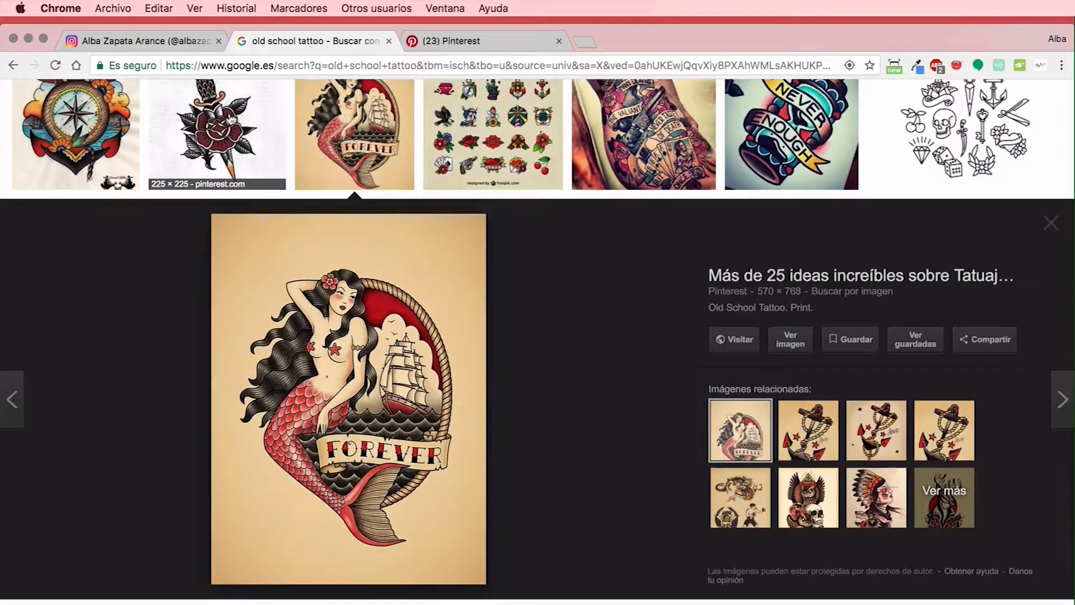
# Examine the old school tattoo image results, enlarging the compass, the rose and dagger, and the vintage tattoos sheet
pyautogui.click(79, 129)
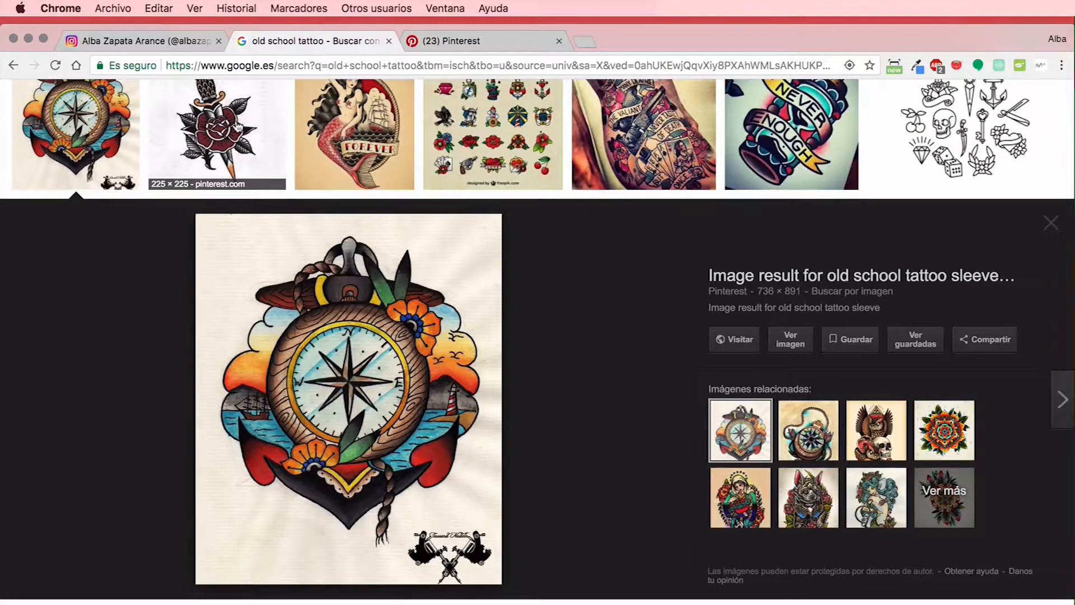
pyautogui.click(239, 127)
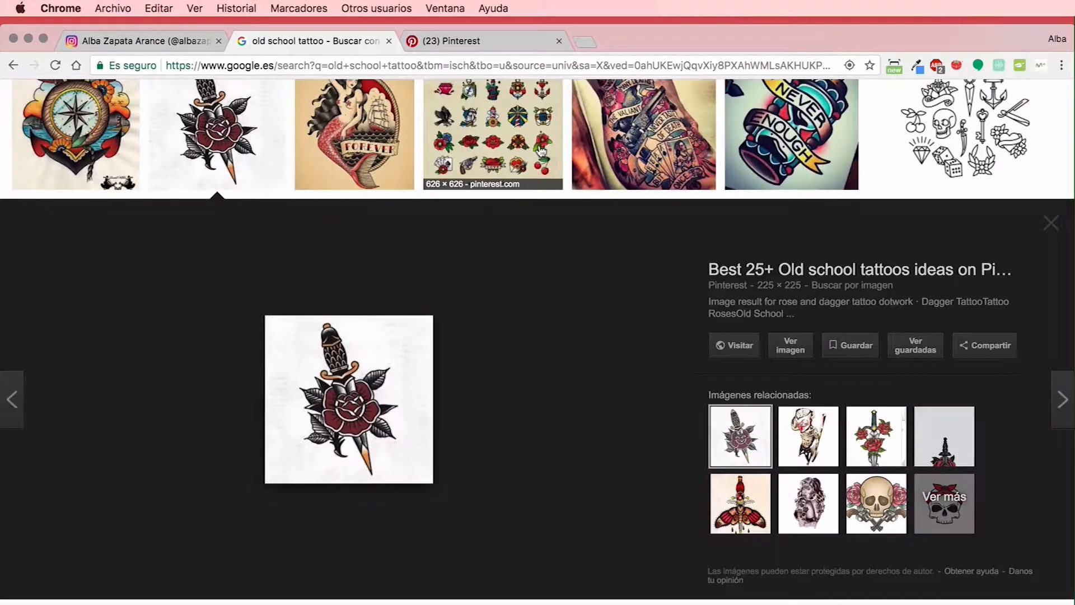
pyautogui.click(541, 150)
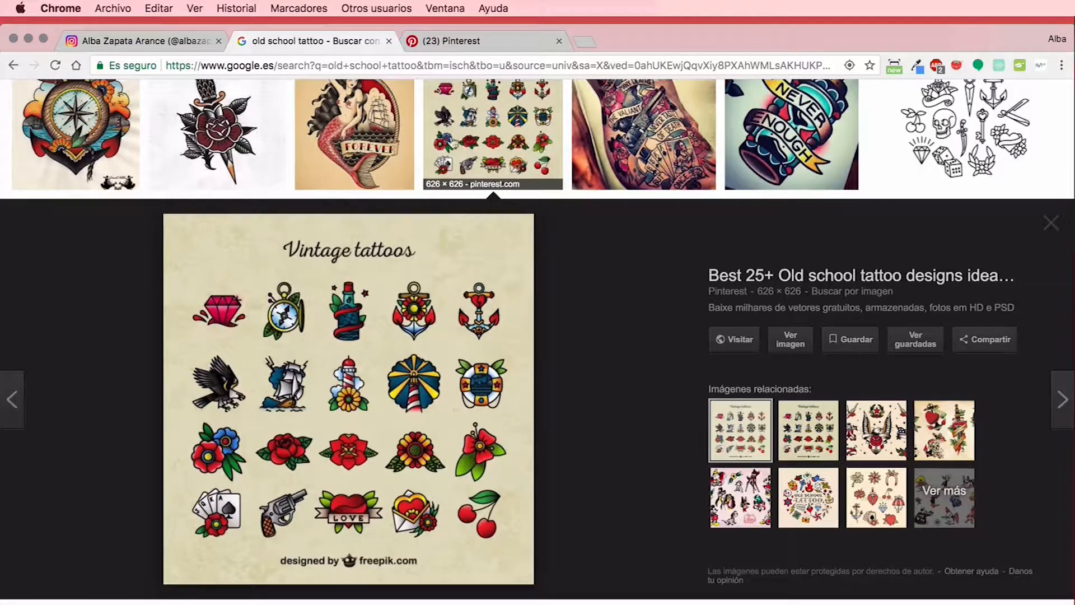
pyautogui.click(500, 141)
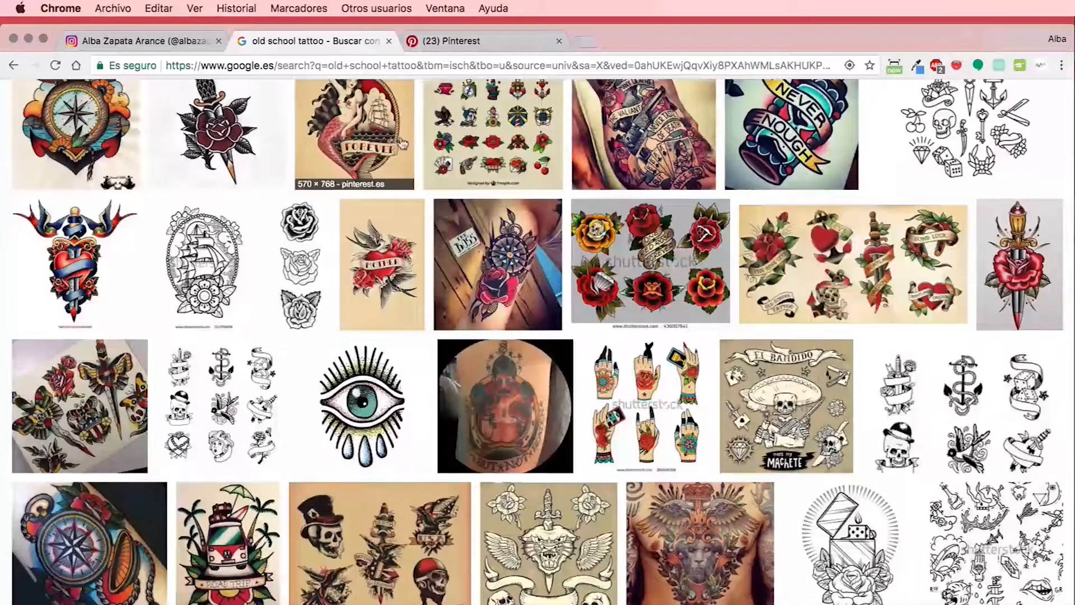
pyautogui.scroll(-4, 399, 136)
pyautogui.scroll(6, 400, 136)
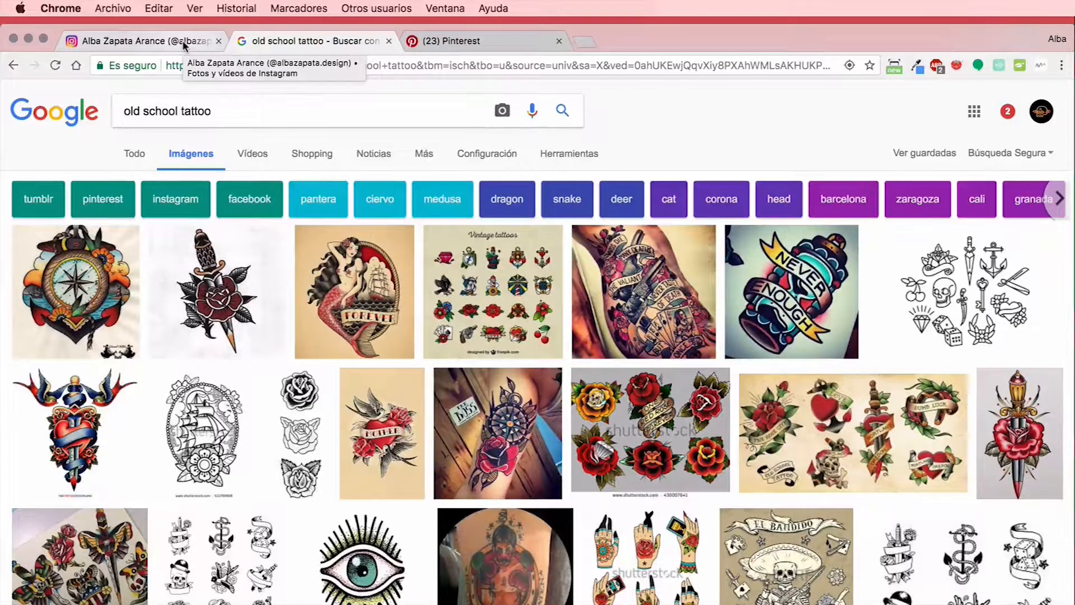
# Look through the reference images on the Pinterest stormtrooper board, and minimize the browser window
pyautogui.click(418, 43)
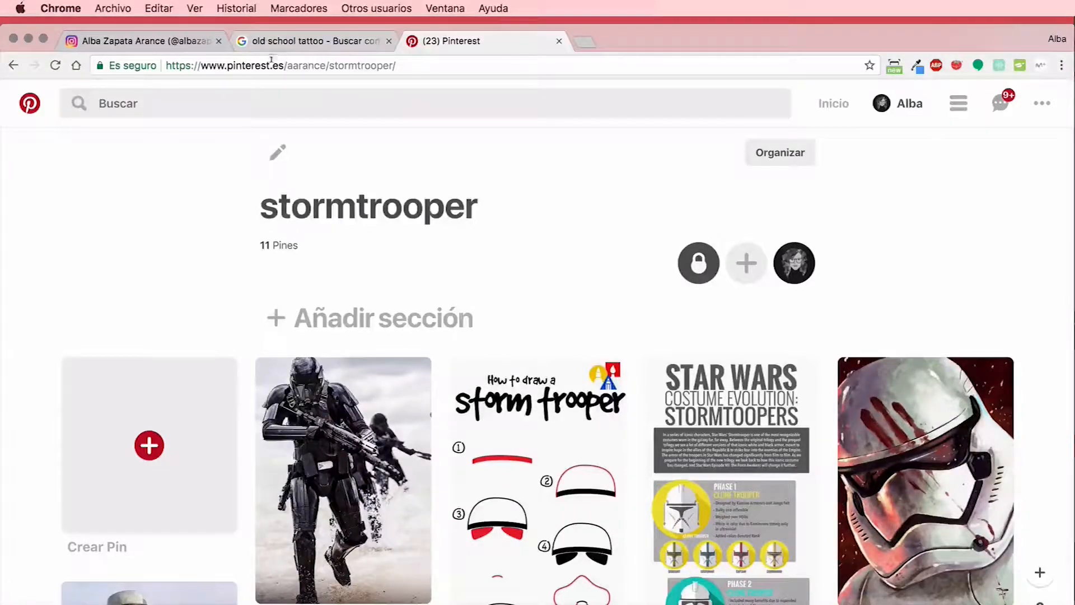
pyautogui.moveTo(270, 65); pyautogui.dragTo(228, 69)
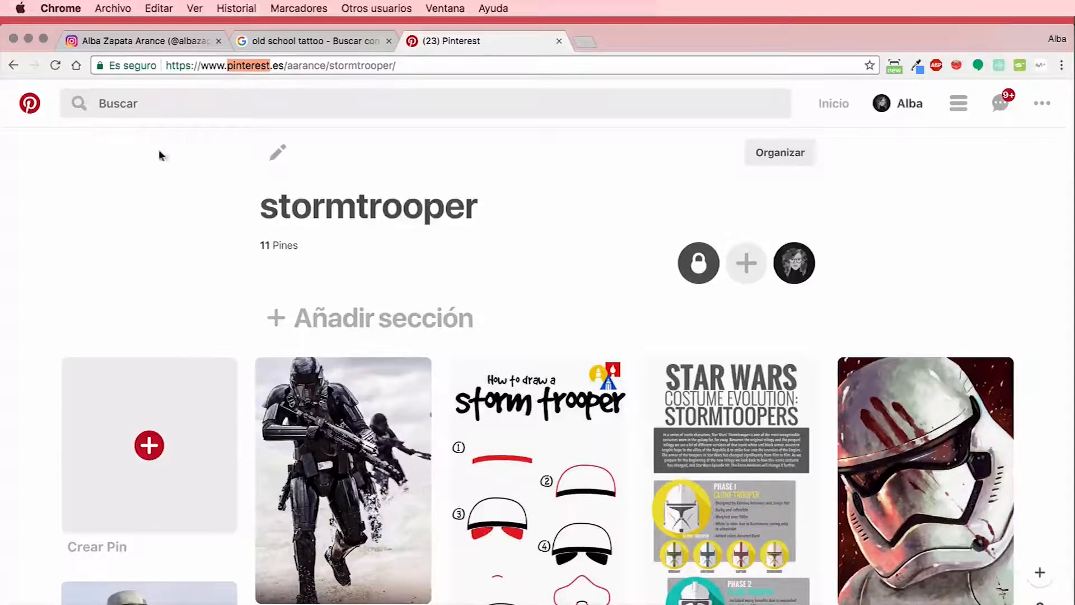
pyautogui.click(46, 214)
pyautogui.scroll(-5, 46, 212)
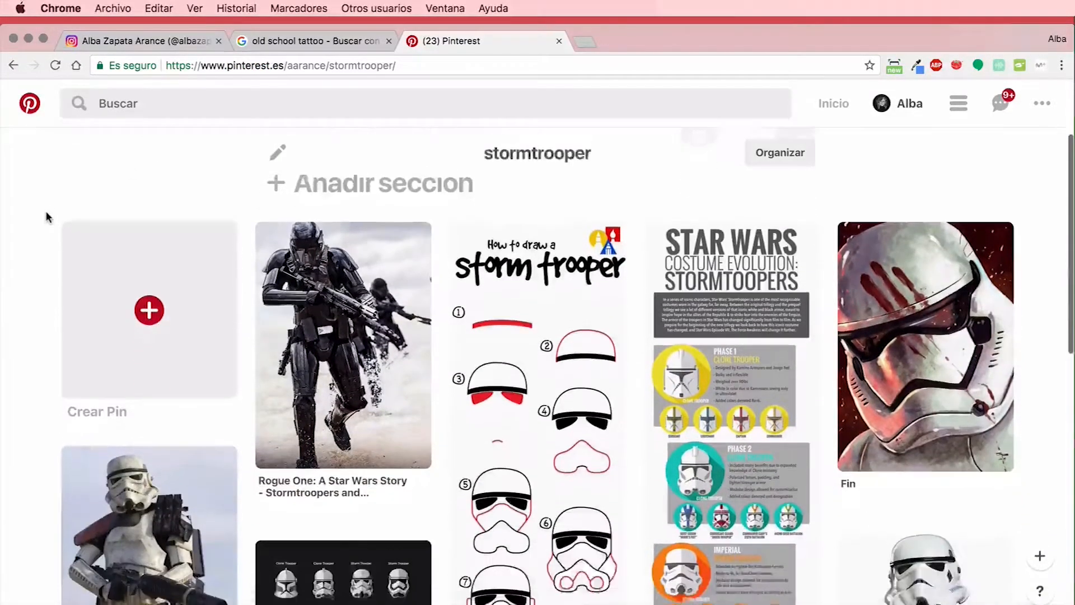
pyautogui.scroll(-5, 47, 217)
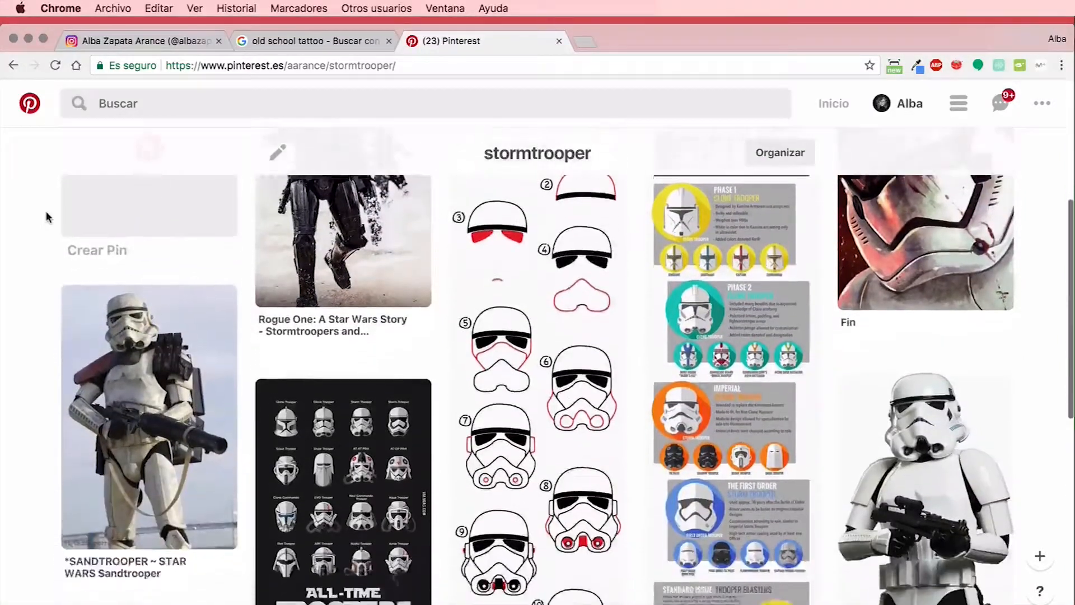
pyautogui.scroll(-10, 45, 210)
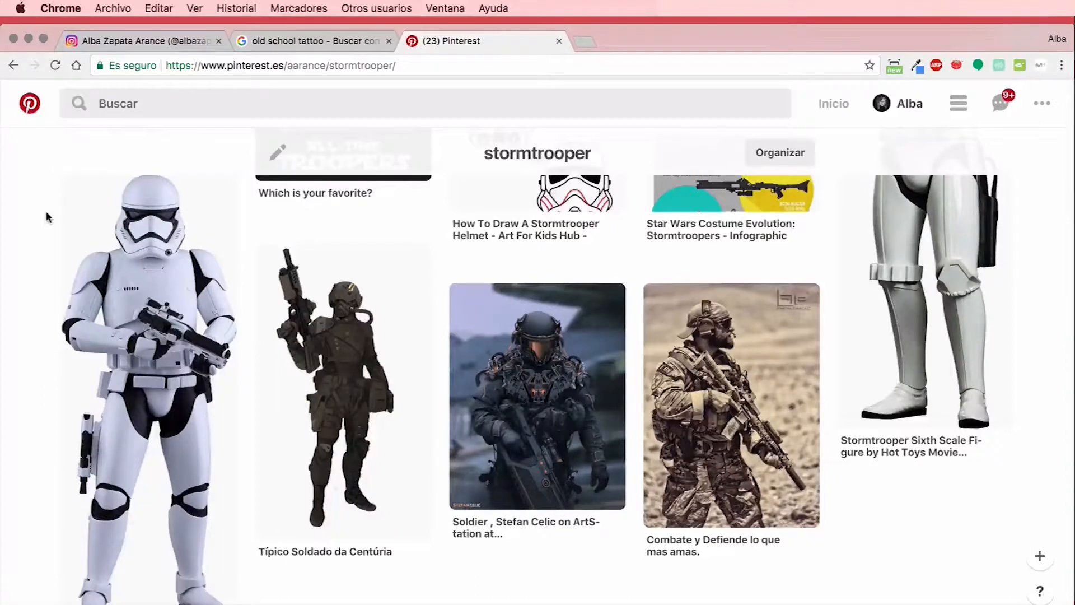
pyautogui.scroll(-1, 47, 217)
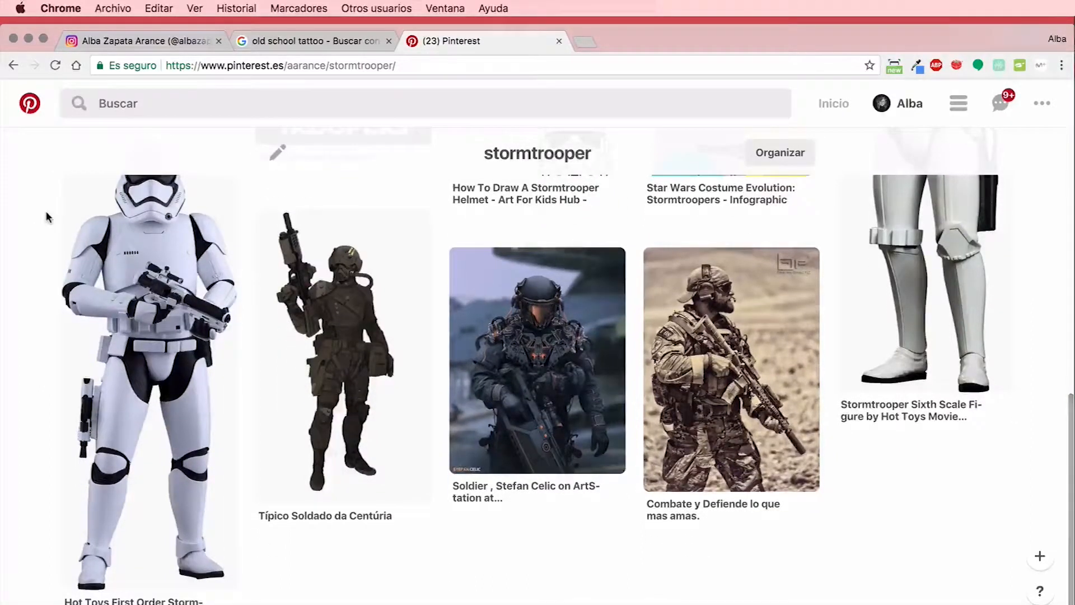
pyautogui.scroll(10, 46, 211)
pyautogui.click(27, 38)
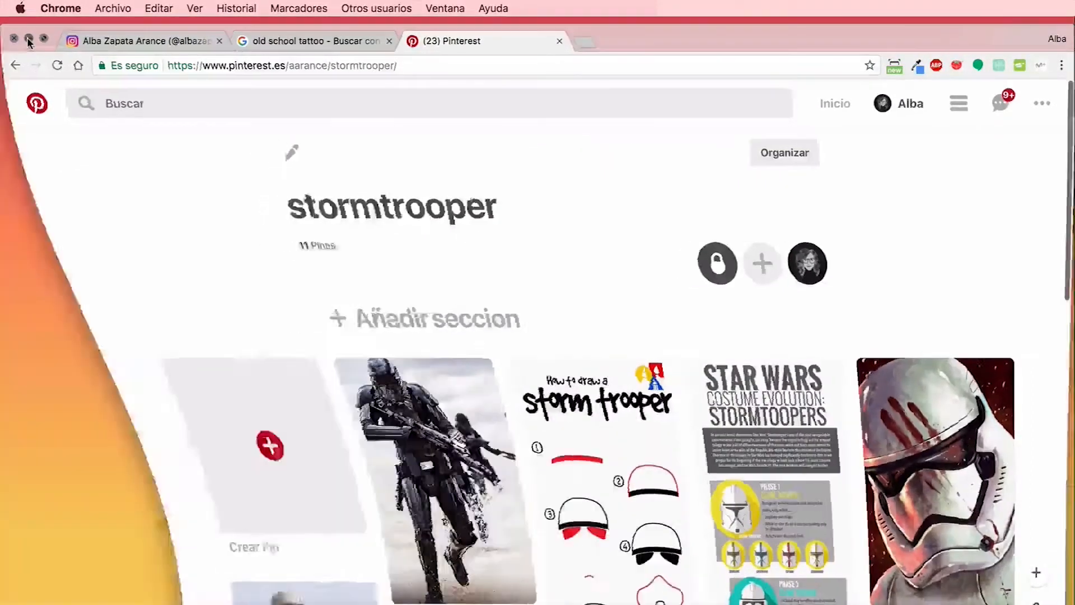
# Open Artboard 1.png from the desktop to examine the stormtrooper sketch, and minimize its window
pyautogui.click(1013, 133)
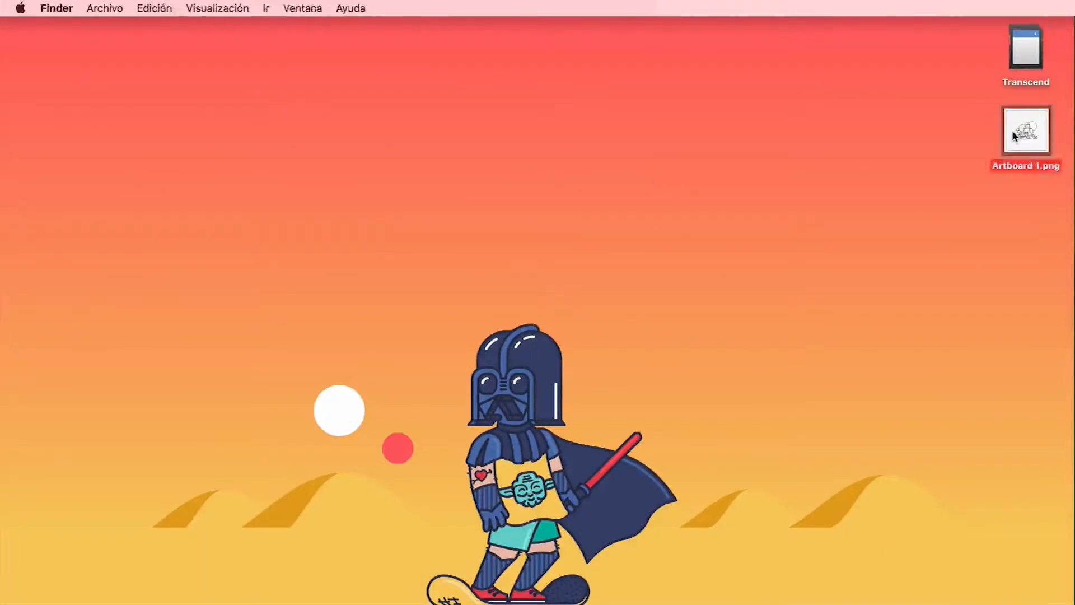
pyautogui.doubleClick(1013, 133)
pyautogui.moveTo(472, 30); pyautogui.dragTo(707, 22)
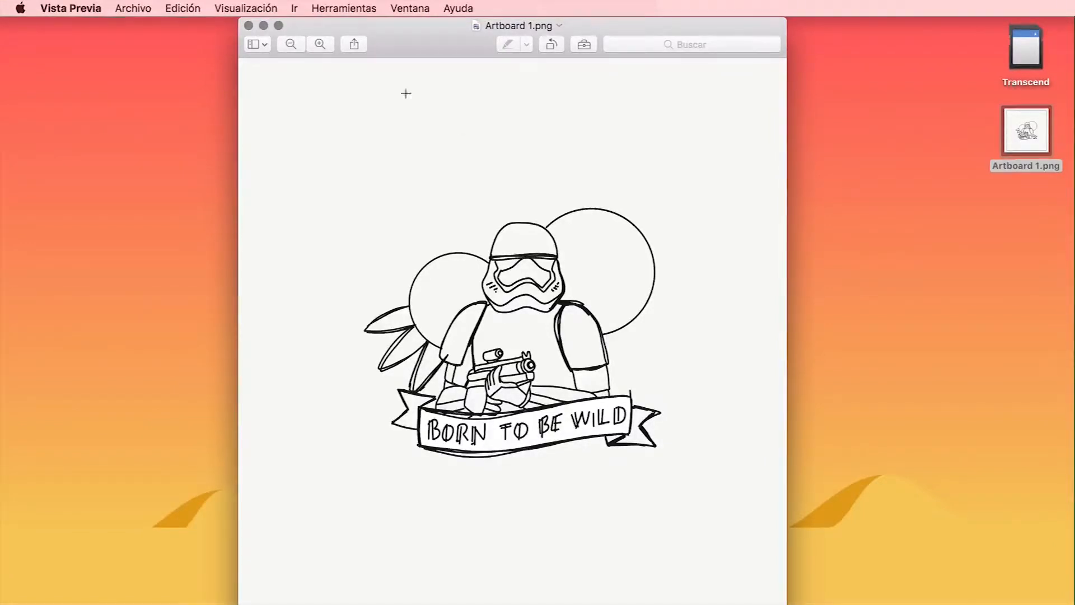
pyautogui.click(263, 25)
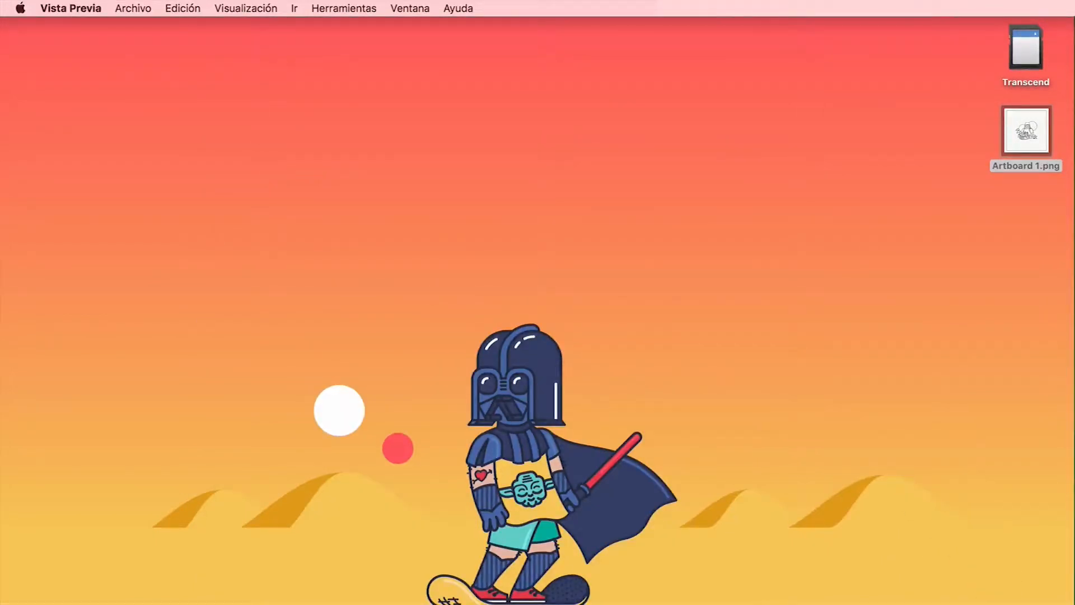
# Switch to Illustrator and start a new document based on the Web presets
pyautogui.click(196, 577)
pyautogui.click(139, 12)
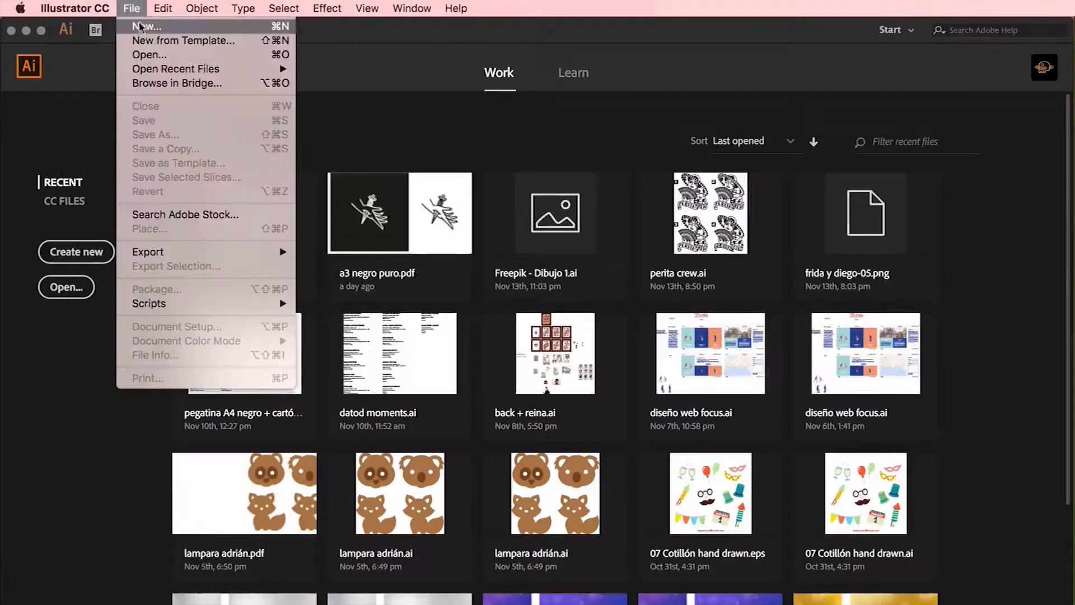
pyautogui.click(143, 26)
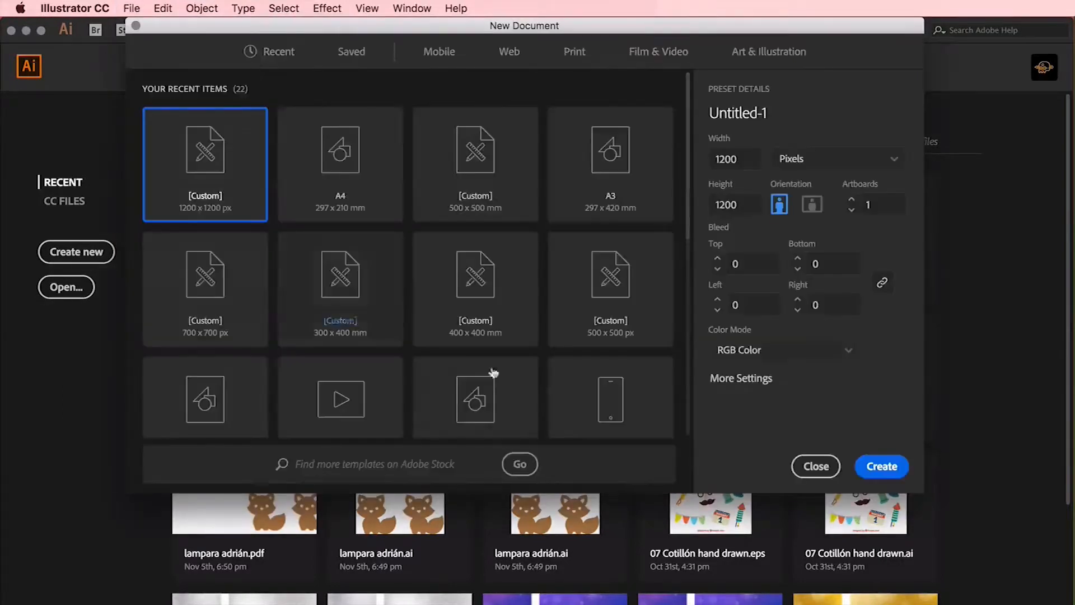
pyautogui.moveTo(924, 494); pyautogui.dragTo(991, 604)
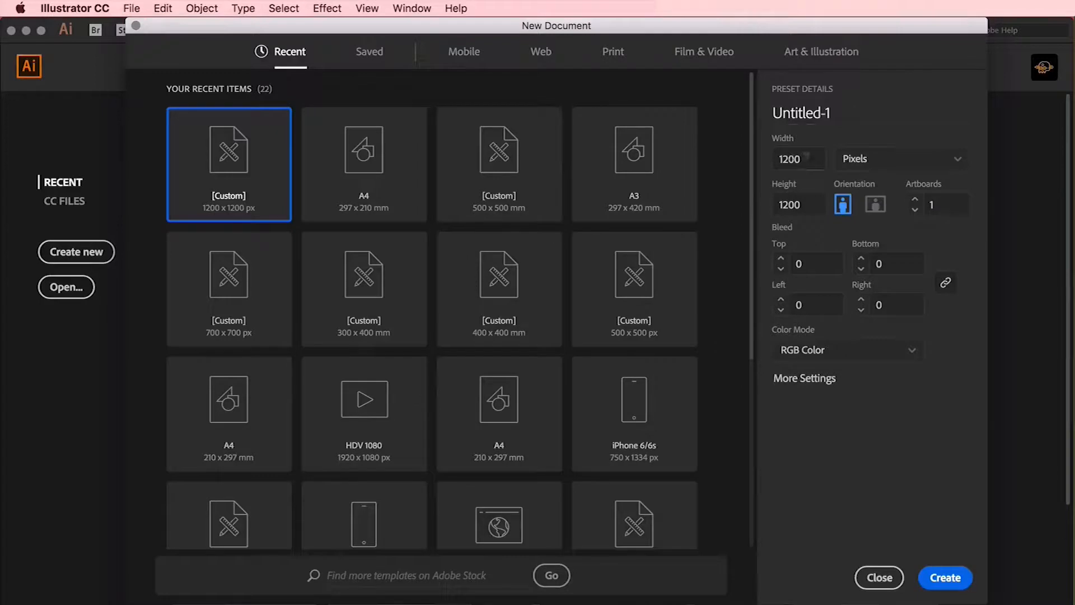
pyautogui.click(539, 50)
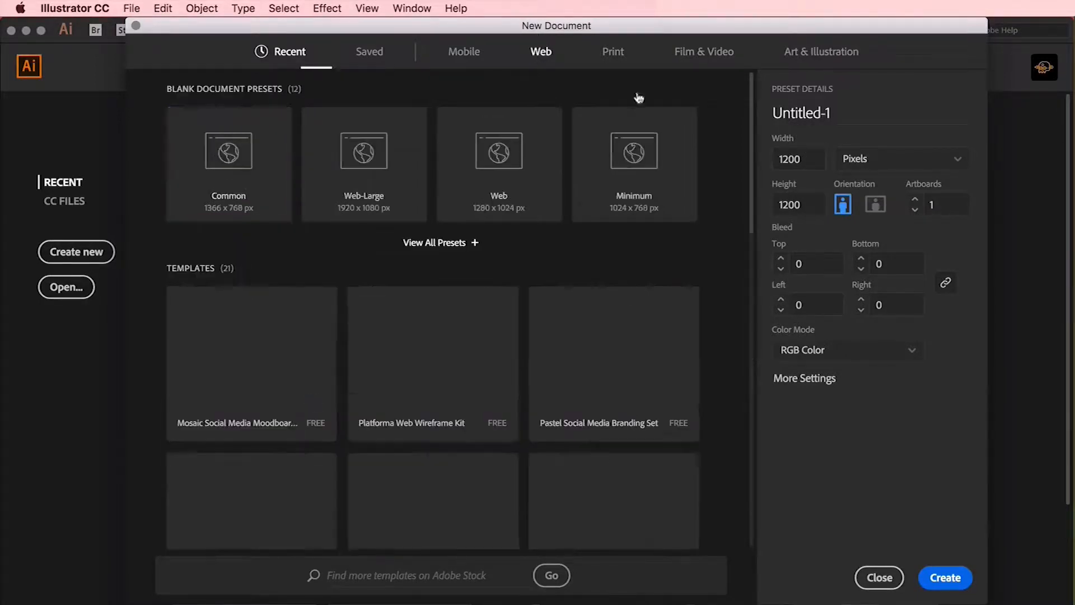
# Set the new document to 860 × 860 pixels in RGB Color and create it
pyautogui.click(814, 159)
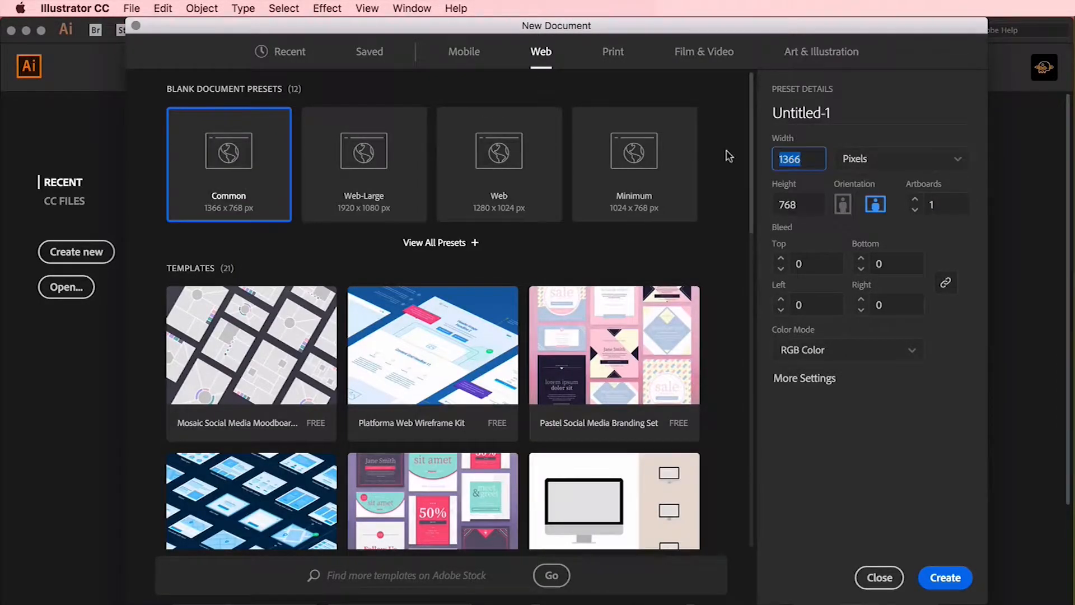
pyautogui.write('860')
pyautogui.press('Tab')
pyautogui.write('860')
pyautogui.click(905, 351)
pyautogui.click(792, 377)
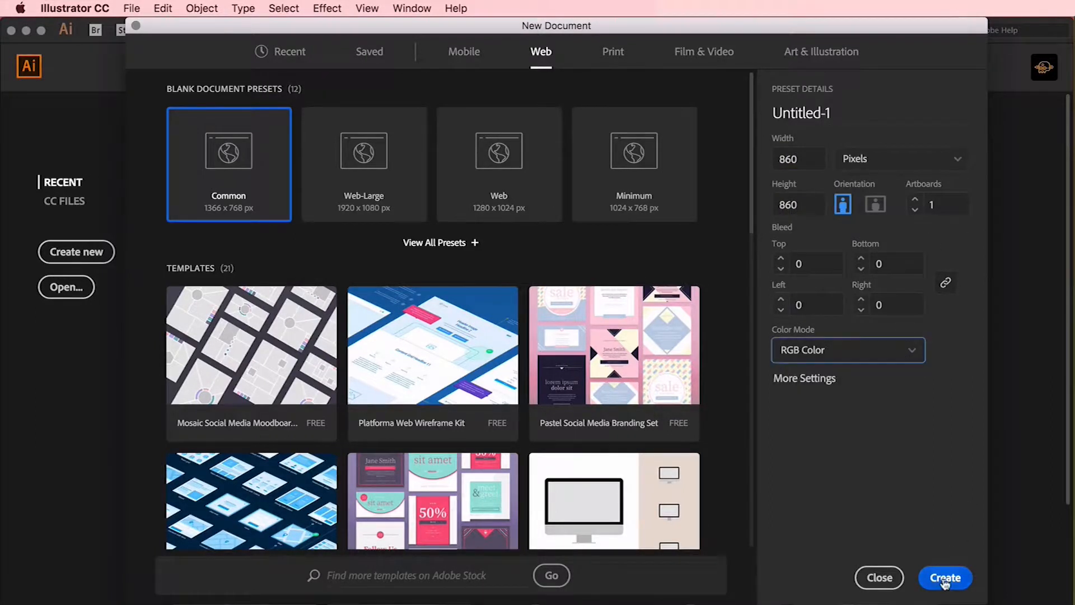
pyautogui.click(945, 577)
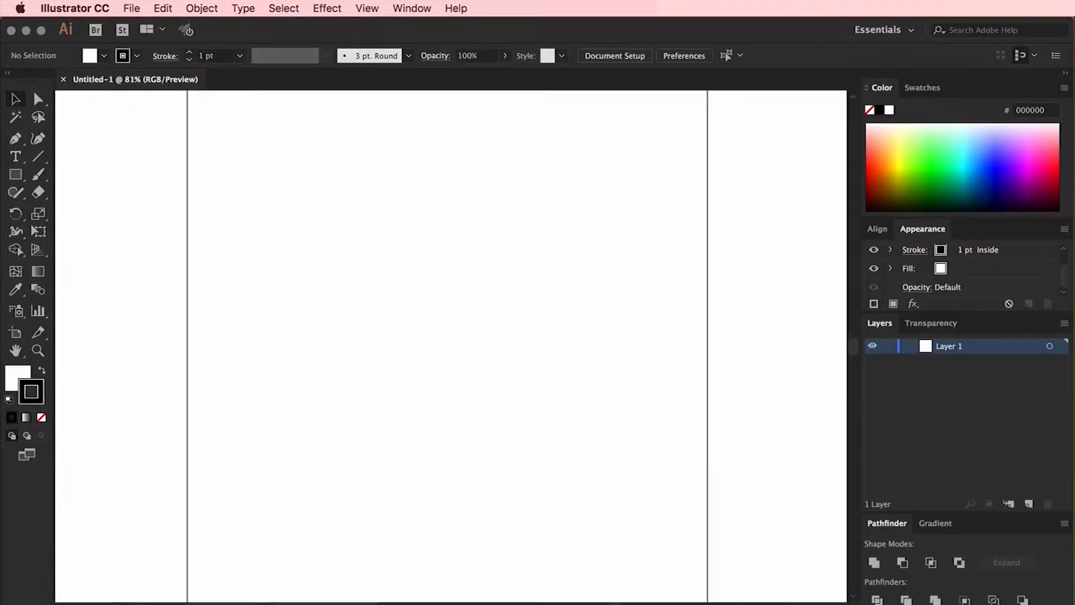
# Place Artboard 1.png from the desktop into the document and embed the image
pyautogui.press('super+minus')
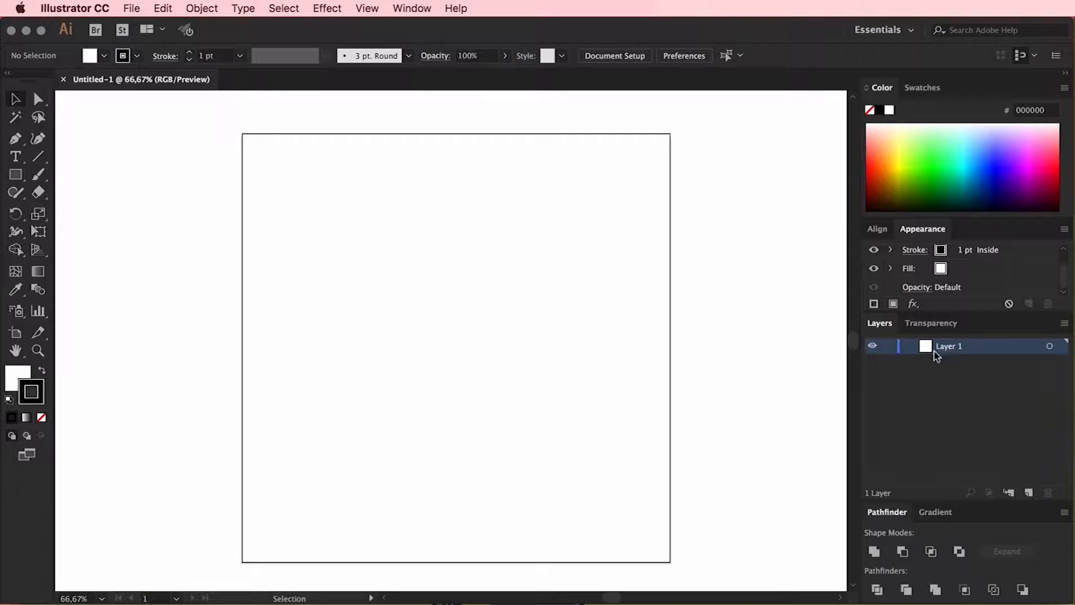
pyautogui.moveTo(1073, 425); pyautogui.dragTo(915, 421)
pyautogui.moveTo(1013, 146); pyautogui.dragTo(310, 227)
pyautogui.moveTo(914, 322); pyautogui.dragTo(1073, 329)
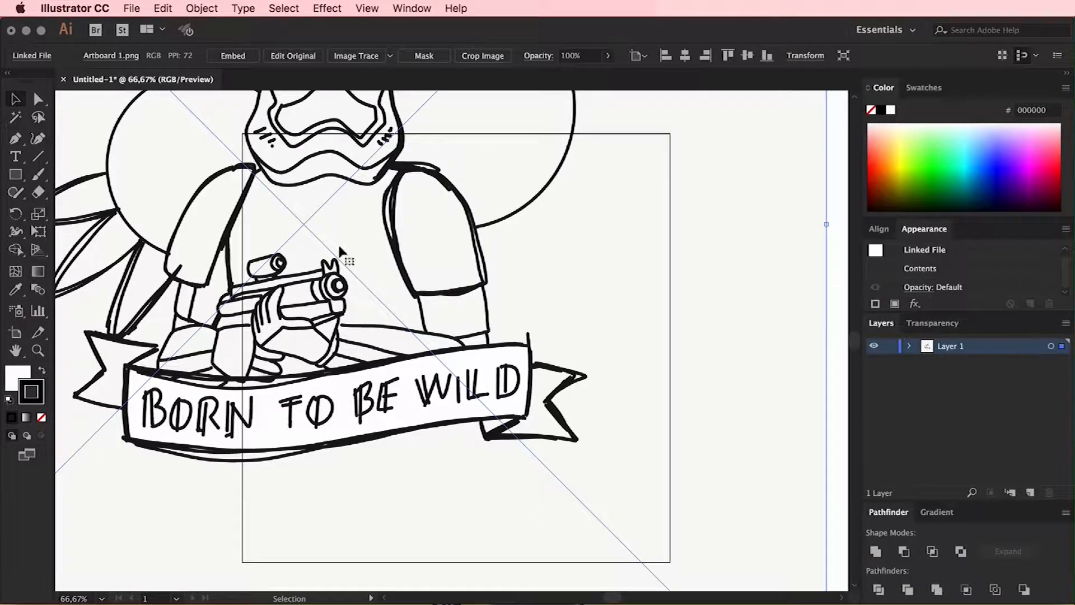
pyautogui.press('super+minus')
pyautogui.press('super+minus')
pyautogui.press('super+minus')
pyautogui.click(234, 56)
# Scale down the embedded sketch and center it horizontally and vertically on the artboard
pyautogui.moveTo(258, 145); pyautogui.dragTo(429, 303)
pyautogui.moveTo(648, 536); pyautogui.dragTo(631, 520)
pyautogui.click(690, 56)
pyautogui.click(753, 56)
# Lower the opacity of the sketch image so it serves as a faint tracing guide
pyautogui.scroll(-1, 704, 254)
pyautogui.press('super+plus')
pyautogui.press('super+plus')
pyautogui.press('super+plus')
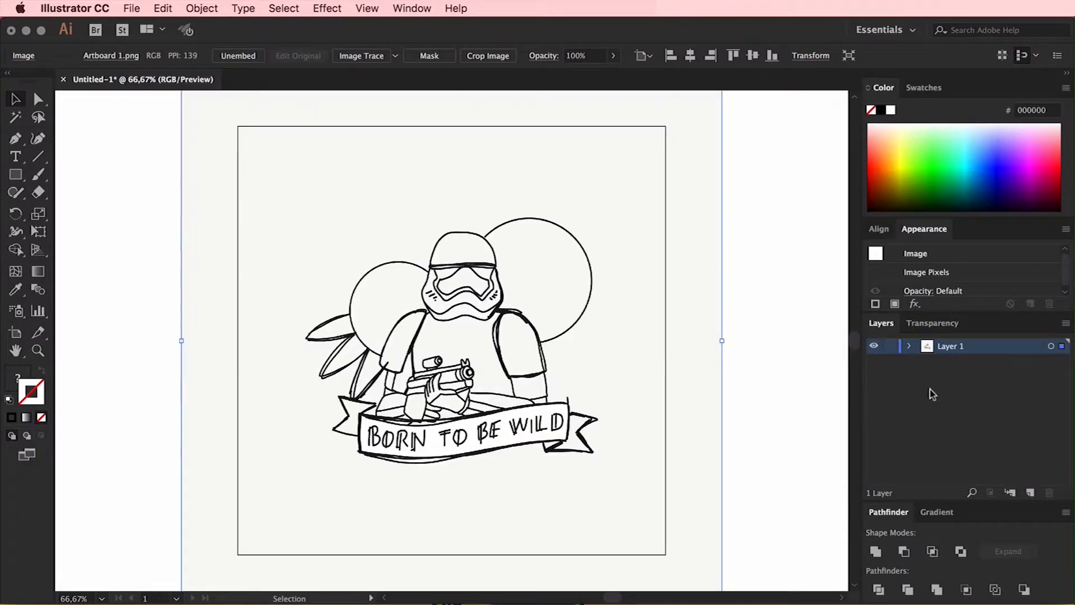
pyautogui.click(613, 55)
pyautogui.moveTo(588, 74); pyautogui.dragTo(563, 76)
# Lock the sketch's Layer 1 and add a new layer above it for the line work
pyautogui.click(890, 346)
pyautogui.click(1030, 492)
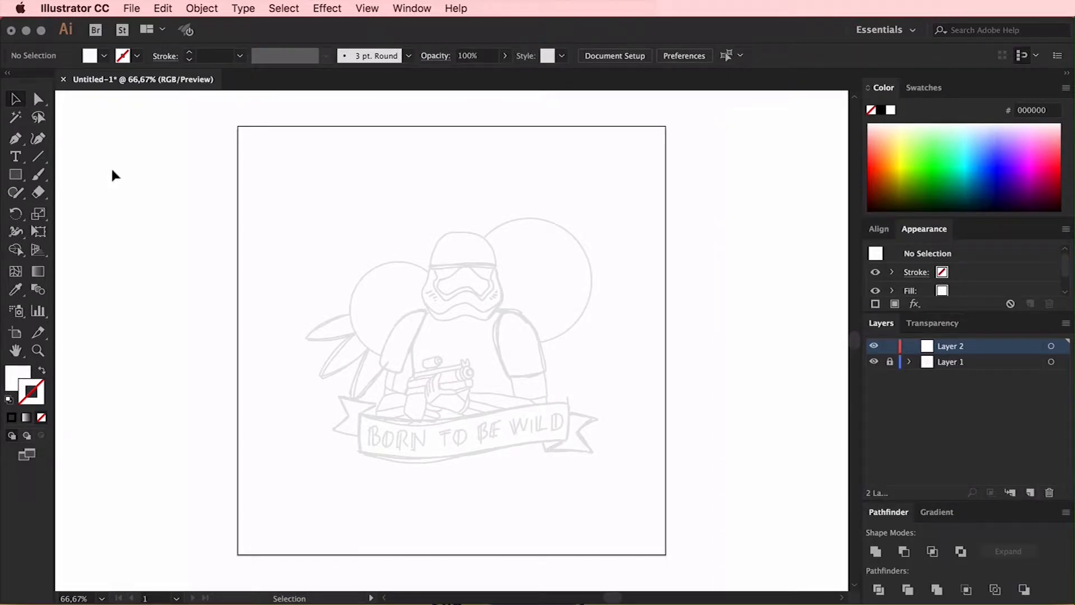
# Activate the Pen tool with no fill and a black stroke
pyautogui.click(15, 139)
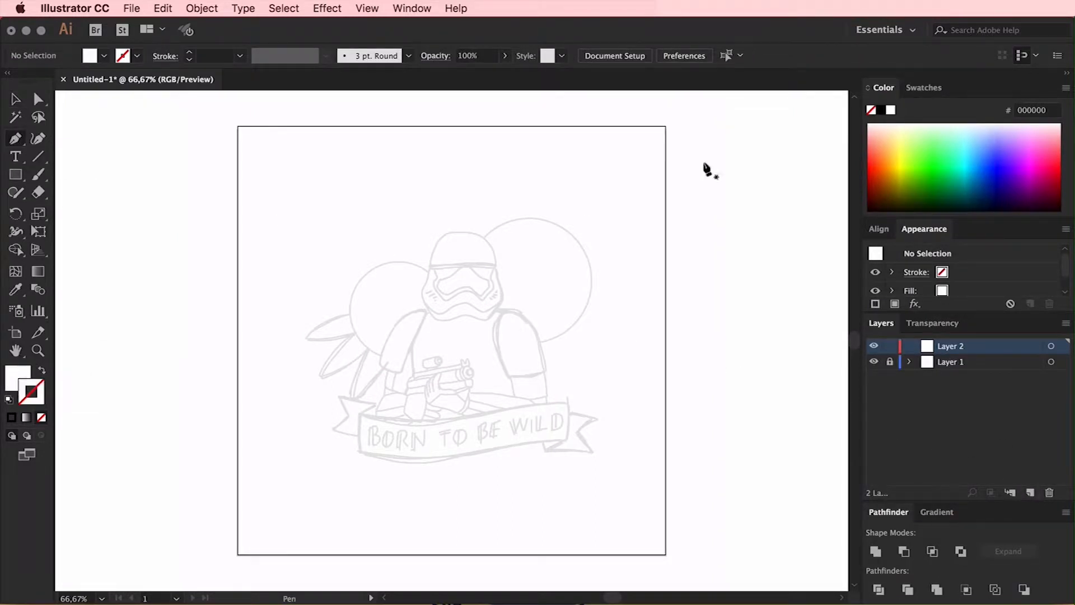
pyautogui.click(881, 111)
pyautogui.press('x')
pyautogui.click(871, 110)
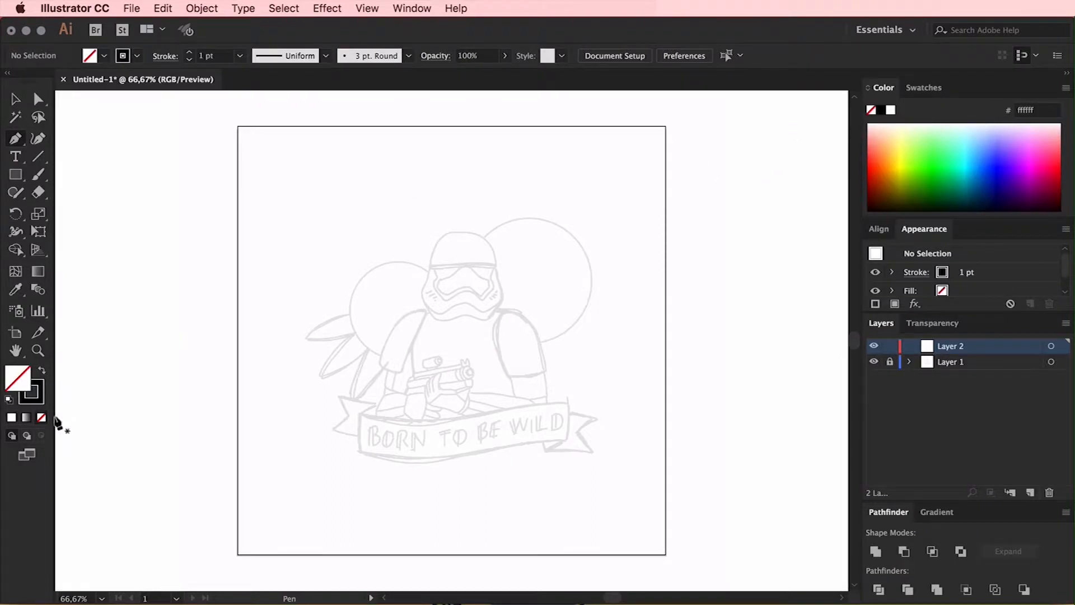
pyautogui.click(39, 399)
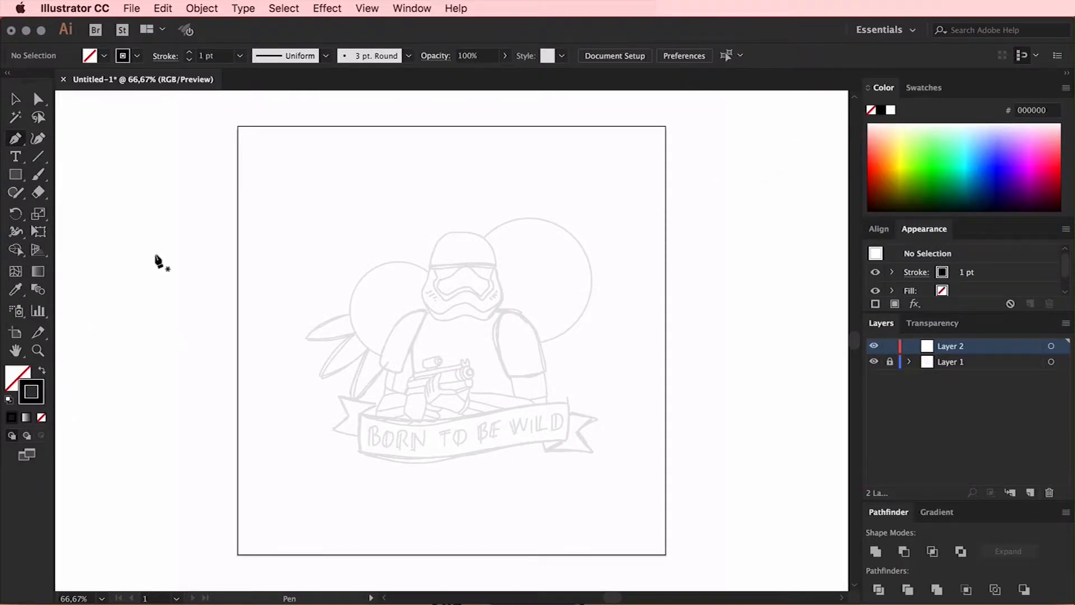
# Set the stroke weight for the Pen line work to 6 pt
pyautogui.hscroll(-1, 166, 252)
pyautogui.press('super+1')
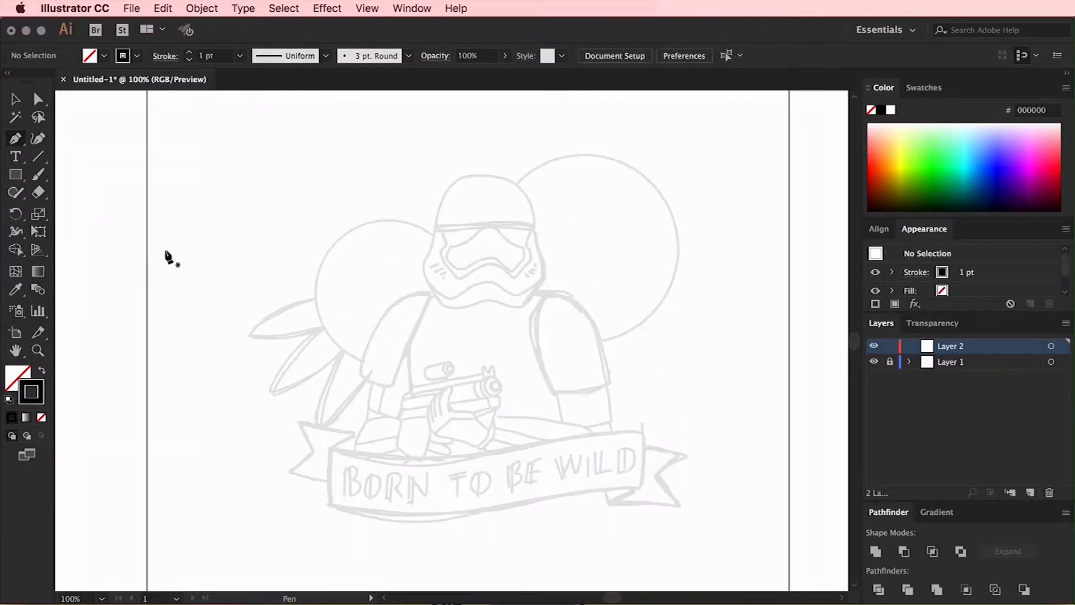
pyautogui.hscroll(1, 168, 258)
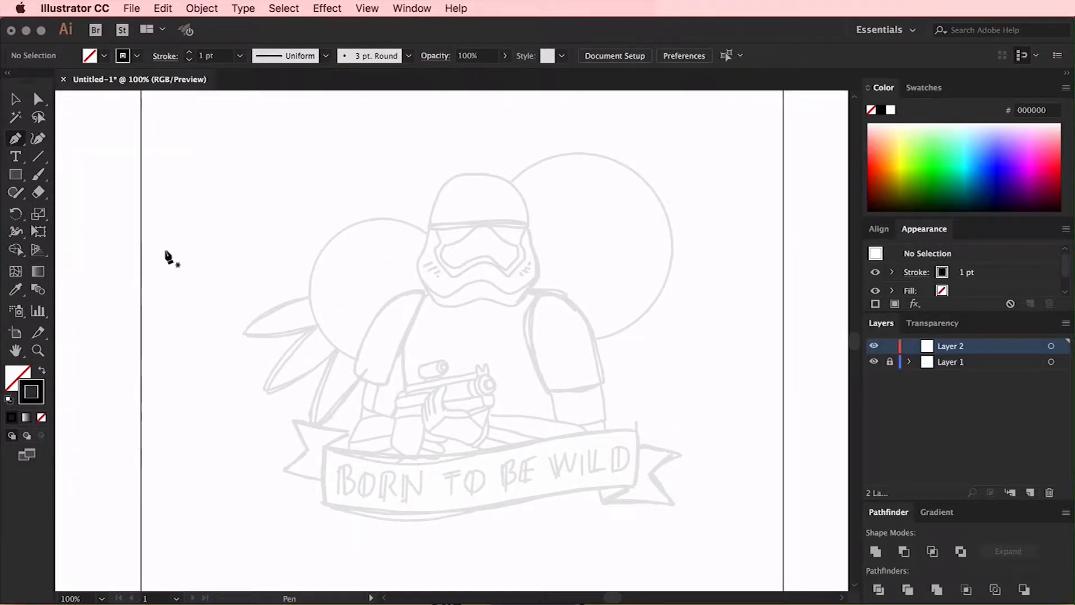
pyautogui.hscroll(1, 168, 257)
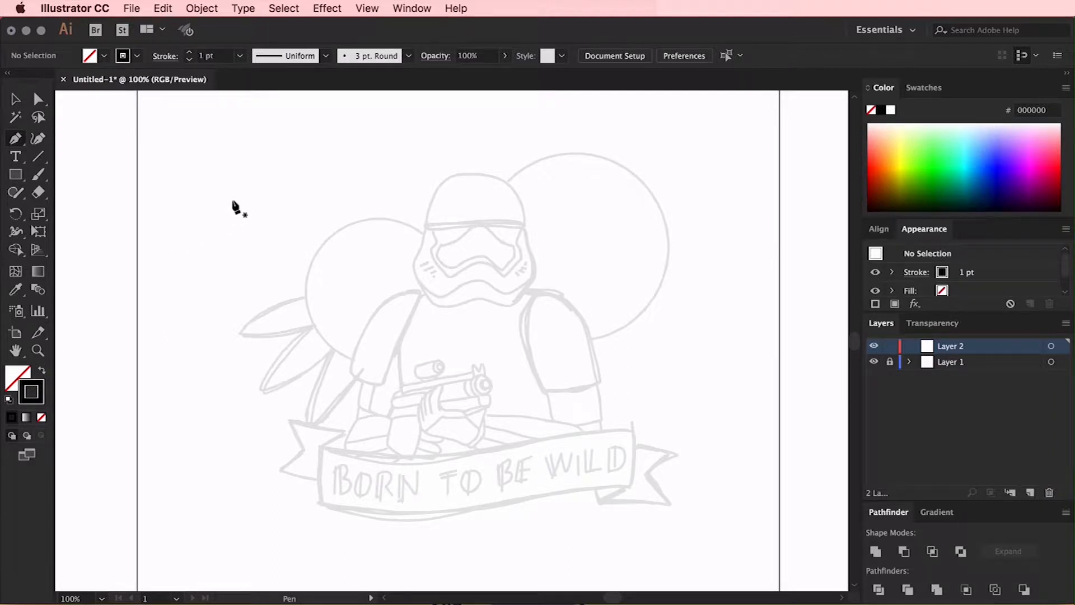
pyautogui.click(239, 55)
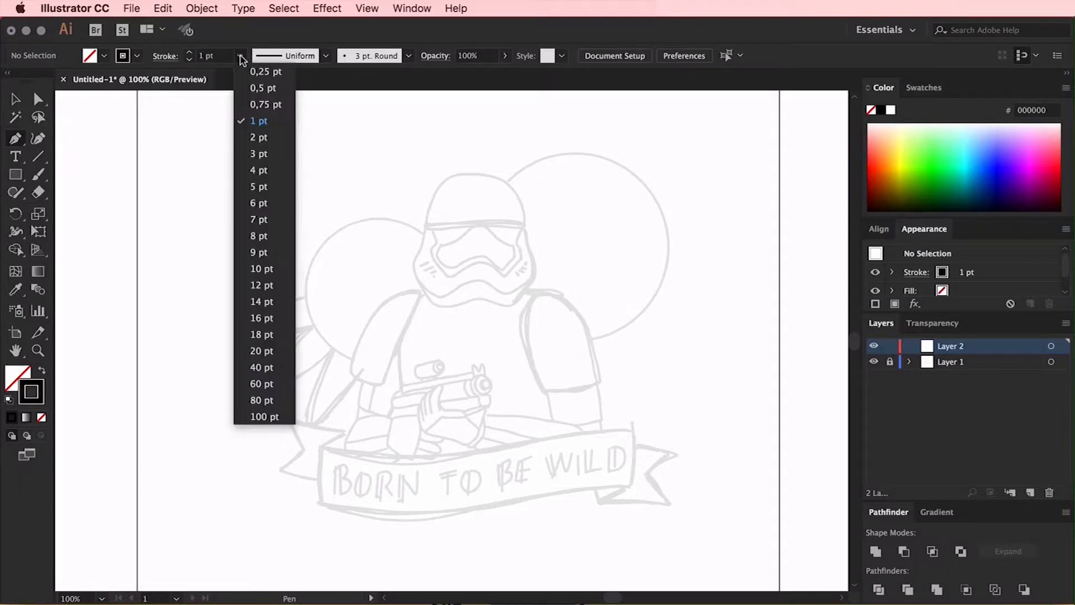
pyautogui.click(261, 204)
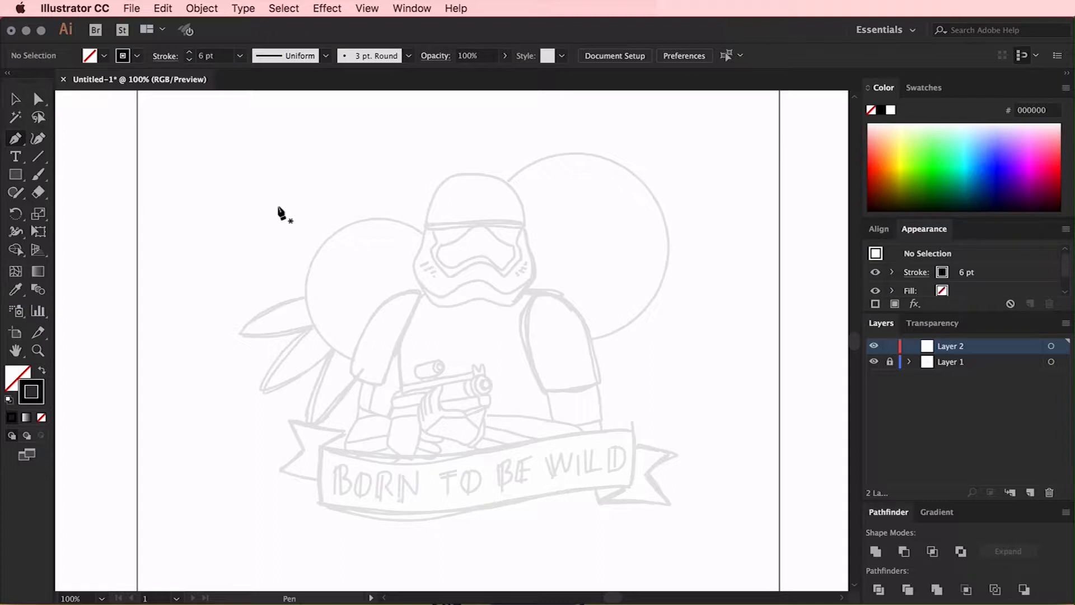
pyautogui.hscroll(1, 279, 208)
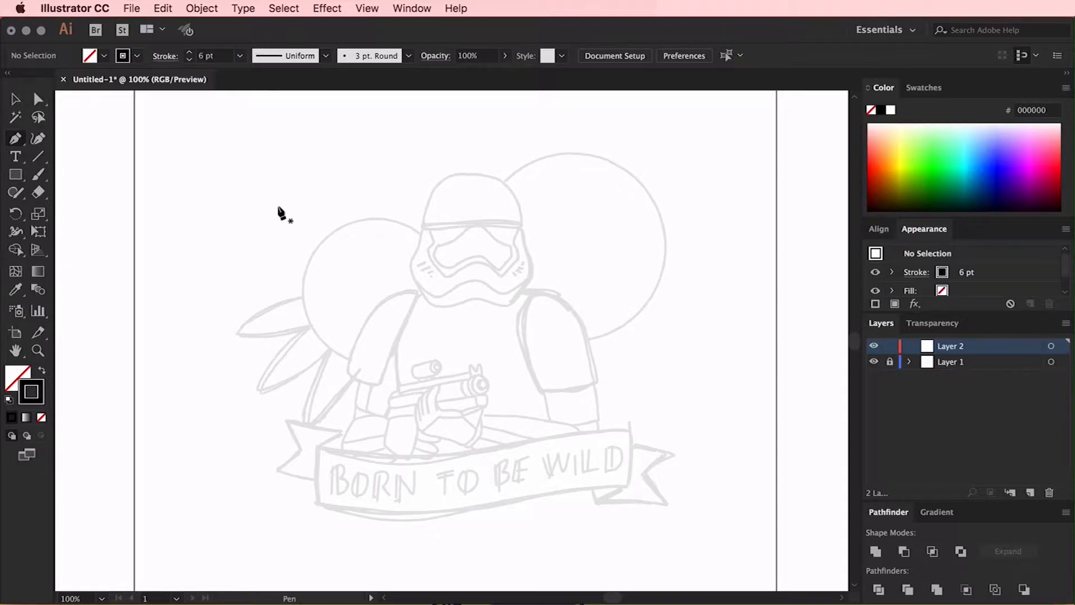
# Set the stroke's cap and corner style to round for the line work
pyautogui.click(164, 56)
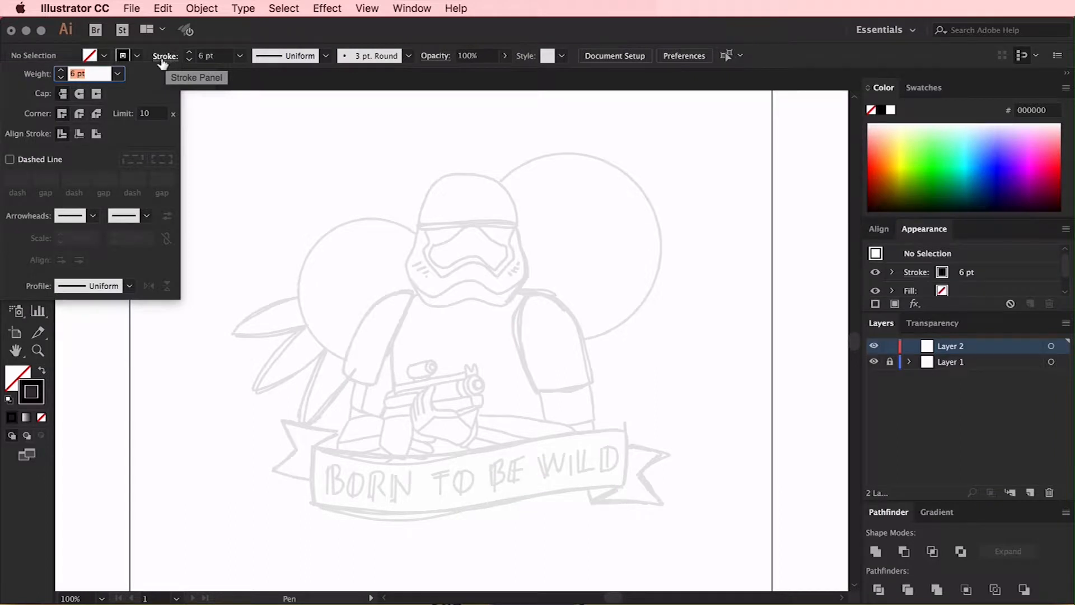
pyautogui.click(79, 94)
pyautogui.click(80, 114)
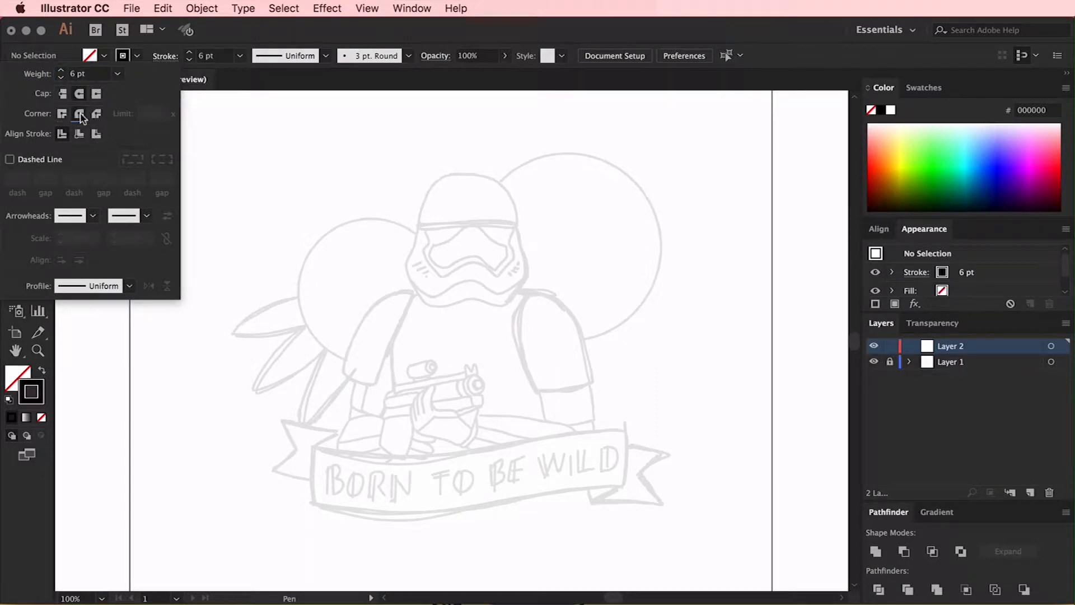
pyautogui.click(214, 44)
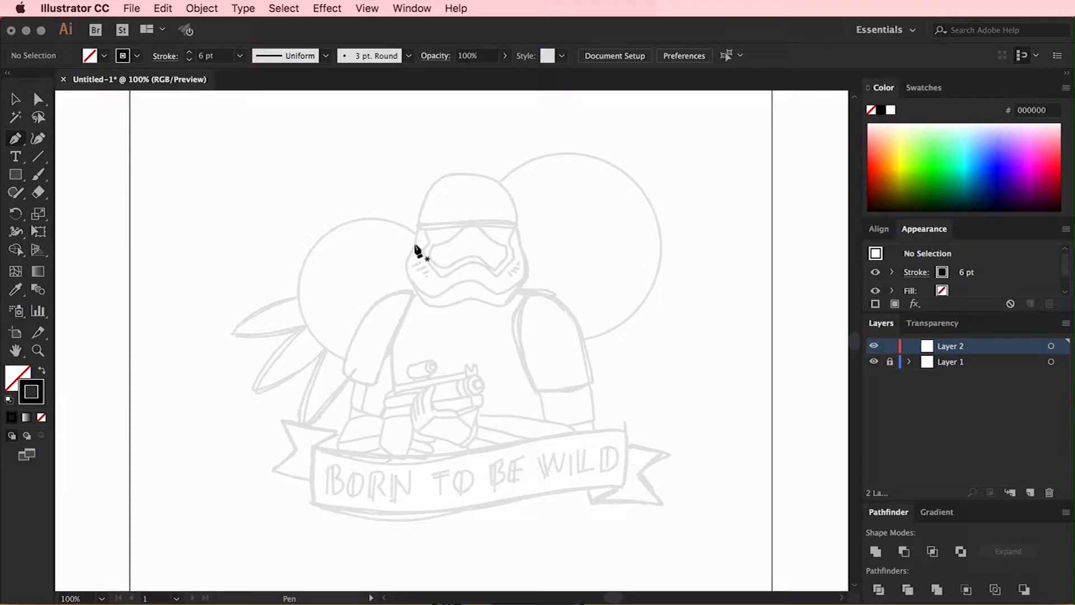
# Show the rulers and place a vertical guide through the centre of the stormtrooper's helmet
pyautogui.press('super')
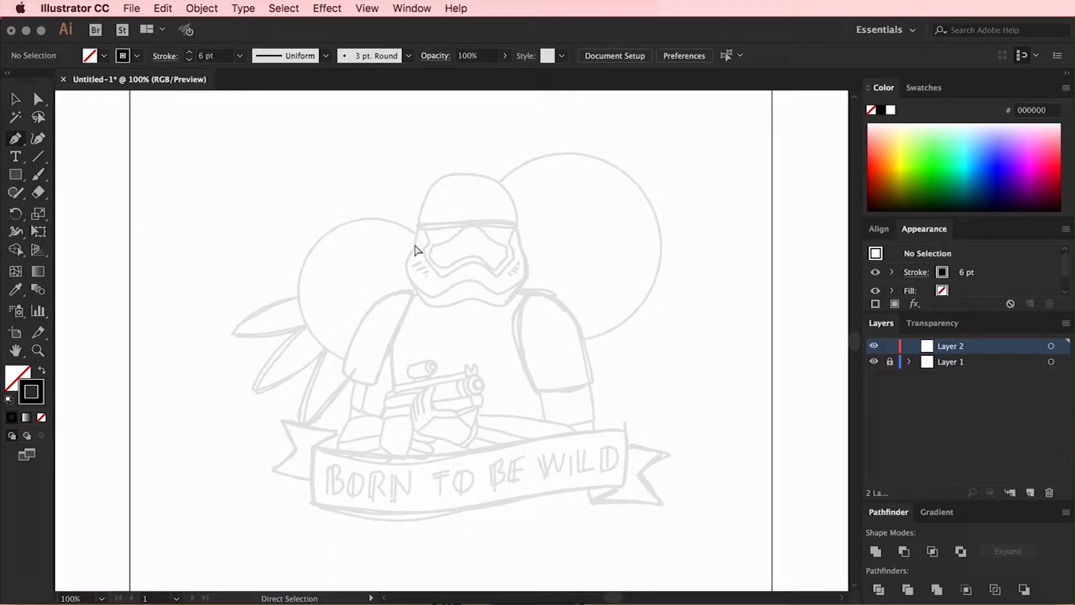
pyautogui.press('super+r')
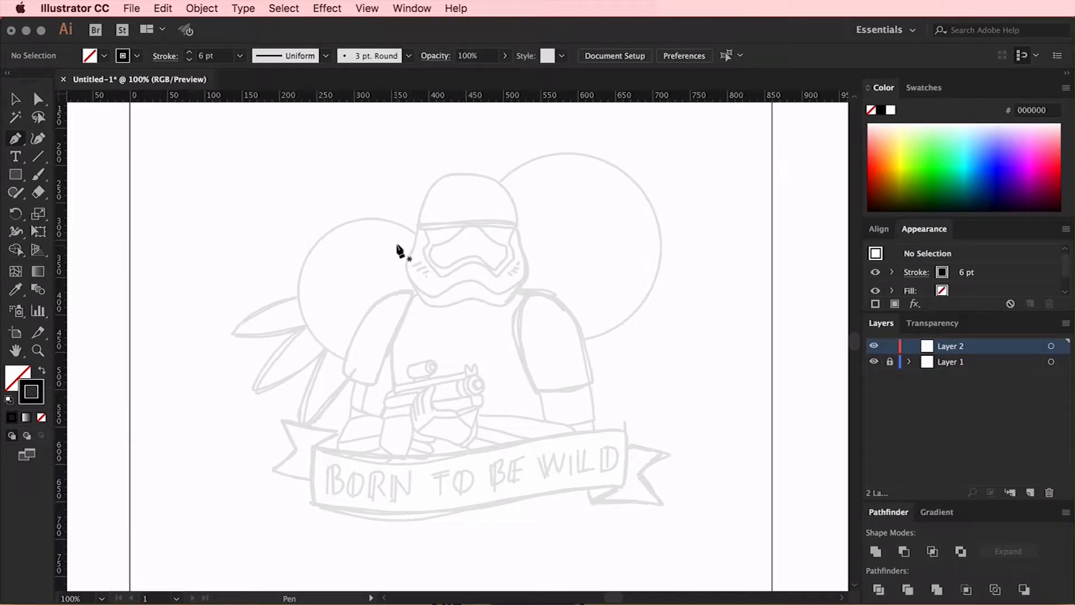
pyautogui.press('super')
pyautogui.moveTo(61, 259); pyautogui.dragTo(473, 308)
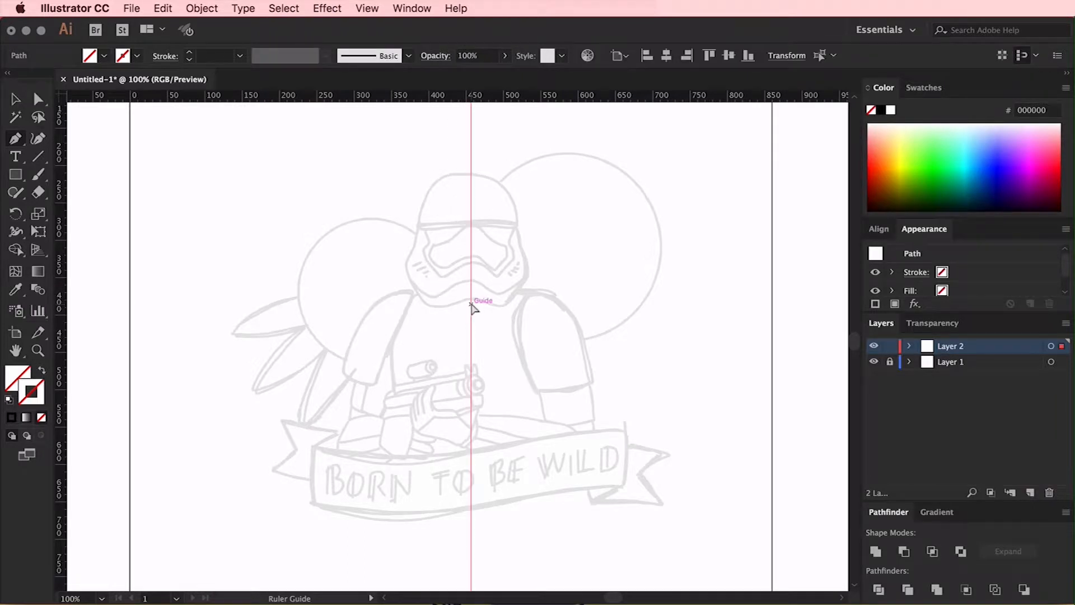
# Add a new layer above the line-work layer and name it guides
pyautogui.press('super+equal')
pyautogui.press('super+equal')
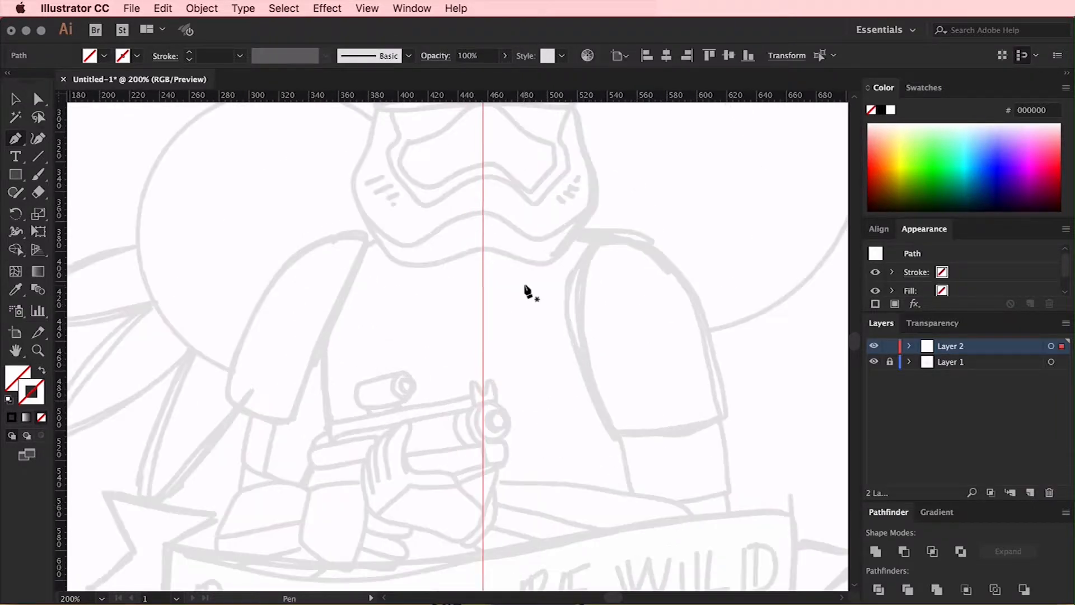
pyautogui.scroll(5, 542, 286)
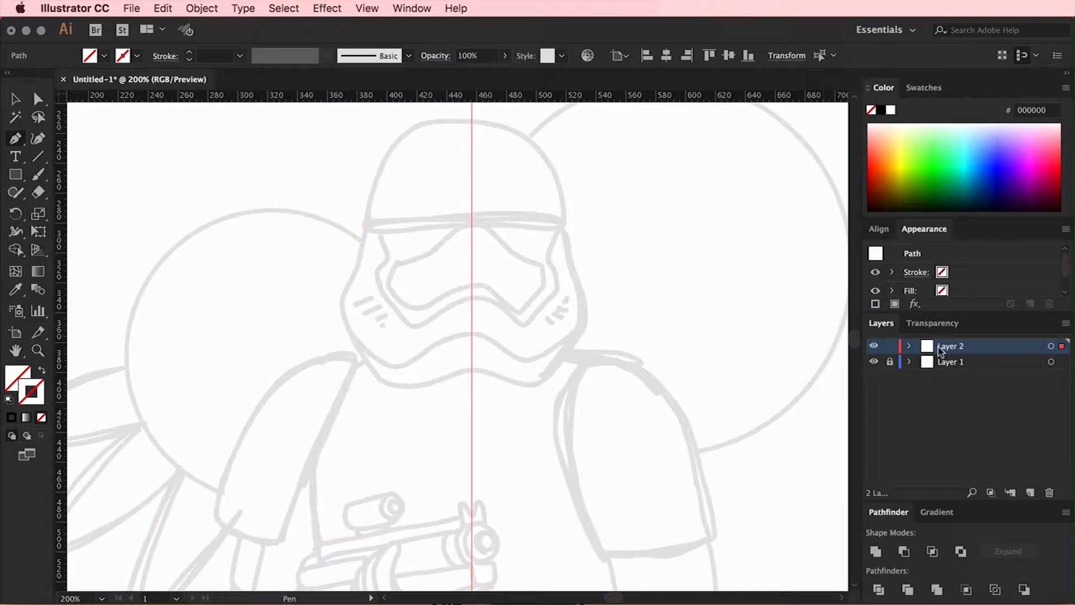
pyautogui.click(1038, 495)
pyautogui.doubleClick(947, 347)
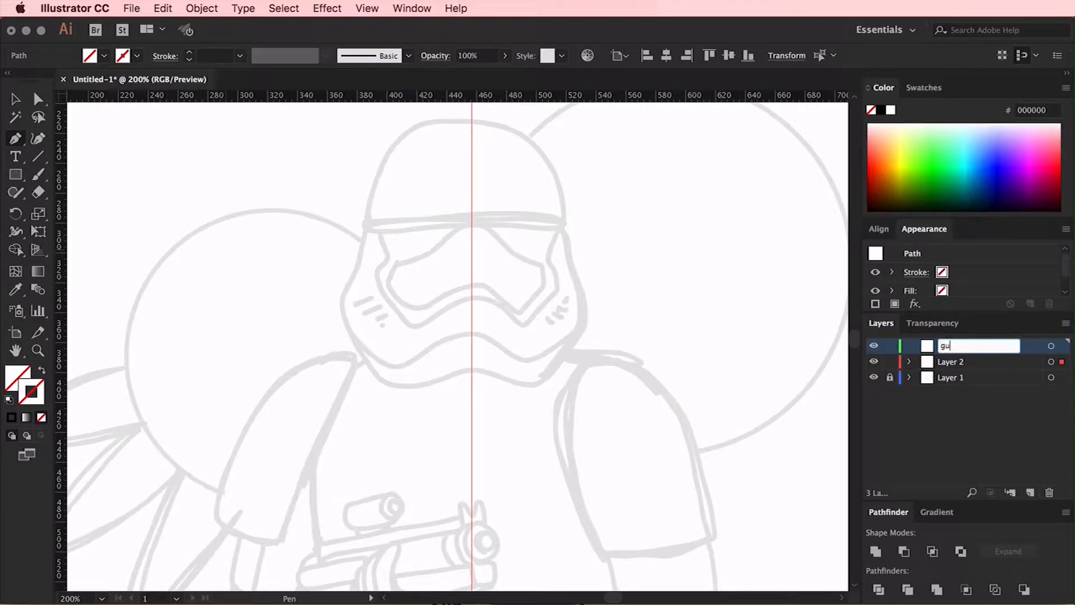
pyautogui.press('Return')
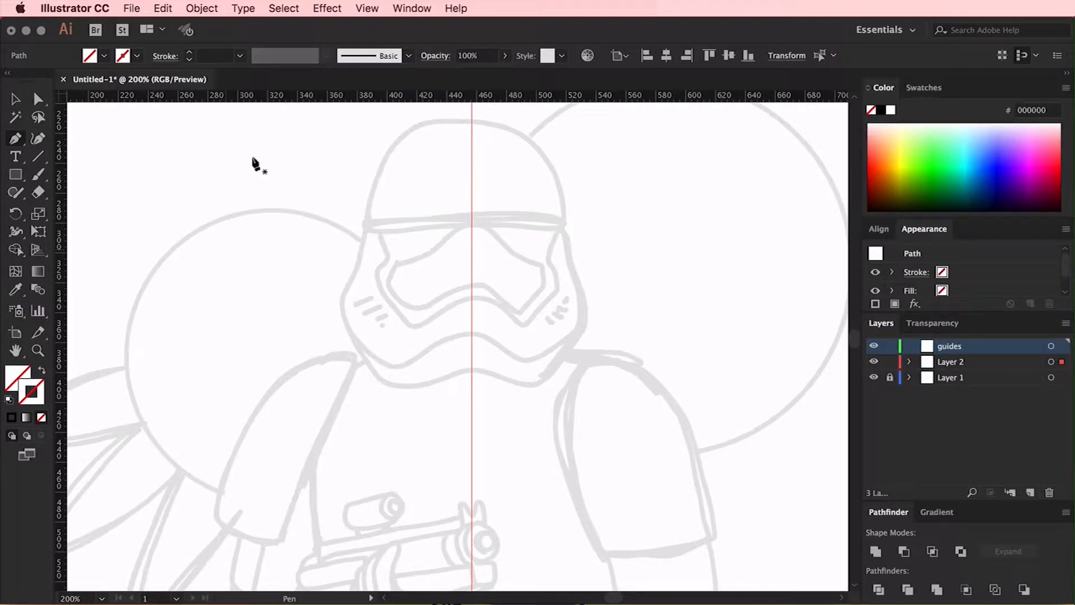
# Cut the vertical guide from Layer 2 and paste it in place on the guides layer
pyautogui.moveTo(527, 282); pyautogui.dragTo(441, 359)
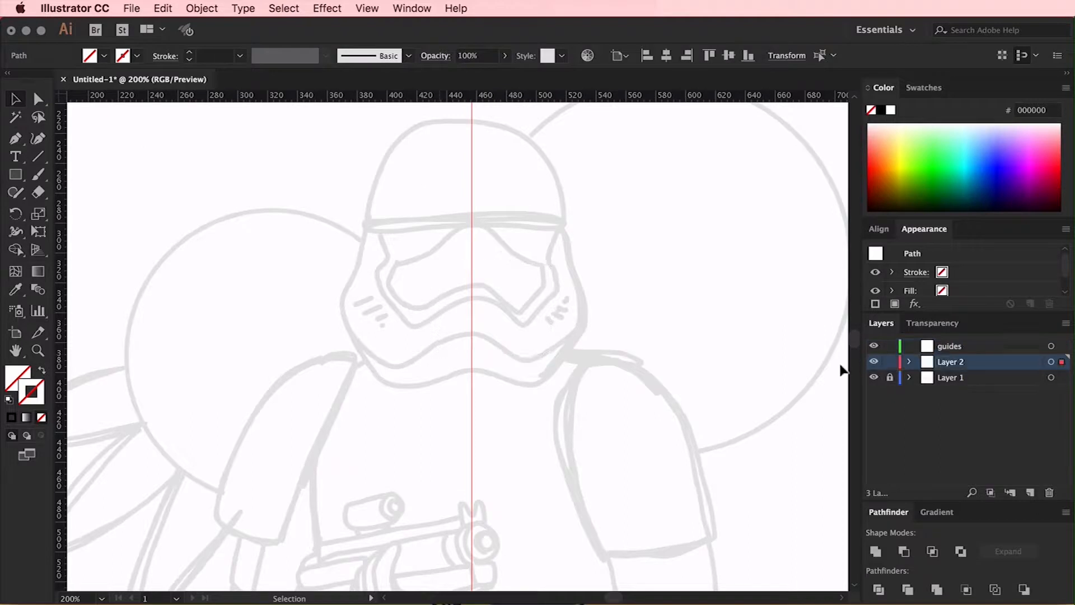
pyautogui.click(162, 8)
pyautogui.click(173, 62)
pyautogui.click(963, 346)
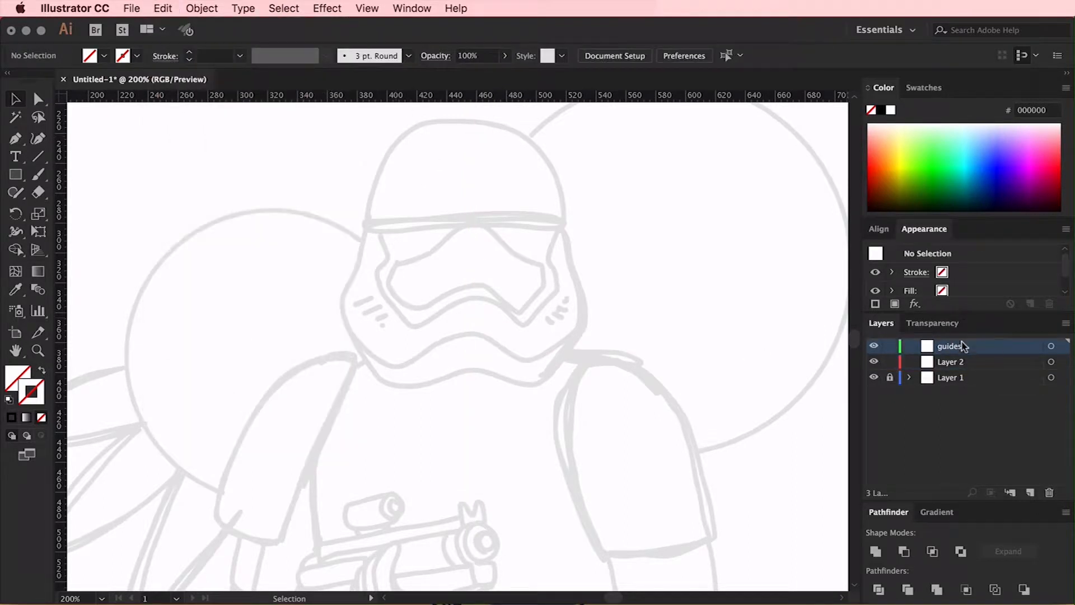
pyautogui.click(163, 8)
pyautogui.click(185, 106)
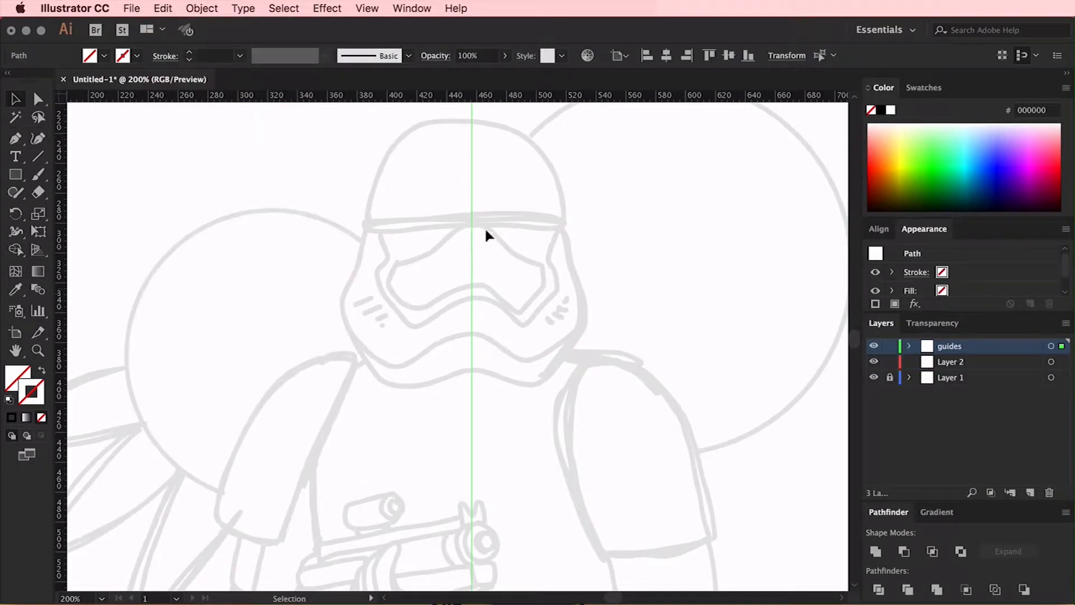
# Lock the guides layer and rename Layer 2 as design and Layer 1 as sketch
pyautogui.click(890, 346)
pyautogui.doubleClick(952, 361)
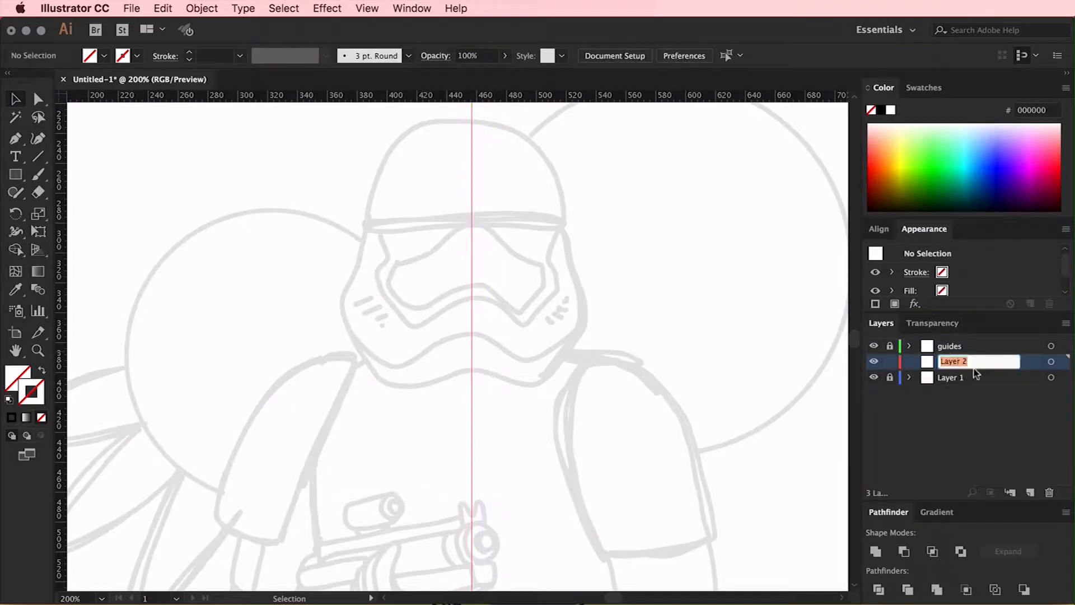
pyautogui.doubleClick(951, 377)
pyautogui.write('sketch')
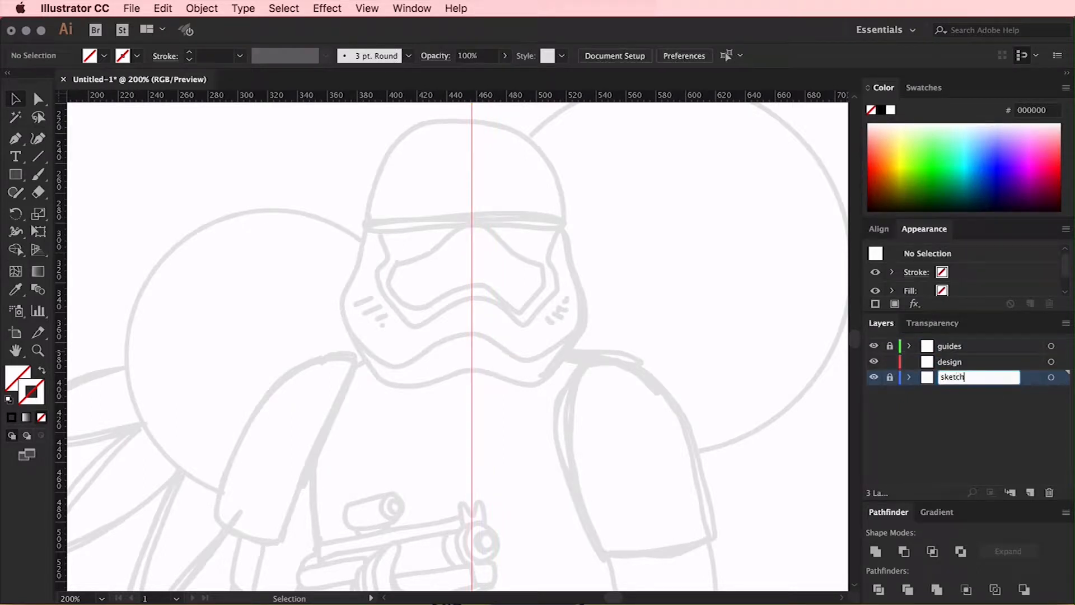
pyautogui.press('Return')
# Make the design layer active and set up the Pen tool with a black stroke, checking the round cap and corner settings
pyautogui.click(946, 360)
pyautogui.hscroll(1, 544, 305)
pyautogui.scroll(1, 544, 305)
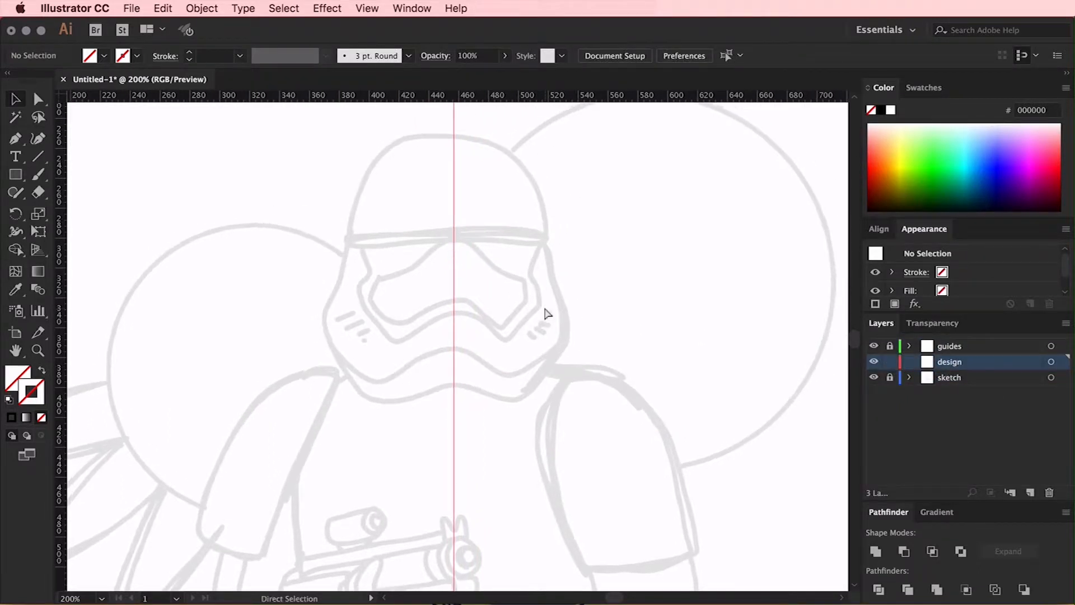
pyautogui.press('super+equal')
pyautogui.hscroll(-1, 587, 316)
pyautogui.scroll(1, 587, 315)
pyautogui.click(16, 139)
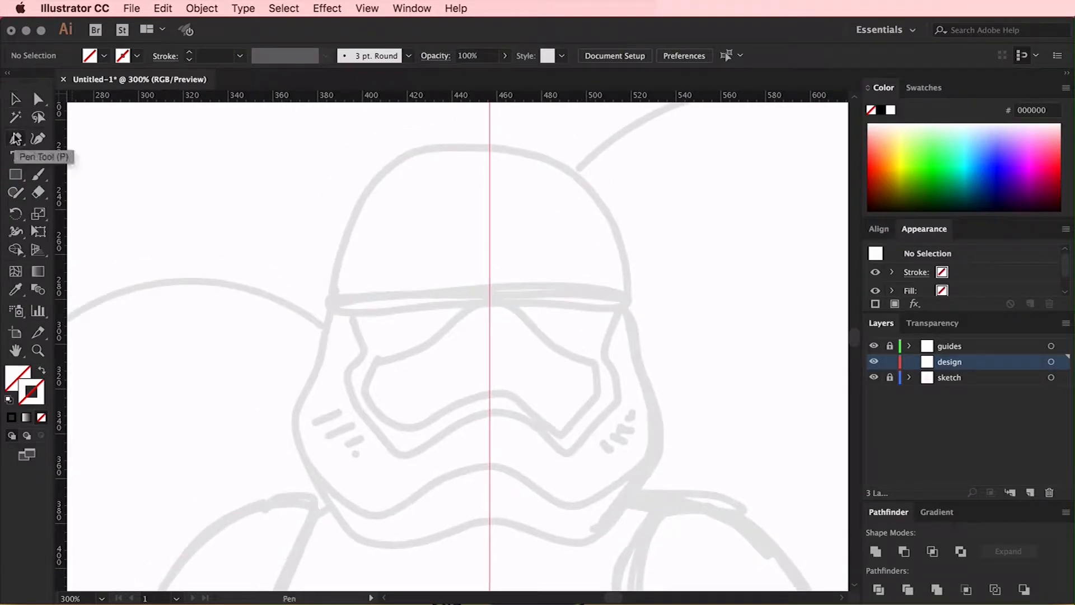
pyautogui.click(882, 111)
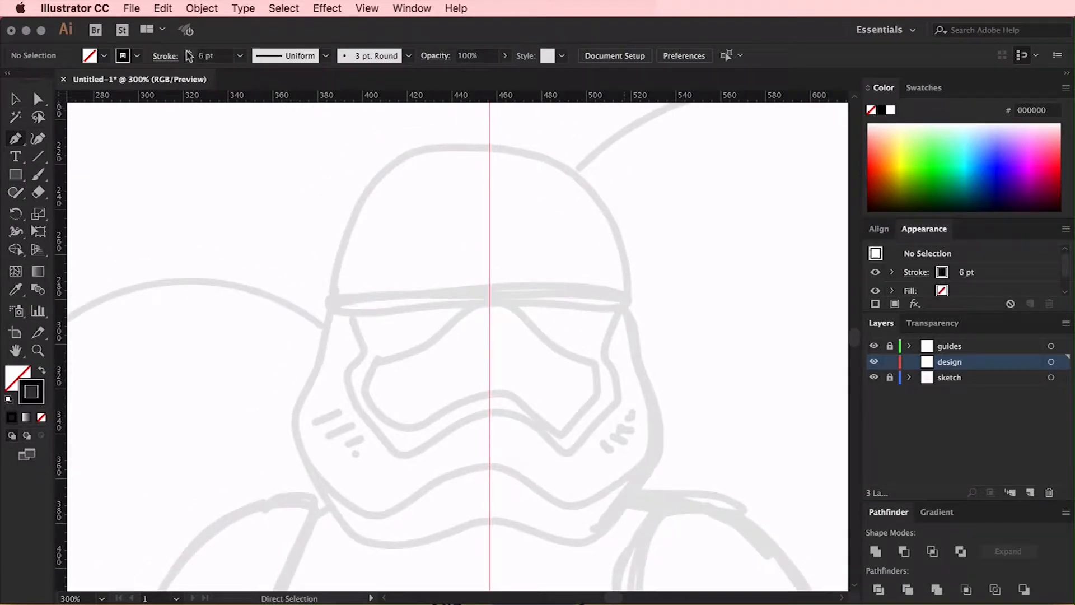
pyautogui.click(167, 56)
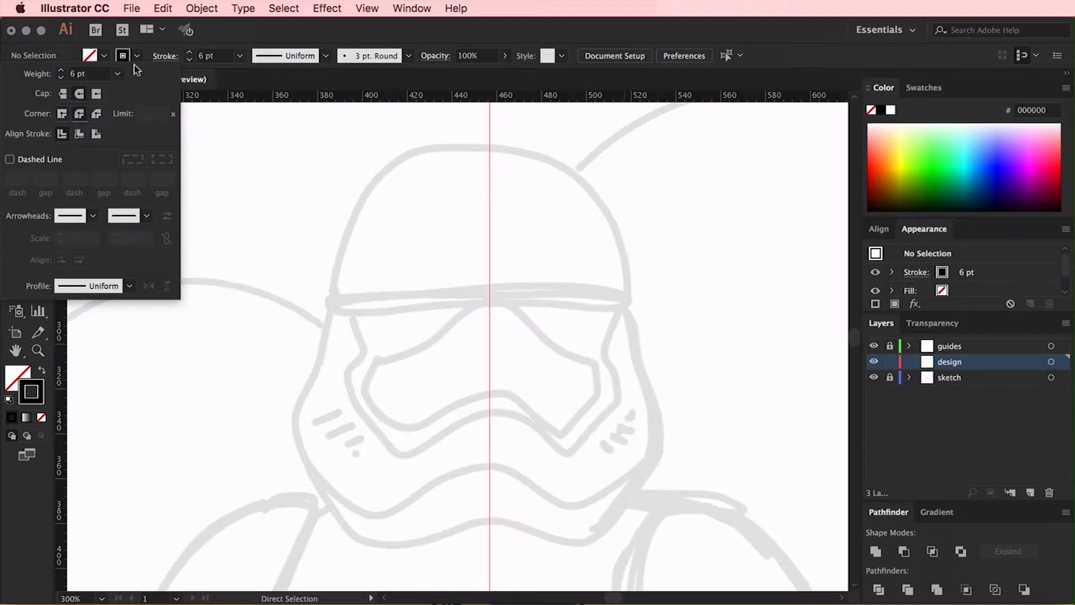
pyautogui.click(220, 30)
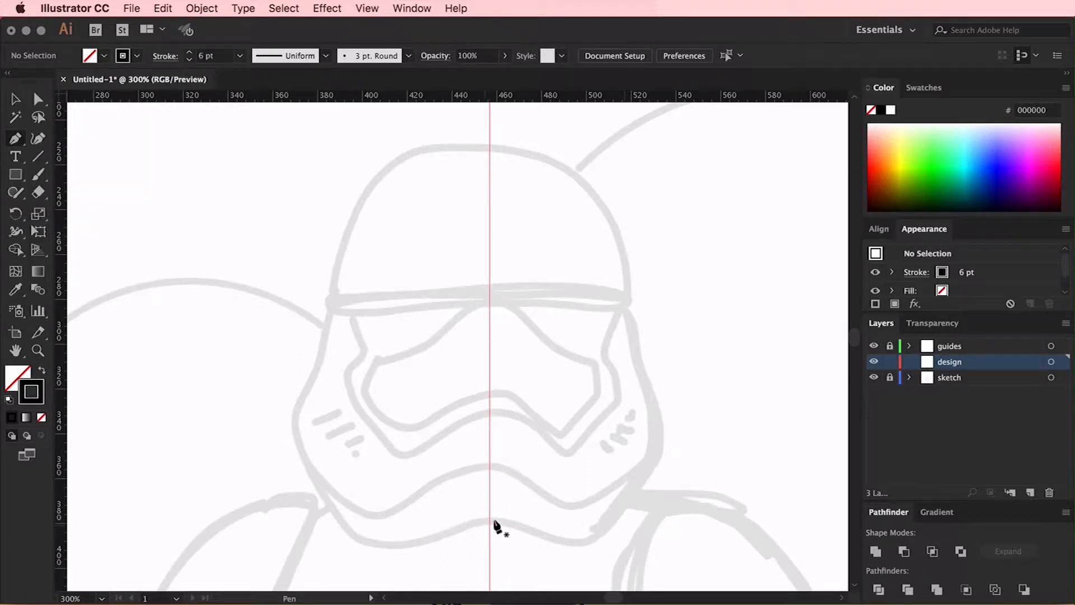
# Trace the left half of the helmet's outer contour with straight segments, from the chin to the crown at the centre guide
pyautogui.moveTo(490, 522); pyautogui.dragTo(460, 524)
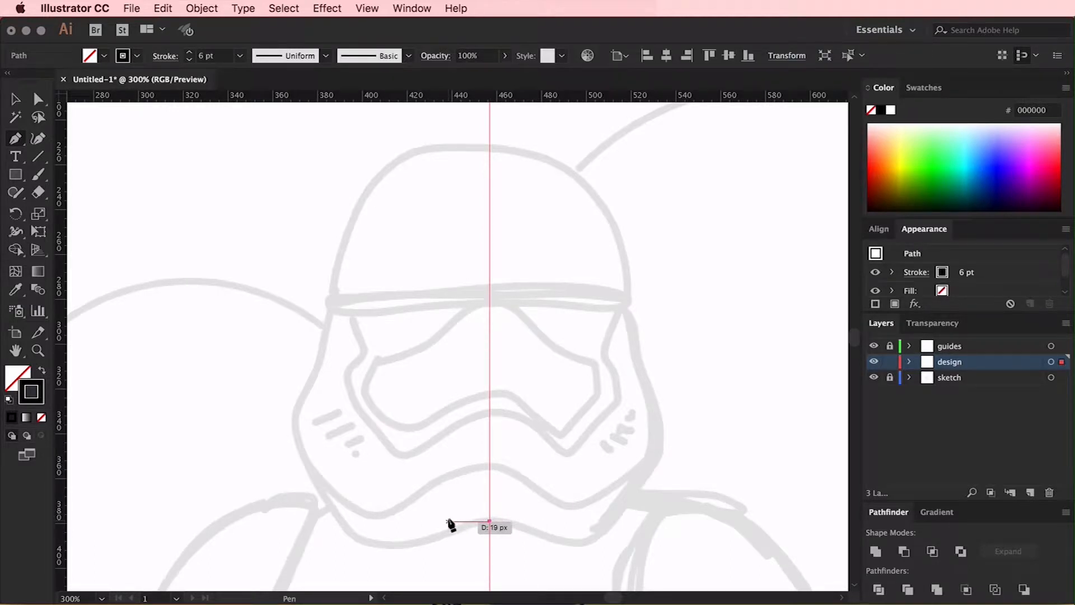
pyautogui.moveTo(449, 521); pyautogui.dragTo(406, 541)
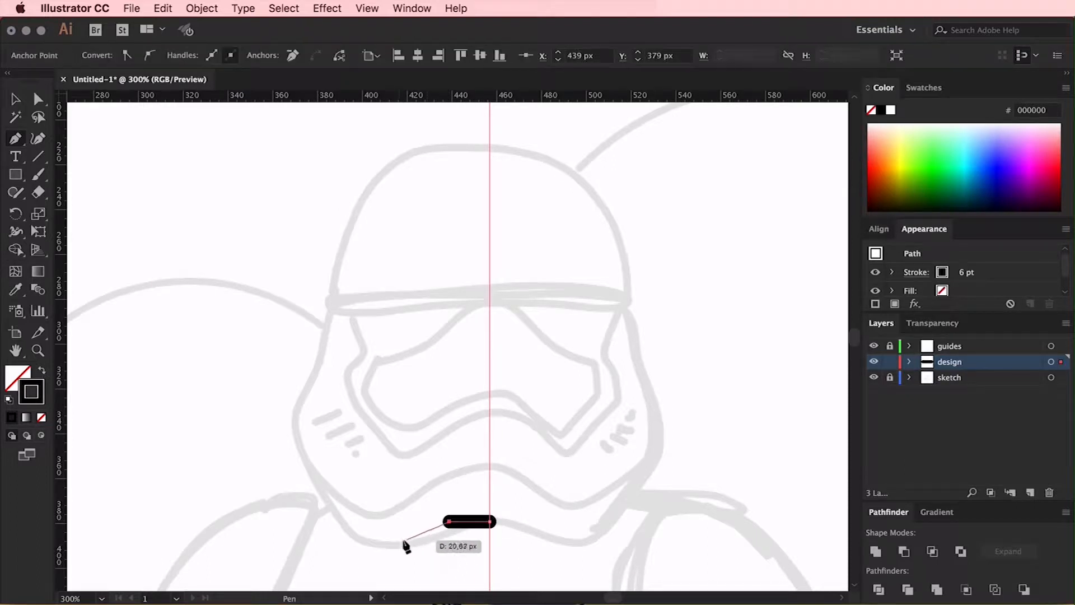
pyautogui.click(410, 546)
pyautogui.click(343, 546)
pyautogui.click(279, 420)
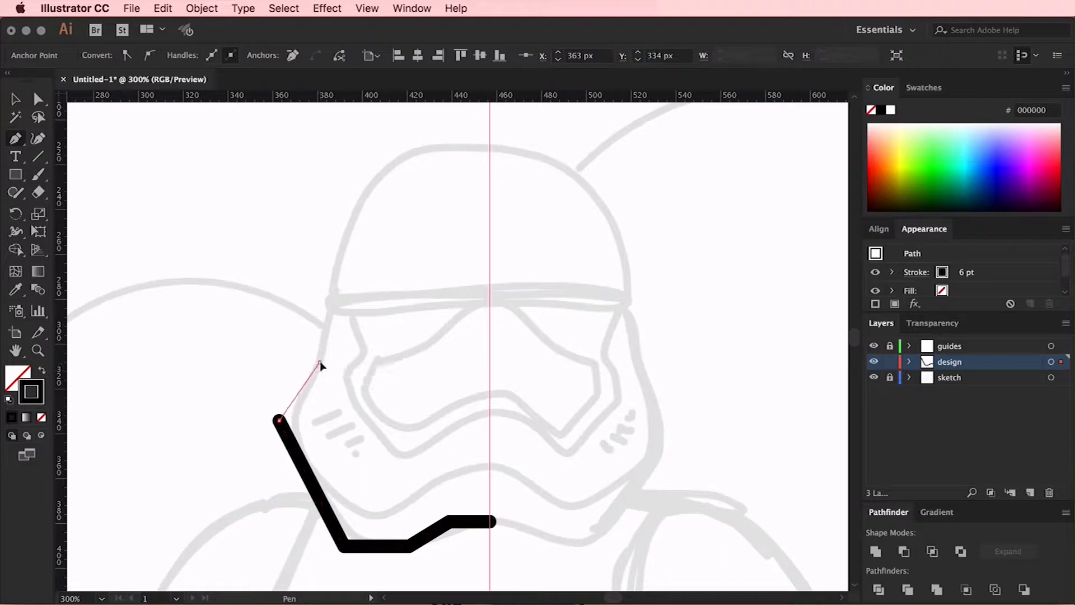
pyautogui.click(320, 363)
pyautogui.click(349, 205)
pyautogui.click(423, 147)
pyautogui.click(490, 146)
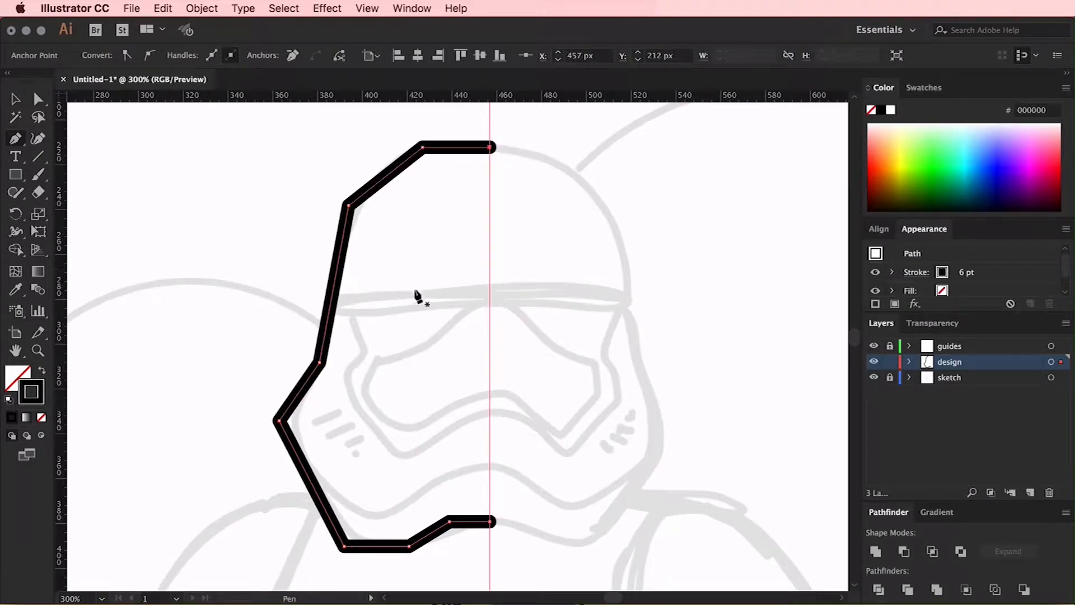
# Draw the brow line from the centre guide to the left side of the helmet outline
pyautogui.click(490, 304)
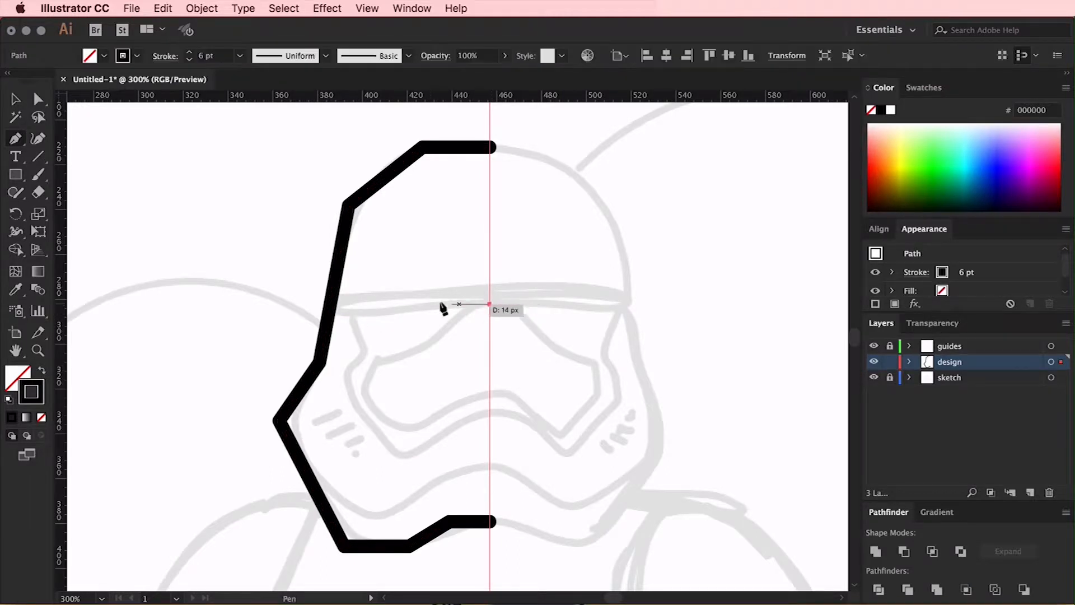
pyautogui.click(406, 305)
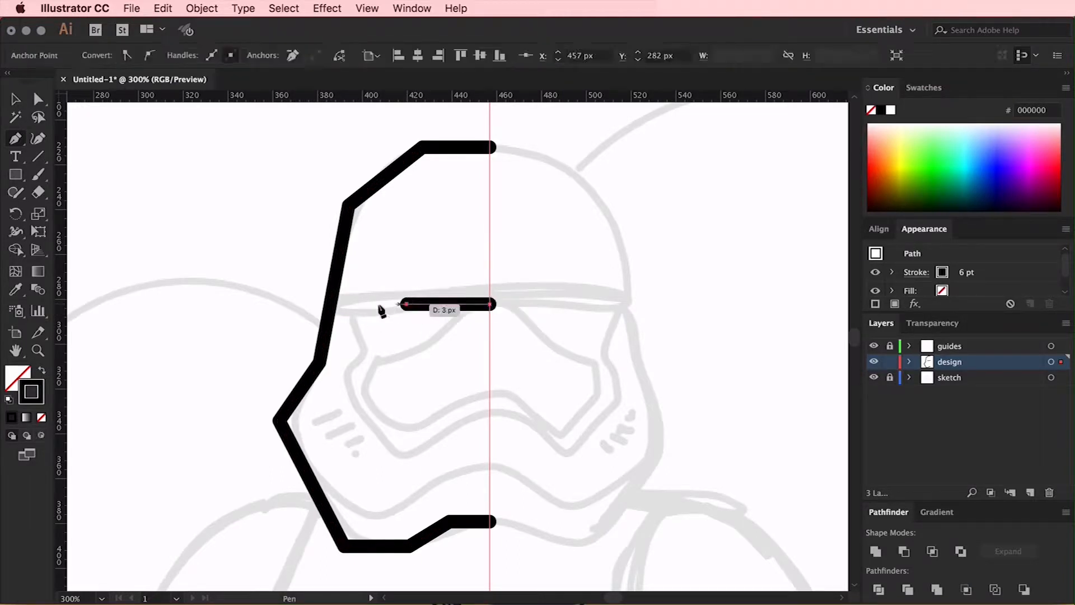
pyautogui.click(330, 312)
pyautogui.press('v')
pyautogui.click(411, 258)
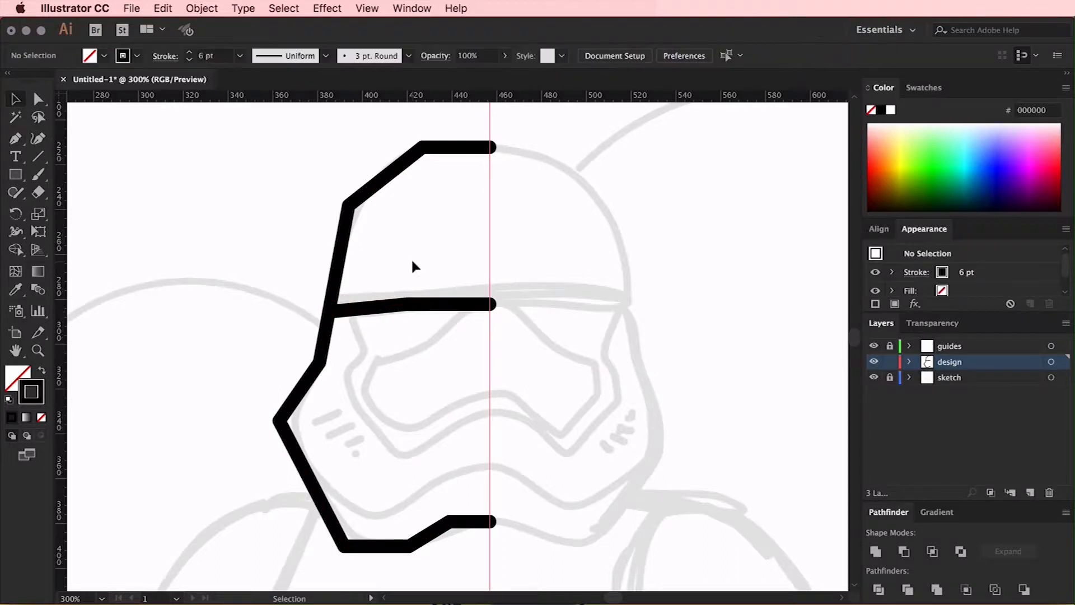
# Nudge the brow line upward and realign its outer end point with the helmet outline
pyautogui.moveTo(426, 299); pyautogui.dragTo(425, 291)
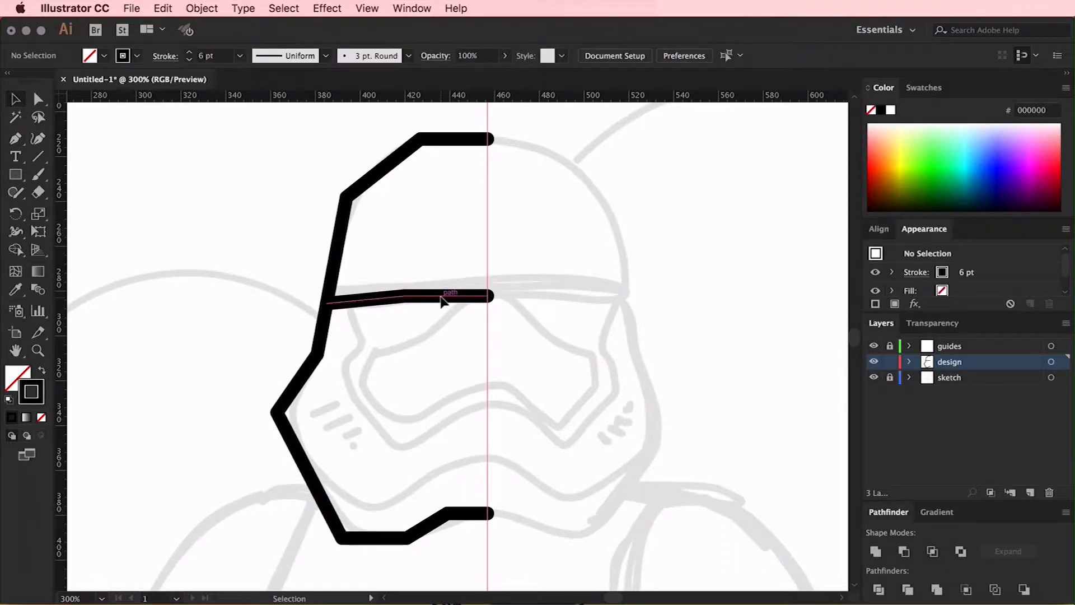
pyautogui.click(442, 298)
pyautogui.press('Up')
pyautogui.press('Up')
pyautogui.press('Up')
pyautogui.press('Up')
pyautogui.press('Up')
pyautogui.press('a')
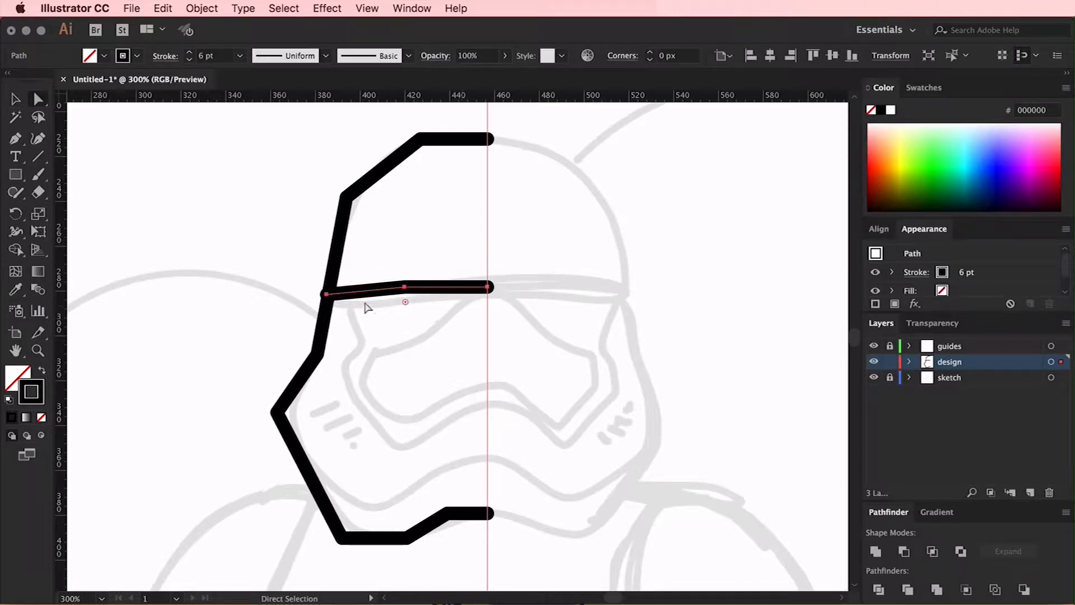
pyautogui.moveTo(326, 294); pyautogui.dragTo(331, 294)
pyautogui.click(408, 341)
# Shift the brow line's middle anchor point toward the centre guide
pyautogui.scroll(-3, 408, 341)
pyautogui.press('super+equal')
pyautogui.click(388, 216)
pyautogui.hotkey('shift', 'Right')
pyautogui.press('Right')
pyautogui.press('Right')
pyautogui.press('Right')
pyautogui.press('Right')
pyautogui.press('Right')
pyautogui.click(564, 243)
# Draw a second brow line just below the first, from the centre guide to the helmet outline
pyautogui.press('p')
pyautogui.click(498, 233)
pyautogui.click(434, 233)
pyautogui.click(297, 244)
pyautogui.keyDown('super'); pyautogui.click(541, 264); pyautogui.keyUp('super')
# Trace the left half of the outer visor frame from the lower brow line down and around to the centre guide
pyautogui.click(309, 233)
pyautogui.click(315, 270)
pyautogui.click(331, 297)
pyautogui.click(304, 324)
pyautogui.click(330, 389)
pyautogui.click(381, 432)
pyautogui.click(468, 383)
pyautogui.click(498, 383)
# Adjust the anchor points of the visor frame and of the helmet outline's chin to refine their shapes
pyautogui.press('a')
pyautogui.moveTo(468, 383); pyautogui.dragTo(480, 384)
pyautogui.moveTo(444, 518); pyautogui.dragTo(475, 518)
pyautogui.moveTo(391, 551); pyautogui.dragTo(410, 551)
pyautogui.click(549, 509)
pyautogui.moveTo(304, 324); pyautogui.dragTo(309, 336)
pyautogui.click(370, 303)
# Draw the left half of the inner chin line from the cheek of the helmet outline to the centre guide
pyautogui.press('p')
pyautogui.click(271, 304)
pyautogui.click(236, 354)
pyautogui.click(309, 495)
pyautogui.click(378, 495)
pyautogui.click(471, 450)
pyautogui.click(497, 450)
pyautogui.keyDown('super'); pyautogui.click(495, 272); pyautogui.keyUp('super')
# Trace the left half of the inner eye visor inside the frame, starting and ending at the centre guide
pyautogui.click(484, 231)
pyautogui.click(464, 231)
pyautogui.click(417, 286)
pyautogui.click(352, 301)
pyautogui.click(337, 331)
pyautogui.click(384, 398)
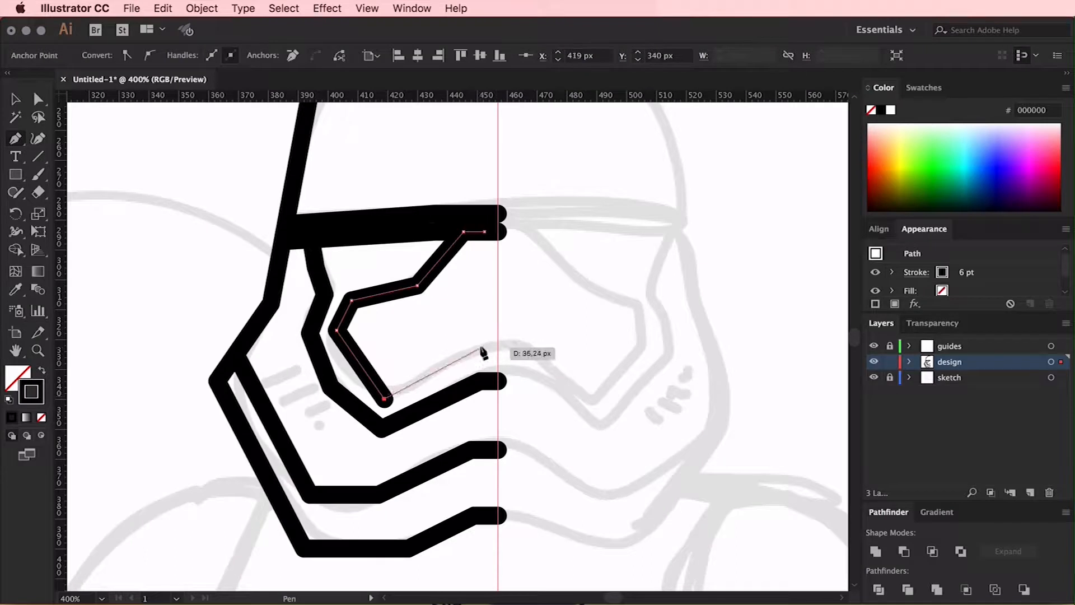
pyautogui.click(483, 351)
pyautogui.click(498, 351)
# Simplify the outer visor frame by lowering its left side anchor and deleting the extra anchor below it
pyautogui.press('a')
pyautogui.moveTo(336, 331); pyautogui.dragTo(309, 363)
pyautogui.press('-')
pyautogui.click(331, 387)
pyautogui.press('a')
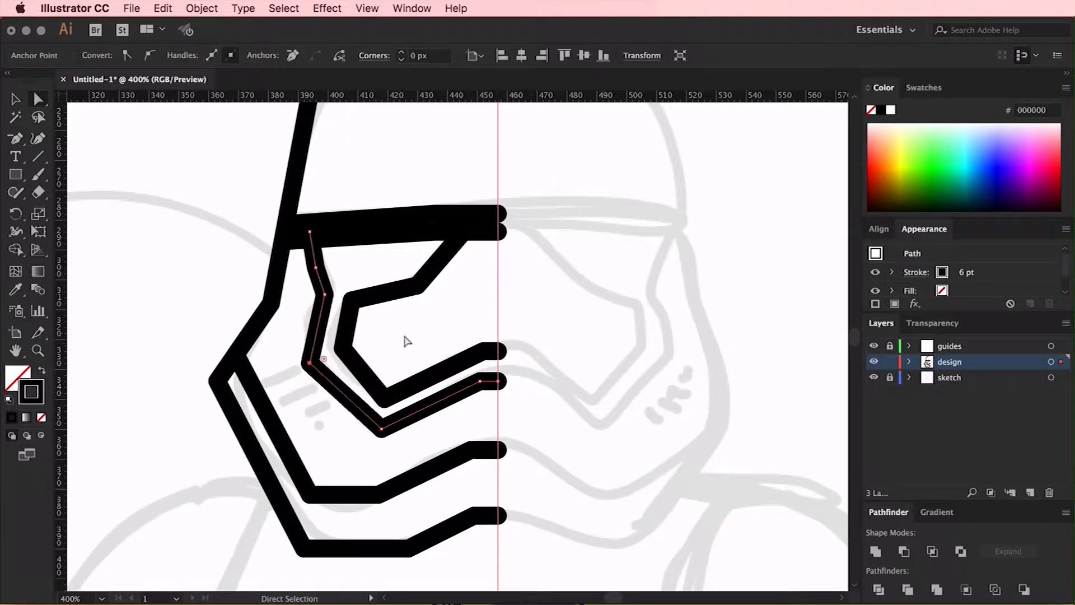
# Reposition the inner eye visor's upper and lower anchor points to even out its spacing from the frame
pyautogui.click(407, 341)
pyautogui.moveTo(385, 294); pyautogui.dragTo(384, 305)
pyautogui.click(427, 335)
pyautogui.moveTo(464, 232); pyautogui.dragTo(498, 232)
pyautogui.click(559, 250)
pyautogui.moveTo(384, 398); pyautogui.dragTo(384, 393)
pyautogui.click(403, 341)
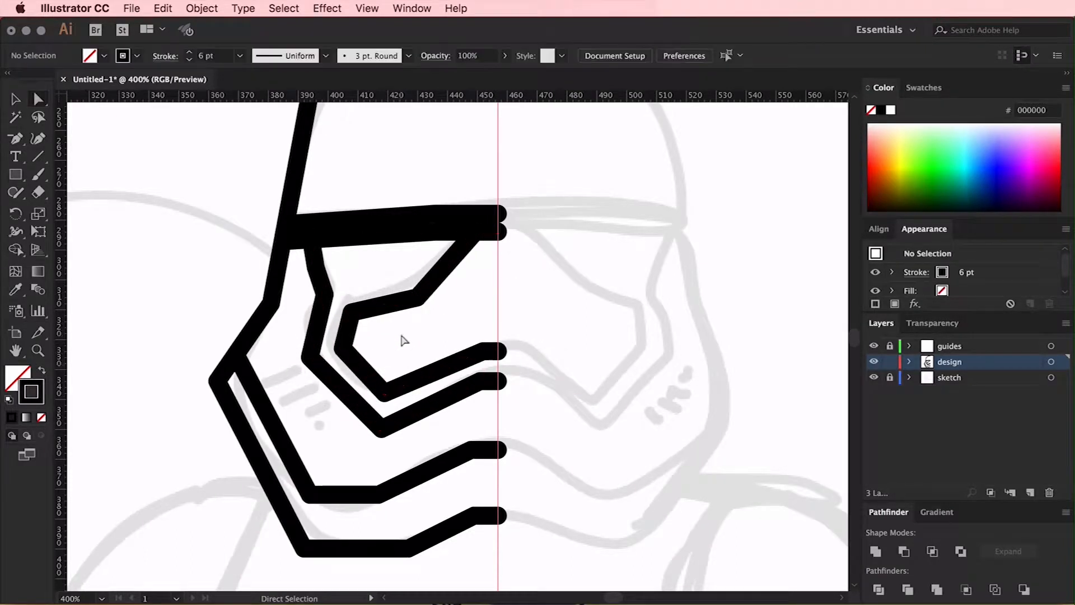
# Nudge the inner chin line's lower outer corner anchor up and toward the centre guide
pyautogui.press('super+minus')
pyautogui.press('super+minus')
pyautogui.click(357, 385)
pyautogui.press('Right')
pyautogui.press('Right')
pyautogui.press('Up')
pyautogui.press('Up')
pyautogui.click(296, 316)
# Nudge the inner chin line's second lower anchor up and inward, and raise its anchors near the centre guide
pyautogui.click(410, 418)
pyautogui.press('Up')
pyautogui.press('Up')
pyautogui.press('Right')
pyautogui.press('Right')
pyautogui.press('Right')
pyautogui.press('Right')
pyautogui.press('Right')
pyautogui.press('Right')
pyautogui.moveTo(454, 401); pyautogui.dragTo(493, 391)
pyautogui.press('Up')
pyautogui.press('Up')
pyautogui.click(494, 467)
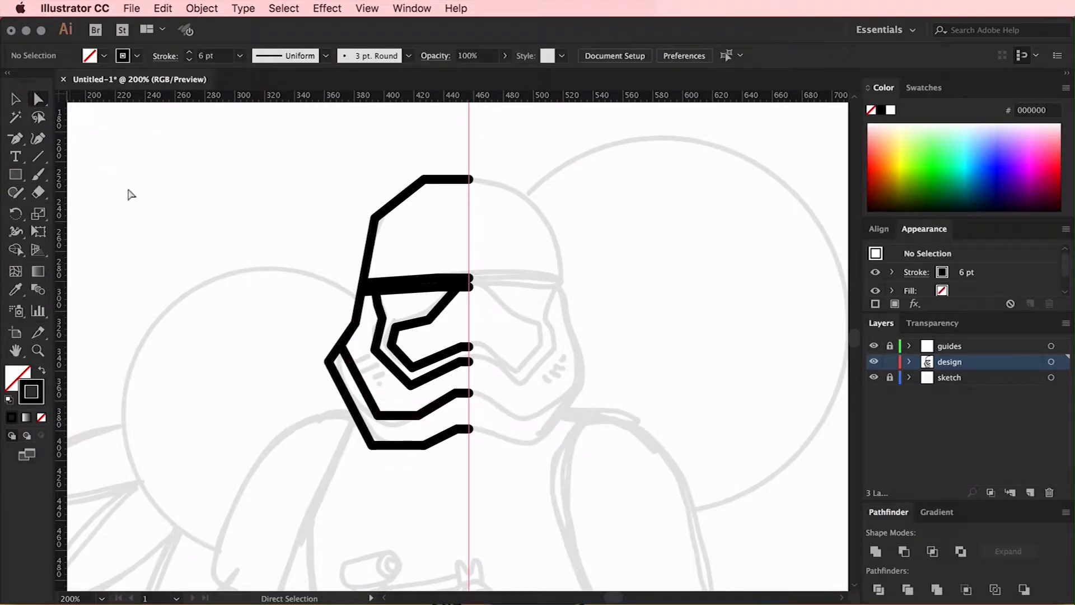
# Round the lower jaw corner of the helmet outline to a radius of about 57.5 px
pyautogui.click(375, 446)
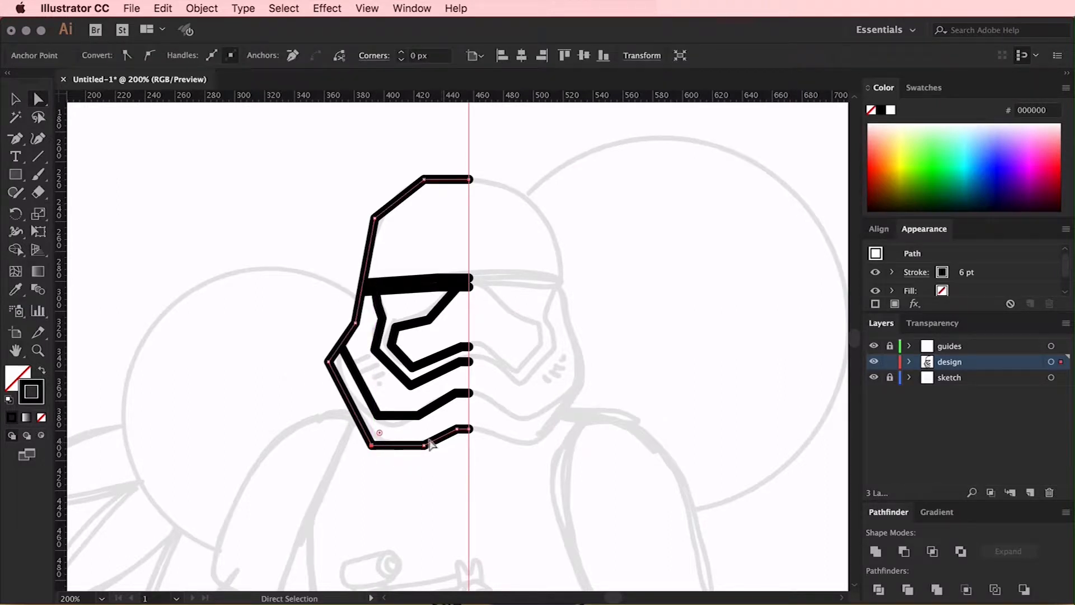
pyautogui.moveTo(383, 436); pyautogui.dragTo(448, 331)
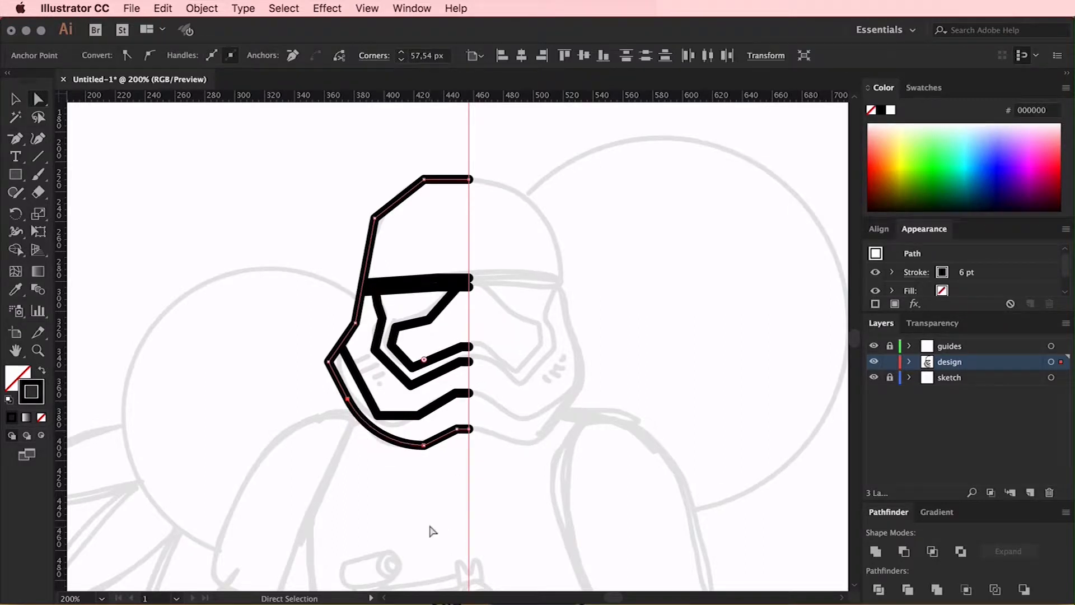
# Reset the helmet outline's lower jaw corner to sharp, and round the outline's two chin corners nearest the centre guide to about 33.9 px
pyautogui.moveTo(424, 360); pyautogui.dragTo(364, 473)
pyautogui.click(420, 485)
pyautogui.press('super+equal')
pyautogui.press('super+equal')
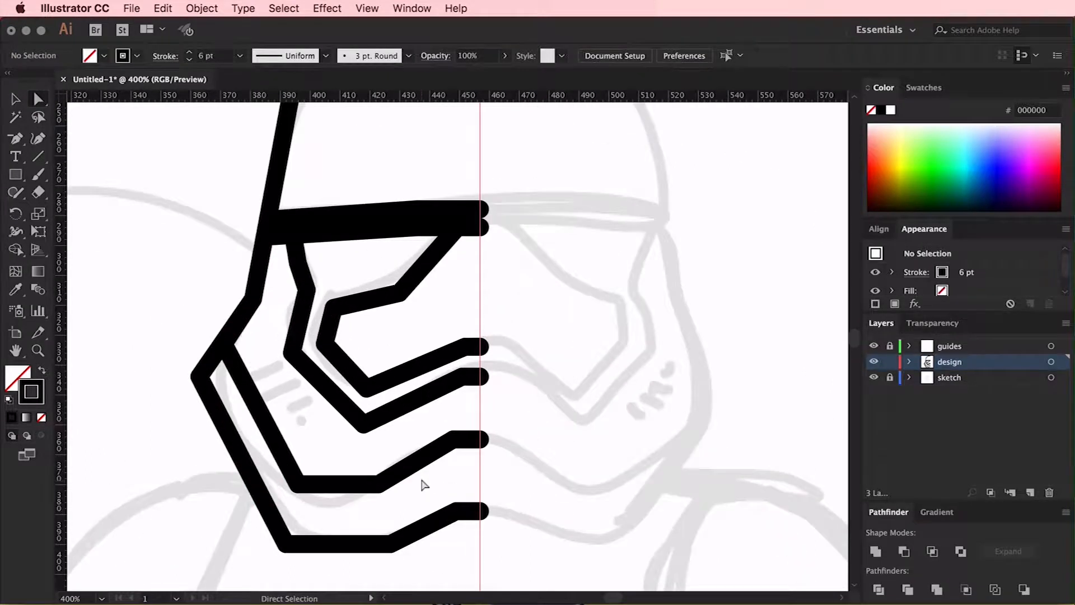
pyautogui.scroll(-5, 420, 480)
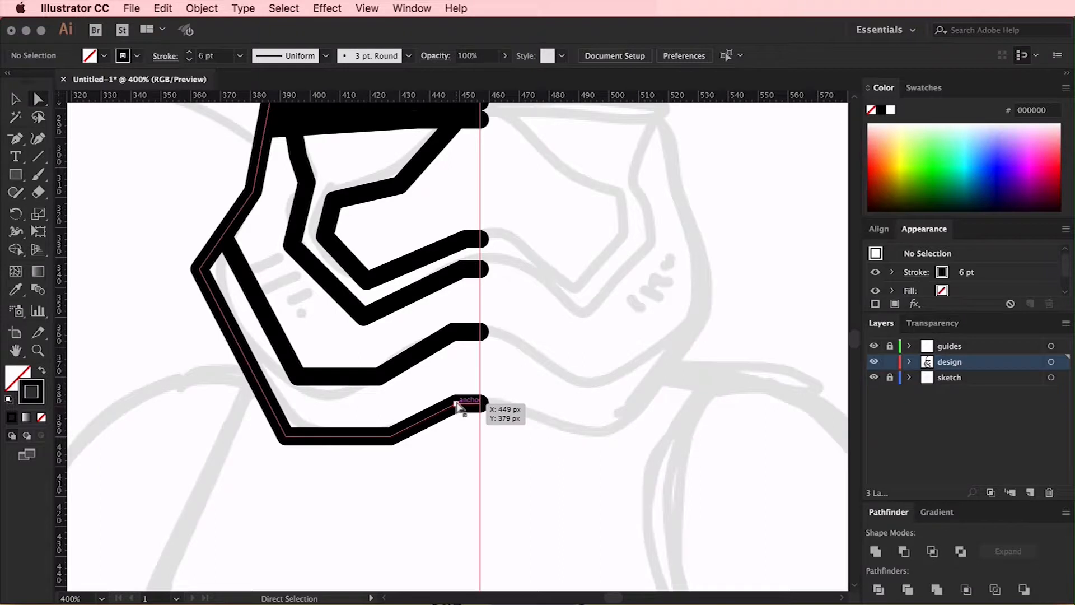
pyautogui.click(456, 404)
pyautogui.keyDown('shift'); pyautogui.click(391, 437); pyautogui.keyUp('shift')
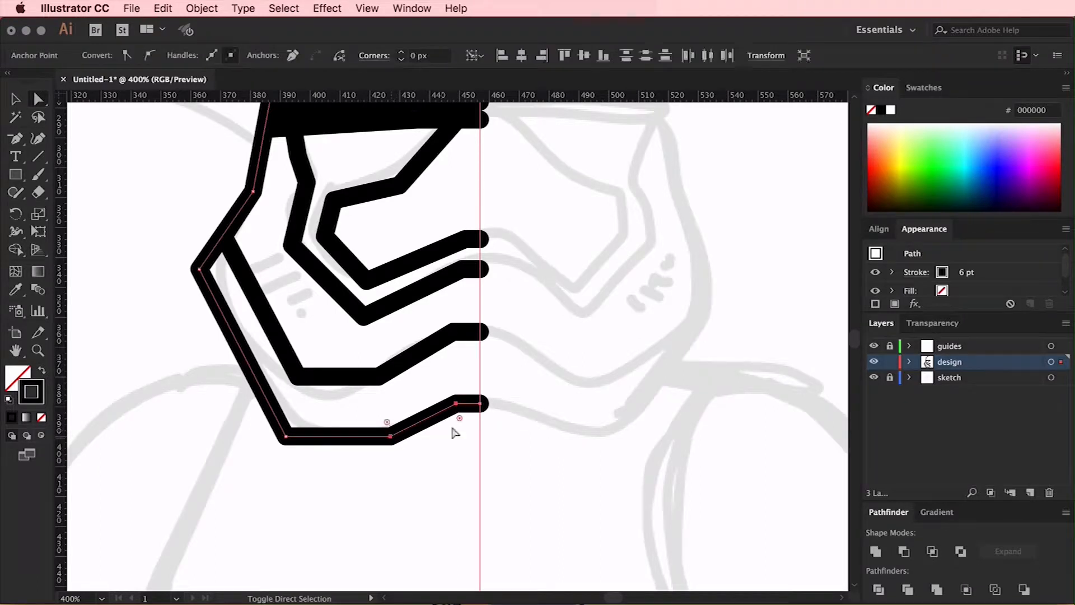
pyautogui.moveTo(462, 425); pyautogui.dragTo(611, 581)
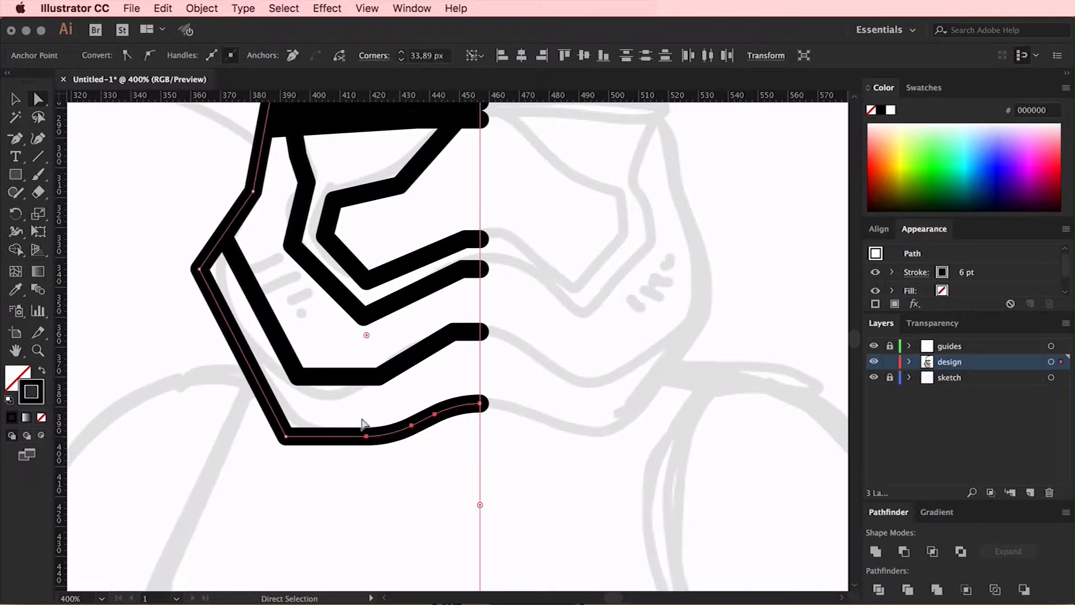
# Reset the outline's inner bottom chin corner to sharp, and round it together with the lower jaw corner to about 41.5 px
pyautogui.click(397, 408)
pyautogui.click(393, 433)
pyautogui.moveTo(368, 336); pyautogui.dragTo(436, 490)
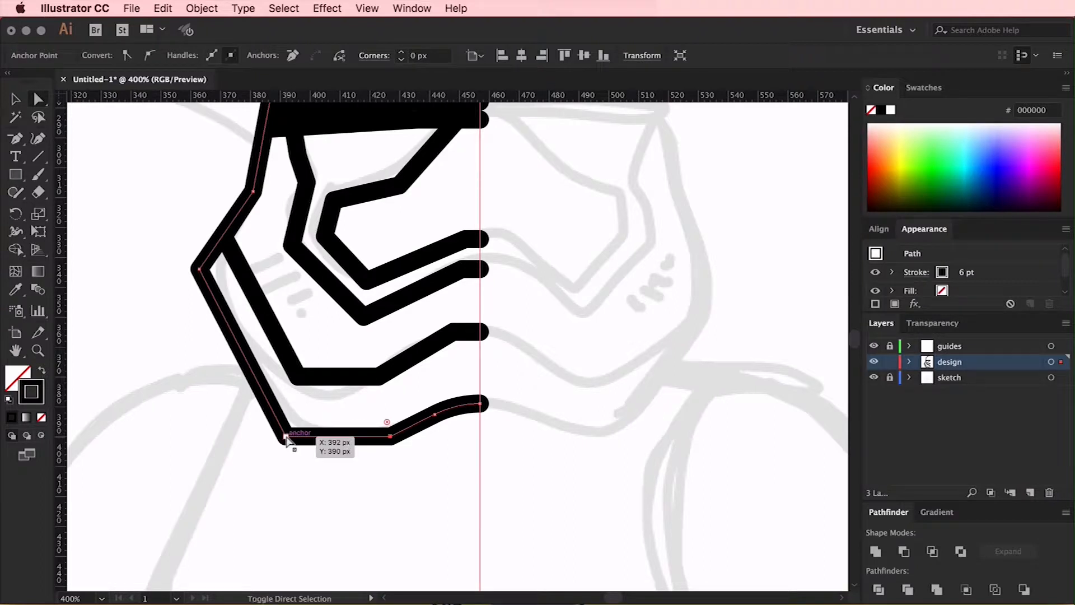
pyautogui.moveTo(296, 430); pyautogui.dragTo(366, 196)
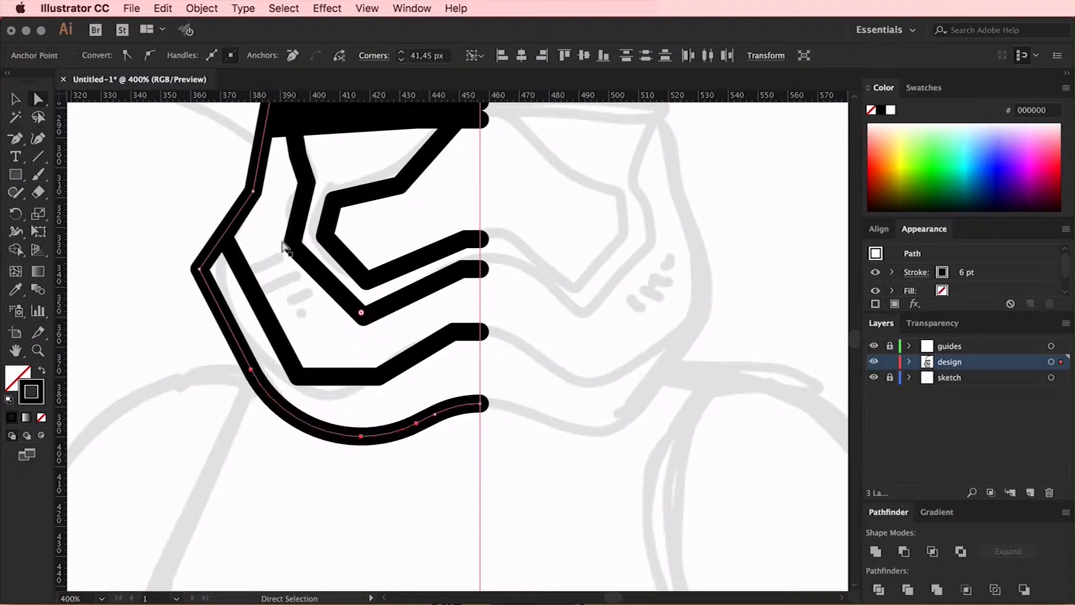
pyautogui.click(199, 270)
pyautogui.moveTo(216, 270); pyautogui.dragTo(335, 285)
pyautogui.press('super+z')
# Round the cheek corners of the helmet outline and the inner chin line together
pyautogui.moveTo(224, 236); pyautogui.dragTo(256, 236)
pyautogui.moveTo(256, 236); pyautogui.dragTo(225, 236)
pyautogui.moveTo(176, 215); pyautogui.dragTo(231, 279)
pyautogui.moveTo(241, 237); pyautogui.dragTo(607, 346)
# Round the inner chin line's two bottom corners and its corner near the centre guide
pyautogui.scroll(2, 607, 347)
pyautogui.click(298, 434)
pyautogui.keyDown('shift'); pyautogui.click(382, 434); pyautogui.keyUp('shift')
pyautogui.moveTo(378, 419); pyautogui.dragTo(437, 363)
pyautogui.click(454, 389)
pyautogui.moveTo(457, 404); pyautogui.dragTo(554, 450)
pyautogui.click(532, 386)
# Round the lower corners nearest the centre guide on the inner eye visor and its frame
pyautogui.click(465, 297)
pyautogui.keyDown('shift'); pyautogui.click(462, 326); pyautogui.keyUp('shift')
pyautogui.click(466, 296)
pyautogui.moveTo(466, 296); pyautogui.dragTo(458, 297)
pyautogui.keyDown('shift'); pyautogui.click(462, 326); pyautogui.keyUp('shift')
pyautogui.moveTo(466, 341); pyautogui.dragTo(538, 475)
pyautogui.click(507, 361)
# Round the bottom and outer side corners of the inner eye visor and its frame
pyautogui.click(363, 374)
pyautogui.keyDown('shift'); pyautogui.click(367, 339); pyautogui.keyUp('shift')
pyautogui.moveTo(370, 324); pyautogui.dragTo(476, 280)
pyautogui.click(400, 287)
pyautogui.click(292, 303)
pyautogui.keyDown('shift'); pyautogui.click(325, 294); pyautogui.keyUp('shift')
pyautogui.click(558, 269)
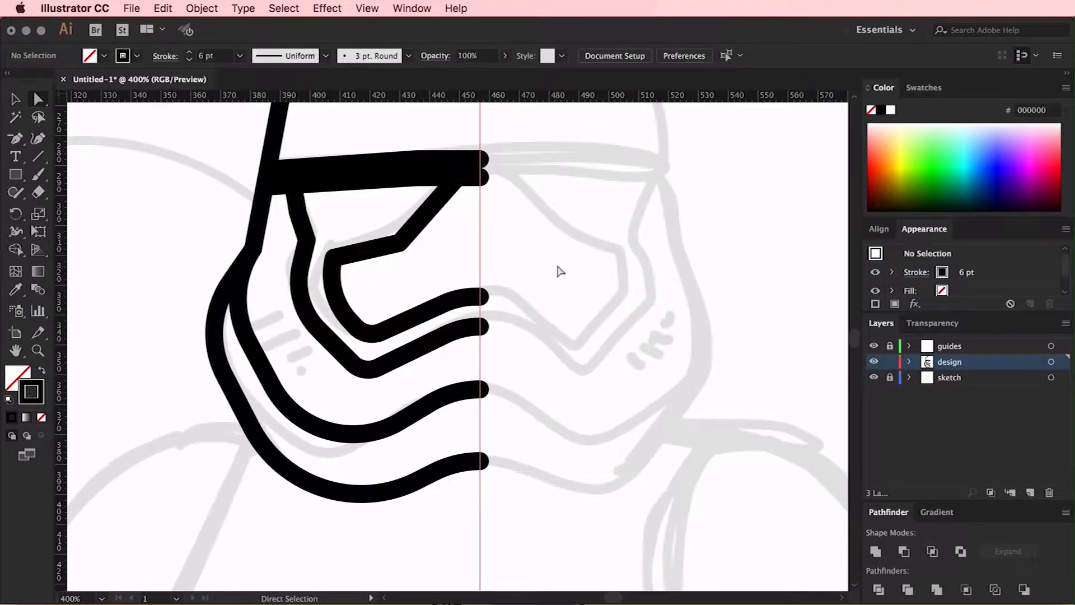
# Round the two corners along the inner eye visor's upper edge
pyautogui.scroll(2, 558, 269)
pyautogui.click(399, 290)
pyautogui.keyDown('shift'); pyautogui.click(459, 225); pyautogui.keyUp('shift')
pyautogui.moveTo(463, 237); pyautogui.dragTo(560, 351)
pyautogui.click(560, 350)
# Delete the extra anchor near the top of the visor frame's outer side and round the bend below it
pyautogui.click(306, 287)
pyautogui.press('-')
pyautogui.click(298, 257)
pyautogui.press('a')
pyautogui.moveTo(294, 294); pyautogui.dragTo(123, 372)
pyautogui.click(122, 372)
# Round the middle corners of both brow band lines with a very large radius to form a gentle curve
pyautogui.moveTo(429, 194); pyautogui.dragTo(407, 230)
pyautogui.moveTo(419, 238); pyautogui.dragTo(518, 597)
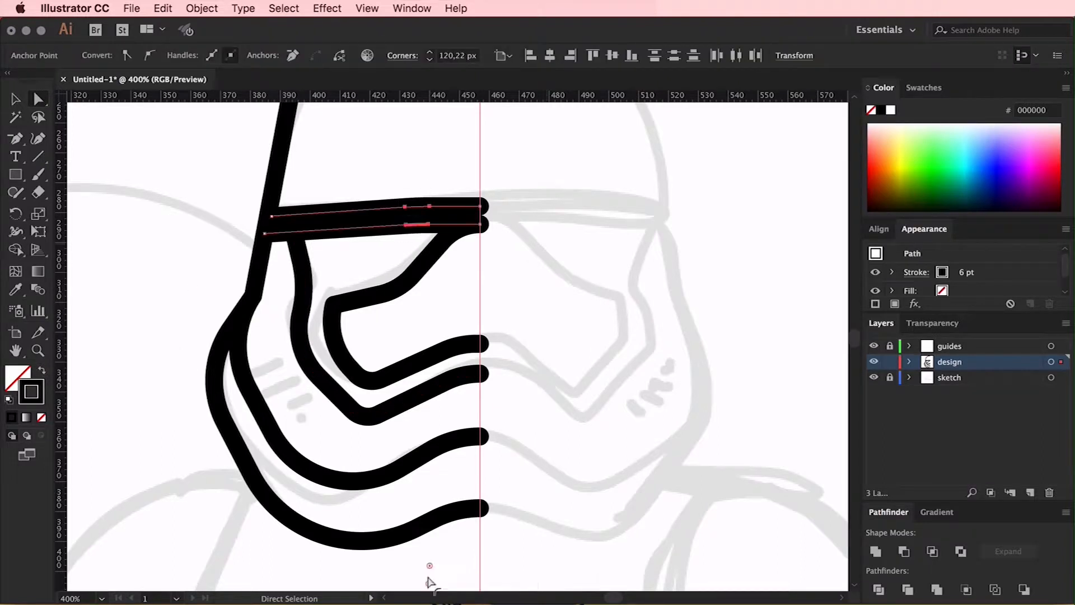
pyautogui.scroll(-5, 431, 580)
pyautogui.moveTo(430, 399); pyautogui.dragTo(476, 597)
pyautogui.press('super+minus')
pyautogui.press('super+minus')
pyautogui.press('super+minus')
pyautogui.scroll(-5, 480, 387)
pyautogui.moveTo(450, 387); pyautogui.dragTo(456, 574)
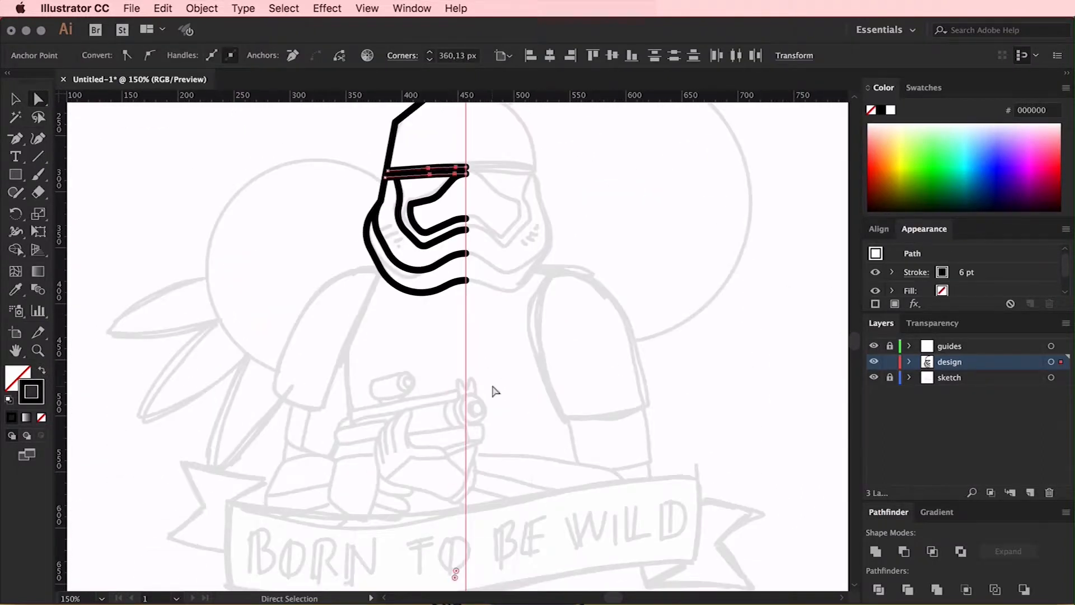
pyautogui.scroll(-5, 493, 392)
pyautogui.moveTo(455, 438); pyautogui.dragTo(459, 554)
pyautogui.click(461, 557)
# Round the helmet outline's two dome corners into a smooth curve
pyautogui.scroll(8, 436, 336)
pyautogui.moveTo(383, 149); pyautogui.dragTo(444, 215)
pyautogui.moveTo(434, 187); pyautogui.dragTo(563, 247)
pyautogui.click(565, 240)
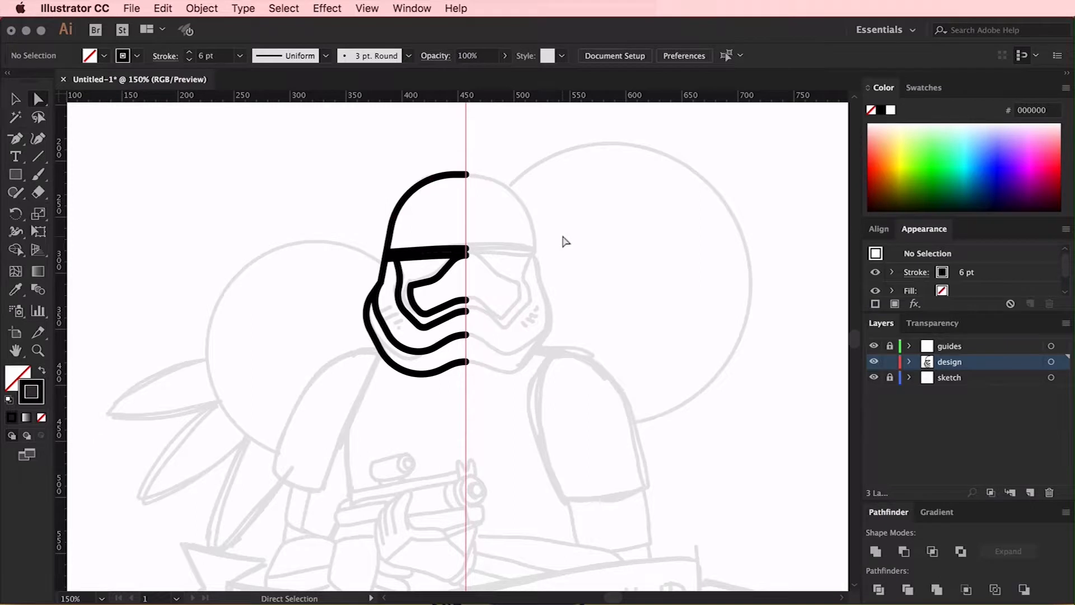
# Readjust the corner rounding of the brow band near the centre guide
pyautogui.press('super+plus')
pyautogui.press('super+plus')
pyautogui.scroll(2, 476, 234)
pyautogui.click(460, 217)
pyautogui.scroll(-5, 496, 437)
pyautogui.press('super+minus')
pyautogui.press('super+minus')
pyautogui.press('super+minus')
pyautogui.scroll(-5, 495, 439)
pyautogui.moveTo(452, 456); pyautogui.dragTo(527, 224)
pyautogui.click(532, 226)
# Draw a short slanted vent line on the cheek with the Pen tool and place a copy just below it
pyautogui.scroll(5, 533, 226)
pyautogui.press('super+plus')
pyautogui.press('super+plus')
pyautogui.press('super+plus')
pyautogui.scroll(5, 533, 225)
pyautogui.press('p')
pyautogui.click(331, 330)
pyautogui.click(345, 323)
pyautogui.press('v')
pyautogui.click(344, 297)
# Nudge the second vent line toward the centre guide and add two more copies down the cheek, making four evenly stepped vents
pyautogui.press('super+plus')
pyautogui.moveTo(302, 324); pyautogui.dragTo(311, 348)
pyautogui.click(327, 372)
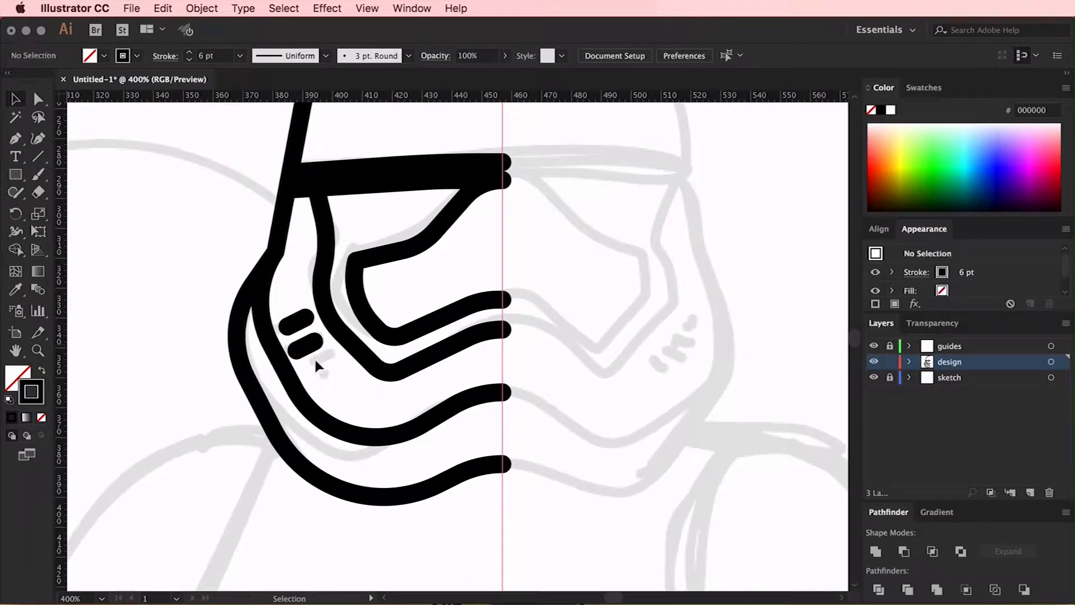
pyautogui.click(314, 345)
pyautogui.press('Right')
pyautogui.press('Right')
pyautogui.press('super+plus')
pyautogui.moveTo(458, 346); pyautogui.dragTo(494, 396)
pyautogui.moveTo(493, 395); pyautogui.dragTo(479, 365)
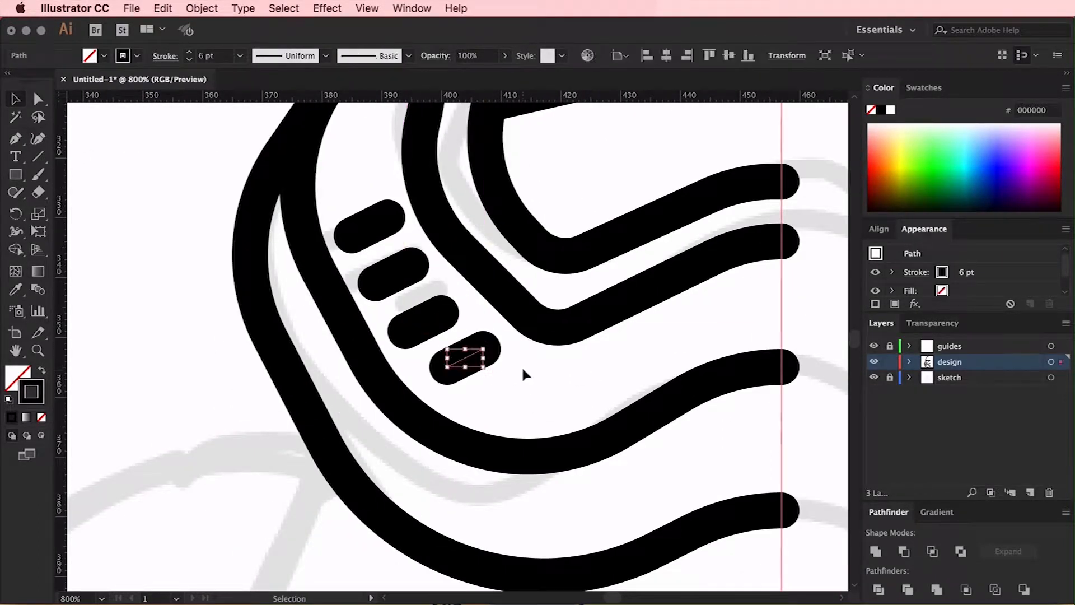
pyautogui.click(523, 369)
# Reposition the anchor where the helmet's side meets the cheek and round that inward corner of the outline
pyautogui.press('super+minus')
pyautogui.press('super+minus')
pyautogui.press('super+minus')
pyautogui.press('super+minus')
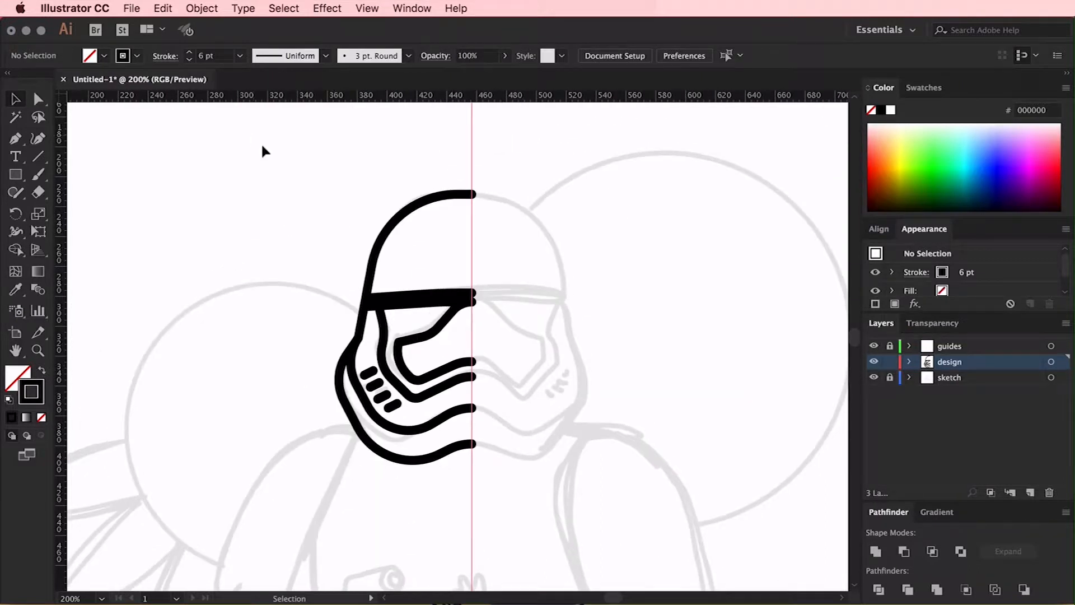
pyautogui.press('a')
pyautogui.click(350, 335)
pyautogui.click(360, 343)
pyautogui.click(352, 366)
pyautogui.press('super+plus')
pyautogui.press('super+plus')
pyautogui.press('super+plus')
pyautogui.moveTo(499, 279); pyautogui.dragTo(481, 306)
pyautogui.moveTo(471, 346); pyautogui.dragTo(694, 347)
pyautogui.click(694, 346)
# Fine-tune the upper end of the inner chin line so it meets the cheek outline cleanly
pyautogui.moveTo(484, 305)
pyautogui.mouseDown()
pyautogui.moveTo(518, 309)
pyautogui.moveTo(483, 304)
pyautogui.mouseUp()
pyautogui.press('super+z')
pyautogui.press('super+z')
pyautogui.press('-')
pyautogui.press('a')
pyautogui.press('super+plus')
pyautogui.press('super+plus')
pyautogui.press('super+plus')
pyautogui.click(325, 8)
pyautogui.moveTo(364, 8)
pyautogui.click(394, 536)
pyautogui.moveTo(460, 369); pyautogui.dragTo(460, 363)
pyautogui.click(560, 396)
# Group all the half-helmet lines and place a copy of the group against the other side of the centre guide
pyautogui.press('super+minus')
pyautogui.press('super+minus')
pyautogui.press('super+minus')
pyautogui.press('super+minus')
pyautogui.press('super+minus')
pyautogui.press('super+minus')
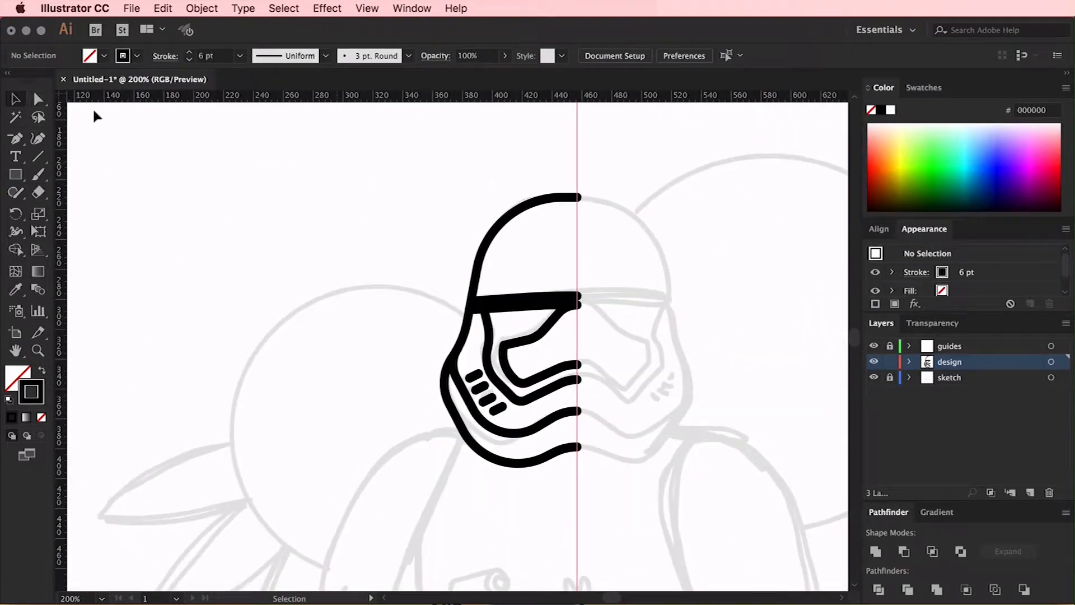
pyautogui.moveTo(559, 451); pyautogui.dragTo(572, 505)
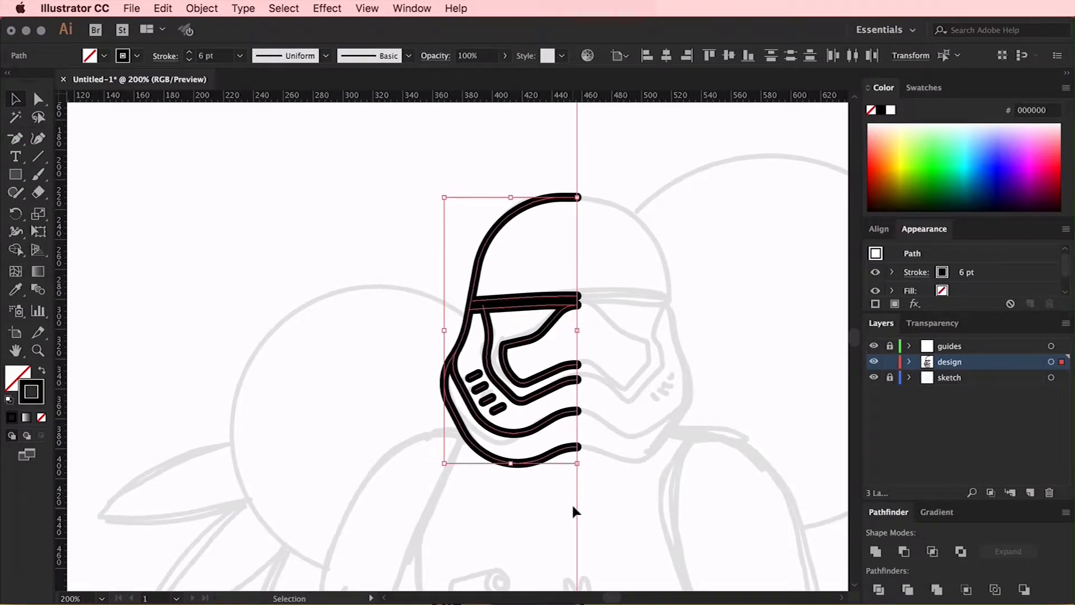
pyautogui.press('super+g')
pyautogui.moveTo(474, 380); pyautogui.dragTo(589, 395)
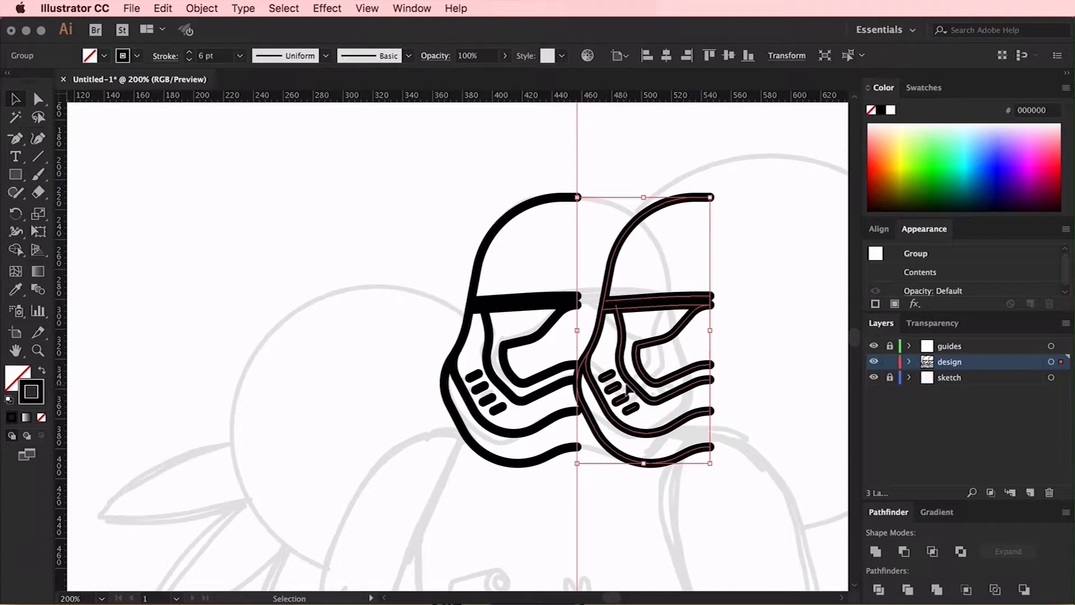
# Reflect the copied half horizontally so it joins the original half at the centre guide
pyautogui.hscroll(3, 624, 381)
pyautogui.press('o')
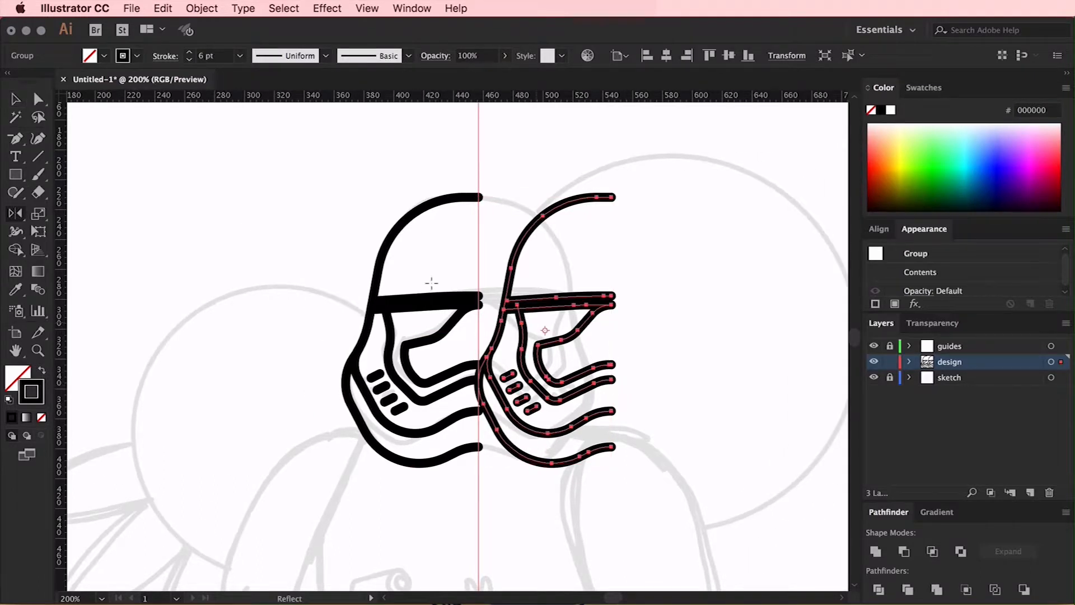
pyautogui.click(16, 214)
pyautogui.moveTo(609, 309); pyautogui.dragTo(531, 294)
pyautogui.press('v')
pyautogui.click(628, 242)
# Select both helmet halves, and inspect the artwork alone by hiding the guides and sketch layers, showing both layers again
pyautogui.scroll(-2, 628, 241)
pyautogui.hscroll(1, 628, 241)
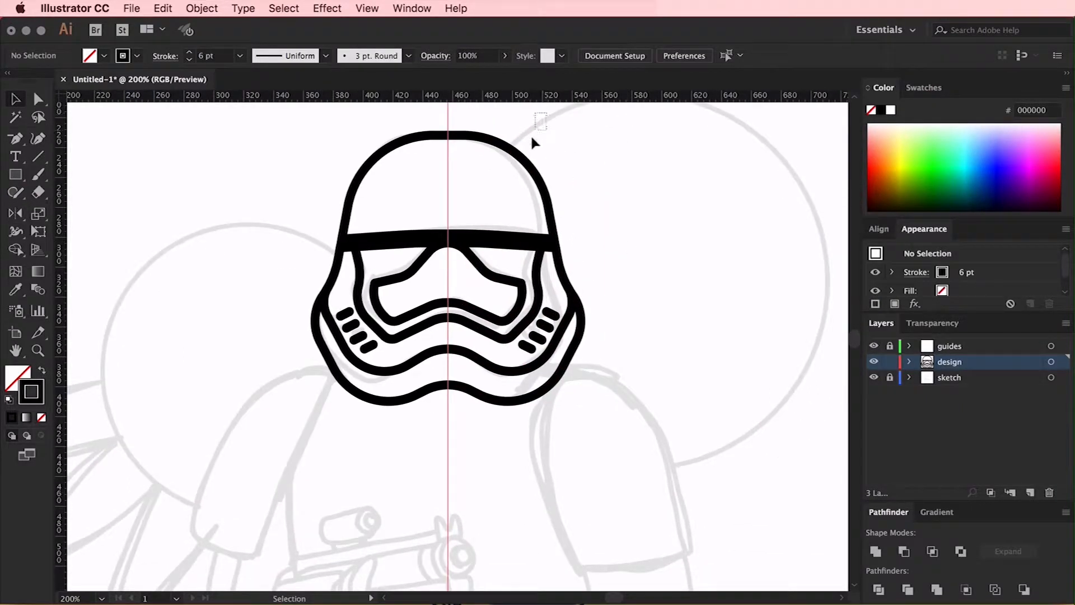
pyautogui.moveTo(466, 236); pyautogui.dragTo(281, 442)
pyautogui.click(874, 346)
pyautogui.click(874, 378)
pyautogui.click(677, 319)
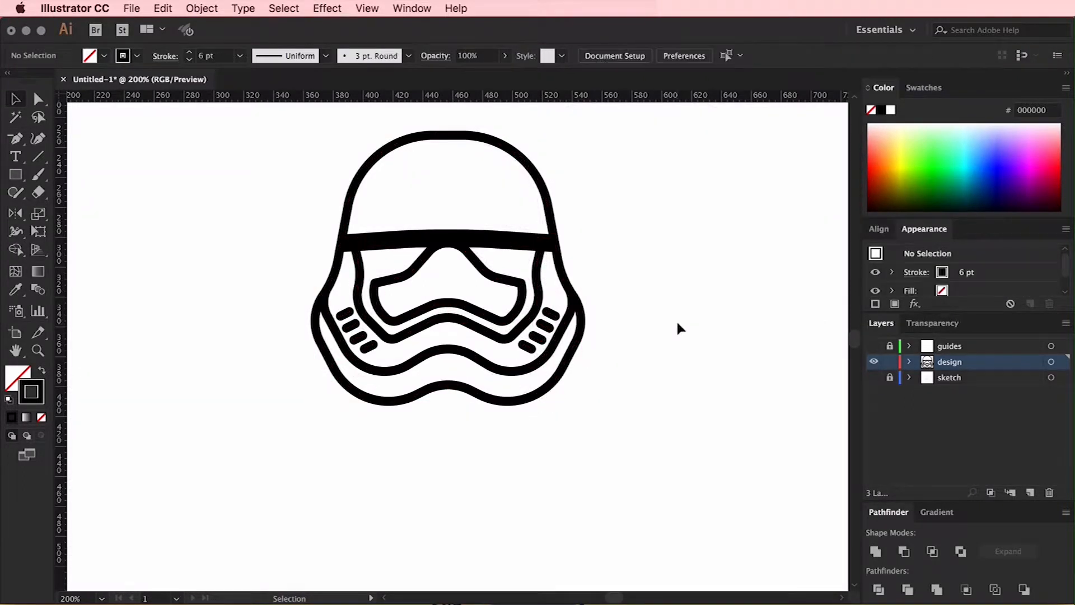
pyautogui.click(874, 377)
pyautogui.click(873, 346)
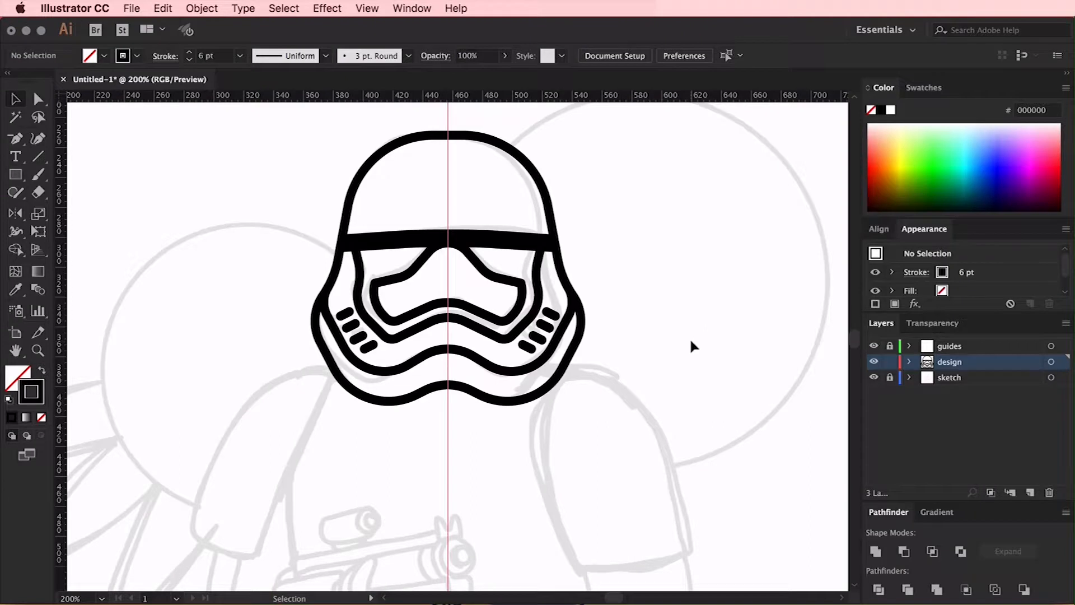
# Scale the whole helmet down slightly and proportionally toward its left edge to fit the sketched head
pyautogui.press('super+equal')
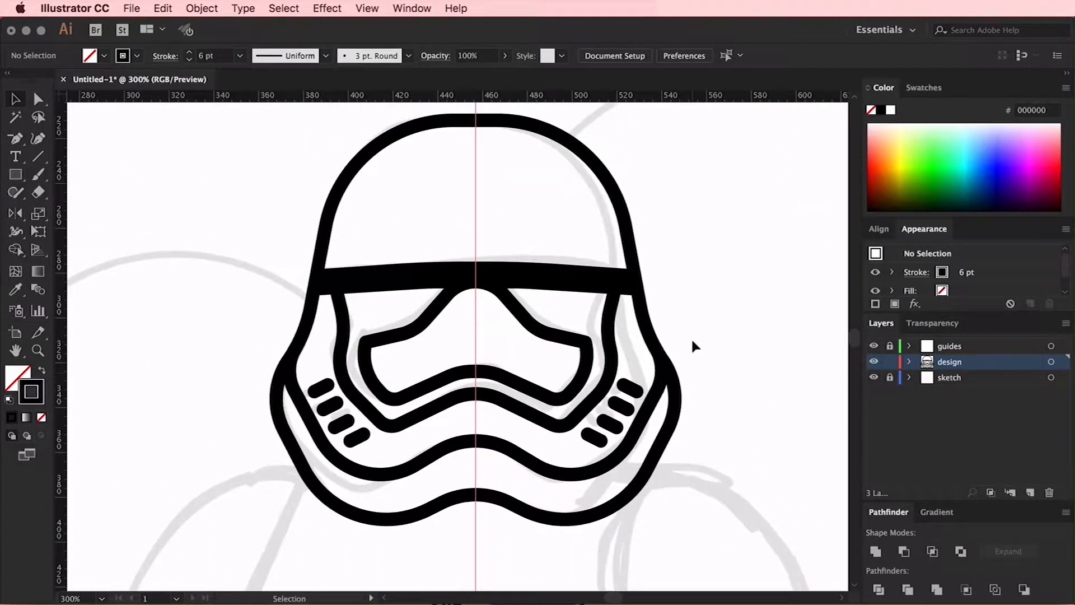
pyautogui.click(624, 348)
pyautogui.moveTo(681, 320); pyautogui.dragTo(665, 304)
pyautogui.click(716, 310)
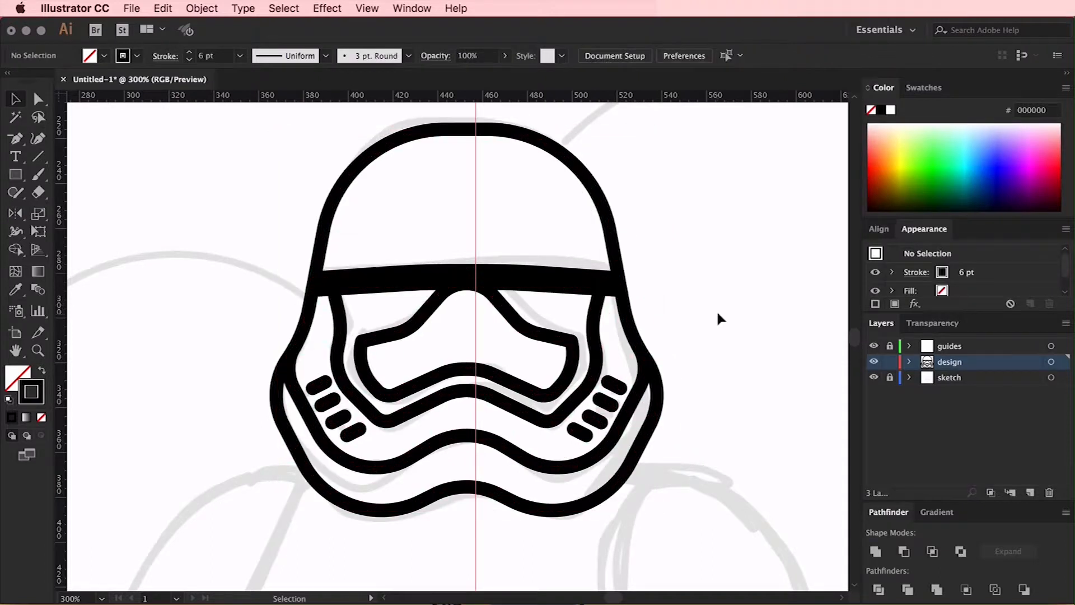
# Trace the sketched left shoulder armour as a closed outline with the Pen tool, starting where it meets the helmet
pyautogui.scroll(-2, 717, 311)
pyautogui.press('super+minus')
pyautogui.scroll(-3, 719, 315)
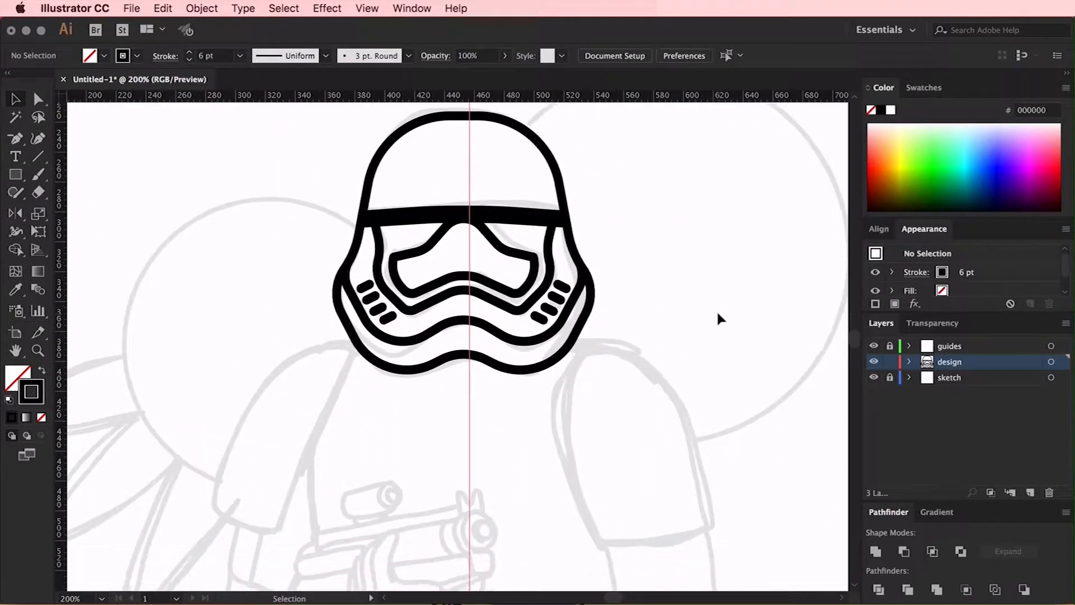
pyautogui.hscroll(-3, 718, 319)
pyautogui.scroll(-2, 718, 318)
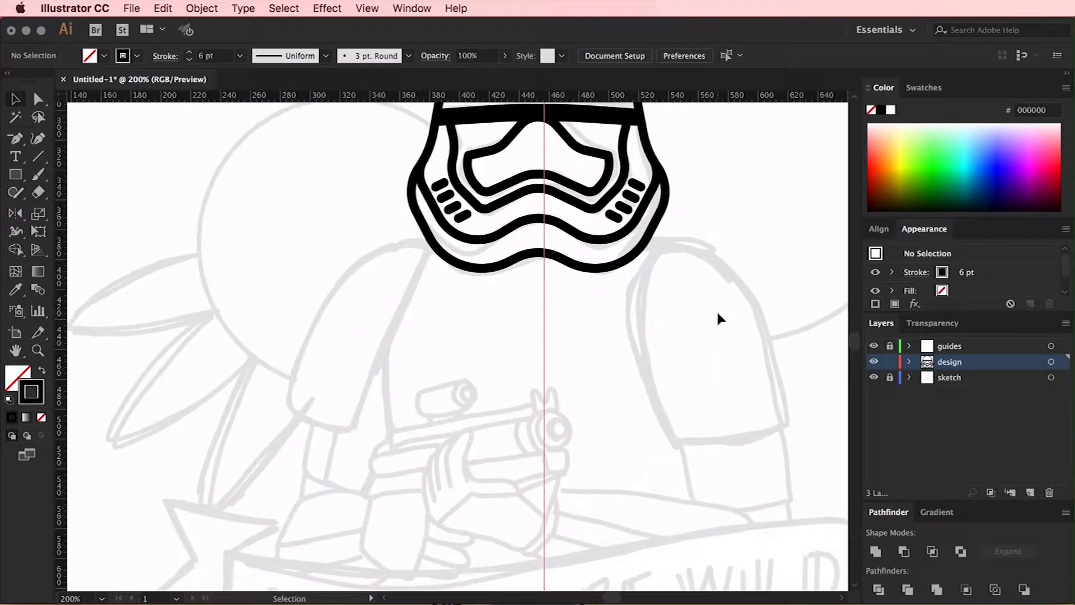
pyautogui.moveTo(15, 137); pyautogui.dragTo(56, 138)
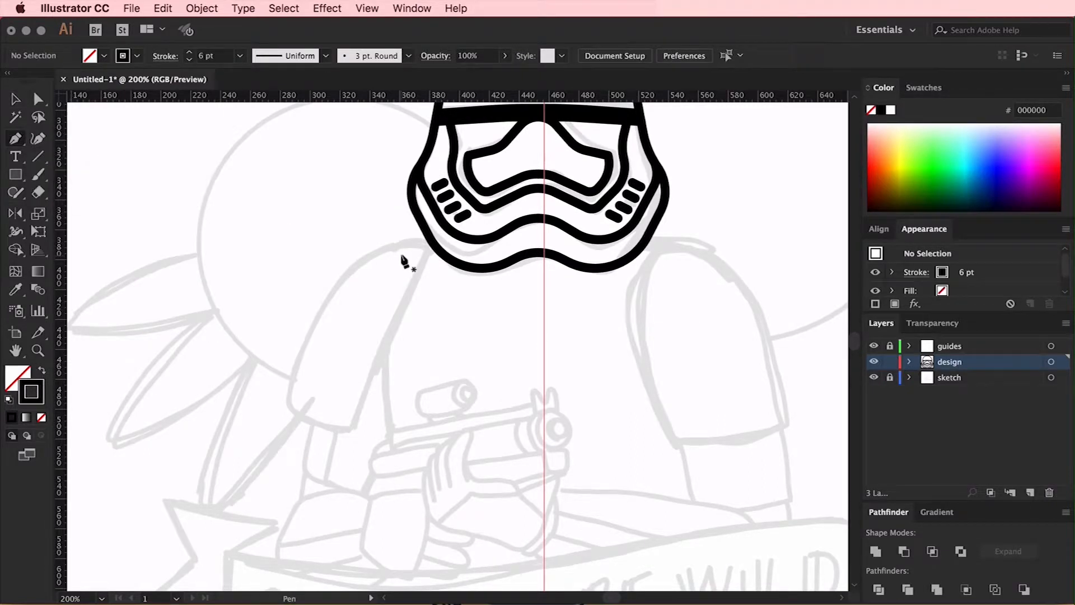
pyautogui.click(352, 431)
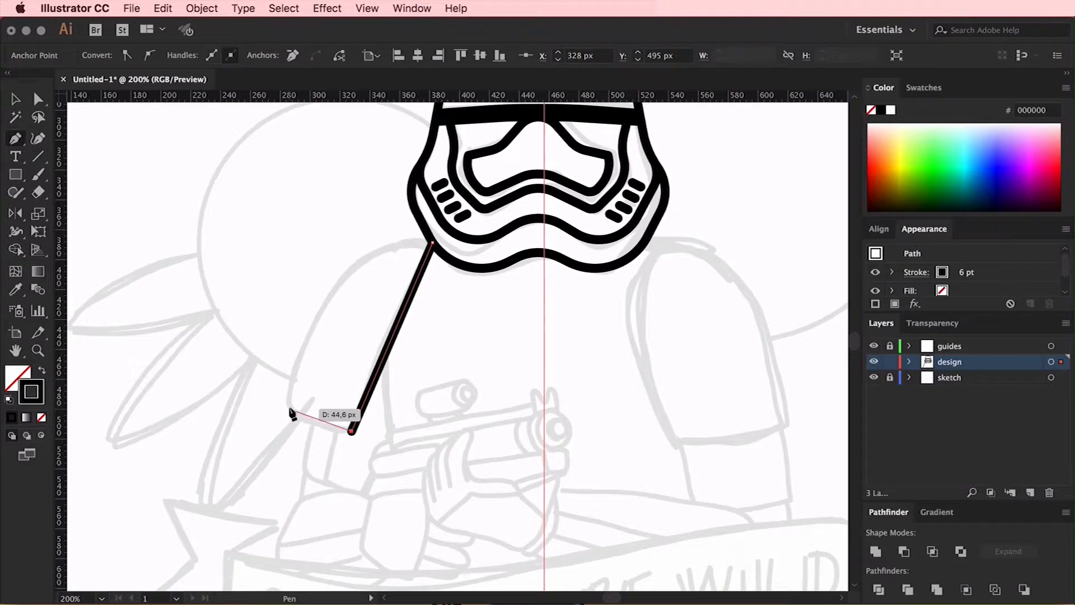
pyautogui.click(325, 295)
pyautogui.click(385, 242)
pyautogui.click(433, 242)
# Round the left shoulder armour's outer edge into a smooth curve and round its two lower corners
pyautogui.press('a')
pyautogui.moveTo(398, 355); pyautogui.dragTo(308, 227)
pyautogui.moveTo(337, 303); pyautogui.dragTo(381, 327)
pyautogui.click(353, 314)
pyautogui.click(315, 319)
pyautogui.moveTo(406, 442); pyautogui.dragTo(280, 392)
pyautogui.moveTo(303, 400); pyautogui.dragTo(317, 393)
pyautogui.click(447, 372)
# Trace the sketched right shoulder armour as a closed straight-sided outline
pyautogui.moveTo(563, 408); pyautogui.dragTo(448, 340)
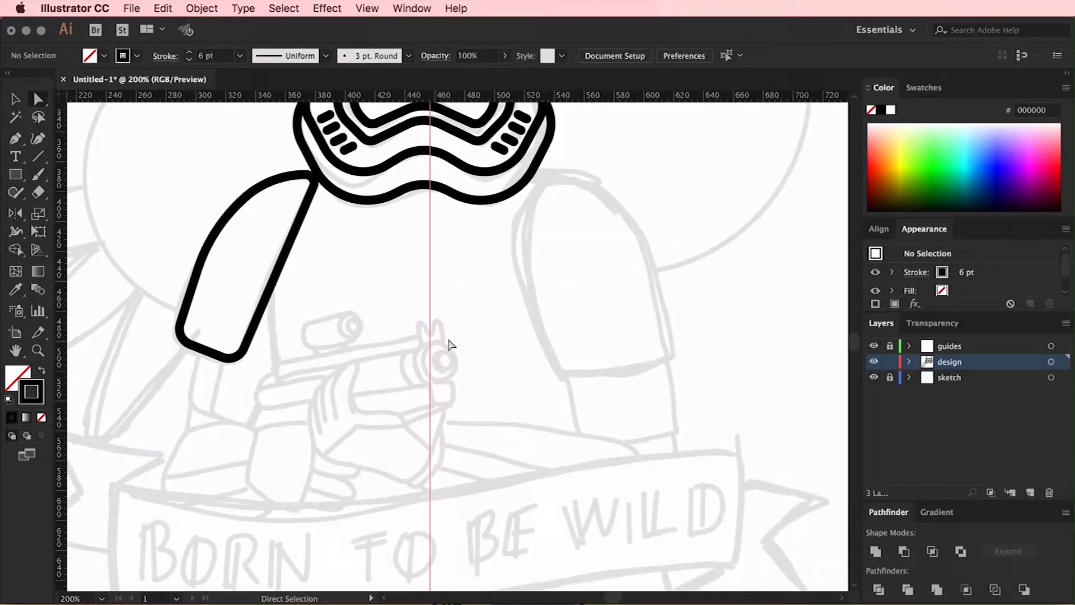
pyautogui.click(614, 190)
pyautogui.click(651, 242)
pyautogui.click(674, 357)
pyautogui.click(566, 383)
pyautogui.click(523, 258)
pyautogui.click(542, 178)
# Round the right shoulder armour's outer edge and reposition the anchors on its inner edge to follow the sketch
pyautogui.press('a')
pyautogui.moveTo(551, 189); pyautogui.dragTo(561, 205)
pyautogui.click(654, 255)
pyautogui.moveTo(643, 258); pyautogui.dragTo(420, 316)
pyautogui.click(523, 259)
pyautogui.moveTo(533, 259); pyautogui.dragTo(554, 258)
pyautogui.click(657, 159)
pyautogui.moveTo(561, 205); pyautogui.dragTo(542, 178)
pyautogui.moveTo(523, 259); pyautogui.dragTo(514, 234)
pyautogui.click(573, 280)
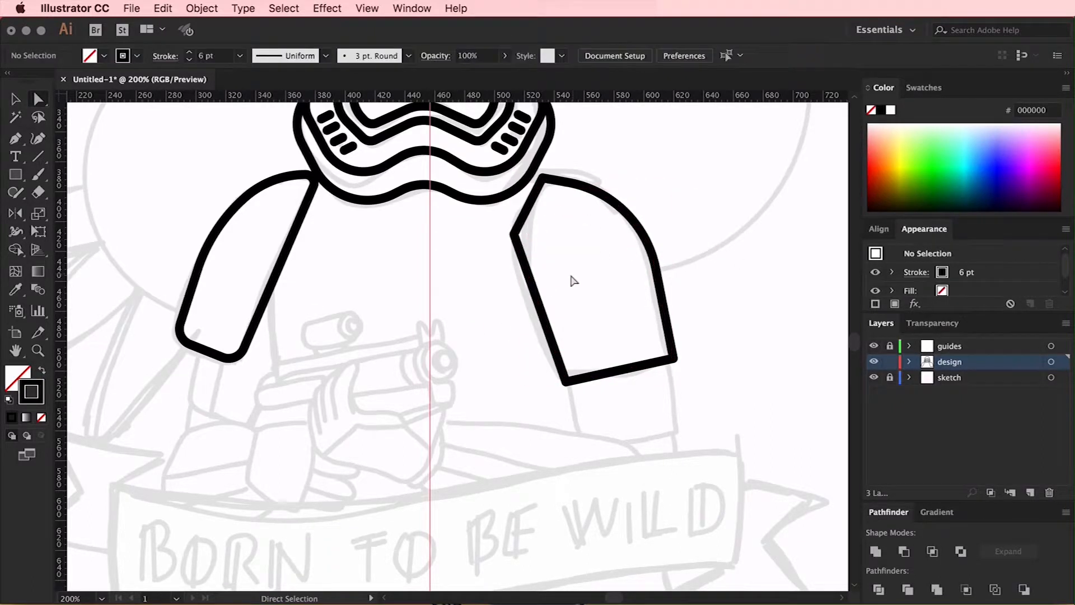
# Add an anchor on the right shoulder armour's inner edge, curve that edge, and round the shape's corners
pyautogui.press('+')
pyautogui.click(541, 311)
pyautogui.press('a')
pyautogui.moveTo(541, 311); pyautogui.dragTo(527, 316)
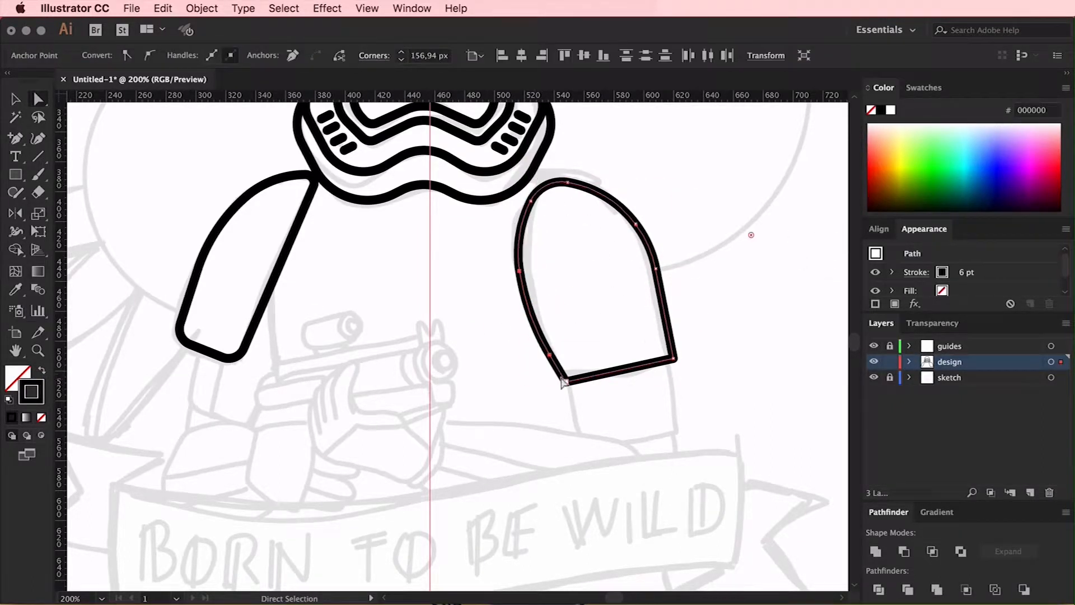
pyautogui.scroll(3, 711, 318)
pyautogui.click(656, 320)
pyautogui.moveTo(546, 342); pyautogui.dragTo(439, 367)
pyautogui.click(574, 482)
# Trace the short upper-arm section below the right shoulder armour and fit its lower outer corner to the sketch
pyautogui.press('p')
pyautogui.scroll(-5, 579, 429)
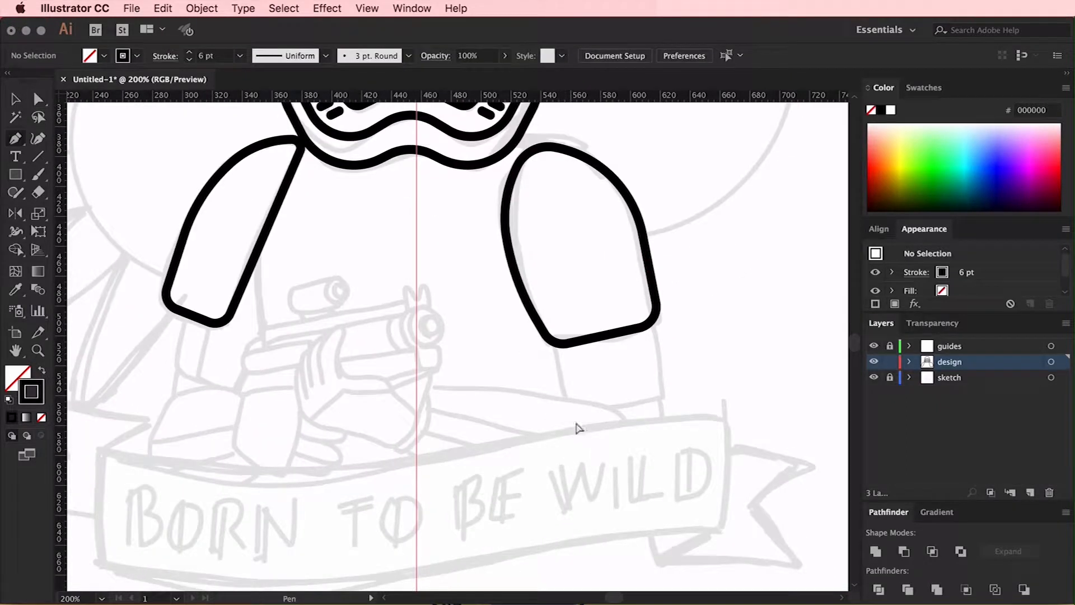
pyautogui.click(576, 408)
pyautogui.click(665, 396)
pyautogui.click(651, 323)
pyautogui.press('a')
pyautogui.moveTo(665, 396); pyautogui.dragTo(662, 391)
# Draw the torso's side line below the left shoulder armour and bend it with an added anchor point
pyautogui.hscroll(-5, 560, 358)
pyautogui.press('p')
pyautogui.click(330, 259)
pyautogui.click(344, 416)
pyautogui.press('v')
pyautogui.click(400, 314)
pyautogui.scroll(-3, 400, 314)
pyautogui.press('+')
pyautogui.click(430, 281)
pyautogui.press('a')
pyautogui.moveTo(430, 281); pyautogui.dragTo(426, 281)
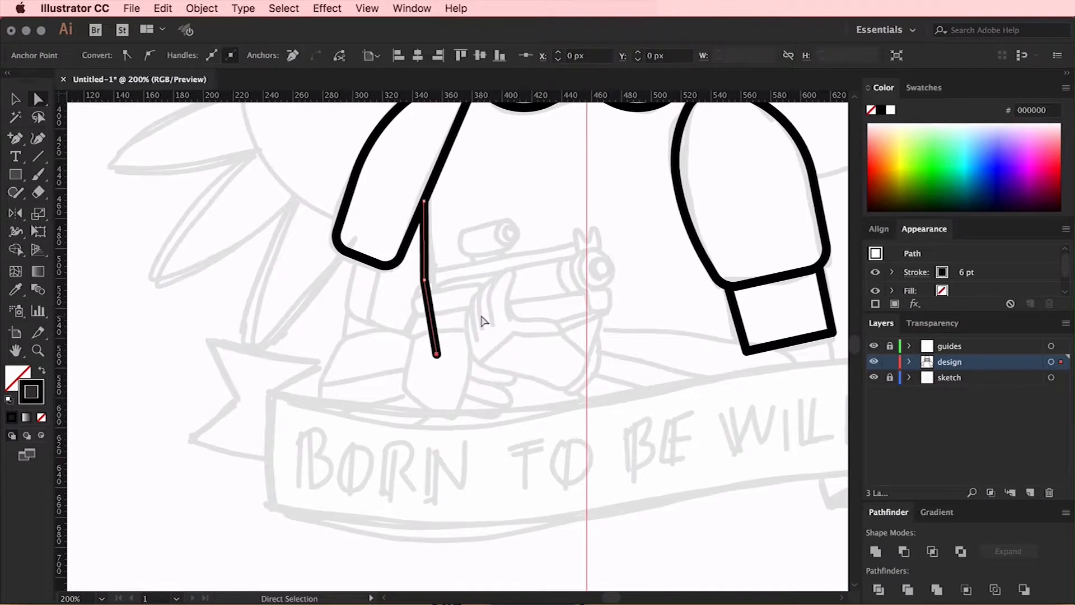
# Trace the left upper arm below the shoulder armour, including its inner dividing line
pyautogui.press('super+equal')
pyautogui.press('p')
pyautogui.click(311, 204)
pyautogui.click(301, 286)
pyautogui.click(395, 325)
pyautogui.click(416, 247)
pyautogui.click(348, 219)
pyautogui.click(333, 299)
# Trace the left forearm armour as a closed outline below the elbow
pyautogui.click(284, 331)
pyautogui.click(334, 321)
pyautogui.click(393, 324)
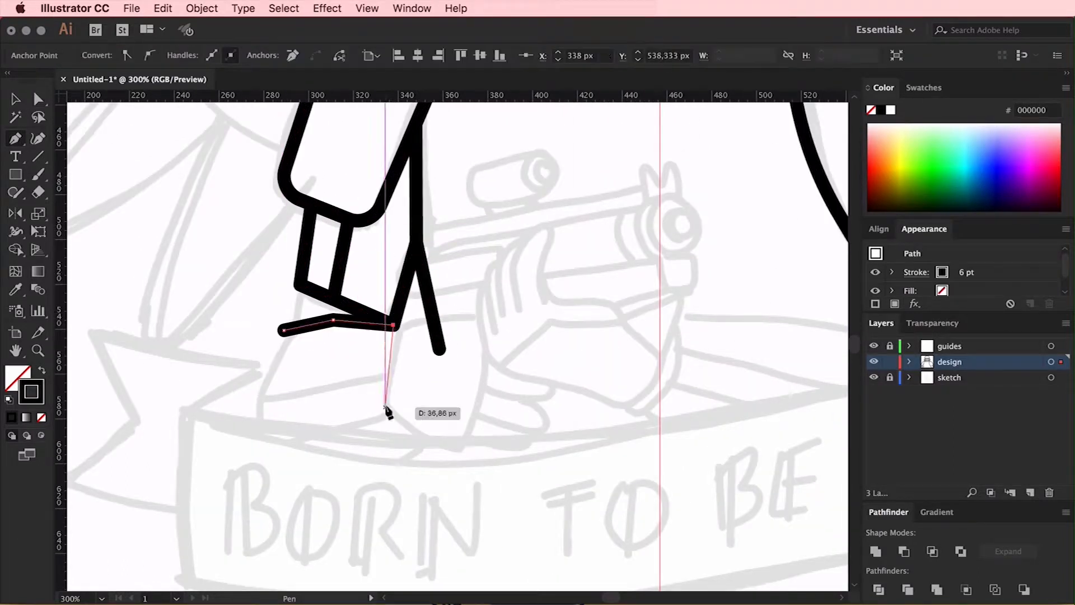
pyautogui.click(266, 447)
pyautogui.click(252, 399)
pyautogui.click(284, 330)
# Add the dividing line across the left forearm and the short line joining it to the upper arm, adjusting anchors to fit
pyautogui.click(386, 374)
pyautogui.click(257, 396)
pyautogui.press('Escape')
pyautogui.click(297, 328)
pyautogui.press('a')
pyautogui.moveTo(507, 308); pyautogui.dragTo(467, 342)
pyautogui.moveTo(400, 384); pyautogui.dragTo(392, 346)
pyautogui.click(450, 344)
# Trace the angular glove cuff as a closed shape at the end of the left forearm
pyautogui.press('p')
pyautogui.click(354, 359)
pyautogui.click(383, 354)
pyautogui.click(447, 351)
pyautogui.click(459, 404)
pyautogui.keyDown('super'); pyautogui.click(504, 461); pyautogui.keyUp('super')
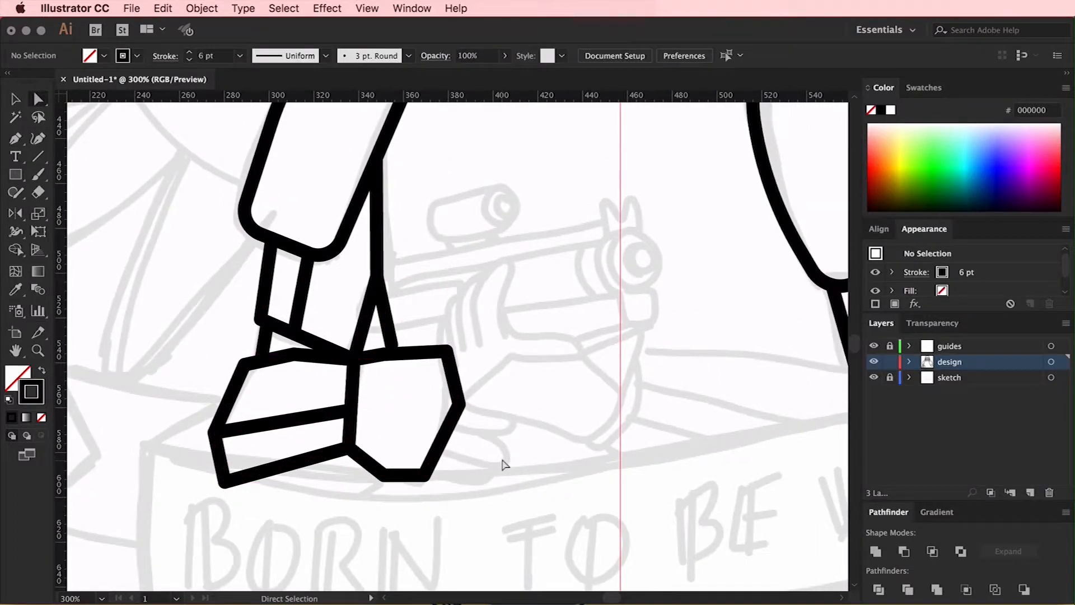
# Trace the upper and lower edges of the right forearm toward the blaster
pyautogui.hscroll(10, 501, 461)
pyautogui.click(425, 349)
pyautogui.click(642, 366)
pyautogui.click(723, 397)
pyautogui.click(629, 527)
pyautogui.click(387, 443)
# Reposition the right forearm's outer anchors so its edges follow the sketch
pyautogui.moveTo(737, 452); pyautogui.dragTo(743, 455)
pyautogui.keyDown('super'); pyautogui.click(782, 415); pyautogui.keyUp('super')
pyautogui.moveTo(782, 415); pyautogui.dragTo(747, 380)
pyautogui.click(730, 321)
pyautogui.click(738, 377)
pyautogui.click(708, 420)
pyautogui.keyDown('super'); pyautogui.click(751, 410); pyautogui.keyUp('super')
# Trace the first two fingers gripping the blaster as one continuous open path
pyautogui.hscroll(-5, 751, 410)
pyautogui.press('super+equal')
pyautogui.click(376, 321)
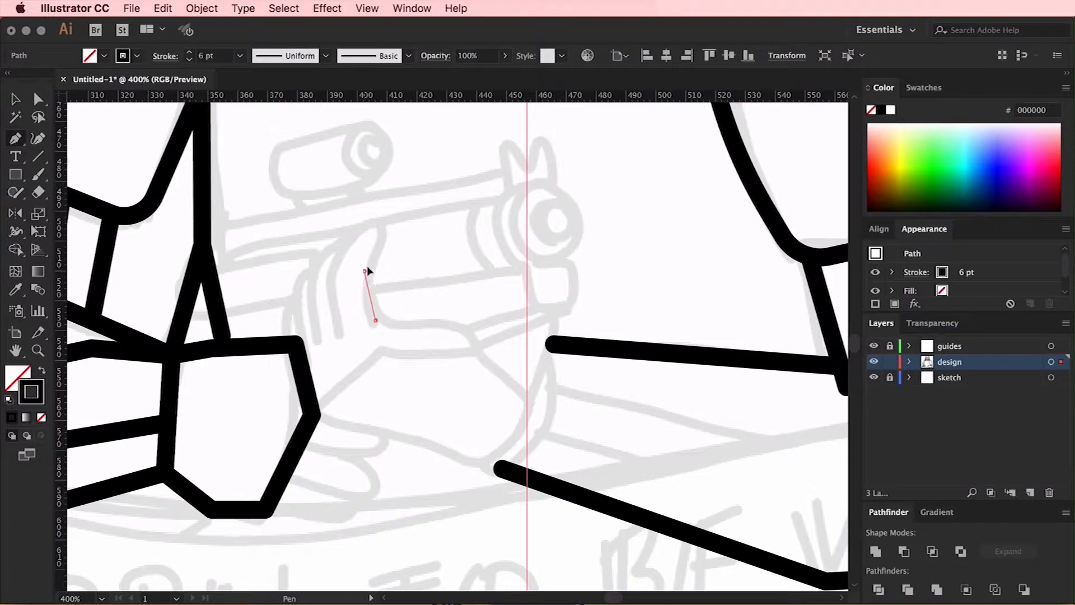
pyautogui.click(365, 272)
pyautogui.click(386, 237)
pyautogui.click(376, 211)
pyautogui.click(329, 266)
pyautogui.keyDown('super'); pyautogui.click(322, 291); pyautogui.keyUp('super')
# Trace the third finger as an open path beside the first two
pyautogui.click(313, 340)
pyautogui.click(299, 259)
pyautogui.click(340, 211)
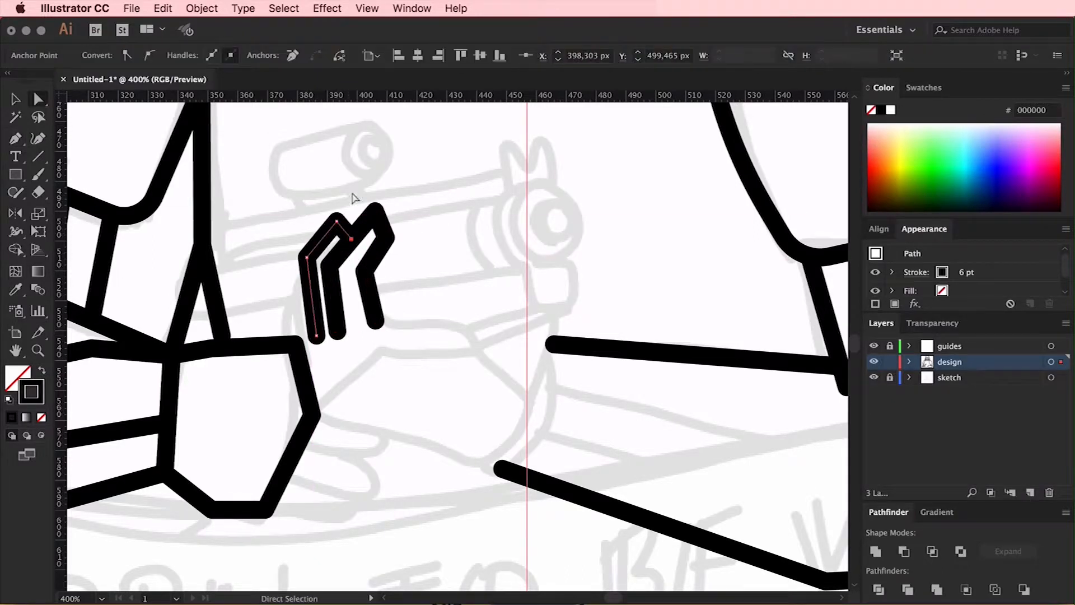
pyautogui.click(359, 230)
pyautogui.keyDown('super'); pyautogui.click(364, 255); pyautogui.keyUp('super')
# Reposition the third finger's anchors so its tip, knuckle and base line up with the neighbouring fingers
pyautogui.press('a')
pyautogui.click(340, 212)
pyautogui.moveTo(359, 229); pyautogui.dragTo(354, 237)
pyautogui.click(348, 178)
pyautogui.moveTo(312, 340); pyautogui.dragTo(311, 332)
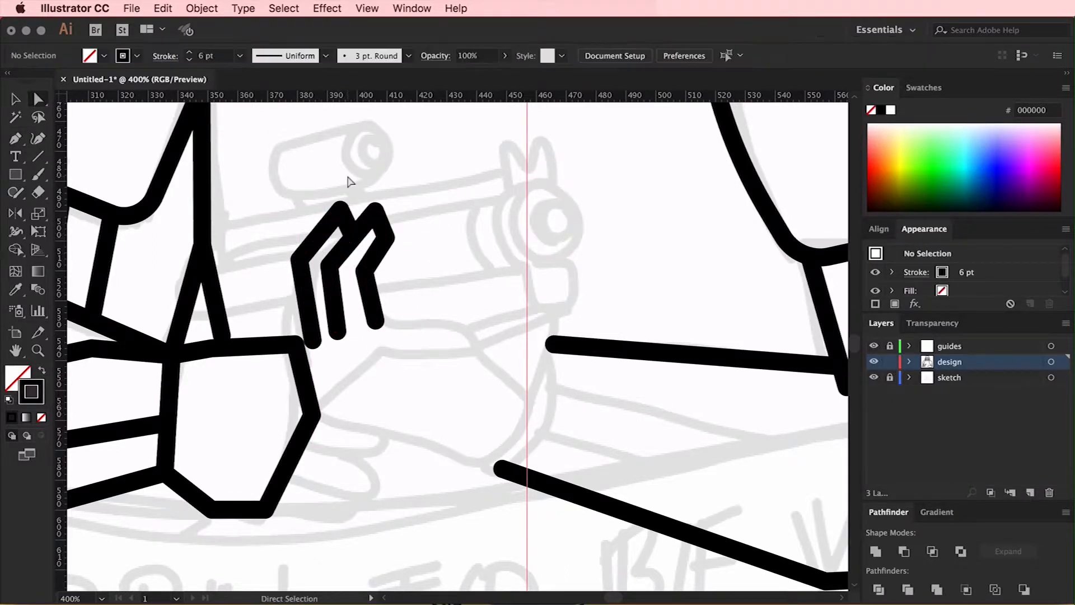
pyautogui.moveTo(299, 260); pyautogui.dragTo(305, 258)
pyautogui.click(344, 194)
pyautogui.press('super+plus')
pyautogui.press('super+plus')
pyautogui.moveTo(345, 129); pyautogui.dragTo(350, 143)
pyautogui.click(363, 314)
# Trace the fourth finger as an open path between the glove cuff and the third finger
pyautogui.hscroll(-4, 363, 314)
pyautogui.press('p')
pyautogui.click(381, 457)
pyautogui.click(365, 332)
pyautogui.click(399, 273)
# Adjust the lower ends of the third and fourth fingers and move the fourth finger's knuckle to even the spacing
pyautogui.press('a')
pyautogui.click(331, 291)
pyautogui.moveTo(374, 392)
pyautogui.mouseDown()
pyautogui.moveTo(362, 399)
pyautogui.moveTo(416, 428)
pyautogui.mouseUp()
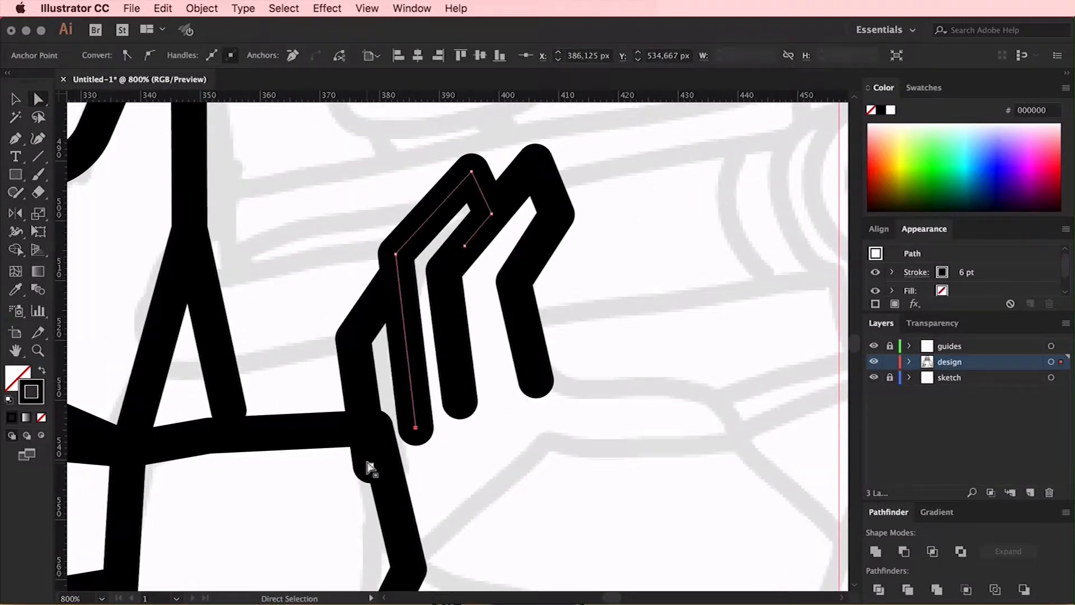
pyautogui.moveTo(369, 464); pyautogui.dragTo(372, 447)
pyautogui.click(302, 336)
pyautogui.scroll(-2, 303, 329)
pyautogui.click(357, 302)
pyautogui.moveTo(354, 286); pyautogui.dragTo(361, 277)
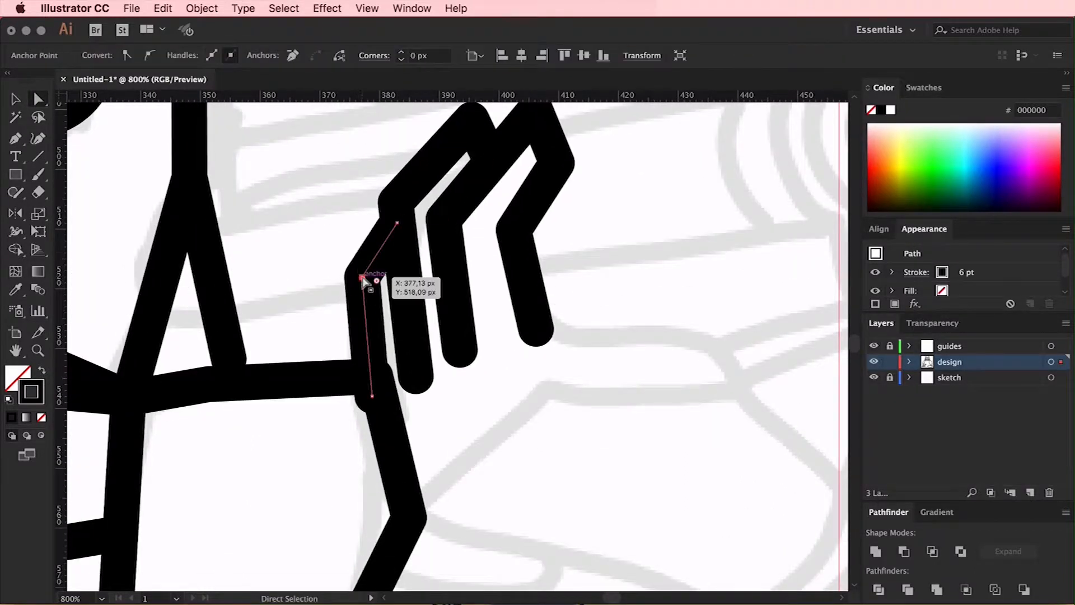
# Start the hand's outer outline from the fourth finger down past the glove cuff
pyautogui.click(333, 212)
pyautogui.press('p')
pyautogui.click(364, 300)
pyautogui.click(331, 350)
pyautogui.click(388, 510)
# Reposition the anchors of the hand outline, glove cuff and finger ends so the shapes meet cleanly
pyautogui.press('a')
pyautogui.moveTo(331, 350); pyautogui.dragTo(334, 380)
pyautogui.click(434, 448)
pyautogui.moveTo(401, 463); pyautogui.dragTo(317, 482)
pyautogui.click(405, 428)
pyautogui.moveTo(364, 450); pyautogui.dragTo(334, 452)
pyautogui.moveTo(303, 380); pyautogui.dragTo(331, 350)
pyautogui.moveTo(373, 396)
pyautogui.mouseDown()
pyautogui.moveTo(399, 394)
pyautogui.moveTo(419, 361)
pyautogui.mouseUp()
pyautogui.moveTo(460, 350); pyautogui.dragTo(465, 327)
pyautogui.click(624, 255)
# Continue the hand's outer outline along the palm to the wrist and back over the thumb side to the first finger
pyautogui.press('super+minus')
pyautogui.press('super+minus')
pyautogui.press('super+minus')
pyautogui.press('p')
pyautogui.click(417, 408)
pyautogui.click(461, 427)
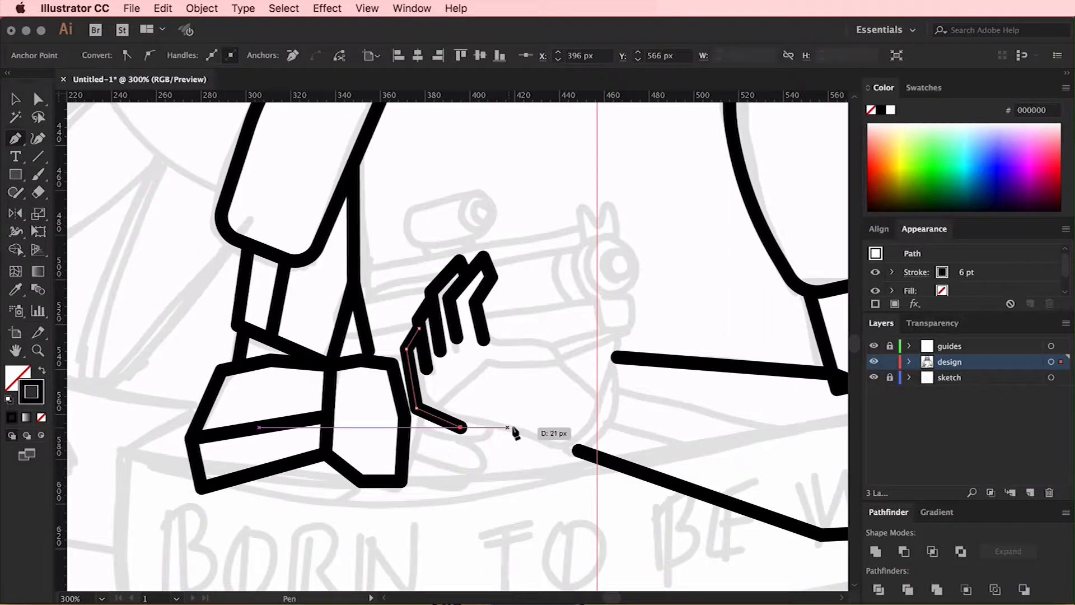
pyautogui.click(514, 428)
pyautogui.click(568, 447)
pyautogui.click(485, 341)
pyautogui.keyDown('super'); pyautogui.click(559, 311); pyautogui.keyUp('super')
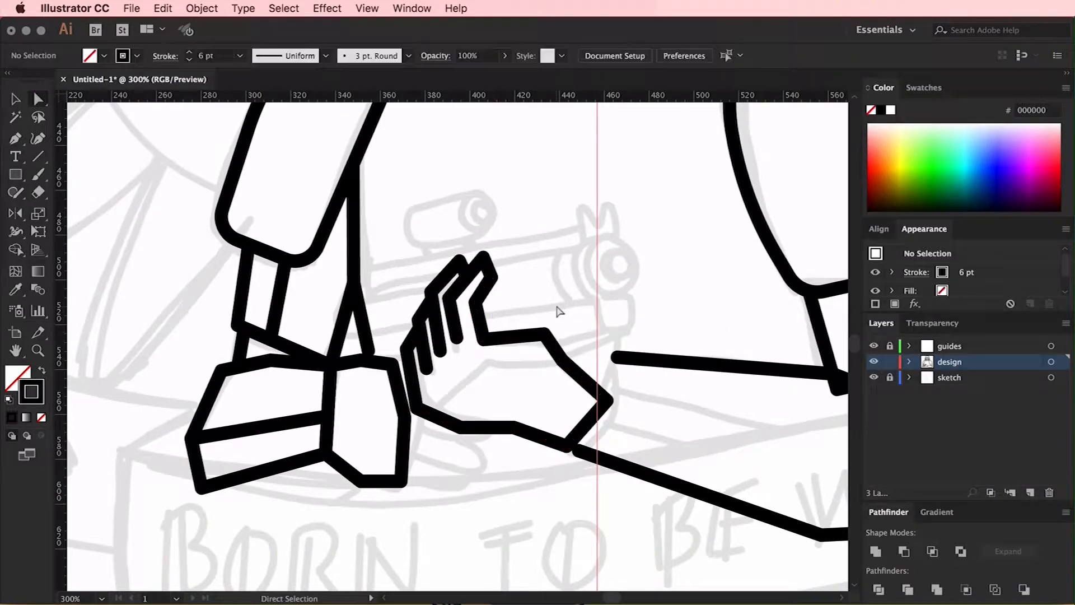
# Draw the wrist cuff as an open path between the hand and the end of the forearm
pyautogui.moveTo(453, 422); pyautogui.dragTo(431, 431)
pyautogui.moveTo(585, 432); pyautogui.dragTo(597, 438)
pyautogui.press('p')
pyautogui.click(567, 356)
pyautogui.click(601, 356)
pyautogui.click(624, 371)
pyautogui.click(619, 406)
pyautogui.click(633, 306)
# Draw two lengthwise panel lines along the forearm from the wrist cuff to the elbow
pyautogui.hscroll(4, 634, 307)
pyautogui.scroll(1, 634, 307)
pyautogui.moveTo(523, 383)
pyautogui.mouseDown()
pyautogui.moveTo(553, 384)
pyautogui.moveTo(523, 390)
pyautogui.mouseUp()
pyautogui.click(621, 321)
pyautogui.scroll(-3, 621, 322)
pyautogui.hscroll(2, 621, 321)
pyautogui.press('p')
pyautogui.click(473, 351)
pyautogui.click(736, 405)
pyautogui.click(766, 367)
pyautogui.click(460, 386)
pyautogui.click(712, 452)
pyautogui.click(786, 424)
# Adjust the ends of the two forearm panel lines and the elbow anchors so they line up with the elbow edge
pyautogui.press('a')
pyautogui.moveTo(736, 404); pyautogui.dragTo(724, 411)
pyautogui.moveTo(713, 451); pyautogui.dragTo(732, 452)
pyautogui.moveTo(724, 410); pyautogui.dragTo(721, 401)
pyautogui.press('-')
pyautogui.click(720, 401)
pyautogui.click(732, 452)
pyautogui.moveTo(766, 367); pyautogui.dragTo(769, 458)
pyautogui.moveTo(773, 394); pyautogui.dragTo(775, 404)
pyautogui.click(531, 383)
# Nudge the anchors around the elbow so the forearm joins the line coming down from the upper arm
pyautogui.press('super+minus')
pyautogui.moveTo(610, 337); pyautogui.dragTo(612, 346)
pyautogui.click(628, 317)
pyautogui.scroll(2, 627, 318)
pyautogui.moveTo(666, 418); pyautogui.dragTo(656, 418)
pyautogui.moveTo(673, 445); pyautogui.dragTo(670, 443)
pyautogui.click(712, 442)
pyautogui.scroll(2, 703, 465)
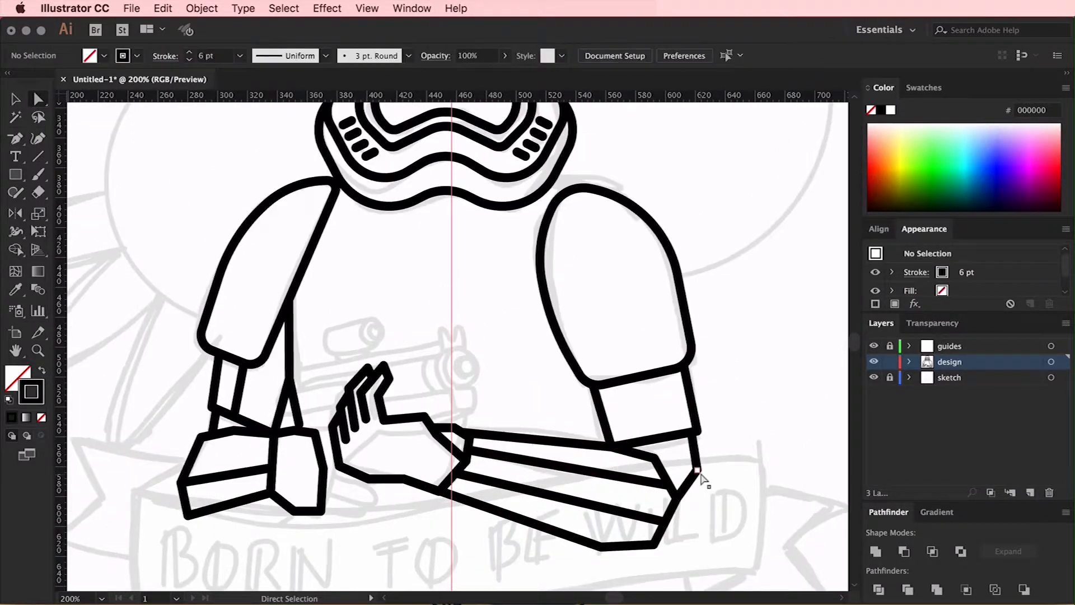
# Move the upper hand together with its forearm upward, clear of the other hand's glove
pyautogui.scroll(-2, 704, 480)
pyautogui.hscroll(-1, 704, 480)
pyautogui.click(341, 346)
pyautogui.click(355, 322)
pyautogui.scroll(2, 355, 323)
pyautogui.scroll(-3, 356, 323)
pyautogui.press('super+plus')
pyautogui.press('super+plus')
pyautogui.press('v')
pyautogui.moveTo(392, 298); pyautogui.dragTo(464, 461)
pyautogui.moveTo(468, 407); pyautogui.dragTo(464, 232)
pyautogui.click(457, 291)
# Widen the lower hand's glove by moving its inner edge anchors outward over the sketch
pyautogui.scroll(-2, 456, 290)
pyautogui.press('a')
pyautogui.moveTo(331, 289); pyautogui.dragTo(356, 284)
pyautogui.moveTo(319, 220); pyautogui.dragTo(349, 211)
# Draw the curled fingers of the lower hand as open paths extending from the glove's inner edge
pyautogui.press('p')
pyautogui.click(331, 376)
pyautogui.click(406, 390)
pyautogui.click(428, 363)
pyautogui.click(350, 305)
pyautogui.click(458, 329)
pyautogui.click(472, 304)
# Adjust the ends of the lower fingers and extend the top finger's path with a folded-back fingertip
pyautogui.press('a')
pyautogui.moveTo(453, 346); pyautogui.dragTo(446, 342)
pyautogui.moveTo(419, 376); pyautogui.dragTo(407, 373)
pyautogui.click(490, 384)
pyautogui.scroll(3, 490, 384)
pyautogui.press('p')
pyautogui.click(472, 398)
pyautogui.click(441, 387)
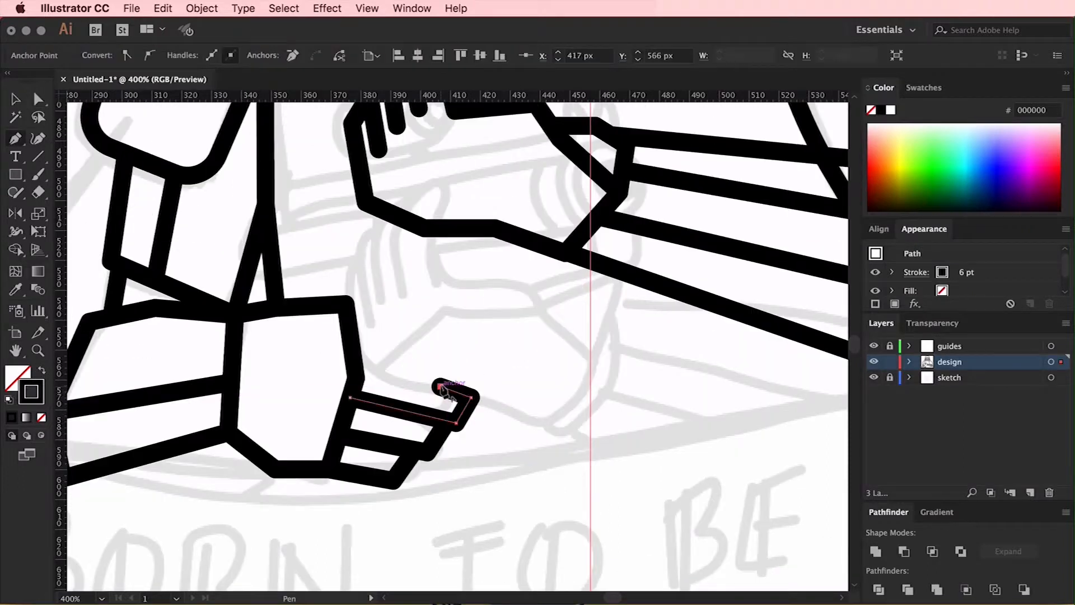
# Move the upper hand and forearm back down over the lower hand, nudging them left and down into place
pyautogui.press('v')
pyautogui.click(660, 281)
pyautogui.press('super+minus')
pyautogui.press('super+minus')
pyautogui.moveTo(456, 399); pyautogui.dragTo(456, 486)
pyautogui.press('Left')
pyautogui.press('Left')
pyautogui.press('Down')
# Fine-tune the elbow anchors of the repositioned forearm so they meet the upper arm's connecting line
pyautogui.click(716, 462)
pyautogui.press('a')
pyautogui.moveTo(632, 477)
pyautogui.mouseDown()
pyautogui.moveTo(656, 486)
pyautogui.moveTo(627, 476)
pyautogui.mouseUp()
pyautogui.click(720, 448)
pyautogui.moveTo(651, 447); pyautogui.dragTo(646, 435)
pyautogui.click(707, 420)
pyautogui.scroll(-3, 379, 339)
pyautogui.hscroll(-3, 379, 338)
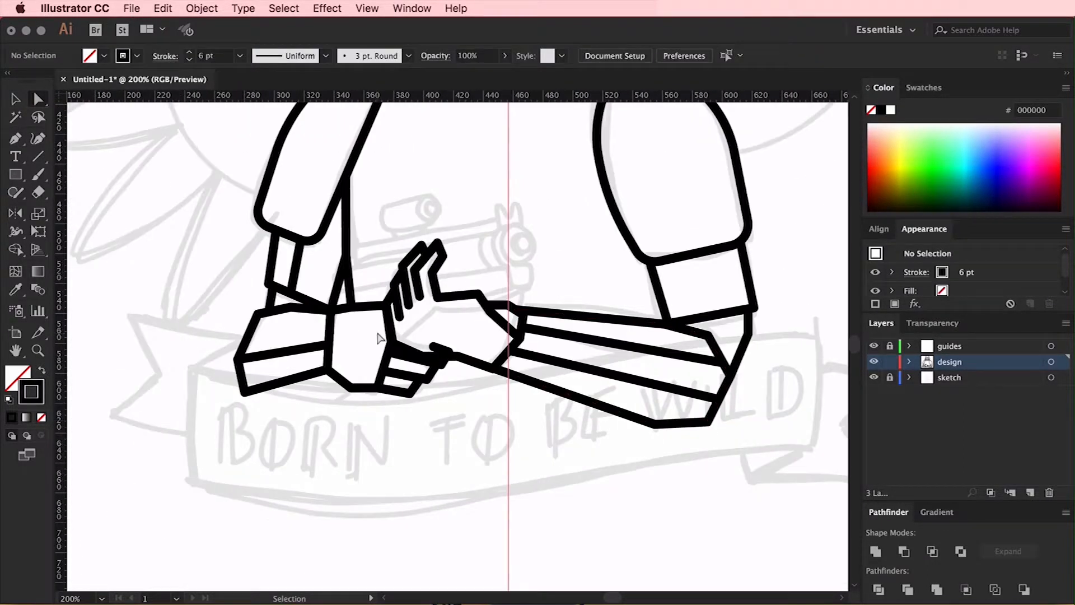
# Adjust the glove edge and finger anchors where the two hands overlap so the outlines meet cleanly
pyautogui.scroll(3, 379, 354)
pyautogui.moveTo(396, 213); pyautogui.dragTo(400, 211)
pyautogui.moveTo(410, 325); pyautogui.dragTo(371, 327)
pyautogui.moveTo(371, 327); pyautogui.dragTo(418, 323)
pyautogui.click(408, 352)
pyautogui.moveTo(426, 365); pyautogui.dragTo(425, 363)
pyautogui.click(387, 409)
pyautogui.moveTo(387, 408); pyautogui.dragTo(393, 409)
# Delete the surplus anchor on the lower hand's top finger and tuck the fingertip under the palm outline
pyautogui.click(540, 335)
pyautogui.press('Delete')
pyautogui.moveTo(585, 352); pyautogui.dragTo(578, 367)
pyautogui.click(599, 316)
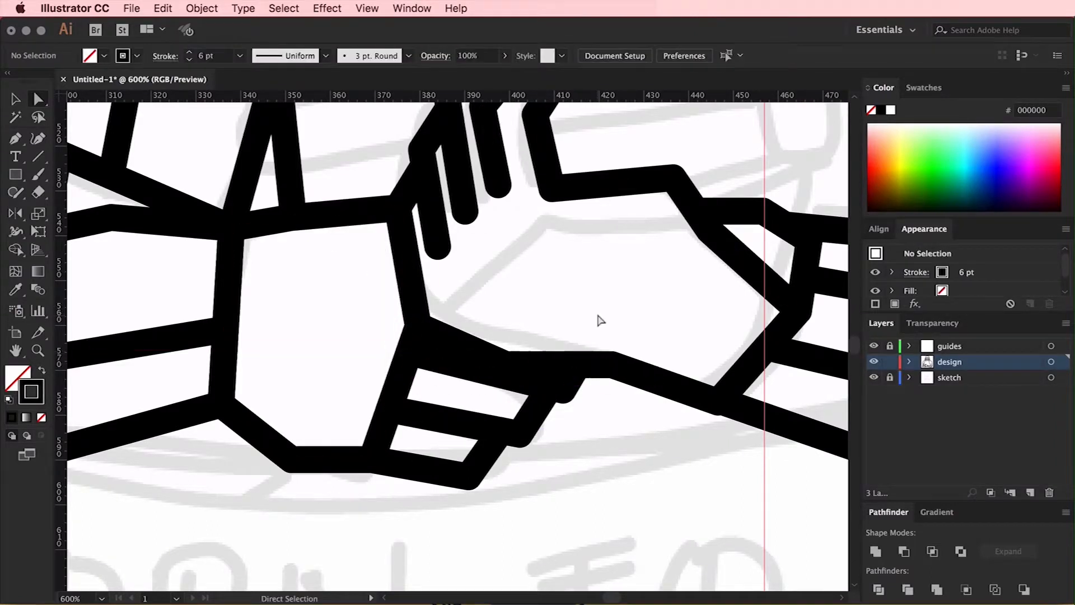
# Round the corners at the elbow end of the forearm outline
pyautogui.press('super+minus')
pyautogui.press('super+minus')
pyautogui.press('super+minus')
pyautogui.press('super+minus')
pyautogui.scroll(4, 600, 318)
pyautogui.scroll(-2, 600, 319)
pyautogui.press('super+plus')
pyautogui.click(295, 477)
pyautogui.hscroll(4, 628, 488)
pyautogui.click(641, 505)
pyautogui.moveTo(649, 458); pyautogui.dragTo(624, 439)
pyautogui.moveTo(591, 492); pyautogui.dragTo(644, 155)
pyautogui.click(619, 263)
# Round the forearm's remaining lower elbow corner and move the connecting line's end onto the rounded elbow
pyautogui.click(593, 505)
pyautogui.moveTo(597, 421); pyautogui.dragTo(584, 564)
pyautogui.click(608, 549)
pyautogui.moveTo(666, 459); pyautogui.dragTo(659, 465)
pyautogui.click(682, 392)
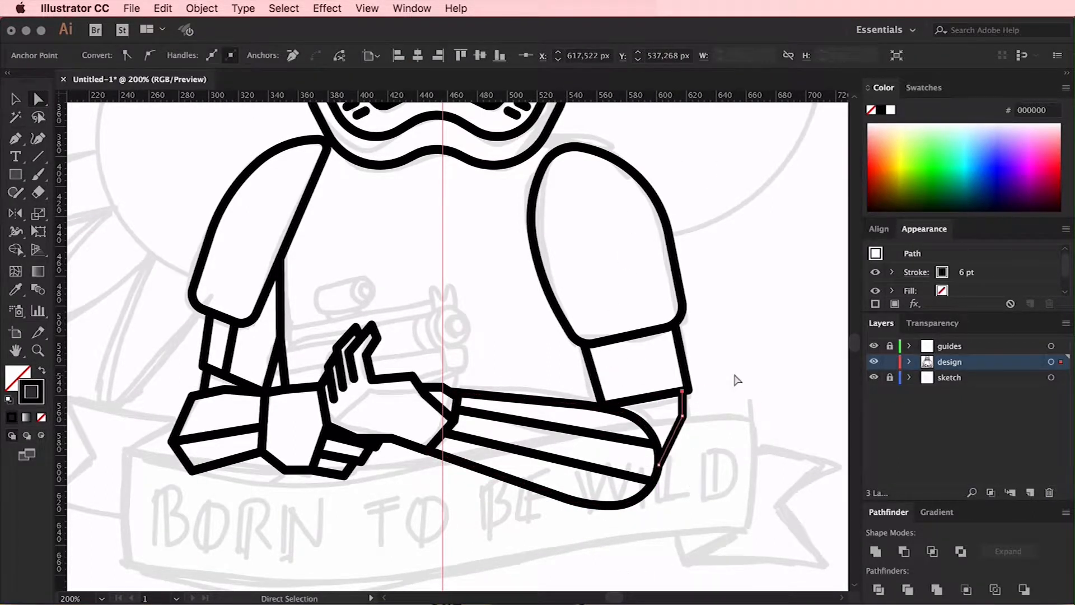
# Round the bend in the line connecting the elbow to the upper arm and the lower corner of the left glove
pyautogui.moveTo(669, 414); pyautogui.dragTo(560, 387)
pyautogui.click(555, 357)
pyautogui.click(286, 470)
pyautogui.moveTo(290, 458); pyautogui.dragTo(297, 334)
pyautogui.click(300, 336)
# Round the corners of the lower hand's finger outlines beneath the upper palm
pyautogui.moveTo(333, 457); pyautogui.dragTo(367, 496)
pyautogui.keyDown('shift'); pyautogui.click(376, 447); pyautogui.keyUp('shift')
pyautogui.moveTo(355, 448); pyautogui.dragTo(336, 443)
pyautogui.click(386, 486)
pyautogui.hscroll(-3, 387, 486)
pyautogui.click(436, 515)
# Round the fingertip and knuckle corners of the upper hand
pyautogui.click(417, 359)
pyautogui.click(374, 312)
pyautogui.press('super+equal')
pyautogui.press('super+equal')
pyautogui.keyDown('shift'); pyautogui.click(337, 346); pyautogui.keyUp('shift')
pyautogui.moveTo(354, 350); pyautogui.dragTo(387, 366)
pyautogui.click(418, 279)
# Round the upper hand's outline from the index finger down to the wrist into a smooth curve
pyautogui.click(397, 318)
pyautogui.moveTo(388, 325); pyautogui.dragTo(414, 285)
pyautogui.scroll(-3, 392, 336)
pyautogui.click(383, 326)
pyautogui.click(465, 319)
pyautogui.moveTo(460, 330); pyautogui.dragTo(434, 381)
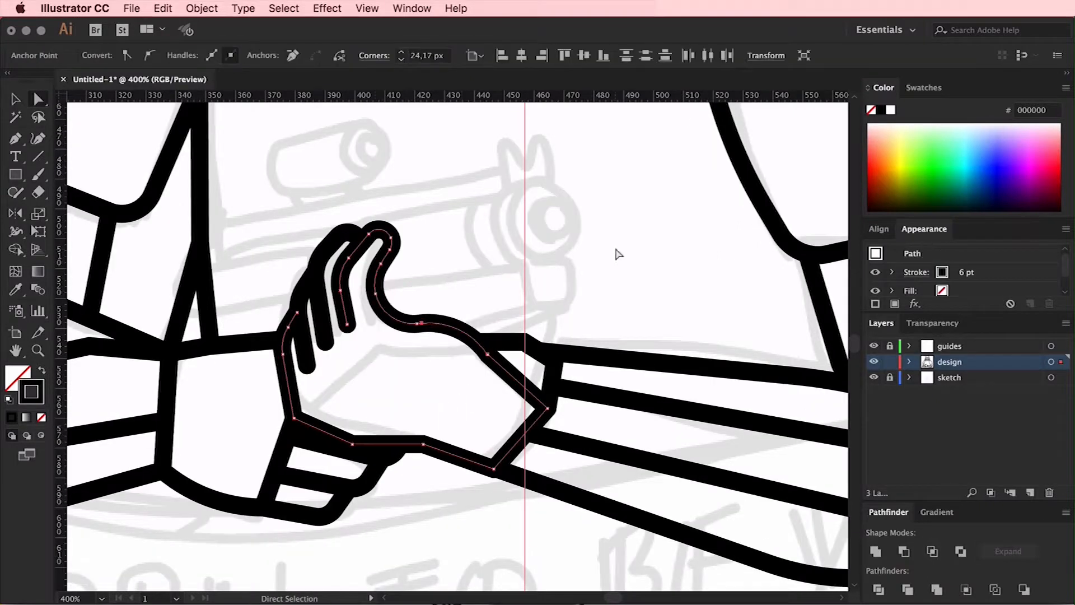
# Round the left glove's upper cuff corner and move the left forearm's upper end to meet the cuff
pyautogui.click(617, 252)
pyautogui.hscroll(-8, 476, 428)
pyautogui.moveTo(468, 502); pyautogui.dragTo(464, 483)
pyautogui.hscroll(-4, 437, 436)
pyautogui.click(386, 353)
pyautogui.moveTo(397, 364); pyautogui.dragTo(415, 382)
pyautogui.click(436, 387)
pyautogui.moveTo(386, 353); pyautogui.dragTo(388, 366)
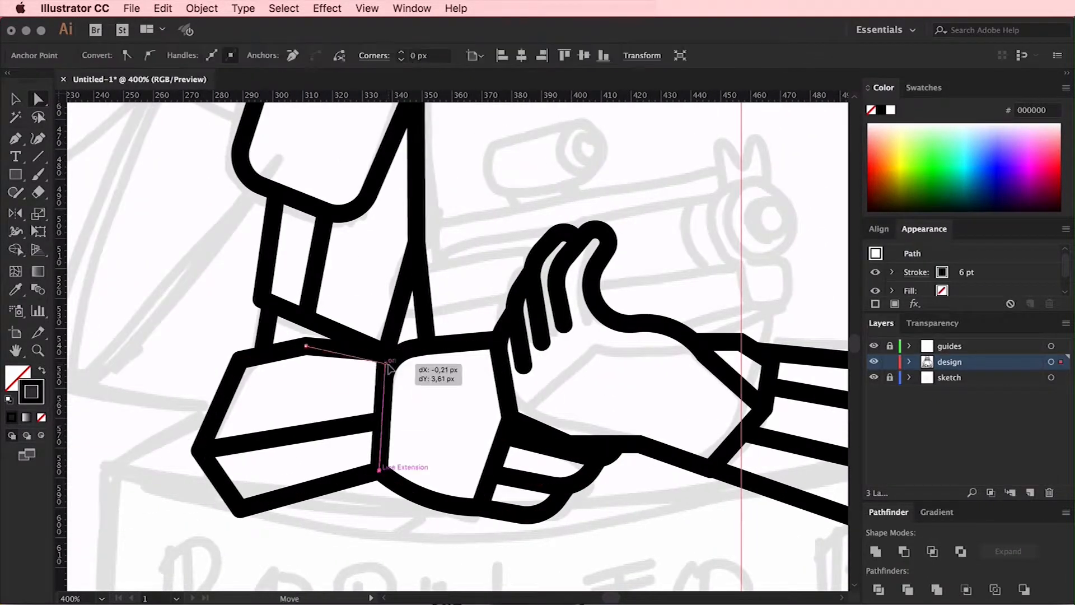
# Round the outer corners of the left forearm and move its dividing line's end onto the rounded outline
pyautogui.click(305, 346)
pyautogui.moveTo(307, 359); pyautogui.dragTo(331, 487)
pyautogui.moveTo(265, 532); pyautogui.dragTo(182, 342)
pyautogui.click(185, 346)
pyautogui.moveTo(215, 449)
pyautogui.mouseDown()
pyautogui.moveTo(263, 451)
pyautogui.moveTo(212, 448)
pyautogui.mouseUp()
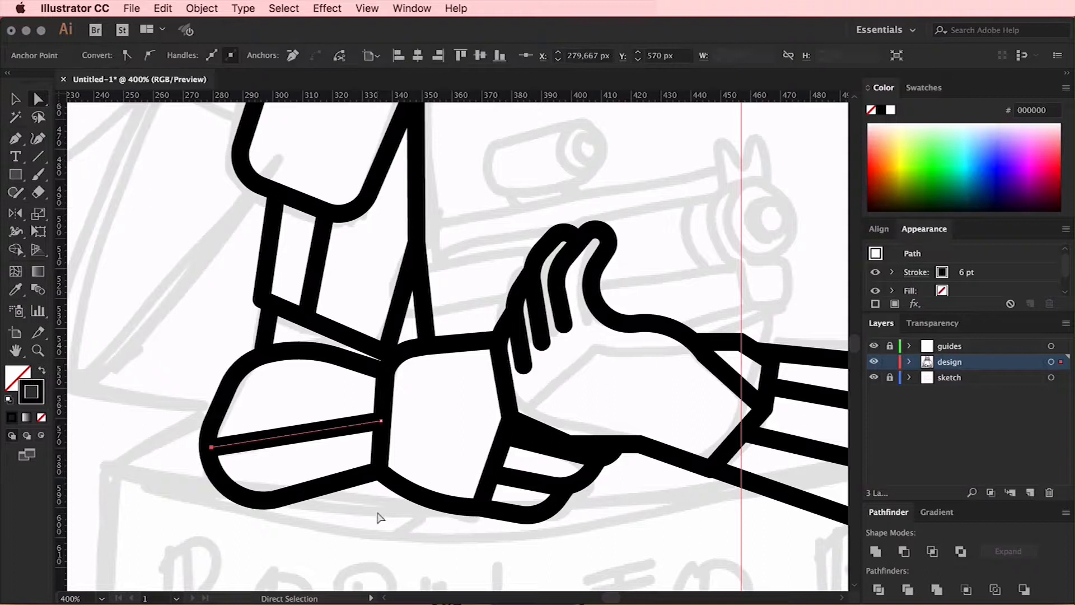
# Round the lower inner corner of the left arm segment just above the forearm
pyautogui.click(379, 514)
pyautogui.press('super+minus')
pyautogui.press('super+minus')
pyautogui.click(422, 349)
pyautogui.click(405, 316)
pyautogui.hscroll(4, 448, 291)
pyautogui.scroll(3, 448, 292)
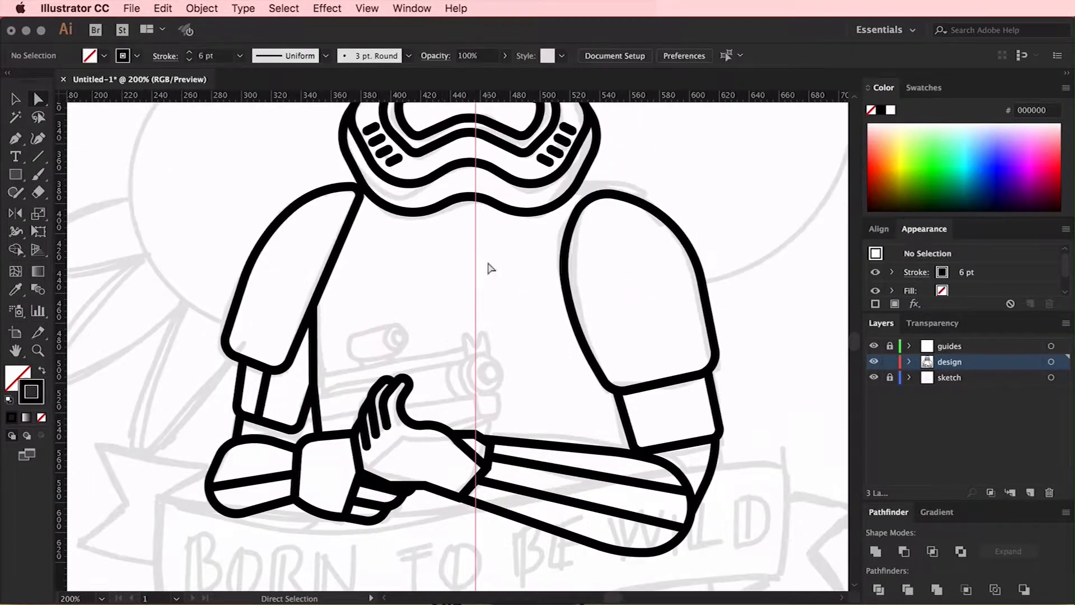
# Draw a short line joining the left arm segment's rounded corner to the forearm below it
pyautogui.press('p')
pyautogui.click(291, 449)
pyautogui.click(296, 433)
pyautogui.press('a')
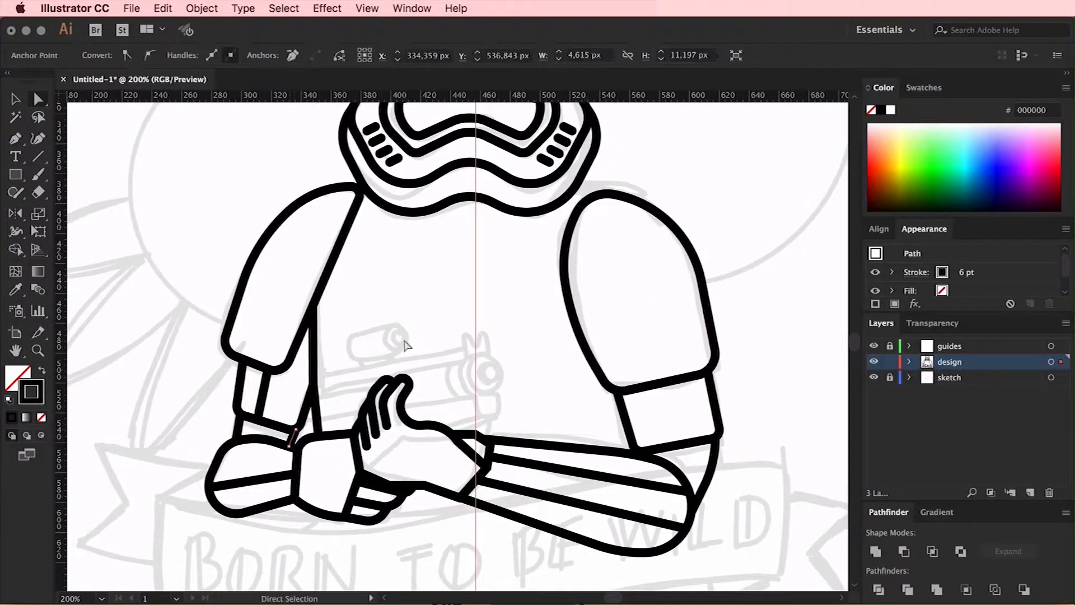
pyautogui.click(406, 344)
# Isolate the helmet group and adjust its anchor points against the vertical centre guide
pyautogui.press('super+minus')
pyautogui.scroll(3, 421, 359)
pyautogui.scroll(-2, 423, 361)
pyautogui.click(873, 346)
pyautogui.click(874, 346)
pyautogui.press('v')
pyautogui.click(495, 185)
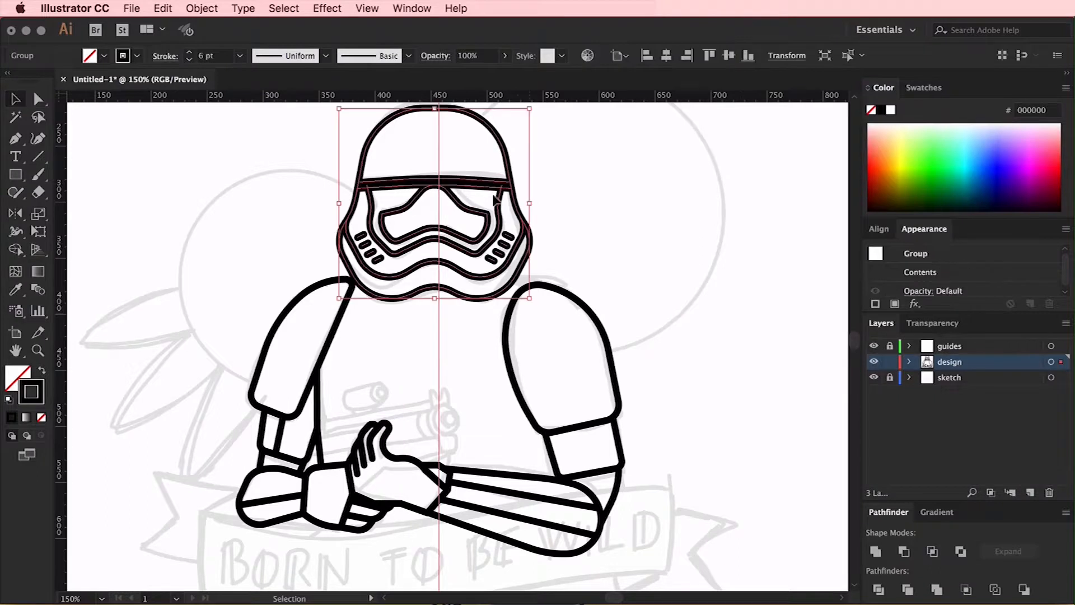
pyautogui.doubleClick(434, 181)
pyautogui.press('a')
pyautogui.scroll(2, 358, 166)
pyautogui.moveTo(293, 139); pyautogui.dragTo(434, 161)
pyautogui.moveTo(437, 364); pyautogui.dragTo(438, 355)
pyautogui.moveTo(308, 136); pyautogui.dragTo(442, 157)
pyautogui.click(463, 422)
pyautogui.click(464, 434)
pyautogui.scroll(-2, 464, 433)
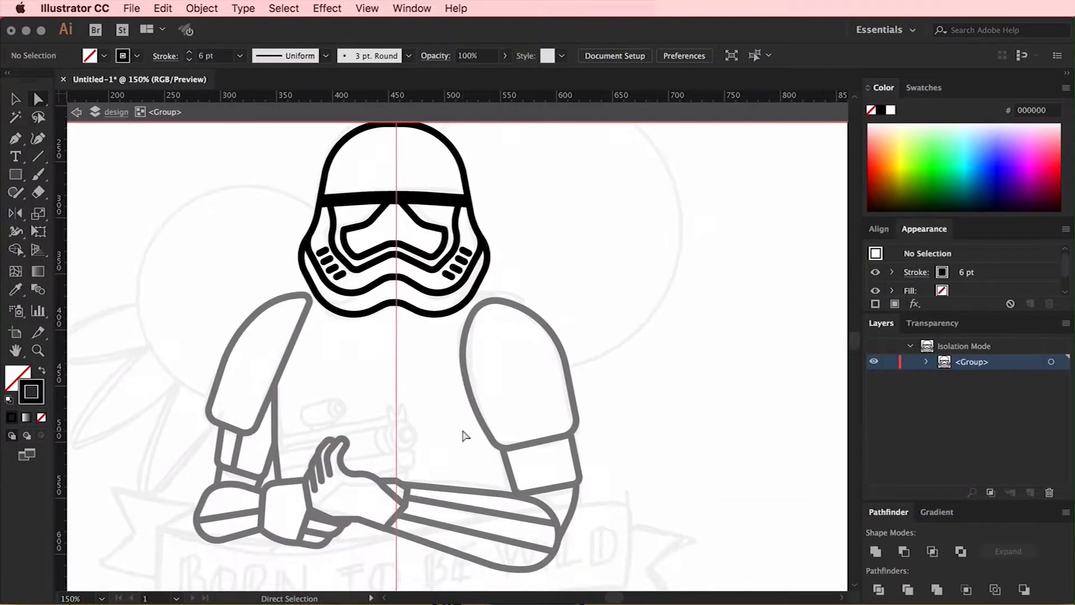
# Leave the helmet group, hide the guides layer and nudge the helmet slightly down
pyautogui.press('Escape')
pyautogui.click(877, 346)
pyautogui.press('v')
pyautogui.click(422, 246)
pyautogui.moveTo(394, 315); pyautogui.dragTo(395, 317)
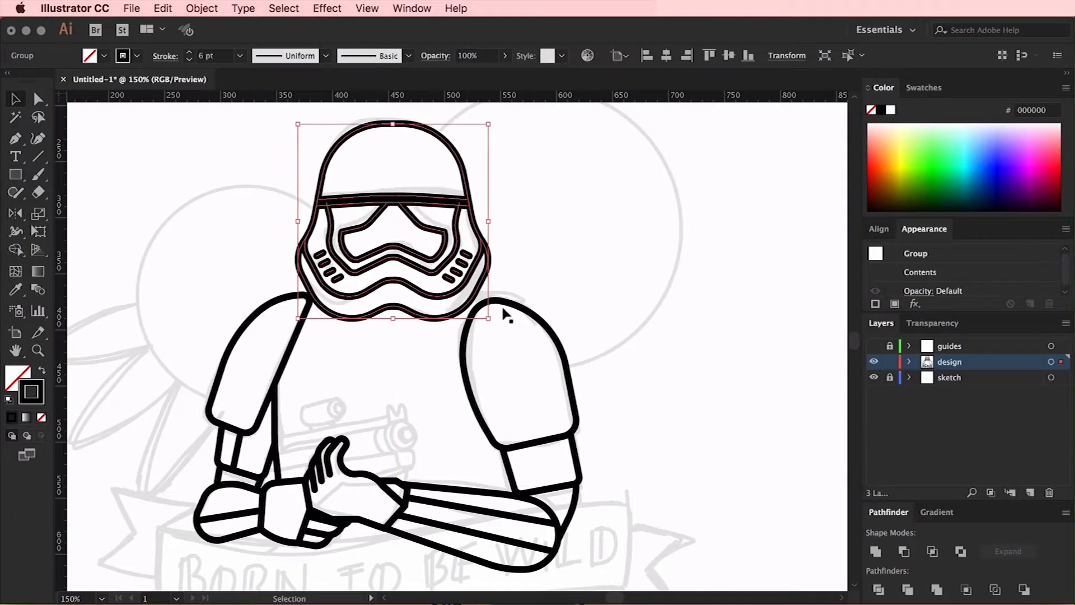
pyautogui.click(439, 371)
# Draw a short line bridging the gap between the helmet's lower edge and the right shoulder armour
pyautogui.press('p')
pyautogui.click(485, 302)
pyautogui.click(475, 297)
pyautogui.press('a')
pyautogui.click(530, 275)
# Add a new layer above the design layer for the blaster, and lock and hide the design layer
pyautogui.scroll(-4, 531, 275)
pyautogui.hscroll(-3, 608, 232)
pyautogui.scroll(1, 609, 238)
pyautogui.scroll(1, 626, 257)
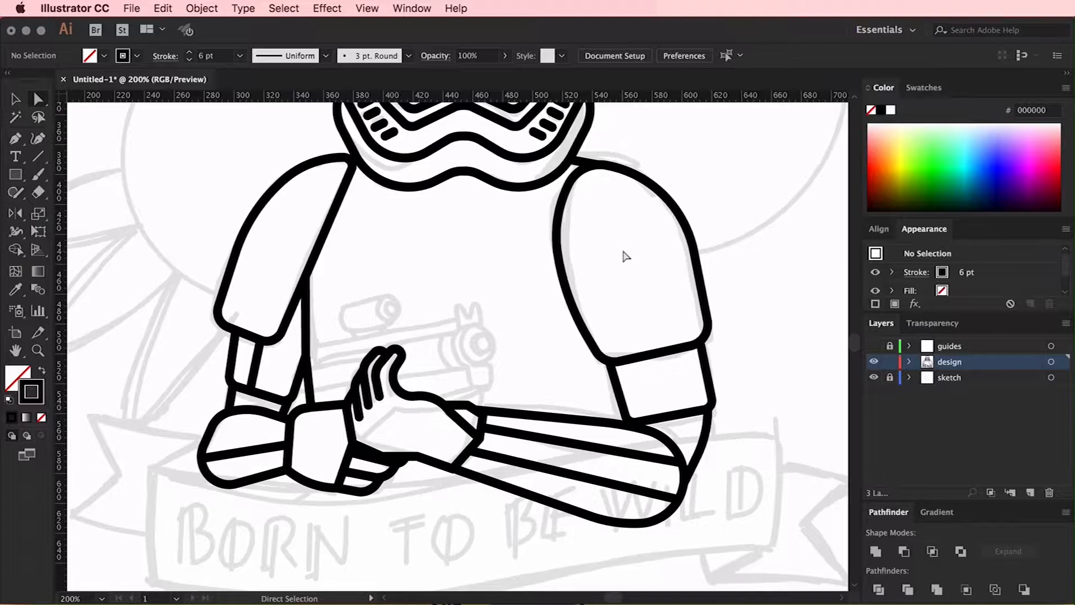
pyautogui.scroll(-3, 528, 270)
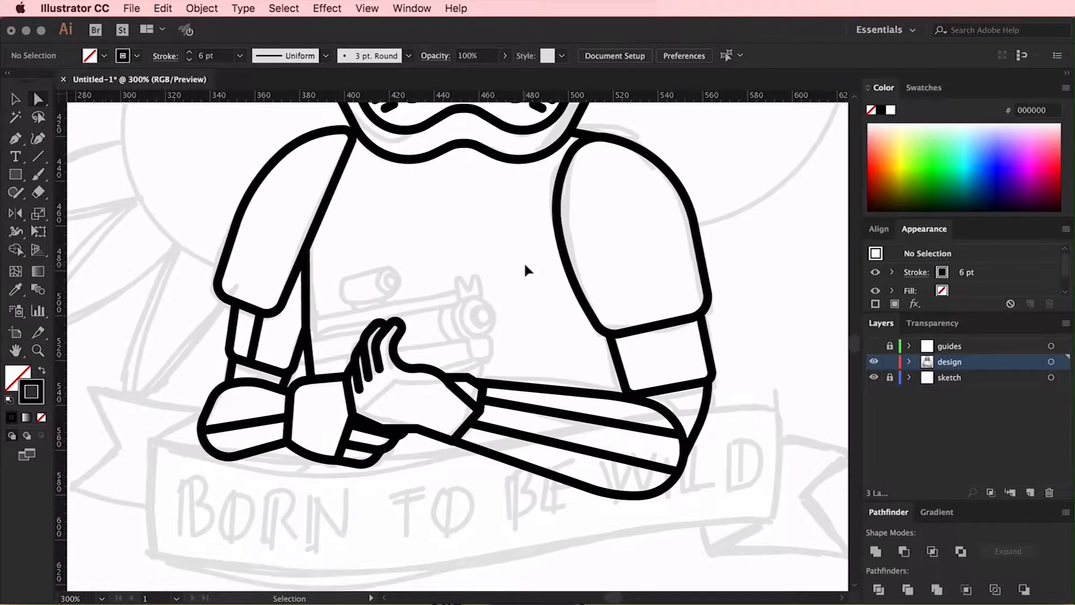
pyautogui.press('super+equal')
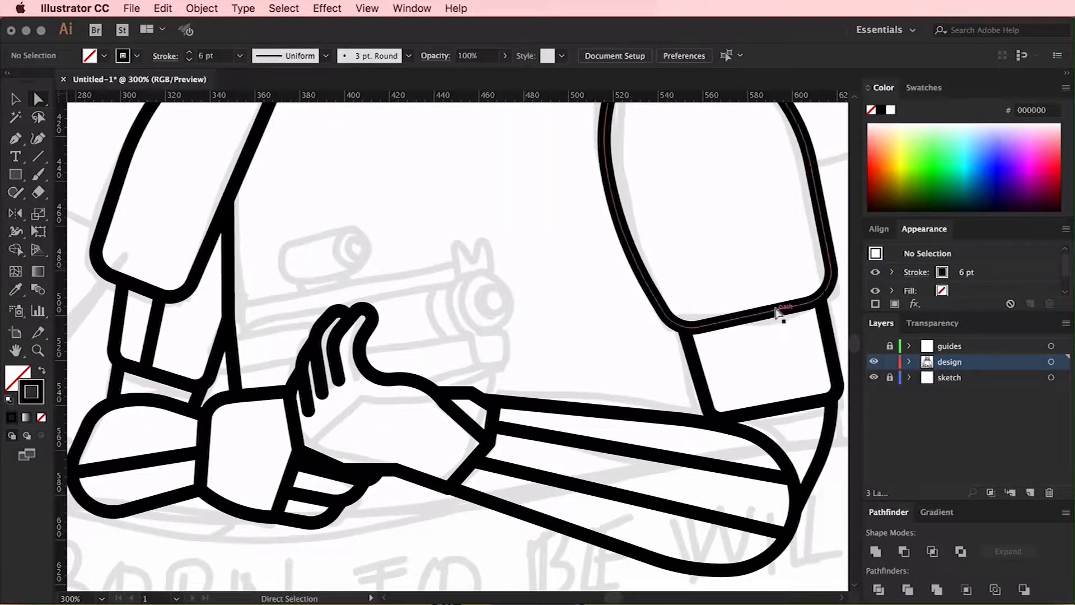
pyautogui.press('super+equal')
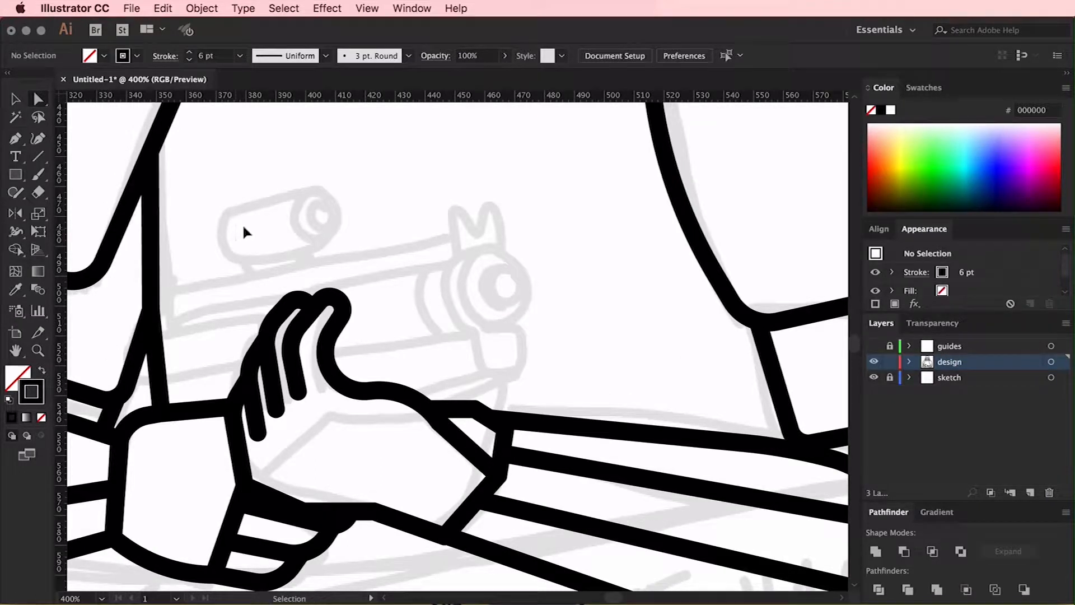
pyautogui.press('super+equal')
pyautogui.hscroll(-5, 358, 238)
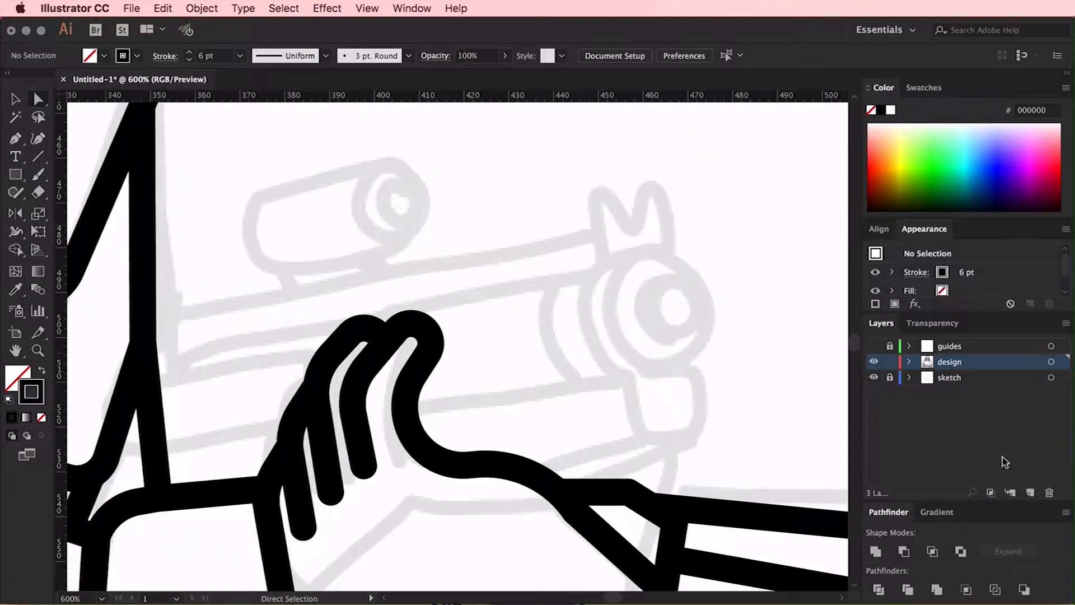
pyautogui.click(1029, 493)
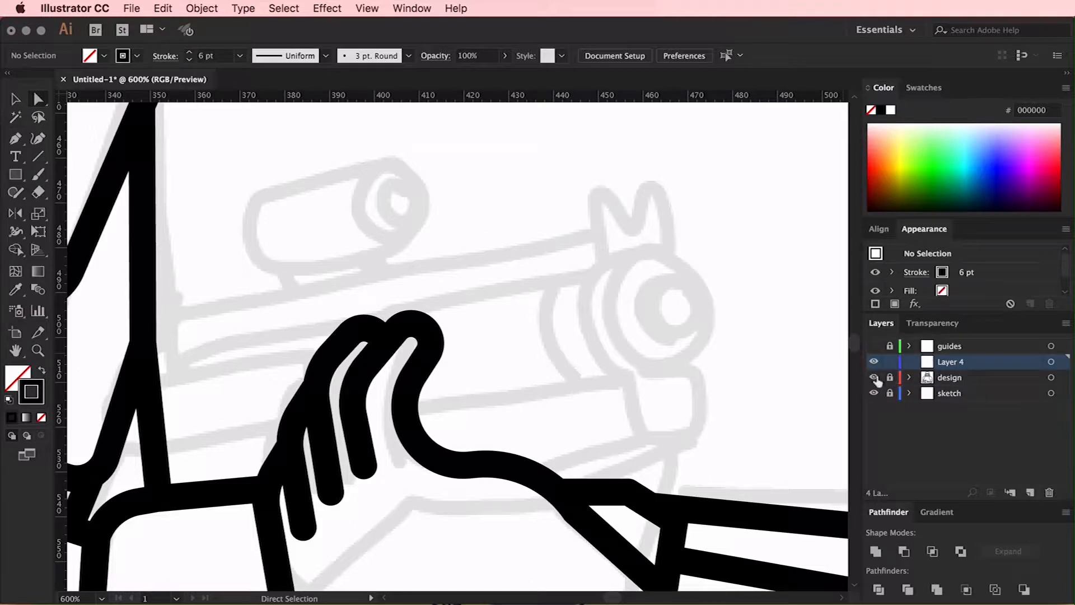
pyautogui.click(874, 378)
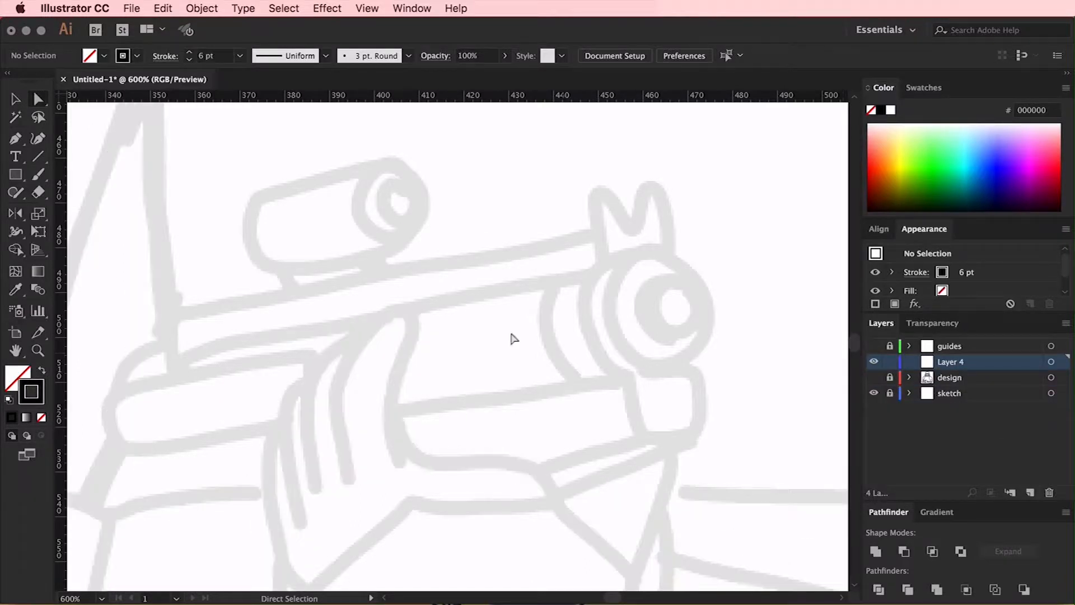
# Draw a straight line along the top edge of the sketched blaster, ending at the front sight
pyautogui.scroll(-3, 471, 335)
pyautogui.hscroll(-3, 471, 335)
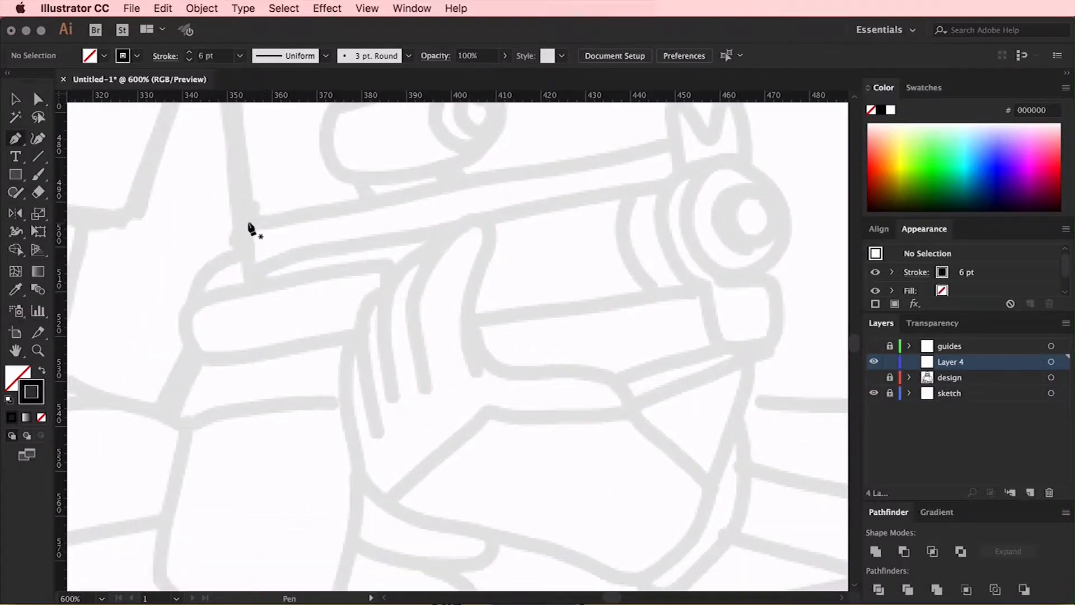
pyautogui.click(247, 223)
pyautogui.click(673, 146)
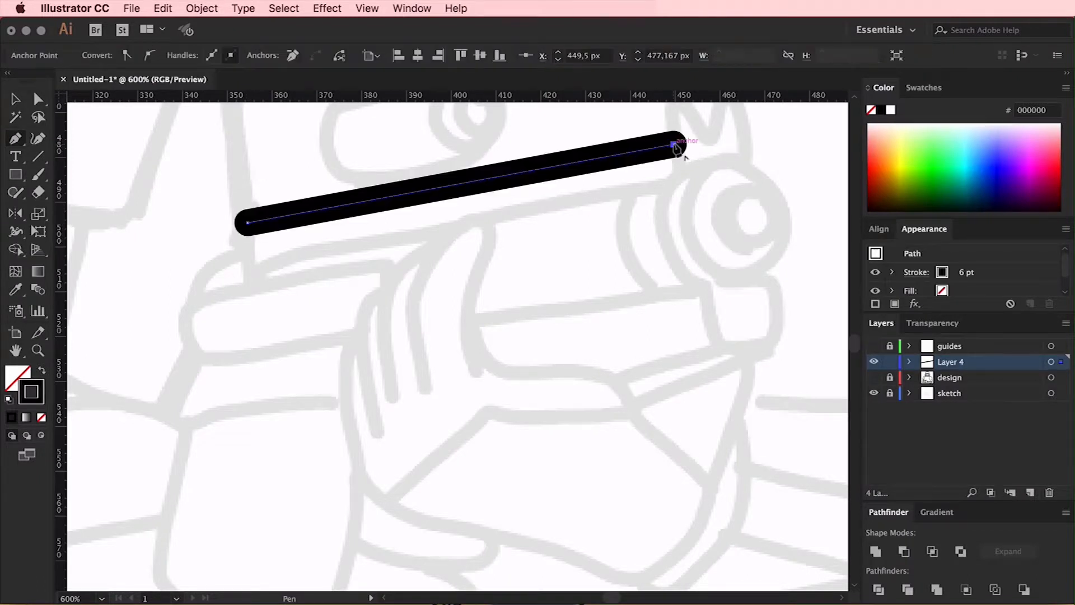
pyautogui.scroll(2, 676, 148)
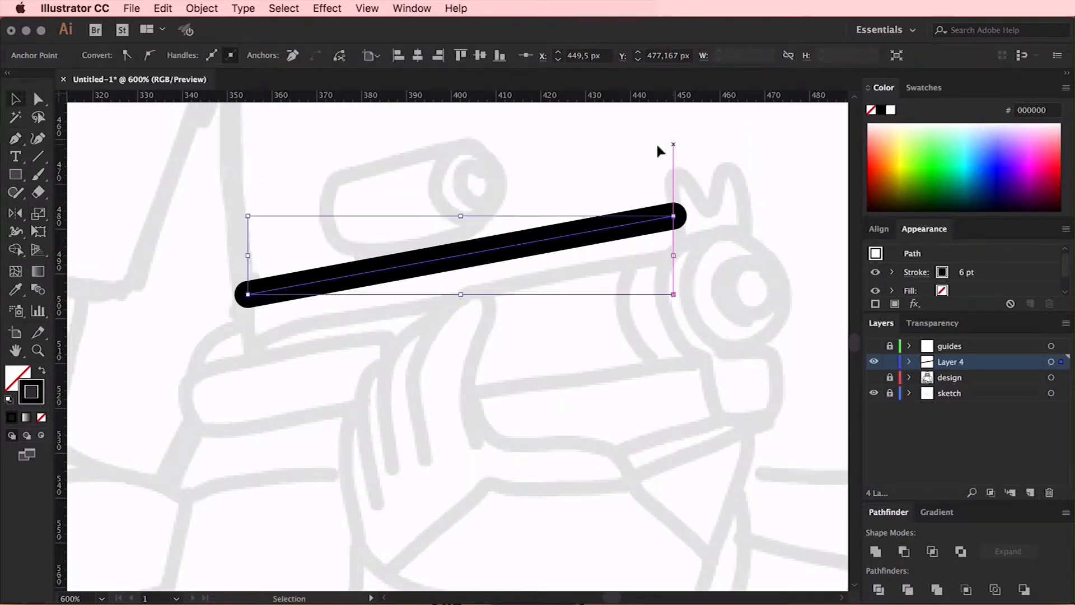
# Duplicate the blaster's top line just below itself and nudge the lines slightly up and to the left
pyautogui.click(657, 146)
pyautogui.moveTo(559, 242)
pyautogui.mouseDown()
pyautogui.moveTo(553, 280)
pyautogui.moveTo(567, 286)
pyautogui.mouseUp()
pyautogui.click(401, 194)
pyautogui.moveTo(543, 180); pyautogui.dragTo(618, 288)
pyautogui.press('Up')
pyautogui.press('Left')
pyautogui.press('Up')
pyautogui.click(753, 175)
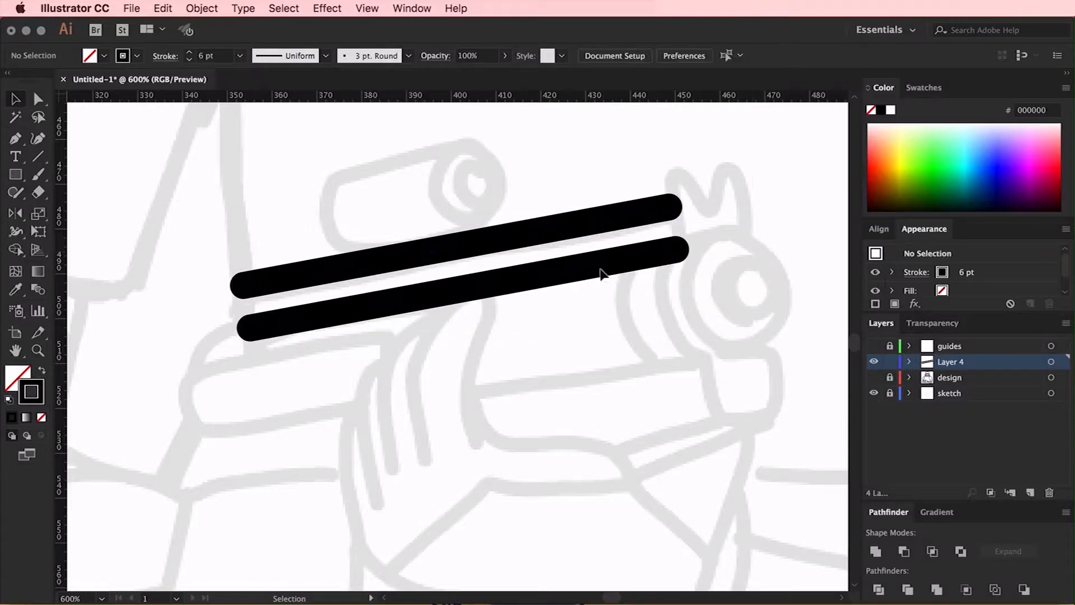
# Copy the second line down to the barrel's lower edge and lengthen it to match the sketch
pyautogui.moveTo(598, 270)
pyautogui.mouseDown()
pyautogui.moveTo(600, 360)
pyautogui.moveTo(541, 379)
pyautogui.mouseUp()
pyautogui.moveTo(620, 360); pyautogui.dragTo(717, 333)
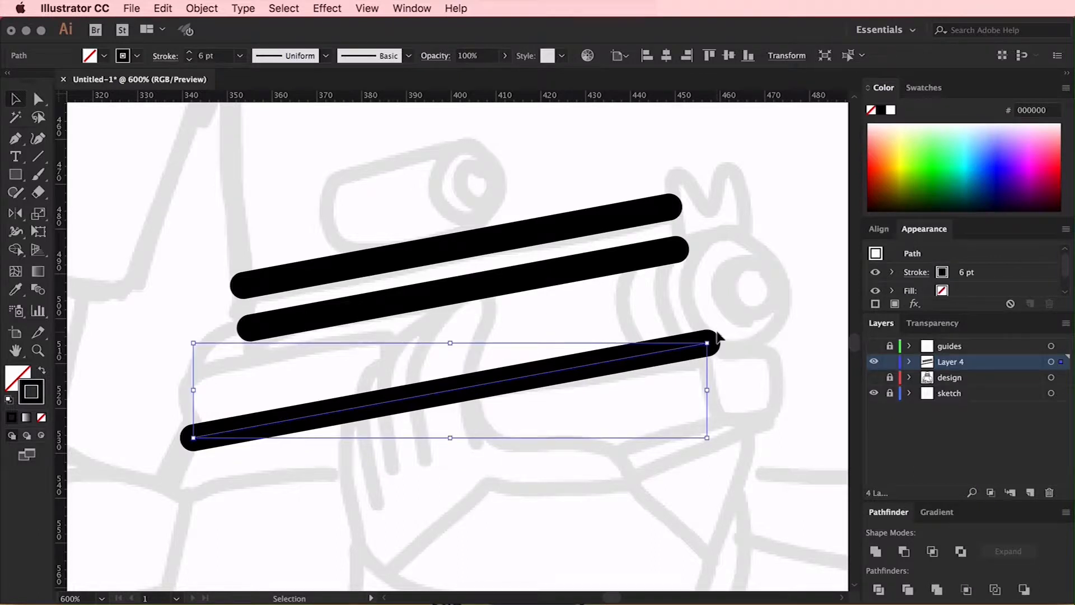
pyautogui.click(747, 328)
pyautogui.hscroll(3, 746, 328)
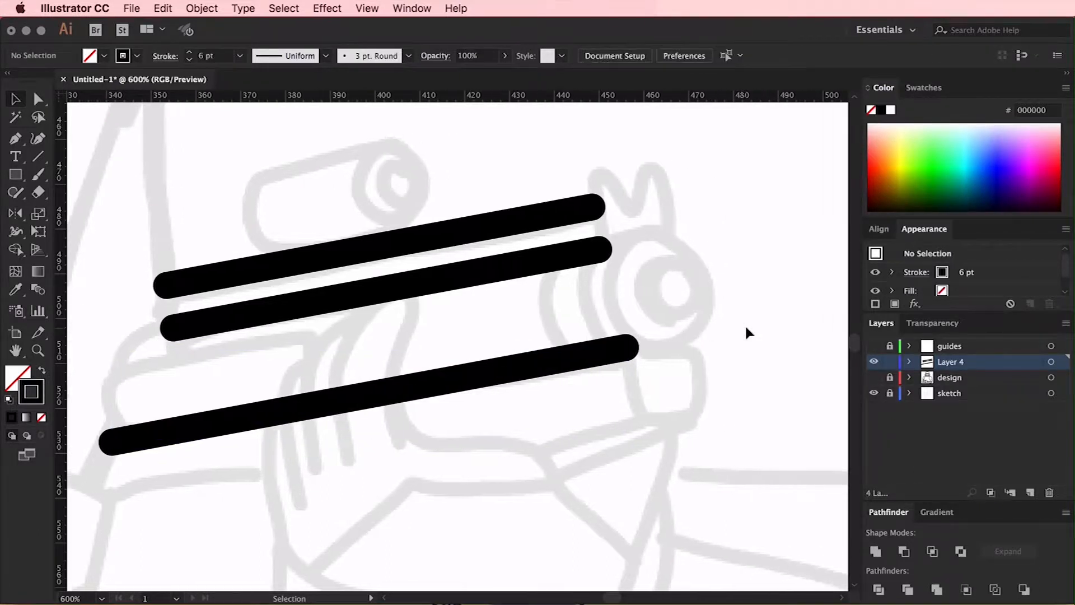
# Draw an ellipse over the blaster's muzzle and tilt and resize it to fit the sketched barrel opening
pyautogui.click(22, 174)
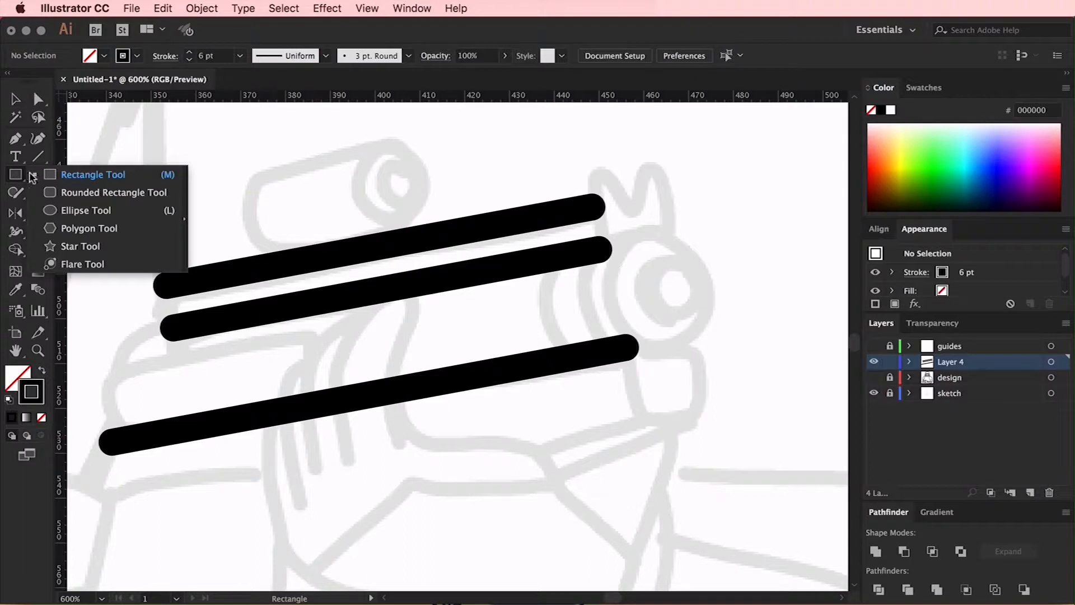
pyautogui.click(67, 211)
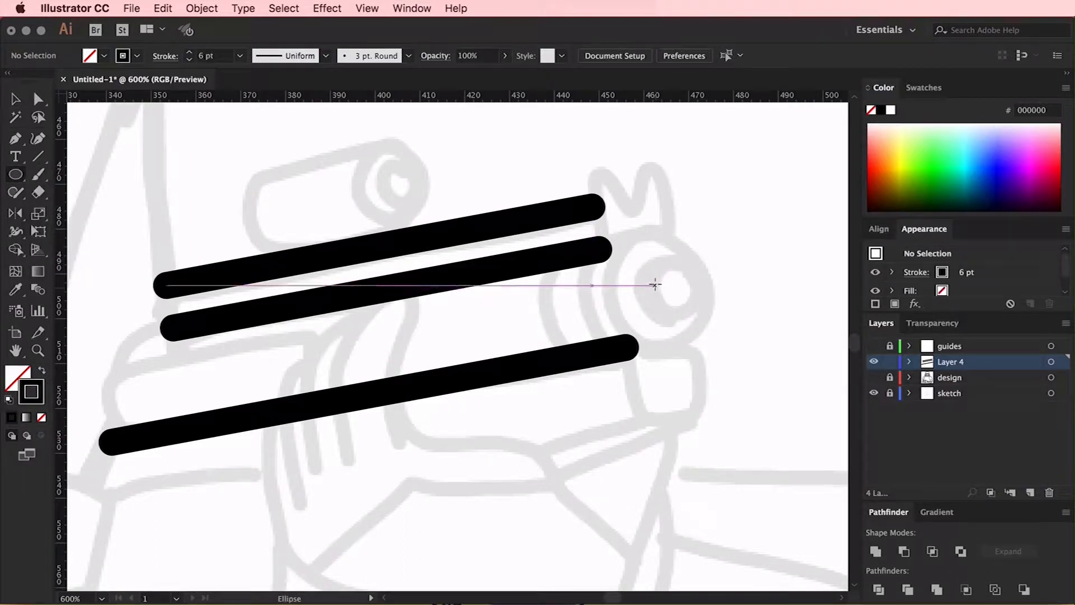
pyautogui.moveTo(656, 285)
pyautogui.mouseDown()
pyautogui.moveTo(679, 238)
pyautogui.moveTo(710, 222)
pyautogui.mouseUp()
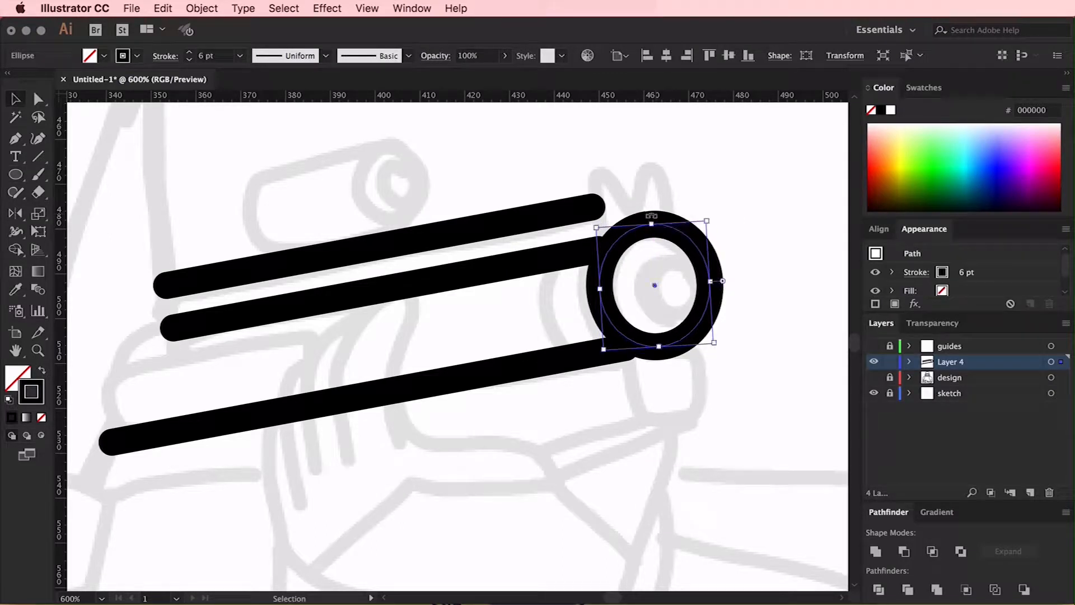
pyautogui.press('super+plus')
pyautogui.press('super+plus')
pyautogui.moveTo(450, 228); pyautogui.dragTo(452, 252)
pyautogui.moveTo(465, 474); pyautogui.dragTo(464, 465)
pyautogui.scroll(-3, 260, 171)
pyautogui.click(343, 434)
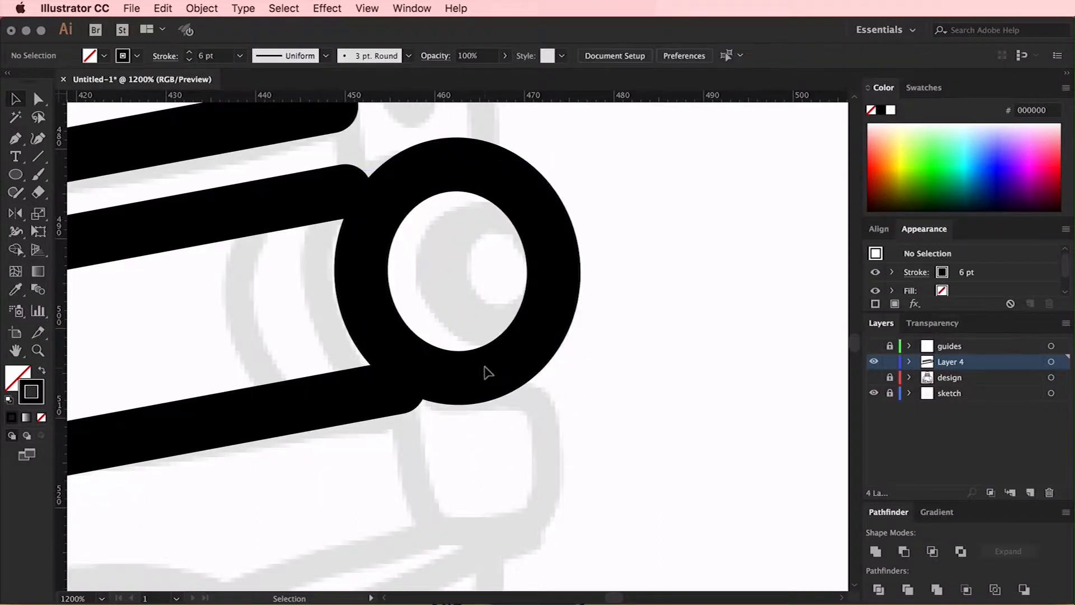
# Extend the two barrel lines so they meet the top and bottom of the muzzle ellipse
pyautogui.press('super+minus')
pyautogui.hscroll(-5, 561, 308)
pyautogui.press('a')
pyautogui.moveTo(571, 301); pyautogui.dragTo(647, 291)
pyautogui.press('v')
pyautogui.click(667, 289)
pyautogui.click(668, 264)
pyautogui.press('a')
pyautogui.click(644, 364)
pyautogui.moveTo(610, 425); pyautogui.dragTo(648, 419)
pyautogui.click(749, 338)
pyautogui.scroll(-4, 751, 339)
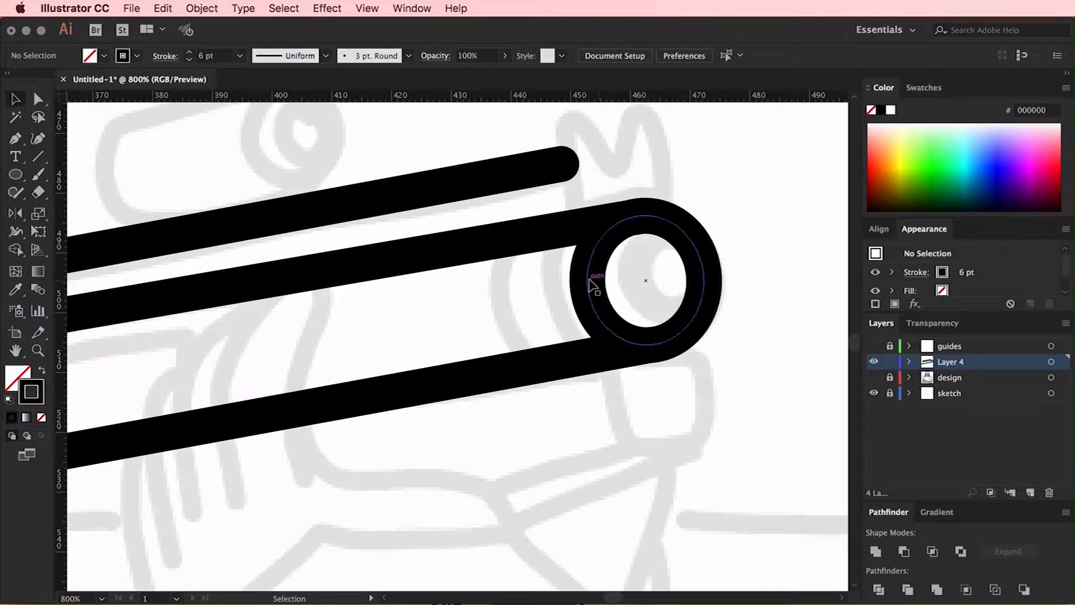
# Duplicate the muzzle ellipse further back along the barrel and fit it between the two barrel lines
pyautogui.moveTo(588, 286); pyautogui.dragTo(534, 299)
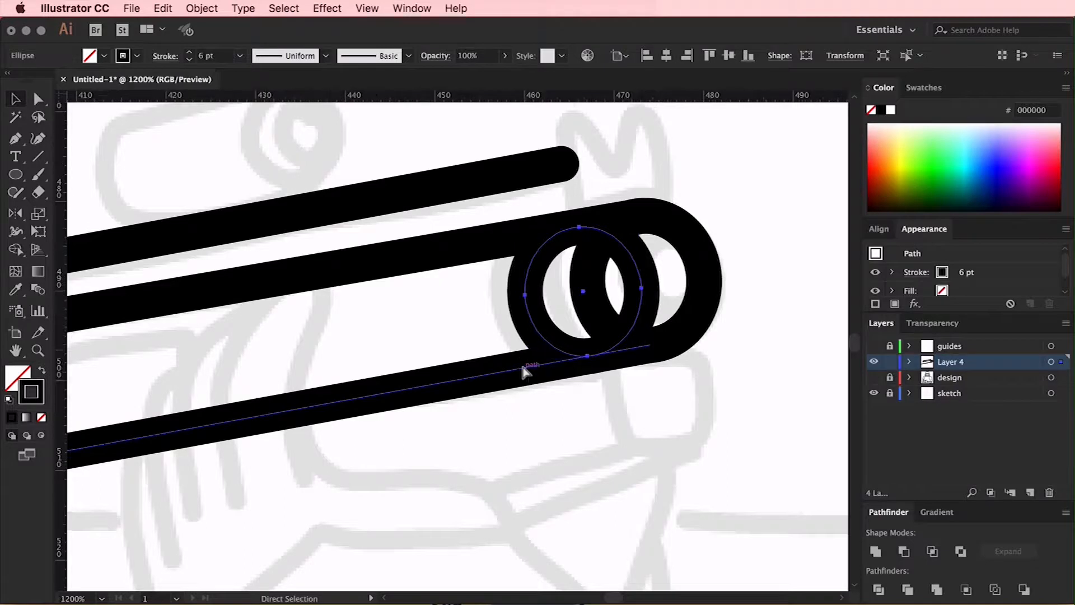
pyautogui.press('super+equal')
pyautogui.moveTo(367, 174); pyautogui.dragTo(384, 178)
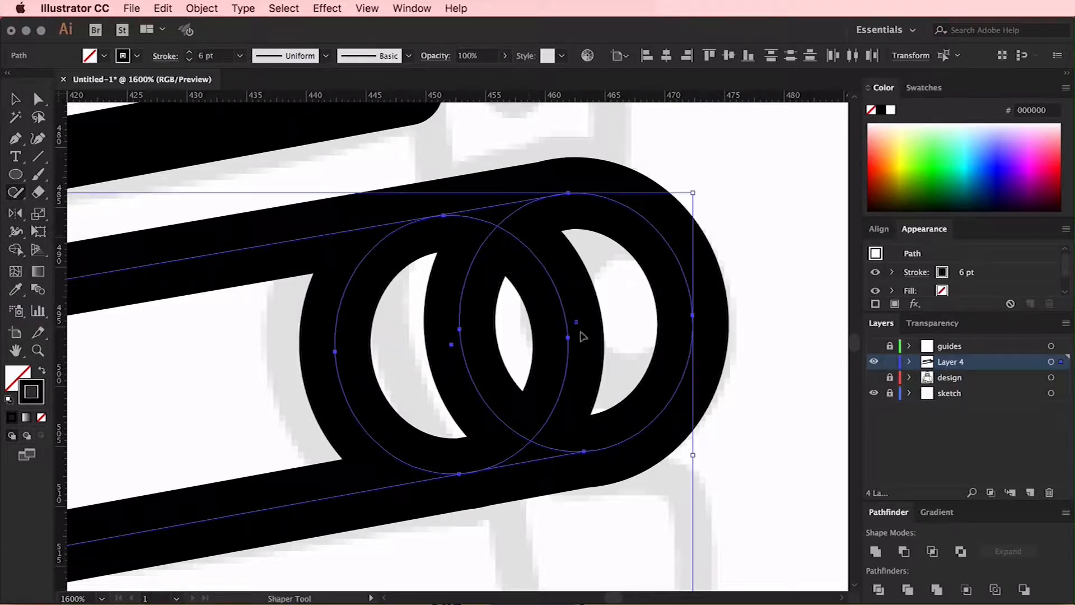
# Remove the rear ellipse's arc that overlaps the muzzle ellipse using the Shaper tool
pyautogui.moveTo(576, 322); pyautogui.dragTo(563, 385)
pyautogui.moveTo(475, 213); pyautogui.dragTo(501, 228)
pyautogui.press('super+z')
pyautogui.press('super+equal')
pyautogui.scroll(5, 501, 228)
pyautogui.hscroll(15, 502, 228)
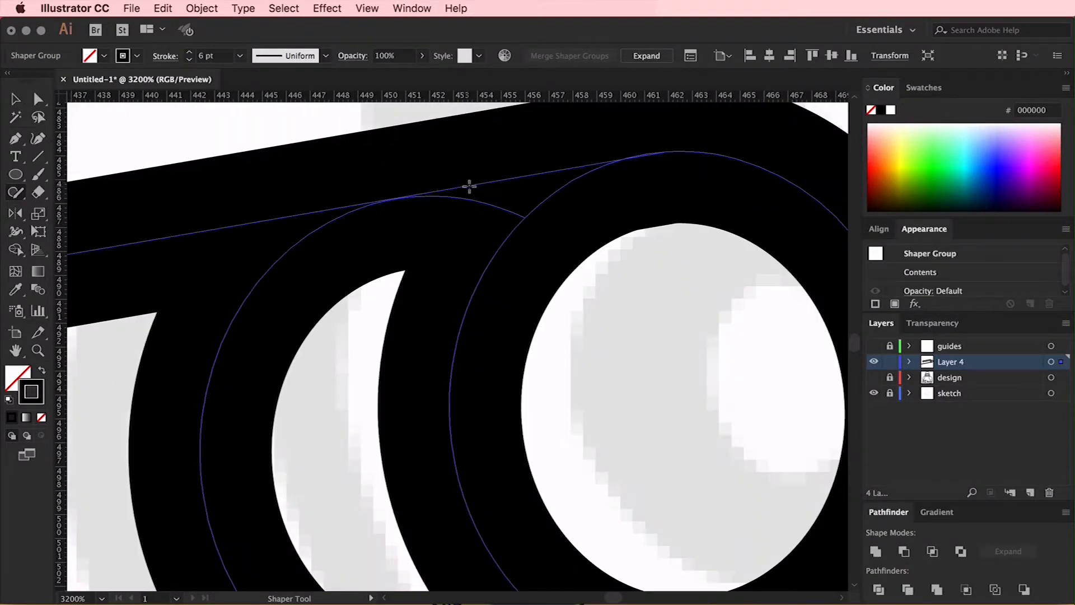
# Isolate the Shaper group and nudge the rear ellipse's top edge up toward the barrel line
pyautogui.press('v')
pyautogui.press('super+shift+a')
pyautogui.doubleClick(482, 207)
pyautogui.moveTo(421, 196)
pyautogui.mouseDown()
pyautogui.moveTo(431, 194)
pyautogui.moveTo(420, 194)
pyautogui.mouseUp()
pyautogui.moveTo(419, 220); pyautogui.dragTo(428, 196)
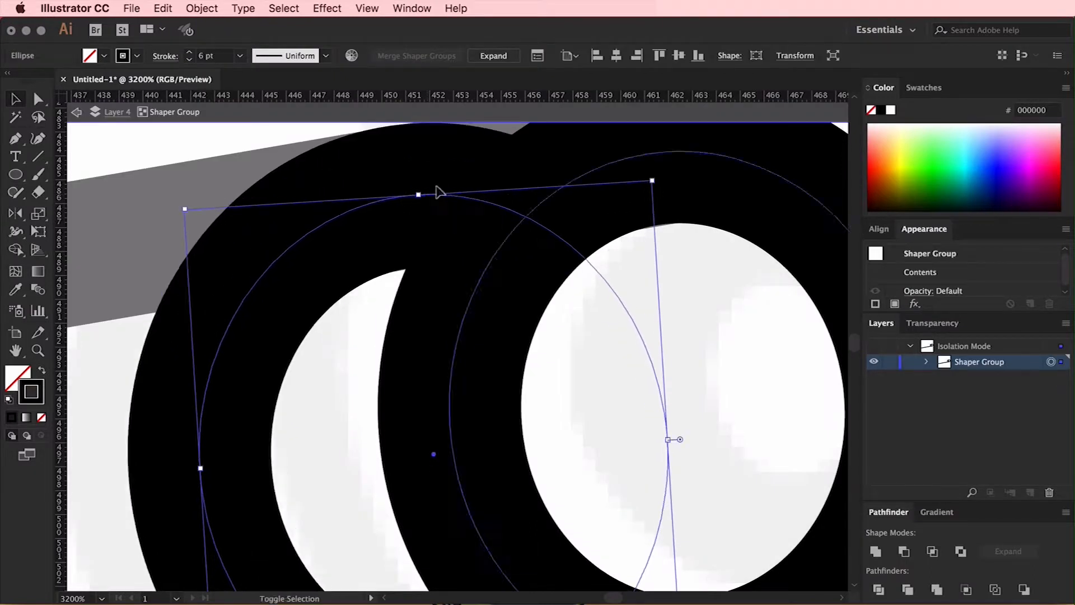
pyautogui.press('Escape')
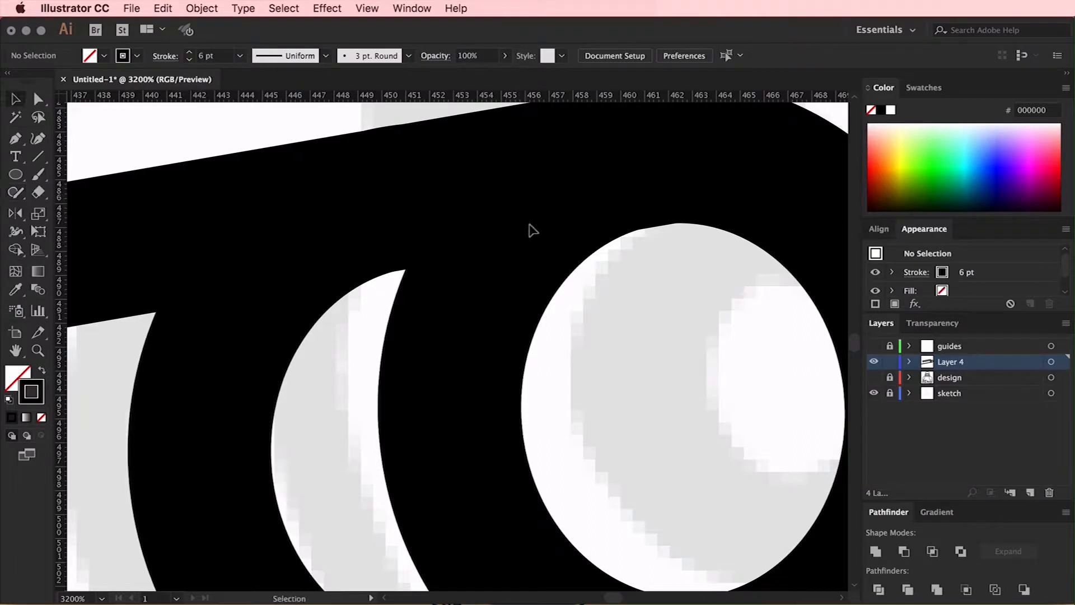
pyautogui.click(531, 230)
# Try to erase the rear ellipse's leftover arc at the lower barrel line with the Shaper tool
pyautogui.scroll(-10, 528, 283)
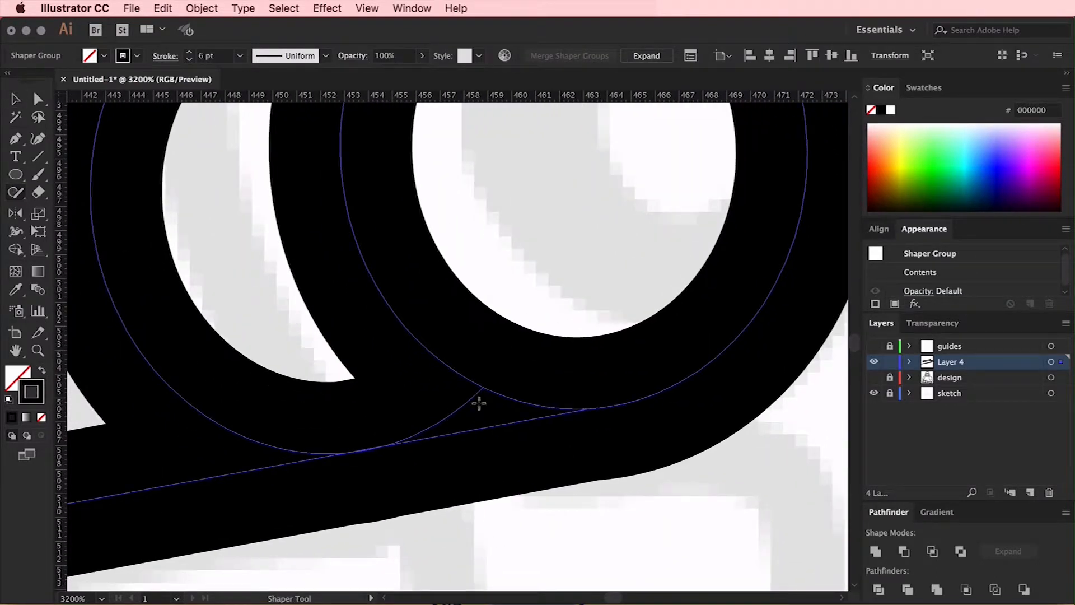
pyautogui.click(445, 414)
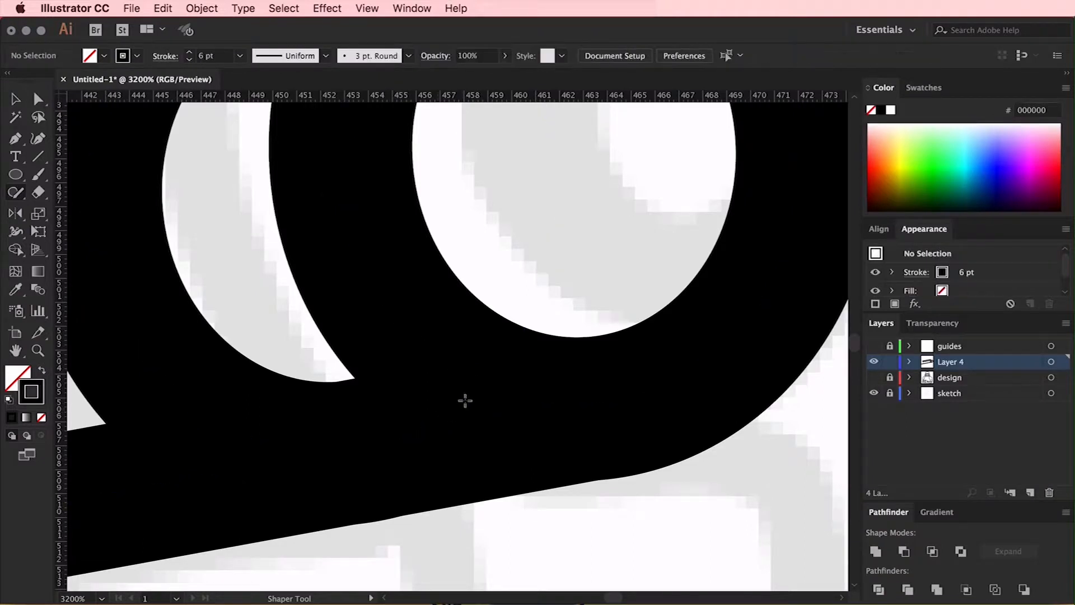
pyautogui.press('super+minus')
pyautogui.press('super+minus')
pyautogui.press('super+minus')
pyautogui.press('super+minus')
pyautogui.press('super+minus')
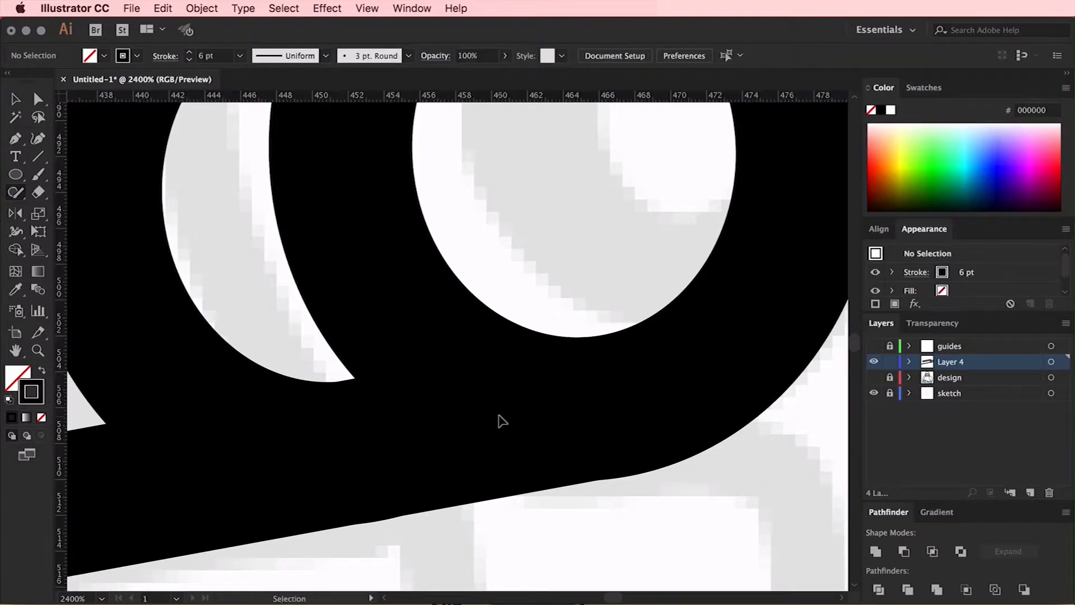
pyautogui.hscroll(-8, 499, 415)
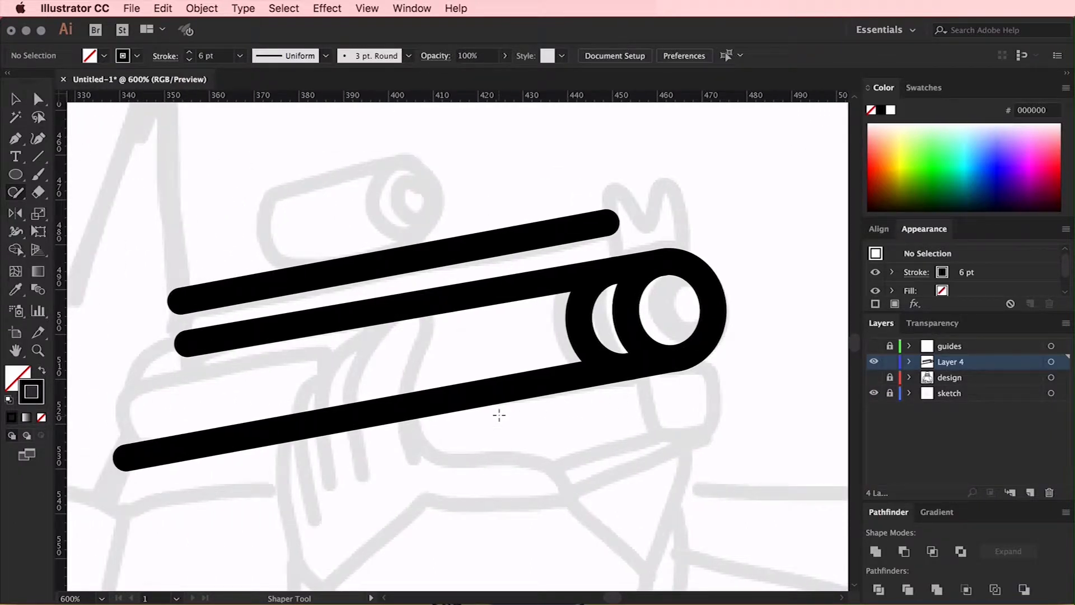
# Copy the muzzle ellipse, shrink the copy toward the muzzle's front edge, and give it the 6 pt outline
pyautogui.hscroll(-2, 499, 415)
pyautogui.hscroll(8, 499, 415)
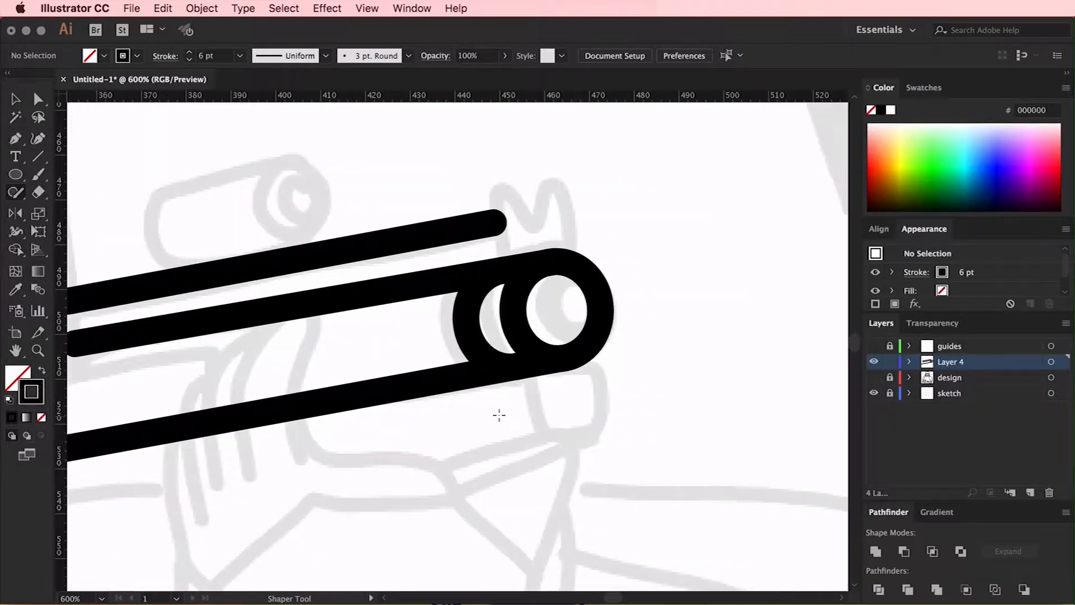
pyautogui.press('super+equal')
pyautogui.press('super+equal')
pyautogui.press('v')
pyautogui.doubleClick(452, 309)
pyautogui.click(452, 309)
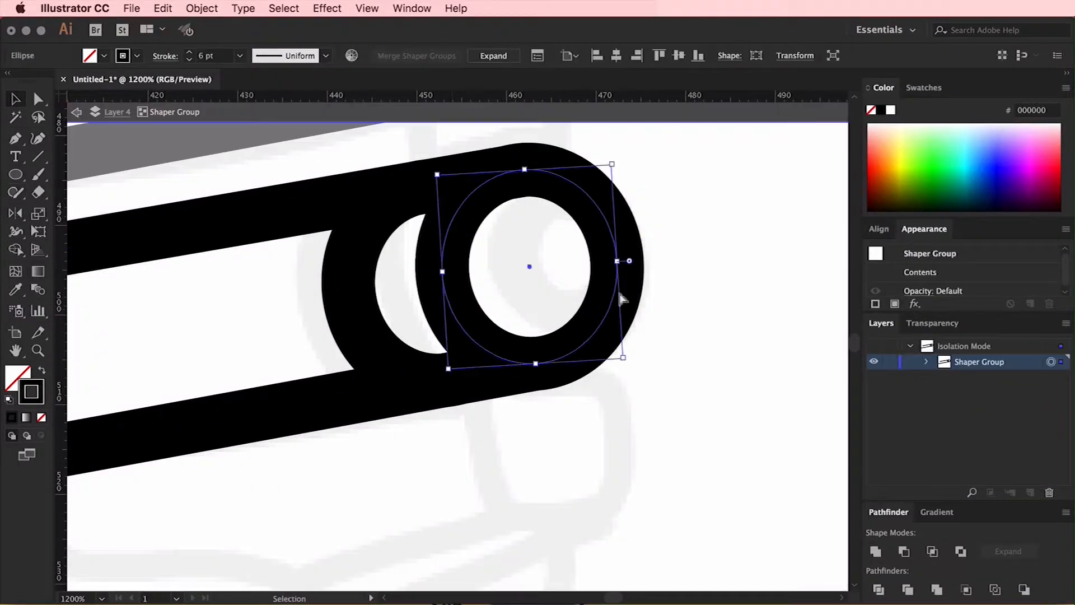
pyautogui.doubleClick(679, 289)
pyautogui.keyDown('super'); pyautogui.click(451, 307); pyautogui.keyUp('super')
pyautogui.moveTo(443, 272); pyautogui.dragTo(536, 264)
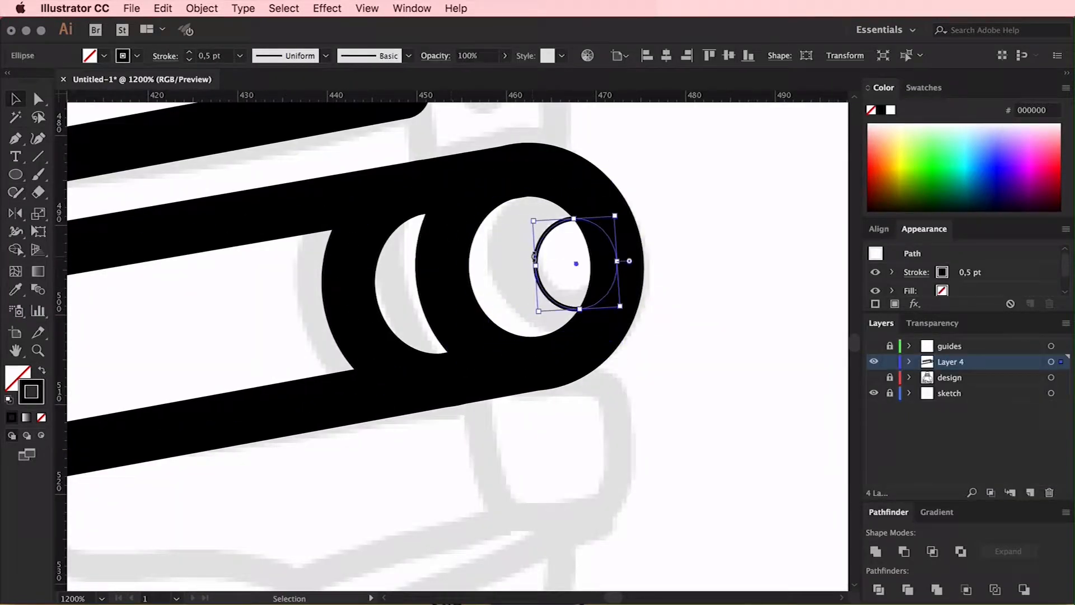
pyautogui.moveTo(602, 229); pyautogui.dragTo(590, 225)
pyautogui.click(702, 217)
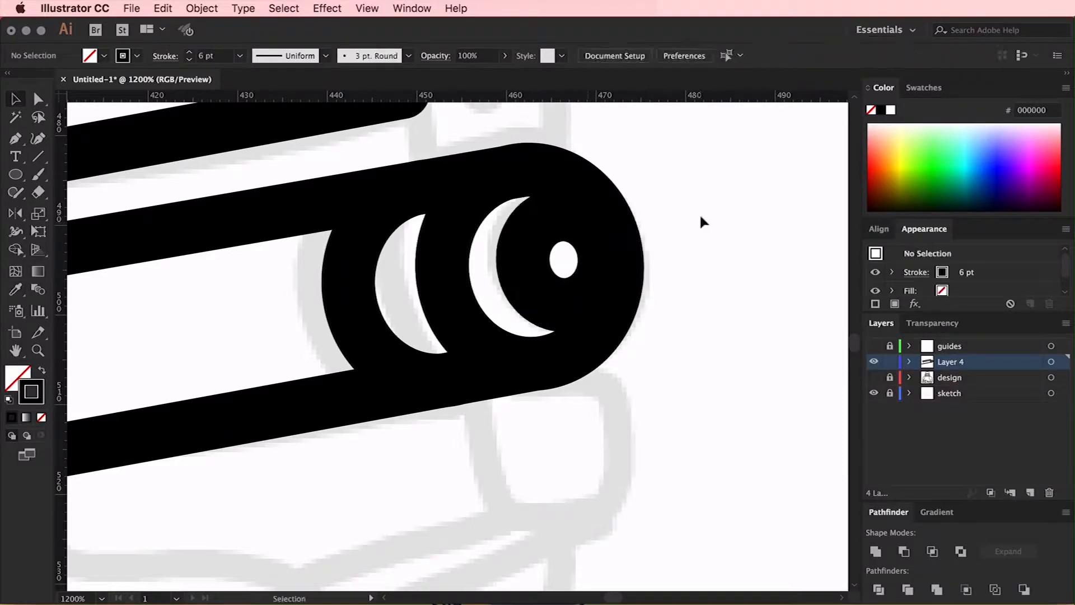
# Duplicate the barrel Shaper group up onto the sketched scope, lining up its front ring with the scope's lens
pyautogui.press('super+minus')
pyautogui.press('super+minus')
pyautogui.press('super+minus')
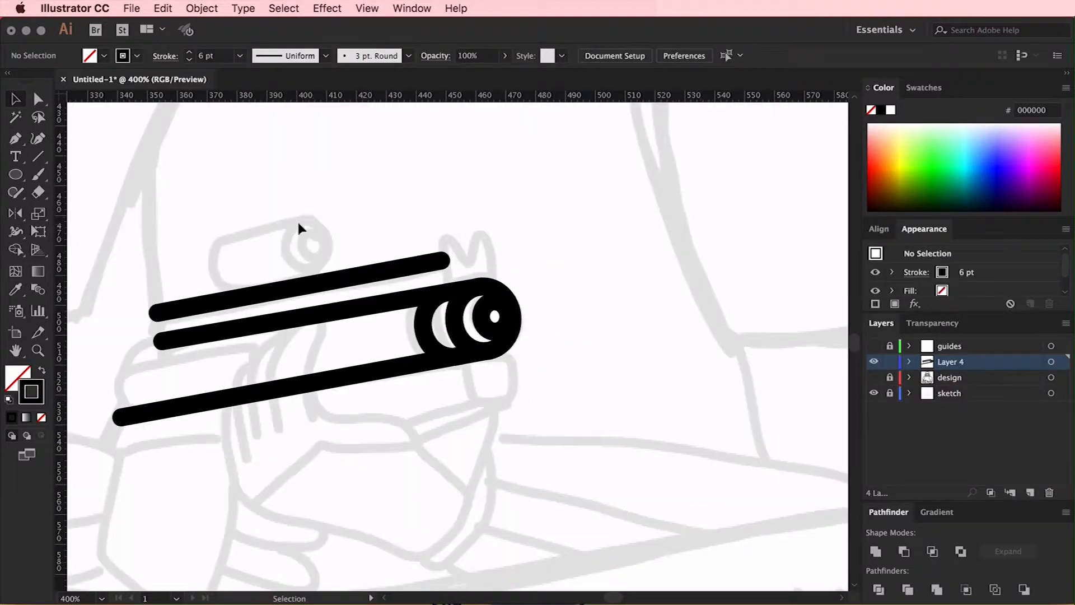
pyautogui.hscroll(-3, 414, 242)
pyautogui.press('super+plus')
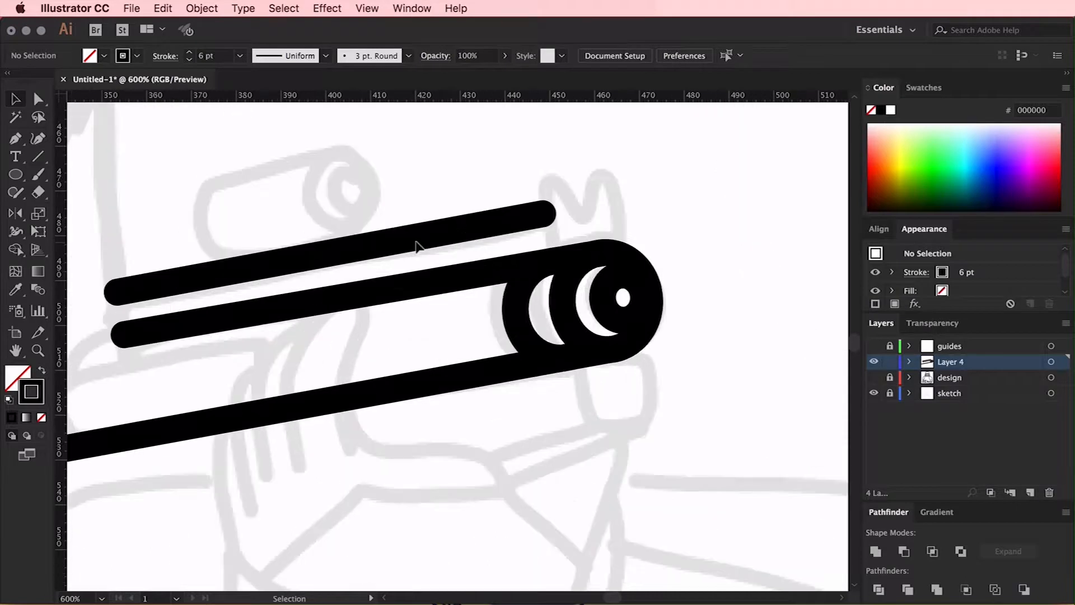
pyautogui.scroll(3, 414, 242)
pyautogui.click(542, 343)
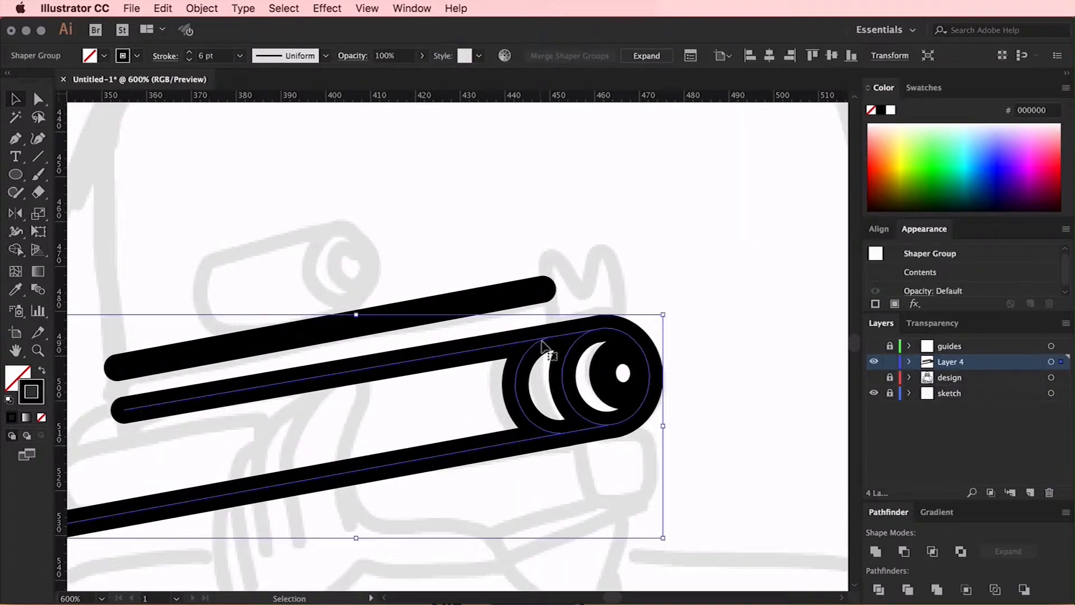
pyautogui.moveTo(563, 369); pyautogui.dragTo(300, 252)
pyautogui.moveTo(401, 199); pyautogui.dragTo(363, 236)
pyautogui.hscroll(-3, 446, 219)
pyautogui.scroll(-2, 446, 219)
pyautogui.hscroll(-3, 448, 218)
pyautogui.scroll(-1, 448, 219)
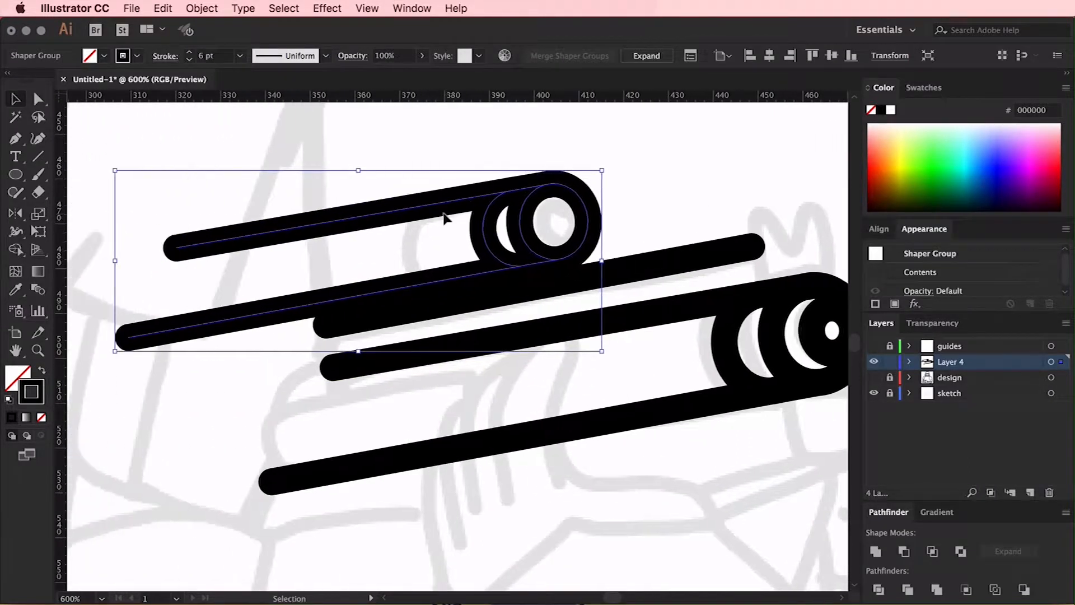
# Shorten the duplicated group's two lines by moving their rear end points toward the scope's back end
pyautogui.press('a')
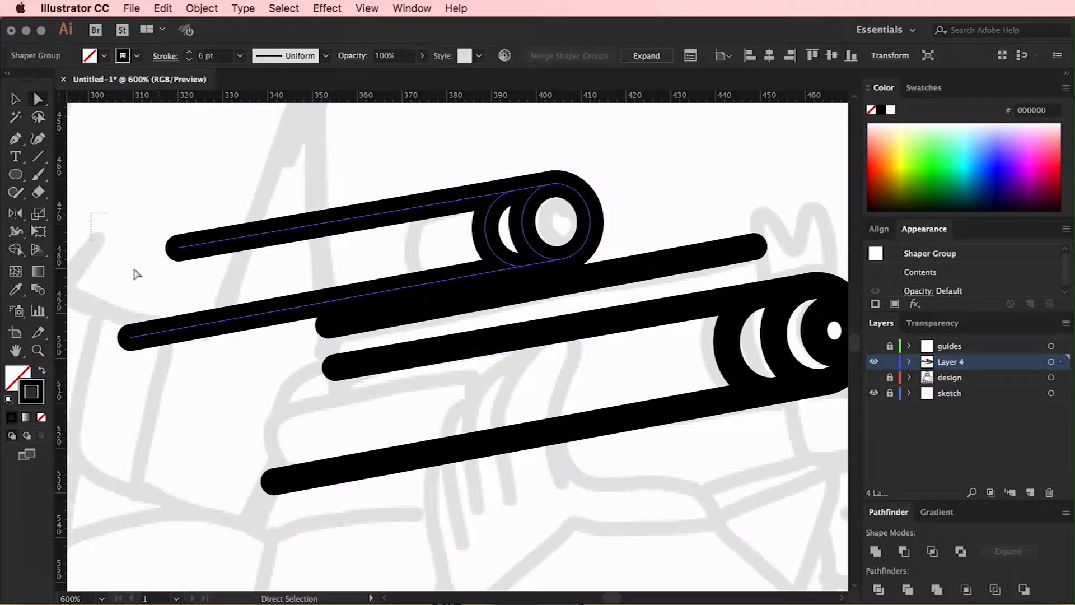
pyautogui.moveTo(196, 367); pyautogui.dragTo(196, 367)
pyautogui.moveTo(134, 340); pyautogui.dragTo(305, 284)
pyautogui.click(346, 301)
# Copy the scope's front ellipse, paste it in place, and move the thin copy to the rear end of the scope
pyautogui.hscroll(2, 394, 293)
pyautogui.scroll(1, 394, 292)
pyautogui.click(428, 285)
pyautogui.click(458, 270)
pyautogui.press('super+c')
pyautogui.press('super+f')
pyautogui.press('v')
pyautogui.press('super+plus')
pyautogui.press('super+plus')
pyautogui.moveTo(479, 423)
pyautogui.mouseDown()
pyautogui.moveTo(480, 408)
pyautogui.moveTo(523, 422)
pyautogui.moveTo(495, 423)
pyautogui.mouseUp()
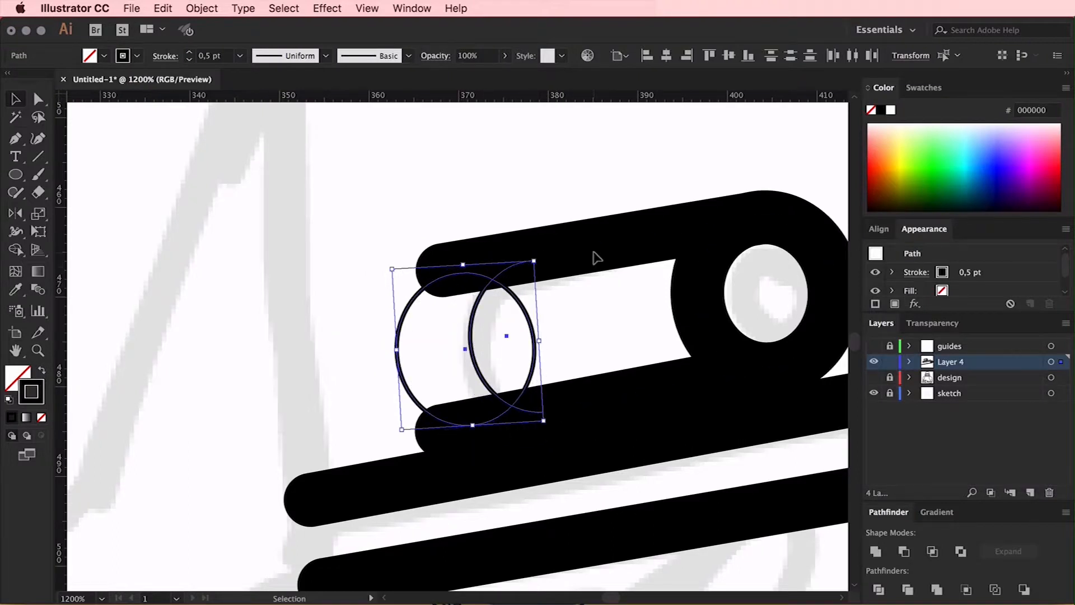
# Snap the rear ends of the two scope lines to the rear ellipse's top and bottom anchors
pyautogui.press('a')
pyautogui.click(448, 269)
pyautogui.moveTo(443, 270); pyautogui.dragTo(461, 274)
pyautogui.moveTo(443, 432); pyautogui.dragTo(471, 426)
# Delete the rear ellipse's front half and the surplus thin ellipse, and match the remaining arc to the 6 pt stroke
pyautogui.click(535, 344)
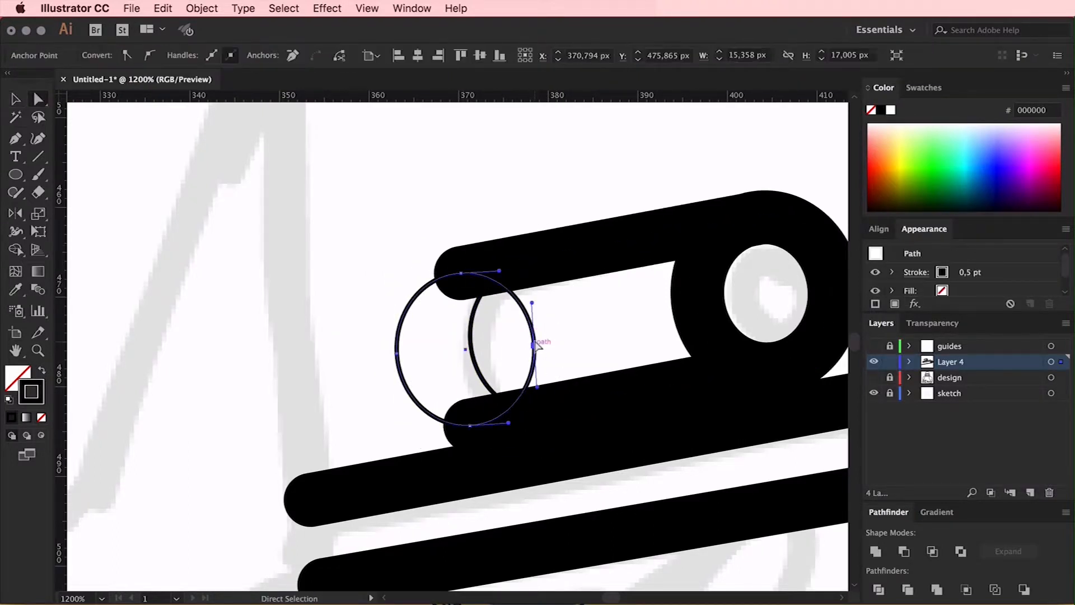
pyautogui.press('Delete')
pyautogui.moveTo(499, 334); pyautogui.dragTo(449, 372)
pyautogui.press('Delete')
pyautogui.press('v')
pyautogui.click(421, 299)
pyautogui.press('i')
pyautogui.click(534, 259)
pyautogui.press('v')
# Paste a copy of the scope's front ellipse, shrink it inside the lens, and apply the 6 pt stroke to it
pyautogui.keyDown('shift'); pyautogui.click(536, 259); pyautogui.keyUp('shift')
pyautogui.doubleClick(630, 277)
pyautogui.click(630, 278)
pyautogui.press('super+c')
pyautogui.doubleClick(613, 176)
pyautogui.press('super+f')
pyautogui.moveTo(627, 297)
pyautogui.mouseDown()
pyautogui.moveTo(703, 292)
pyautogui.moveTo(690, 298)
pyautogui.mouseUp()
pyautogui.press('i')
pyautogui.click(617, 244)
pyautogui.press('v')
pyautogui.moveTo(582, 291); pyautogui.dragTo(571, 298)
pyautogui.click(572, 308)
pyautogui.click(694, 291)
pyautogui.moveTo(689, 293); pyautogui.dragTo(696, 293)
# Adjust the anchors of the scope's rear arc so it joins the two scope lines
pyautogui.moveTo(781, 153); pyautogui.dragTo(519, 334)
pyautogui.keyDown('shift'); pyautogui.click(386, 268); pyautogui.keyUp('shift')
pyautogui.press('a')
pyautogui.click(415, 217)
pyautogui.click(389, 273)
pyautogui.moveTo(353, 275); pyautogui.dragTo(352, 279)
pyautogui.click(375, 212)
# Move the scope slightly closer to the barrel and delete the separate straight line above the barrel
pyautogui.press('super+minus')
pyautogui.press('super+minus')
pyautogui.press('v')
pyautogui.moveTo(461, 332); pyautogui.dragTo(468, 340)
pyautogui.press('super+plus')
pyautogui.press('super+plus')
pyautogui.press('super+plus')
pyautogui.moveTo(461, 399)
pyautogui.mouseDown()
pyautogui.moveTo(463, 391)
pyautogui.moveTo(473, 409)
pyautogui.mouseUp()
pyautogui.click(654, 367)
pyautogui.press('Delete')
pyautogui.press('a')
pyautogui.click(460, 408)
pyautogui.press('v')
pyautogui.click(694, 301)
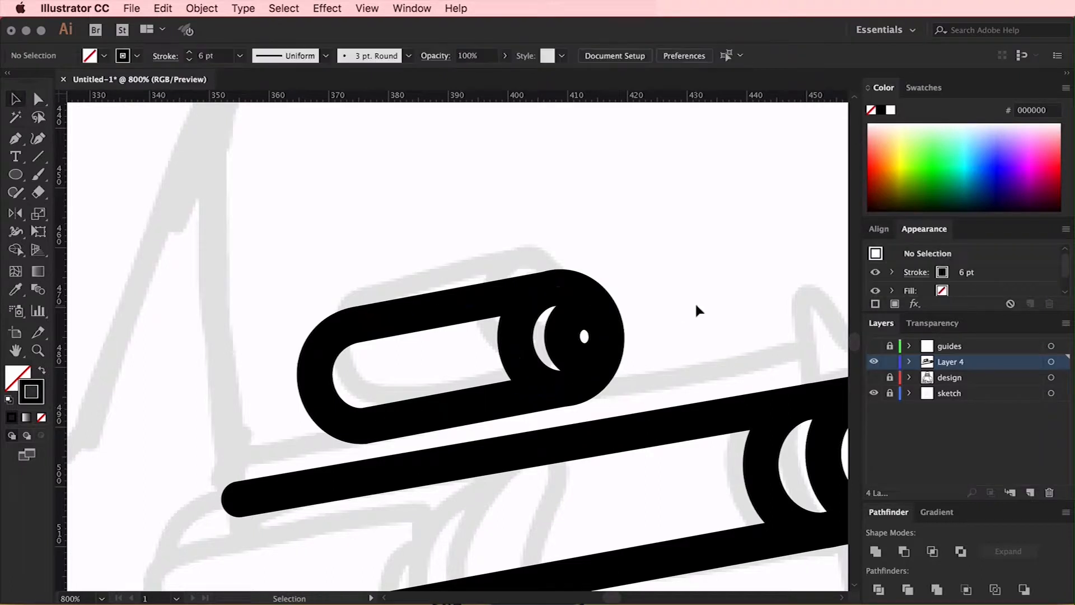
# Place a straight line parallel above the barrel's upper line, running under the scope, and match it to the 6 pt stroke
pyautogui.press('super+f')
pyautogui.hscroll(3, 661, 326)
pyautogui.moveTo(560, 382); pyautogui.dragTo(699, 347)
pyautogui.hscroll(-2, 700, 361)
pyautogui.hscroll(-2, 700, 364)
pyautogui.moveTo(189, 467); pyautogui.dragTo(287, 449)
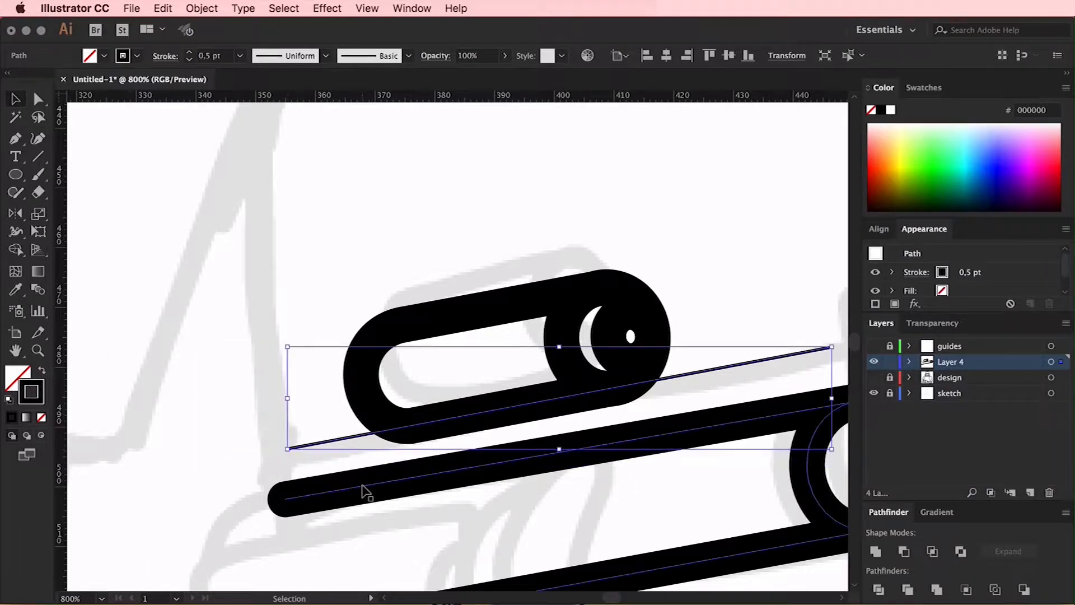
pyautogui.press('i')
pyautogui.click(367, 480)
pyautogui.hscroll(5, 367, 480)
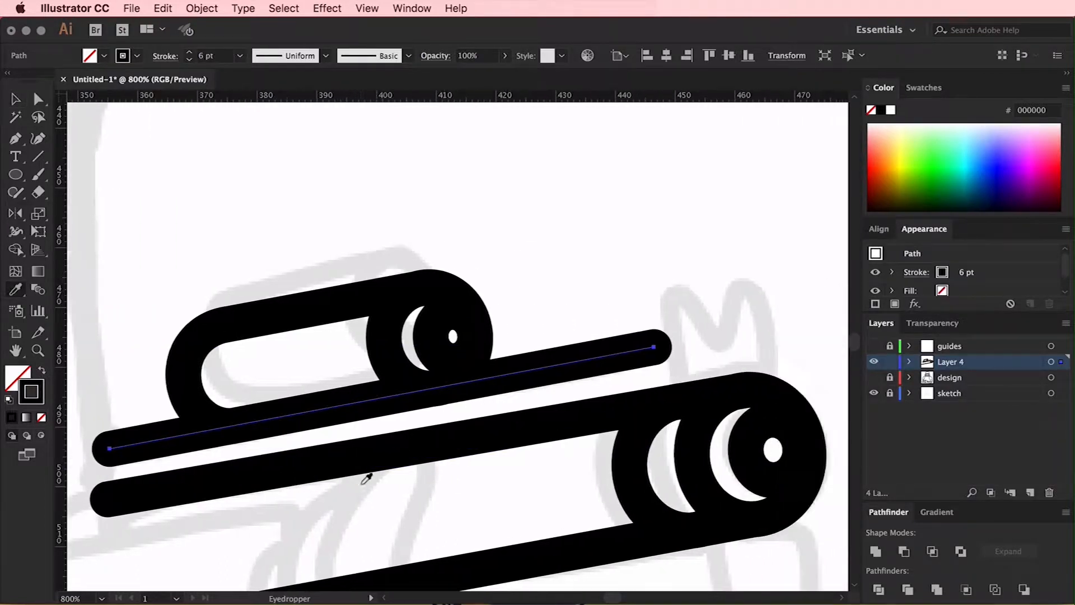
# Trace the M-shaped front sight with the Pen tool above the muzzle, from the barrel line up and back down
pyautogui.press('p')
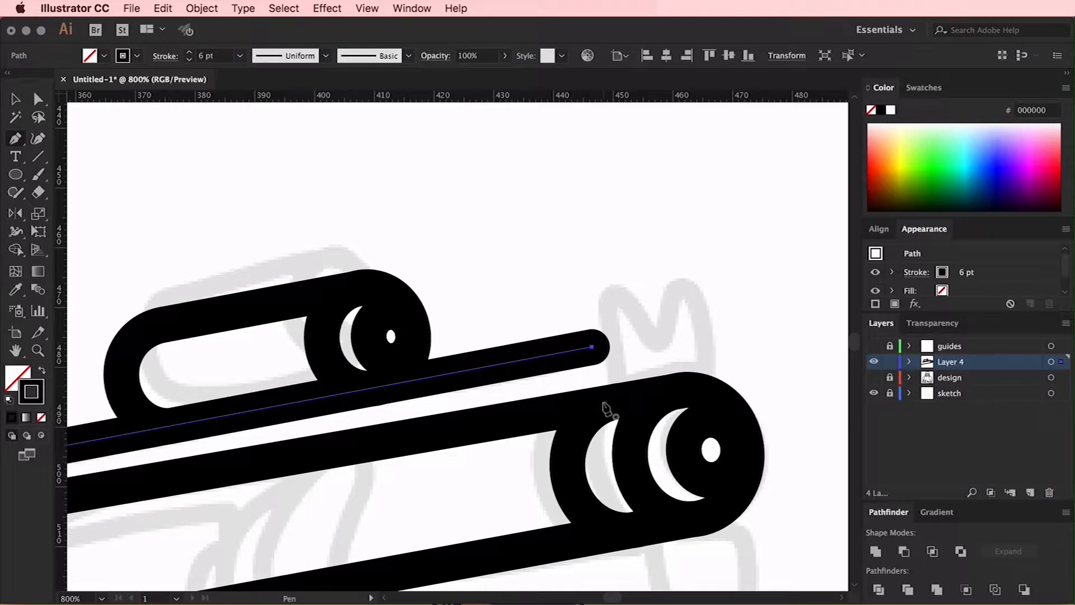
pyautogui.click(605, 403)
pyautogui.click(605, 291)
pyautogui.click(658, 337)
pyautogui.click(684, 284)
pyautogui.click(708, 391)
pyautogui.press('v')
pyautogui.click(731, 301)
# Connect the rear ends of the rail line and the barrel's upper line, and round the resulting upper corner
pyautogui.press('super+minus')
pyautogui.press('super+minus')
pyautogui.click(314, 258)
pyautogui.click(307, 295)
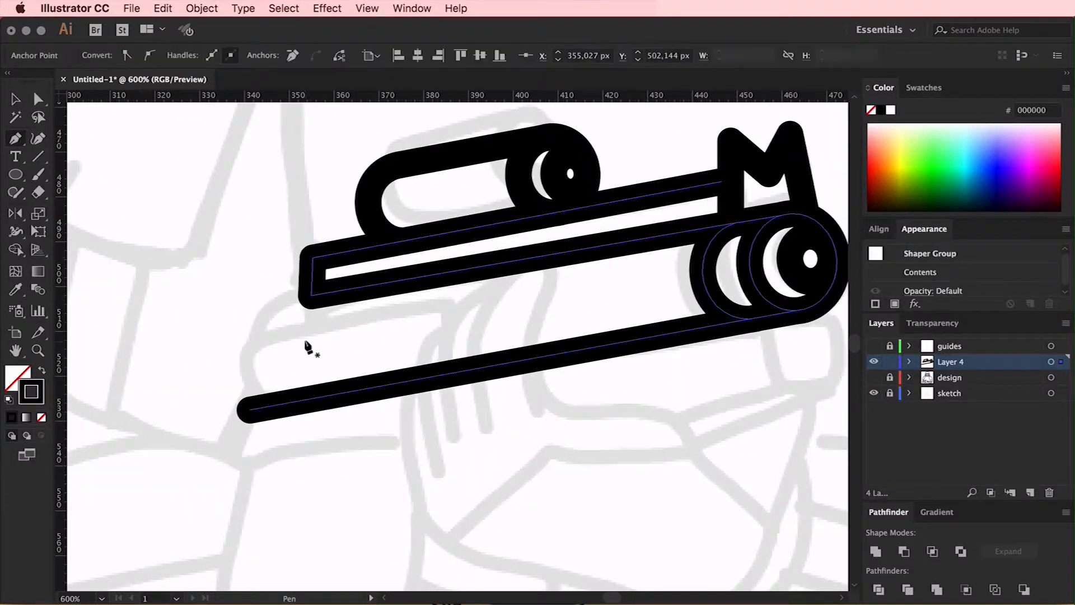
pyautogui.press('v')
pyautogui.click(469, 336)
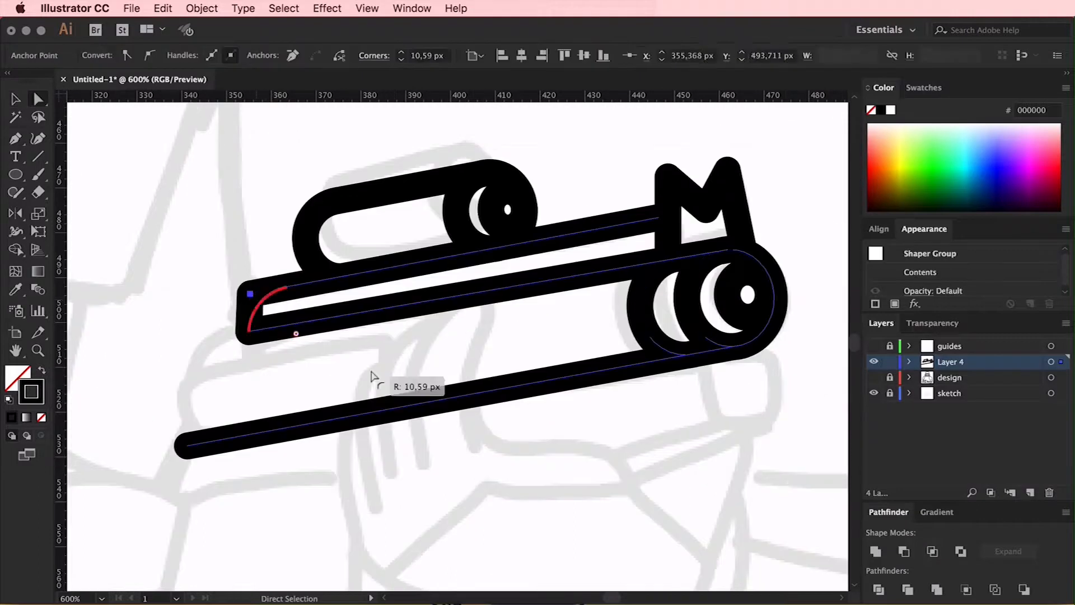
pyautogui.moveTo(371, 376); pyautogui.dragTo(371, 377)
pyautogui.click(359, 367)
pyautogui.hscroll(1, 336, 346)
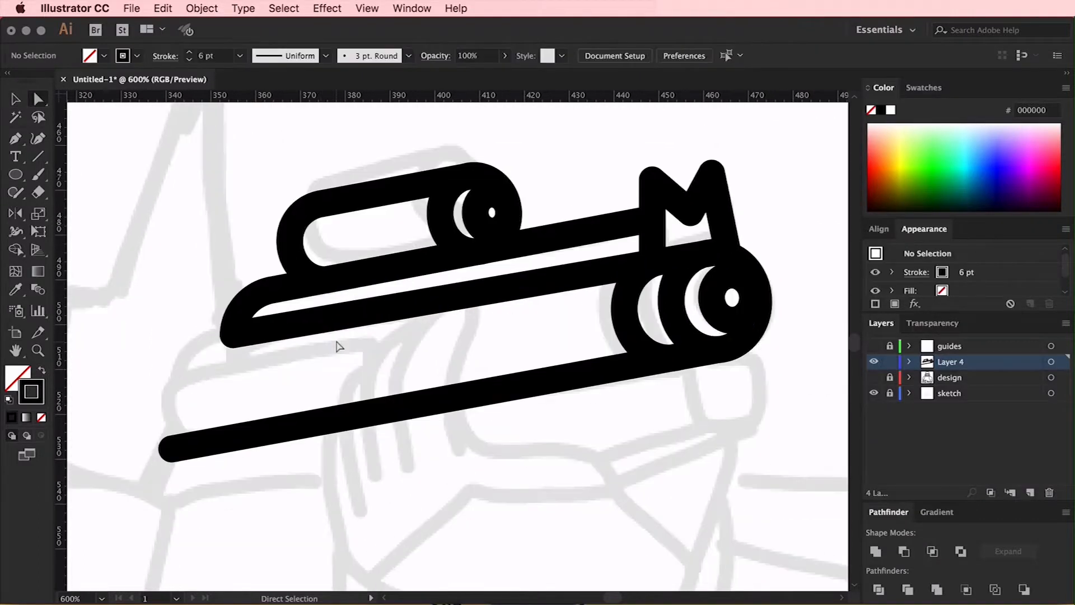
# Duplicate the muzzle ellipse to the barrel's rear, enlarge it, and nudge it against the barrel's upper line
pyautogui.doubleClick(676, 282)
pyautogui.moveTo(677, 281); pyautogui.dragTo(202, 365)
pyautogui.click(309, 449)
pyautogui.click(284, 375)
pyautogui.moveTo(242, 433); pyautogui.dragTo(253, 552)
pyautogui.press('Right')
pyautogui.press('Right')
pyautogui.press('Right')
pyautogui.press('Right')
pyautogui.press('Up')
pyautogui.click(211, 408)
# Extend the rear end of the lower barrel line out to the large ellipse's edge
pyautogui.press('a')
pyautogui.moveTo(172, 448); pyautogui.dragTo(163, 450)
pyautogui.press('v')
pyautogui.click(246, 392)
# Fine-tune the lower barrel line's rear end point so it meets the large ellipse's outer side anchor
pyautogui.click(315, 346)
pyautogui.press('super+equal')
pyautogui.press('super+equal')
pyautogui.scroll(5, 620, 278)
pyautogui.press('a')
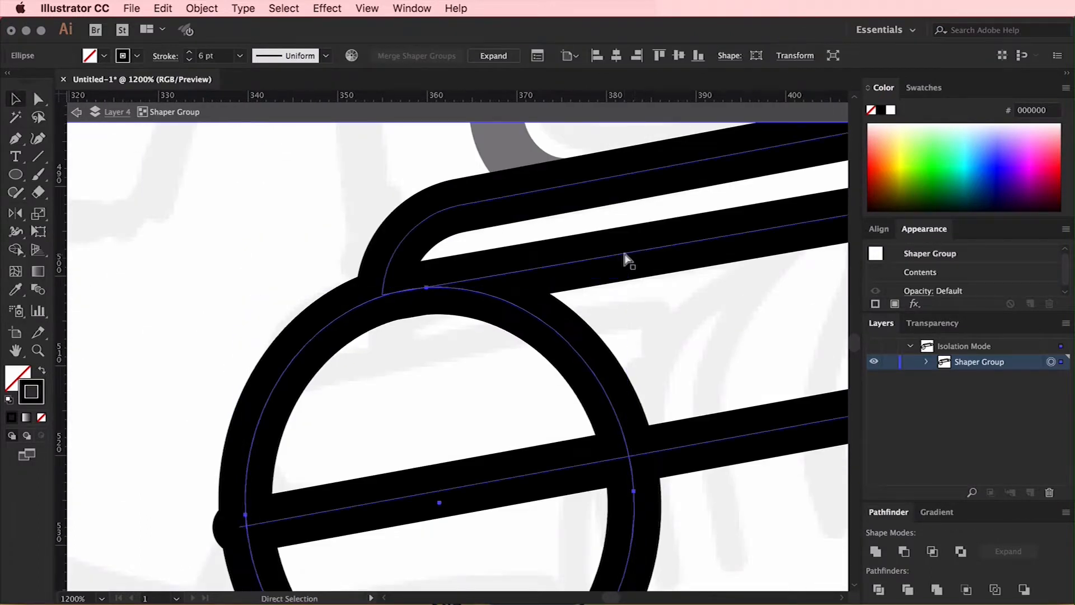
pyautogui.press('v')
pyautogui.press('super+minus')
pyautogui.press('super+minus')
pyautogui.press('super+minus')
pyautogui.press('Escape')
pyautogui.press('a')
pyautogui.click(389, 355)
pyautogui.moveTo(390, 354); pyautogui.dragTo(396, 352)
pyautogui.click(331, 322)
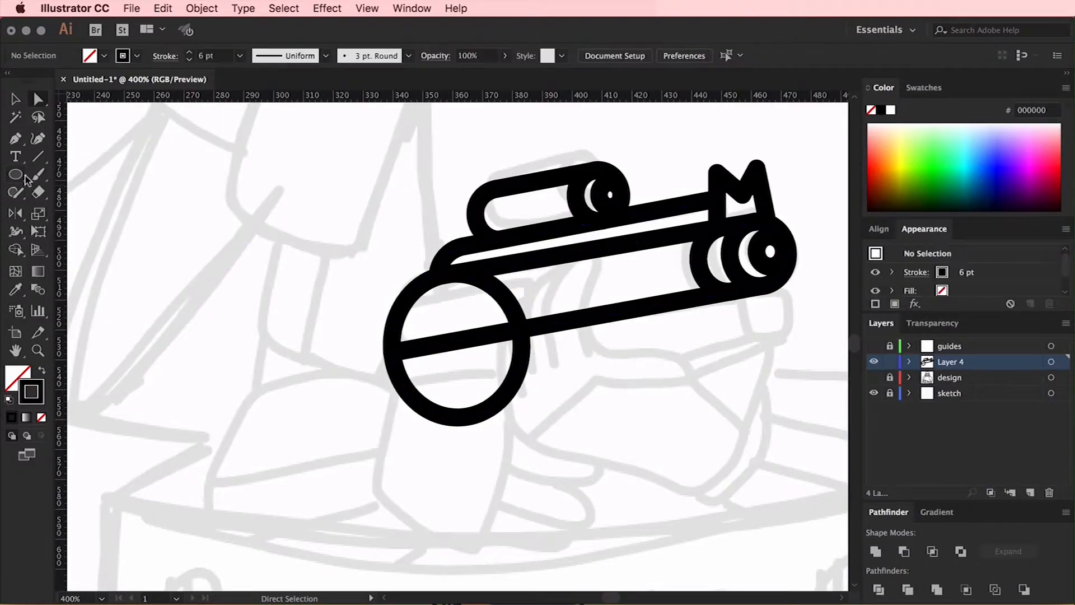
# Remove the large ellipse's bottom and front portions, keeping only the quarter arc that closes the barrel's rear
pyautogui.moveTo(494, 433); pyautogui.dragTo(496, 435)
pyautogui.moveTo(495, 292); pyautogui.dragTo(541, 316)
pyautogui.hscroll(5, 543, 317)
pyautogui.press('v')
# Duplicate the lower barrel line up inside the barrel's rear and shorten the 0.5 pt copy from its front end
pyautogui.press('super+equal')
pyautogui.hscroll(-3, 286, 399)
pyautogui.click(287, 399)
pyautogui.moveTo(315, 393); pyautogui.dragTo(315, 318)
pyautogui.moveTo(749, 252)
pyautogui.mouseDown()
pyautogui.moveTo(456, 317)
pyautogui.moveTo(448, 308)
pyautogui.mouseUp()
pyautogui.moveTo(286, 334); pyautogui.dragTo(268, 339)
pyautogui.click(352, 341)
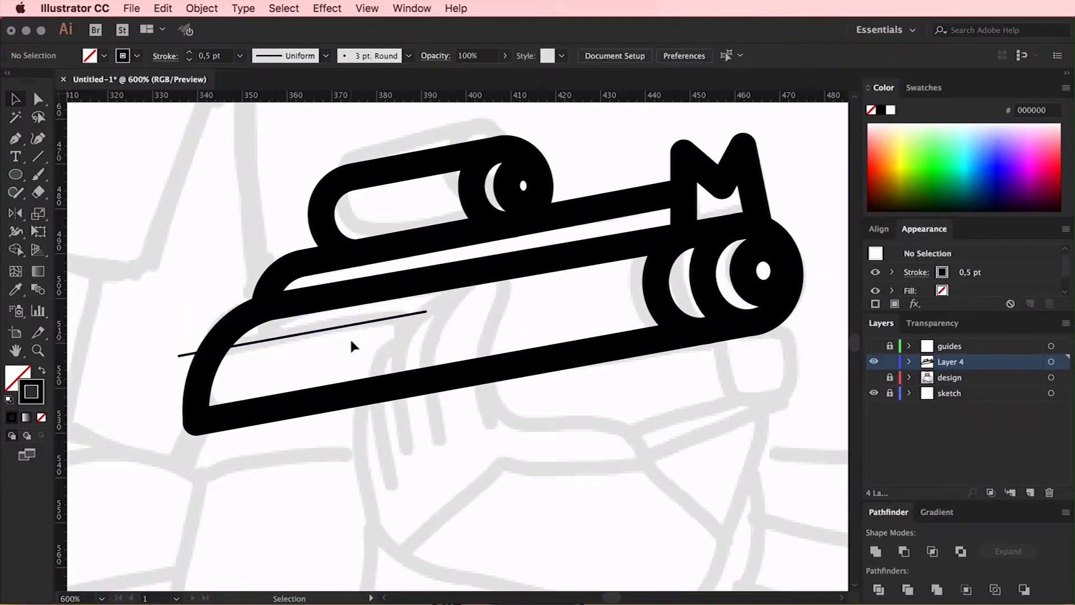
# Match the shortened line copy inside the barrel's rear to the blaster outline's 6 pt stroke
pyautogui.click(352, 324)
pyautogui.press('i')
pyautogui.click(485, 370)
# Draw a curved edge from the inner line's front end down to the lower barrel line and adjust its anchors and bend
pyautogui.press('p')
pyautogui.click(426, 312)
pyautogui.click(413, 351)
pyautogui.click(419, 382)
pyautogui.press('a')
pyautogui.click(414, 351)
pyautogui.click(430, 353)
pyautogui.click(414, 351)
pyautogui.moveTo(425, 311); pyautogui.dragTo(446, 308)
pyautogui.moveTo(414, 352); pyautogui.dragTo(395, 317)
pyautogui.moveTo(419, 382); pyautogui.dragTo(405, 385)
pyautogui.click(395, 317)
# Copy the barrel's rear quarter arc inward to close the inner panel's rear, and refine the panel's front corner
pyautogui.moveTo(409, 326); pyautogui.dragTo(112, 472)
pyautogui.press('super+c')
pyautogui.press('super+f')
pyautogui.press('v')
pyautogui.press('a')
pyautogui.moveTo(142, 431); pyautogui.dragTo(265, 411)
pyautogui.press('v')
pyautogui.click(481, 305)
pyautogui.click(447, 308)
pyautogui.moveTo(446, 308); pyautogui.dragTo(438, 314)
pyautogui.click(505, 311)
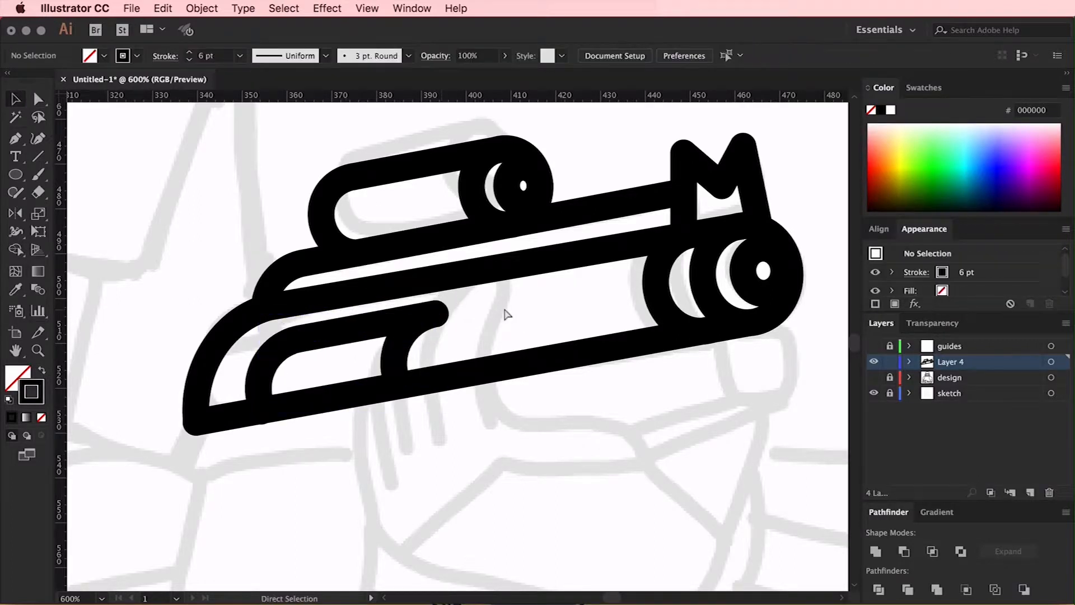
# Draw an open U-shaped piece hanging under the muzzle with the Pen tool
pyautogui.keyDown('alt'); pyautogui.keyDown('super'); pyautogui.click(550, 349); pyautogui.keyUp('super'); pyautogui.keyUp('alt')
pyautogui.press('p')
pyautogui.click(572, 332)
pyautogui.click(580, 371)
pyautogui.click(608, 367)
pyautogui.click(610, 319)
pyautogui.press('a')
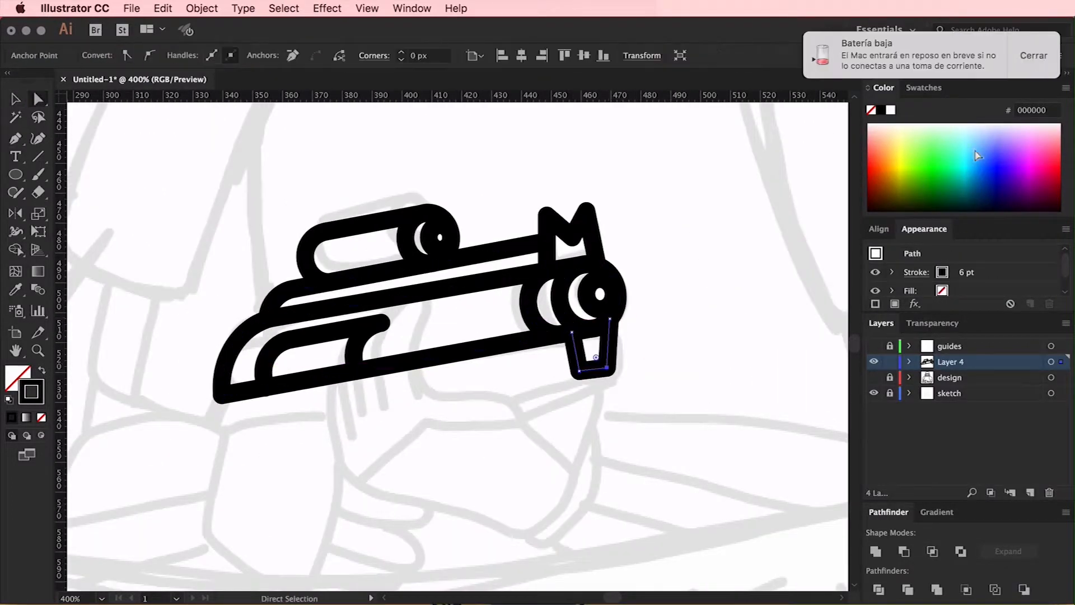
# Raise the base of the piece under the muzzle, shift its rear anchor and round its lower corners
pyautogui.moveTo(564, 356); pyautogui.dragTo(652, 384)
pyautogui.press('Up')
pyautogui.press('Up')
pyautogui.press('Up')
pyautogui.click(572, 333)
pyautogui.press('Left')
pyautogui.press('Left')
pyautogui.click(607, 370)
pyautogui.moveTo(579, 363); pyautogui.dragTo(595, 337)
pyautogui.click(672, 348)
pyautogui.press('super+equal')
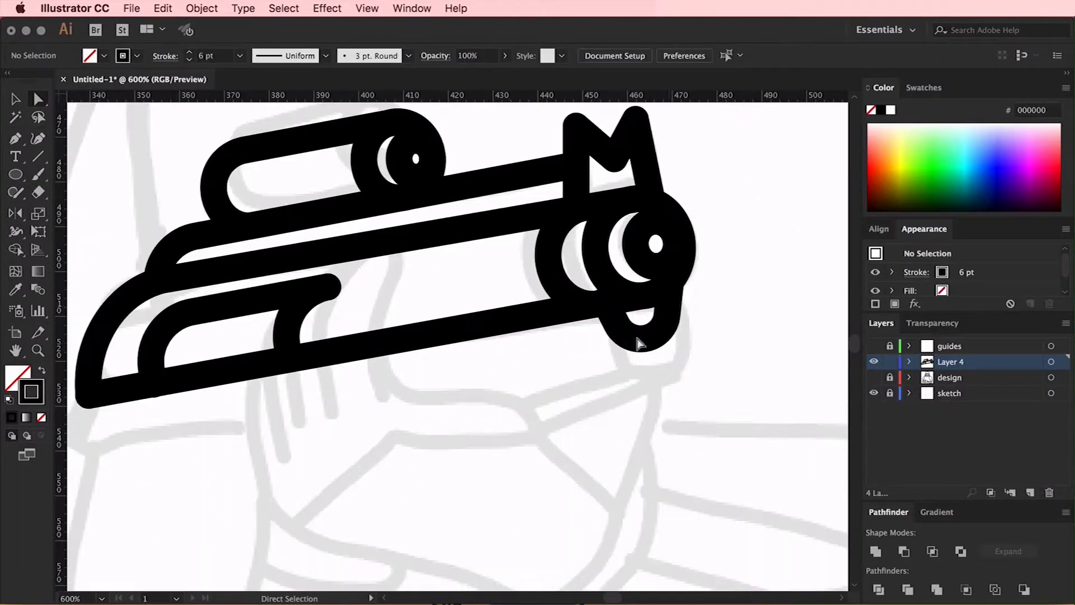
# Fine-tune the lower end of the inner panel's rear arc where it meets the lower barrel line
pyautogui.click(363, 345)
pyautogui.press('v')
pyautogui.click(155, 340)
pyautogui.press('a')
pyautogui.click(168, 355)
pyautogui.press('v')
pyautogui.click(235, 306)
pyautogui.click(379, 298)
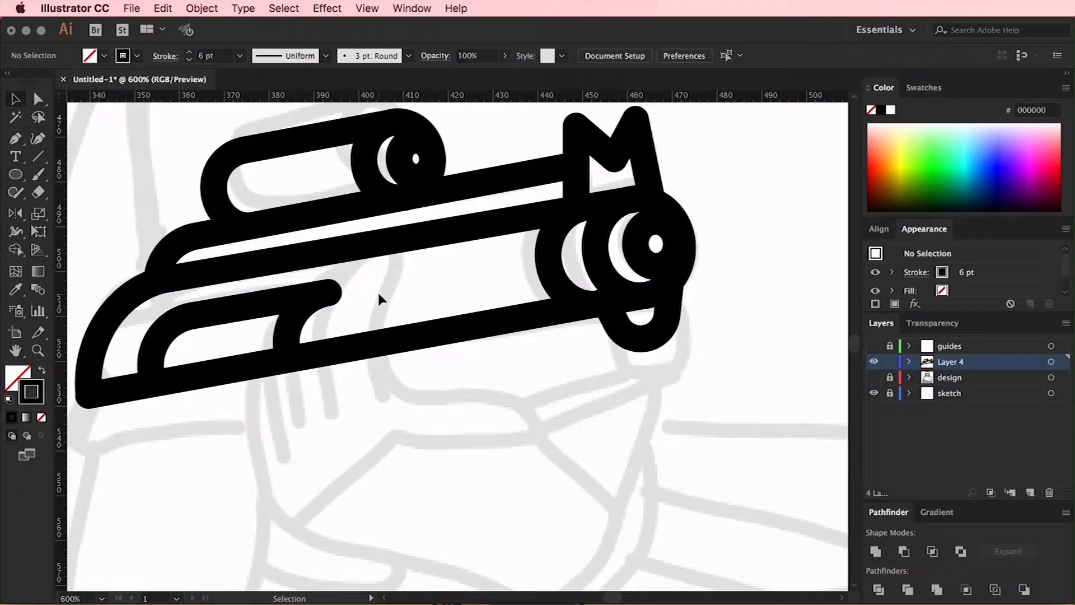
# Copy the lower barrel line, place the copy just beneath the barrel and shorten it from the rear
pyautogui.scroll(-2, 474, 297)
pyautogui.press('a')
pyautogui.click(475, 295)
pyautogui.press('super+c')
pyautogui.press('super+v')
pyautogui.press('v')
pyautogui.moveTo(528, 334); pyautogui.dragTo(432, 346)
pyautogui.moveTo(84, 409); pyautogui.dragTo(420, 349)
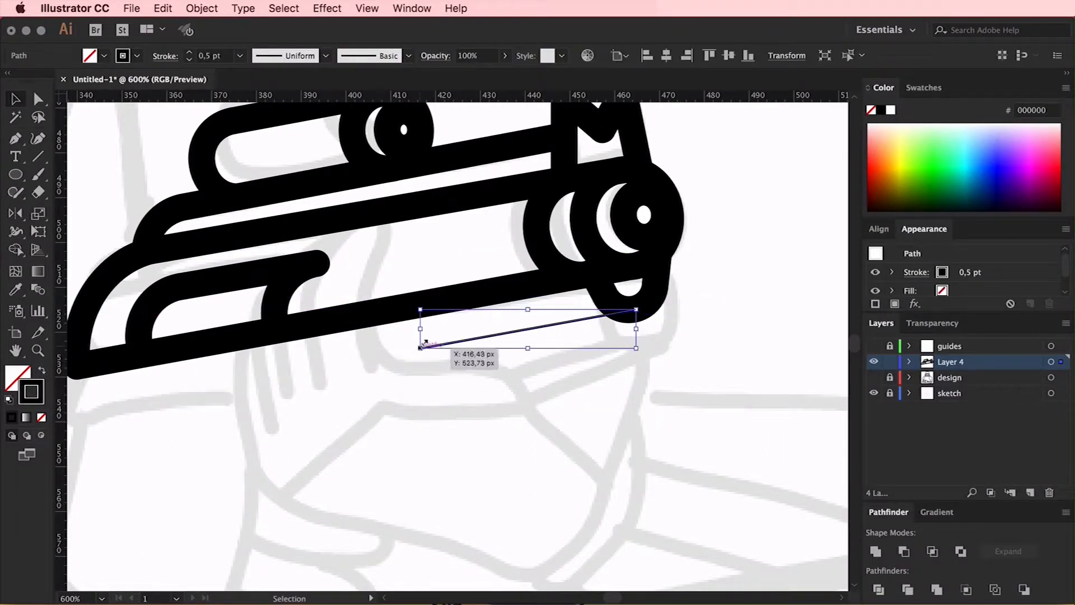
# Give the line beneath the barrel the 6 pt outline stroke and pull its front end back to the piece under the muzzle
pyautogui.press('i')
pyautogui.click(488, 292)
pyautogui.press('a')
pyautogui.moveTo(636, 309); pyautogui.dragTo(614, 314)
pyautogui.click(699, 316)
pyautogui.scroll(3, 699, 316)
pyautogui.press('super+minus')
pyautogui.press('super+minus')
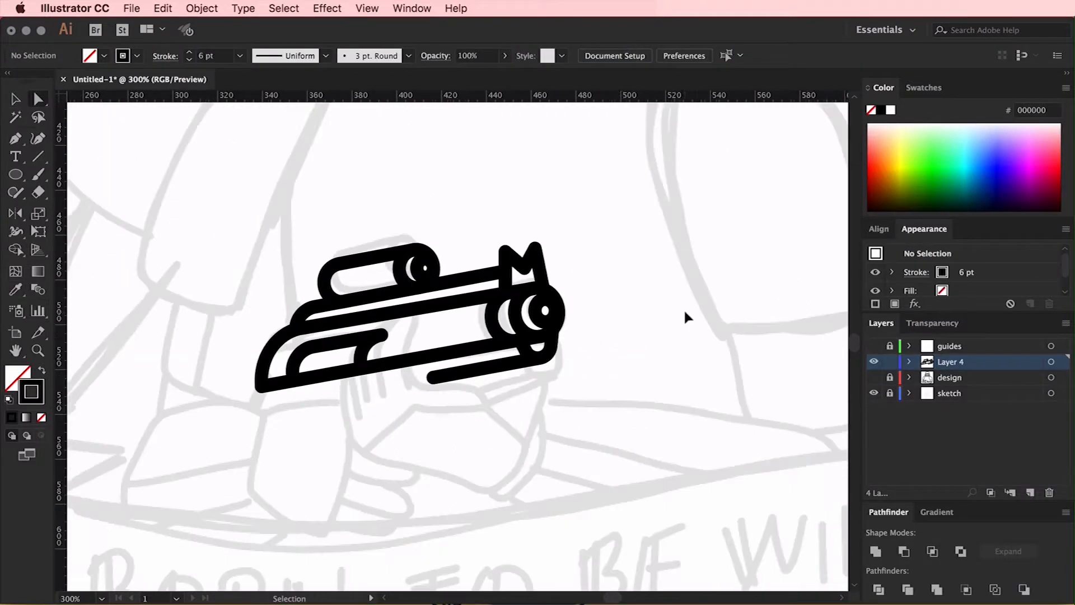
# Extend the rear end of the line beneath the barrel further back along the barrel's slope
pyautogui.press('super+equal')
pyautogui.press('super+equal')
pyautogui.scroll(-2, 681, 316)
pyautogui.hscroll(-4, 679, 312)
pyautogui.moveTo(526, 288); pyautogui.dragTo(372, 315)
pyautogui.click(381, 359)
# Group all the blaster parts and nudge the group forward and down
pyautogui.press('super+minus')
pyautogui.press('super+minus')
pyautogui.press('v')
pyautogui.moveTo(638, 182); pyautogui.dragTo(350, 381)
pyautogui.press('super+g')
pyautogui.press('Right')
pyautogui.press('Right')
pyautogui.press('Right')
pyautogui.press('Right')
pyautogui.press('Right')
pyautogui.press('Right')
pyautogui.press('Right')
pyautogui.press('Down')
pyautogui.press('Down')
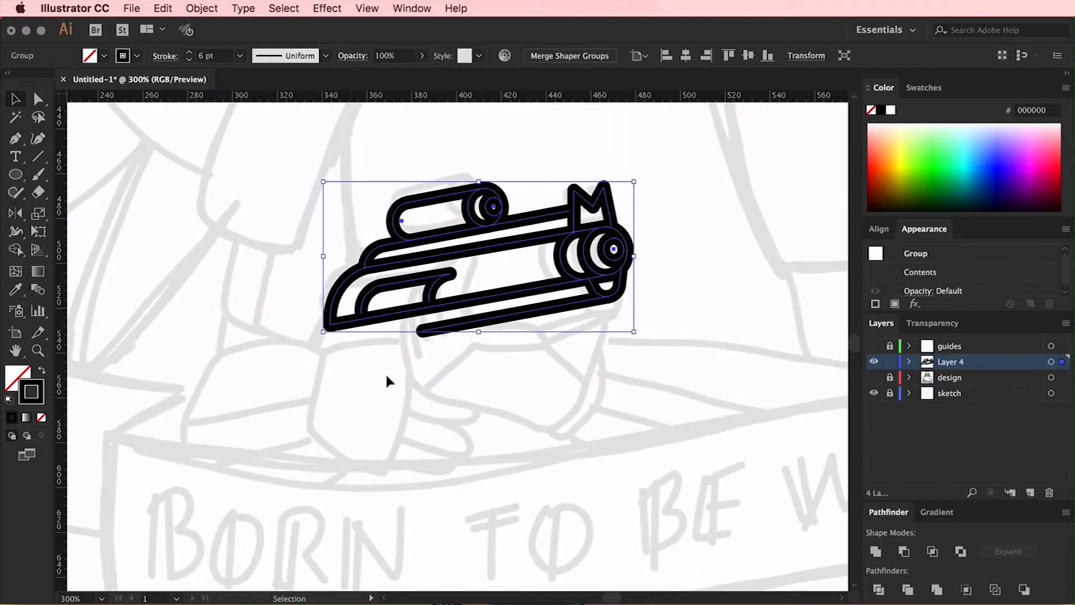
# Show the design layer and nudge the blaster group until it sits in the stormtrooper's hands
pyautogui.click(874, 378)
pyautogui.press('Right')
pyautogui.press('Right')
pyautogui.press('Right')
pyautogui.press('Right')
pyautogui.press('Right')
pyautogui.press('Right')
pyautogui.press('Right')
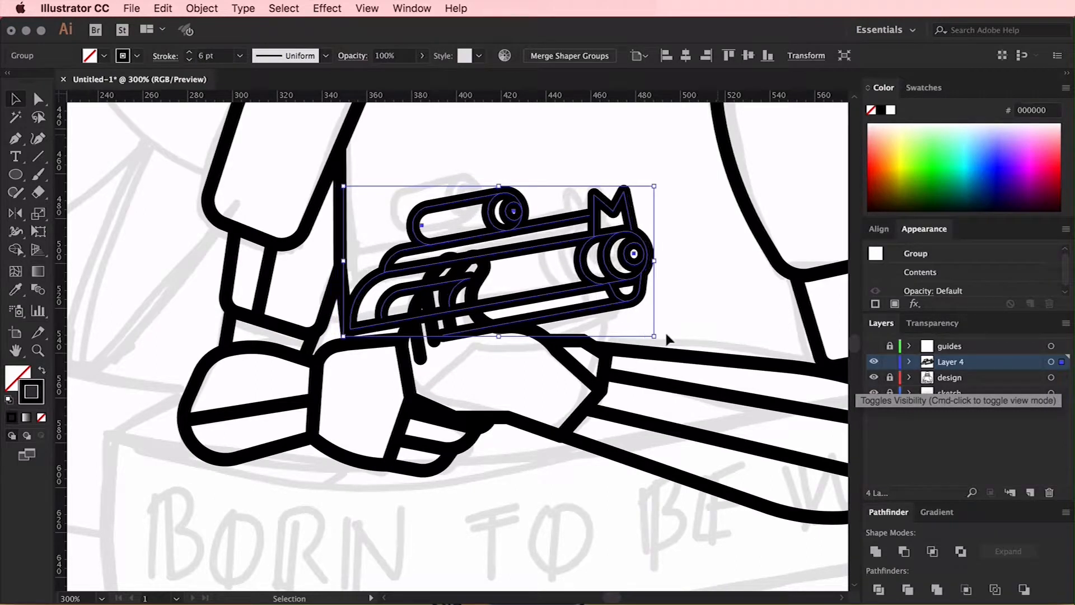
pyautogui.press('Right')
pyautogui.press('Right')
pyautogui.press('Right')
pyautogui.press('Up')
pyautogui.press('Up')
pyautogui.press('Up')
pyautogui.press('Up')
pyautogui.press('Up')
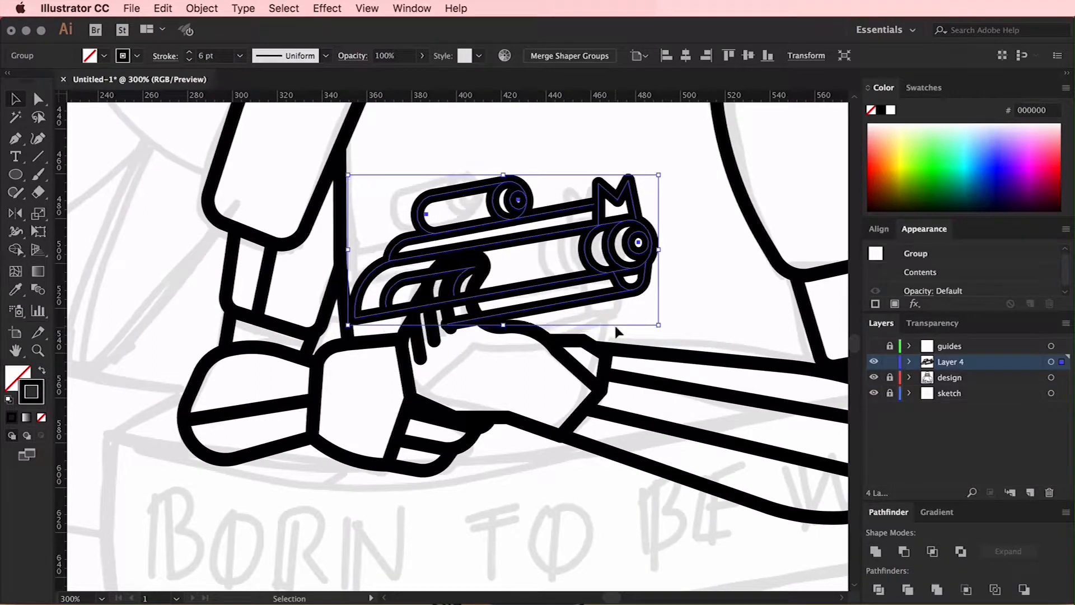
pyautogui.press('Right')
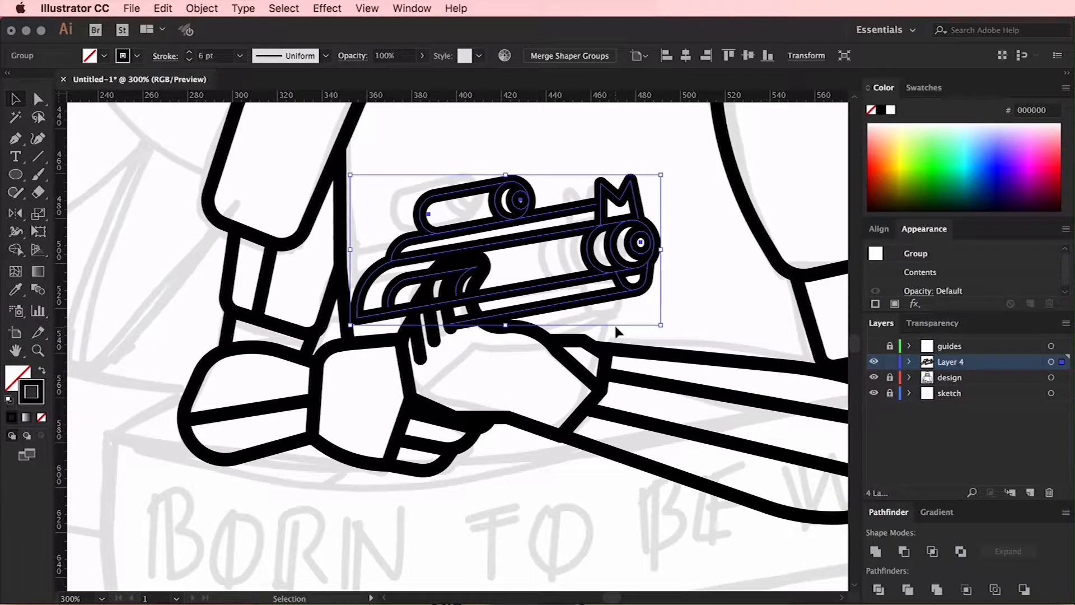
pyautogui.press('Down')
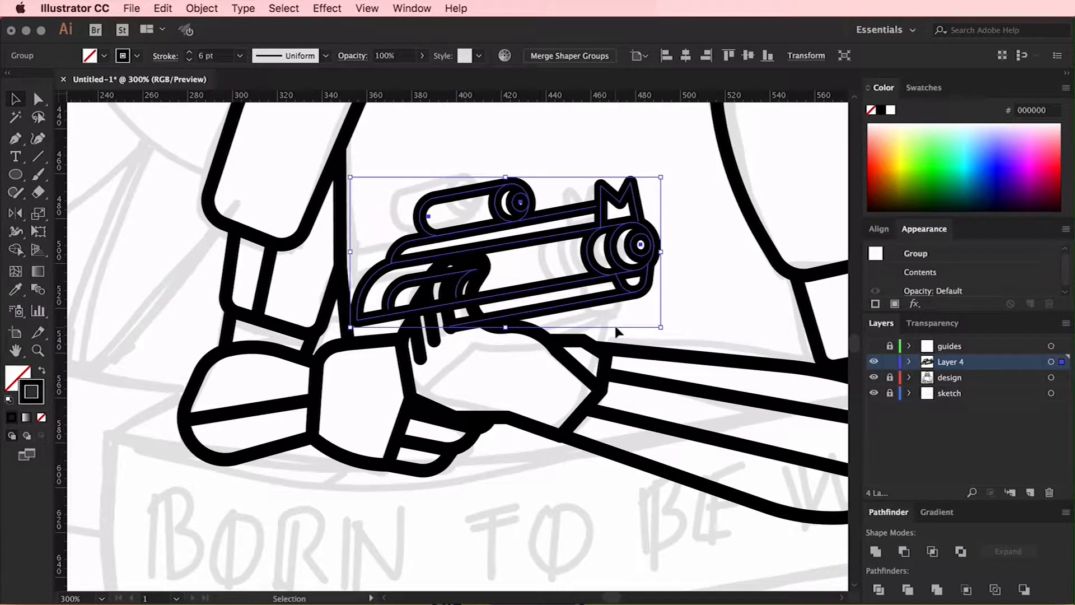
pyautogui.press('Down')
pyautogui.press('Down')
pyautogui.press('Down')
pyautogui.press('Down')
pyautogui.press('Down')
pyautogui.press('Left')
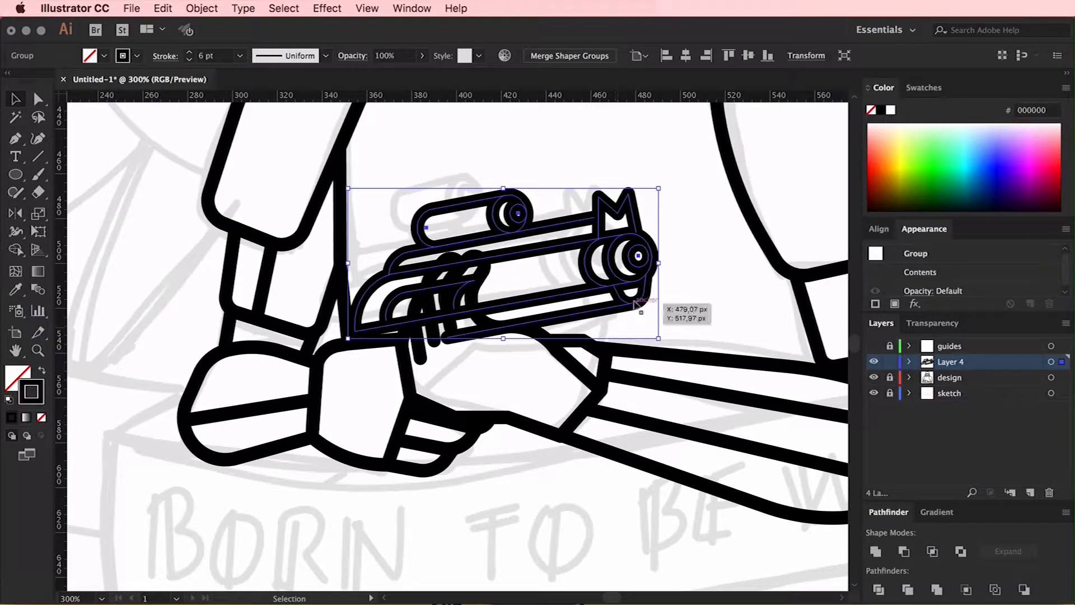
# Unlock the design layer and move the short line between the barrel's underside and the arm further toward the muzzle
pyautogui.click(679, 300)
pyautogui.press('p')
pyautogui.press('super+equal')
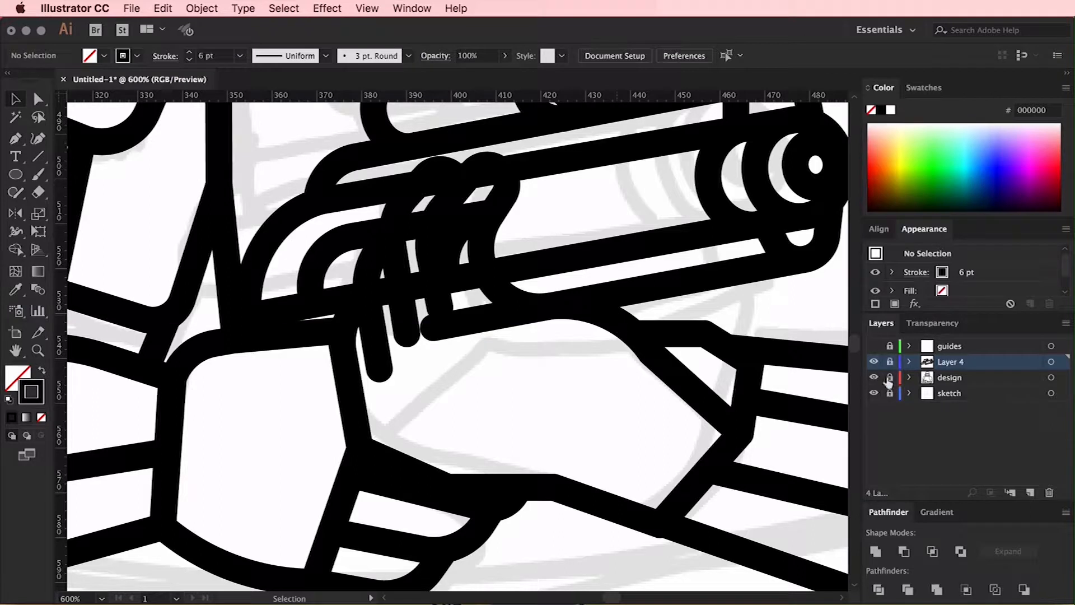
pyautogui.click(890, 377)
pyautogui.moveTo(561, 342); pyautogui.dragTo(583, 340)
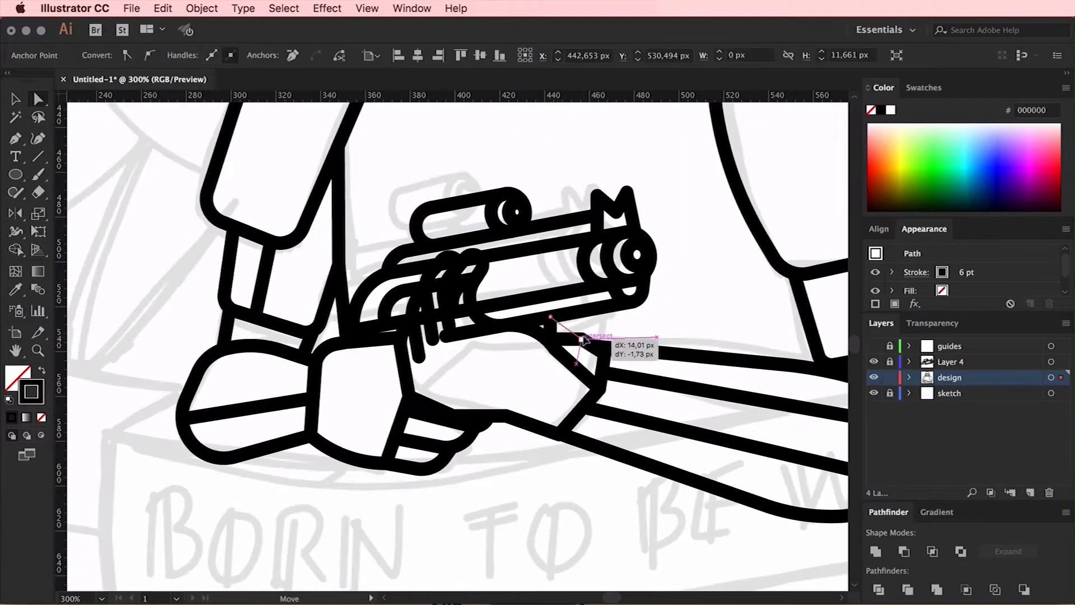
pyautogui.moveTo(551, 317); pyautogui.dragTo(572, 315)
pyautogui.click(648, 324)
# Shift the upper corner anchor of the hand plate behind the fingers slightly outward
pyautogui.scroll(2, 648, 324)
pyautogui.click(396, 384)
pyautogui.moveTo(396, 384); pyautogui.dragTo(399, 383)
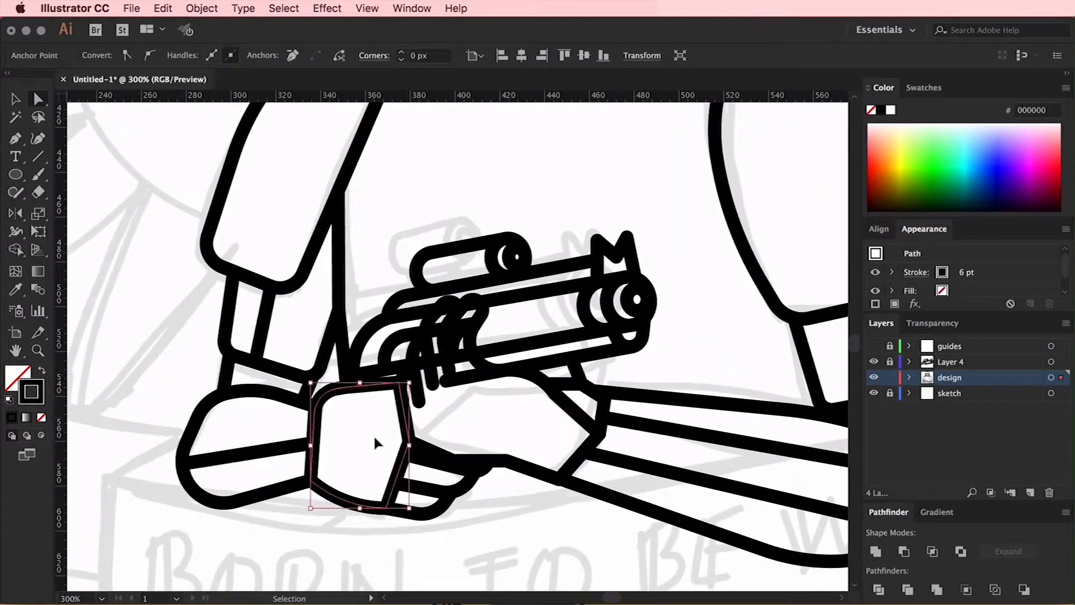
# Lock the design layer, unlock Layer 4, and tilt the blaster group slightly clockwise with small position nudges
pyautogui.click(890, 378)
pyautogui.click(890, 361)
pyautogui.click(951, 362)
pyautogui.press('v')
pyautogui.click(451, 288)
pyautogui.moveTo(662, 226)
pyautogui.mouseDown()
pyautogui.moveTo(684, 250)
pyautogui.moveTo(669, 232)
pyautogui.mouseUp()
pyautogui.press('Up')
pyautogui.press('Up')
pyautogui.press('Left')
pyautogui.click(687, 321)
pyautogui.click(635, 314)
pyautogui.press('Right')
pyautogui.press('Right')
pyautogui.click(689, 335)
# Fine-tune the blaster's rear placement against the torso and hand
pyautogui.press('super+minus')
pyautogui.press('super+minus')
pyautogui.scroll(4, 703, 332)
pyautogui.click(457, 415)
pyautogui.moveTo(328, 401); pyautogui.dragTo(320, 397)
pyautogui.press('Right')
pyautogui.press('Right')
pyautogui.press('Right')
pyautogui.press('Right')
pyautogui.click(447, 360)
pyautogui.hscroll(-1, 447, 360)
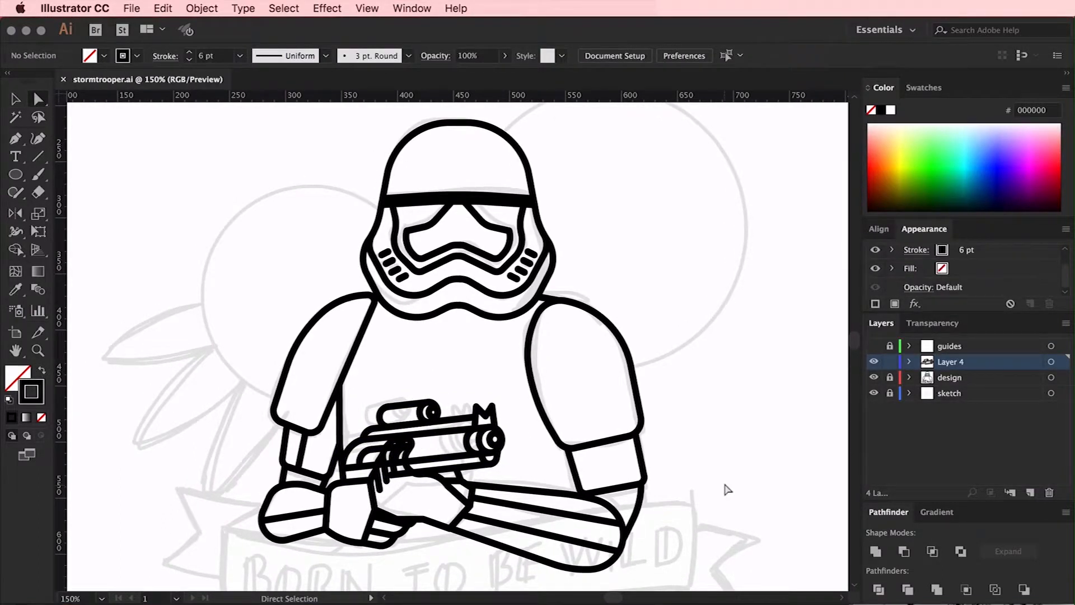
# Duplicate the whole stormtrooper drawing beyond the artboard's right edge, and make the sketch layer active
pyautogui.press('super+minus')
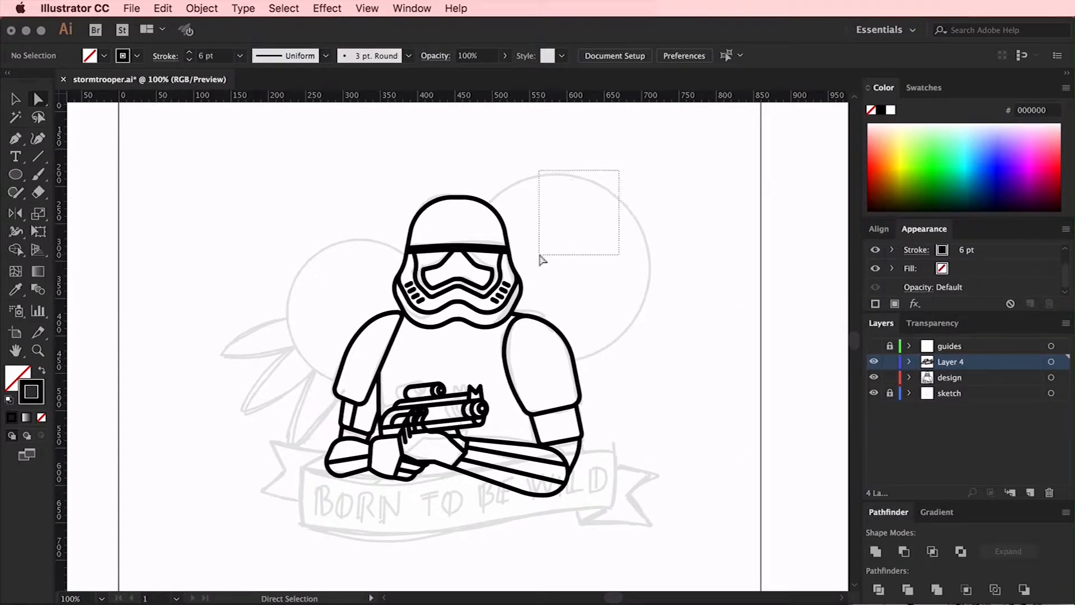
pyautogui.press('v')
pyautogui.moveTo(624, 179); pyautogui.dragTo(256, 535)
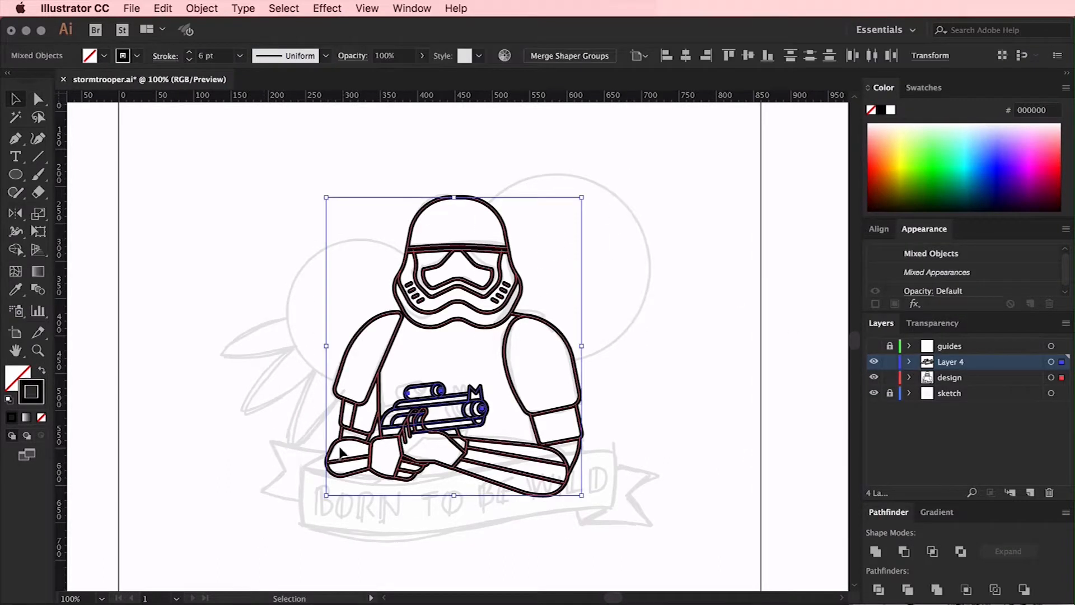
pyautogui.moveTo(332, 459); pyautogui.dragTo(788, 459)
pyautogui.hscroll(5, 683, 465)
pyautogui.click(513, 435)
pyautogui.hscroll(-6, 515, 435)
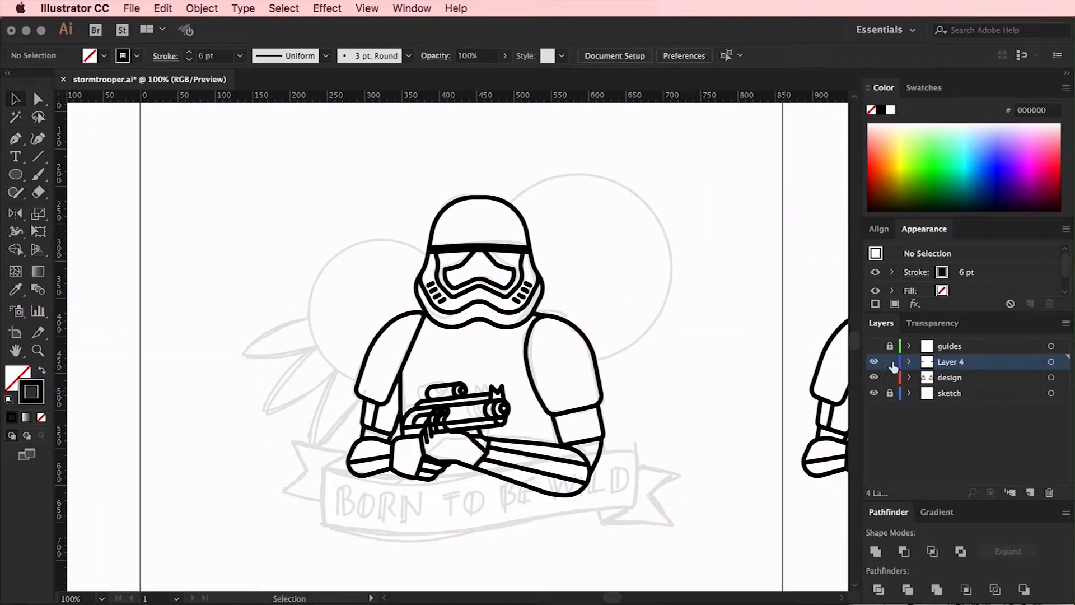
pyautogui.click(947, 394)
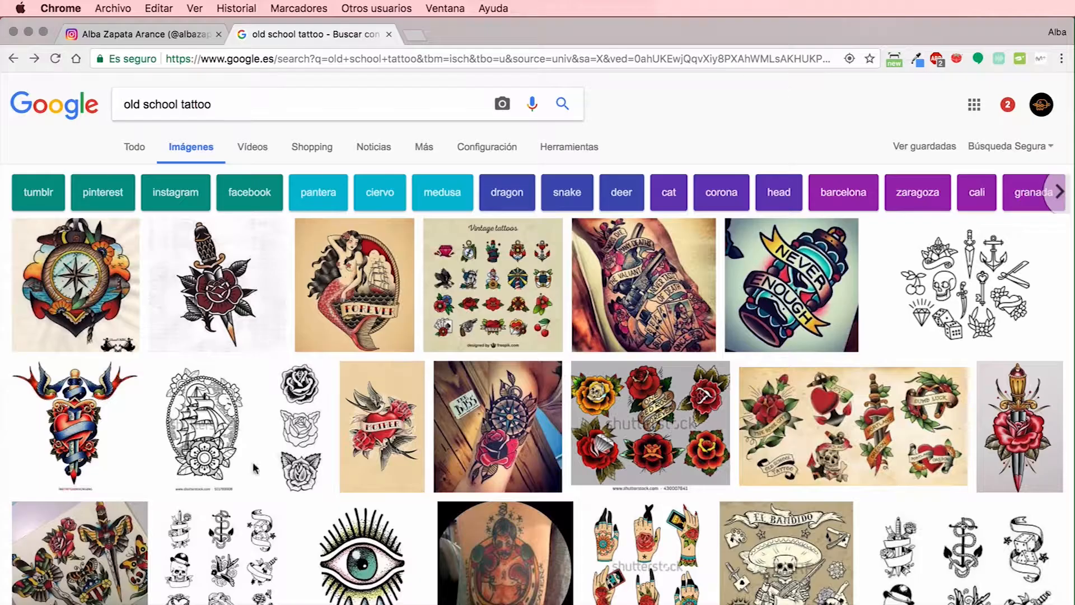
# Switch to Chrome and examine the old school tattoo image results, enlarging the compass, the mermaid and the tattooed-skin examples
pyautogui.click(35, 291)
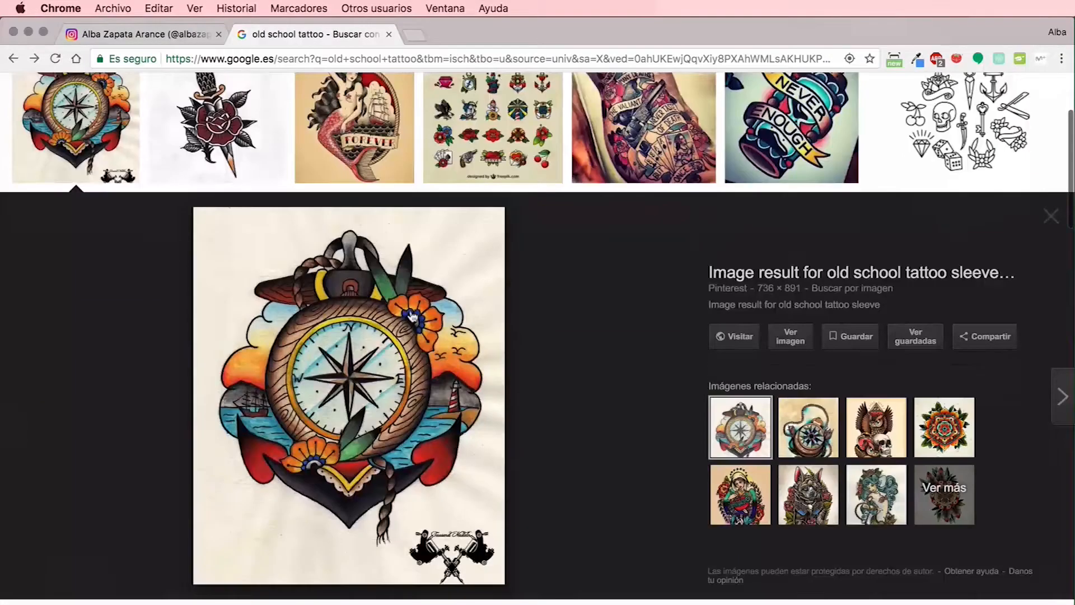
pyautogui.click(412, 141)
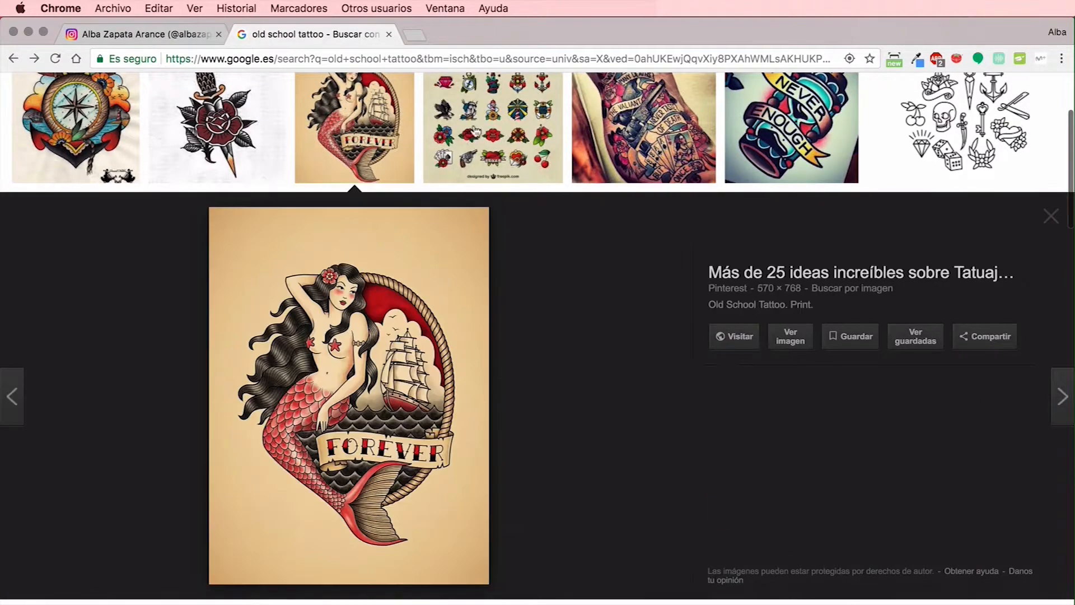
pyautogui.click(654, 133)
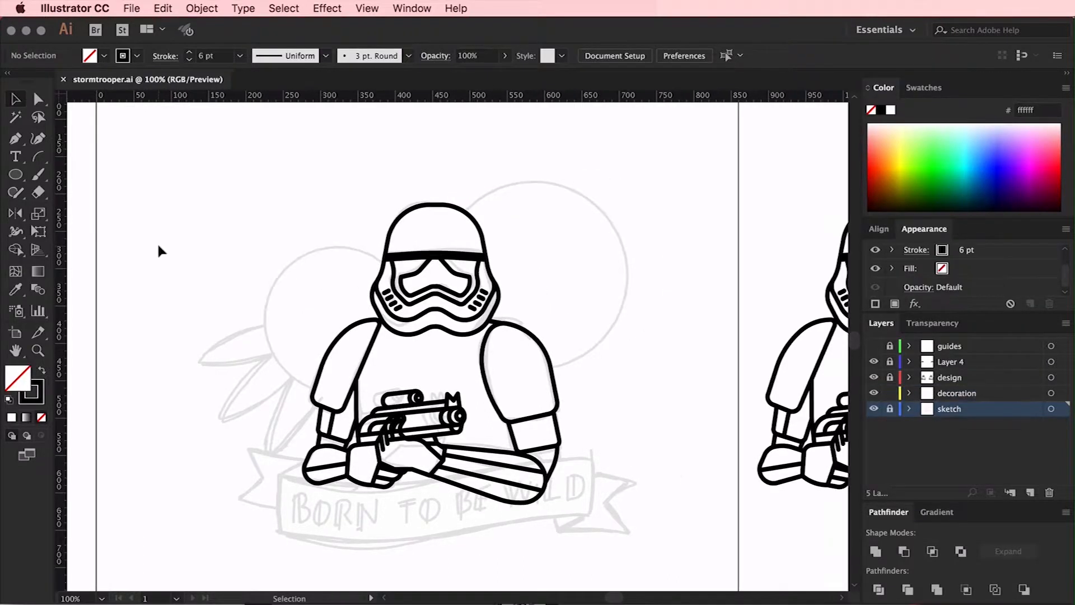
# Open the recent file flores old school.ai and place its flower on the decoration layer beside the helmet, over the larger sketched circle
pyautogui.click(132, 9)
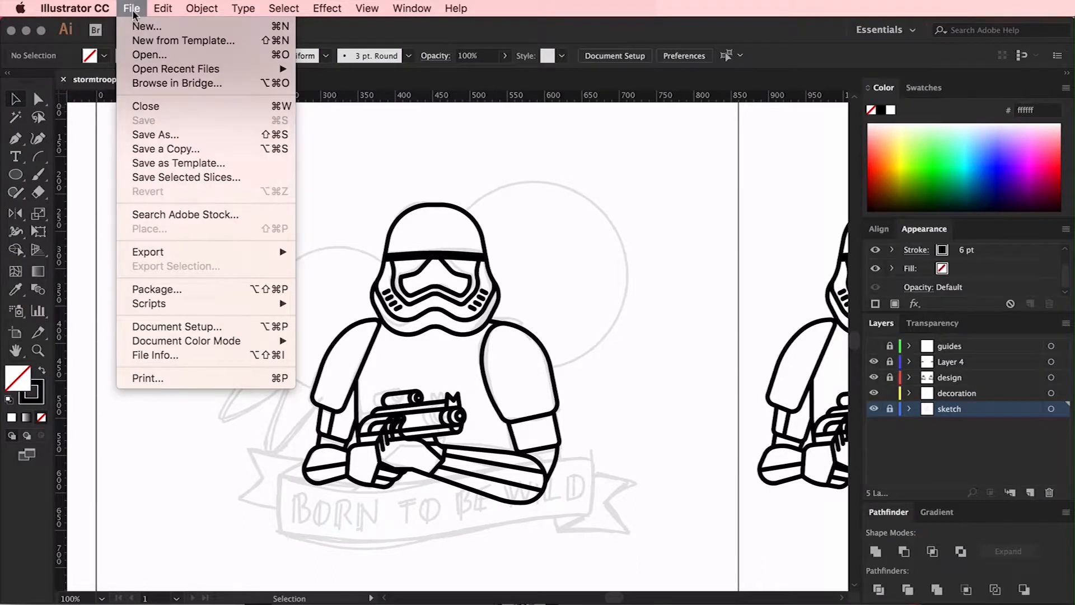
pyautogui.moveTo(200, 73)
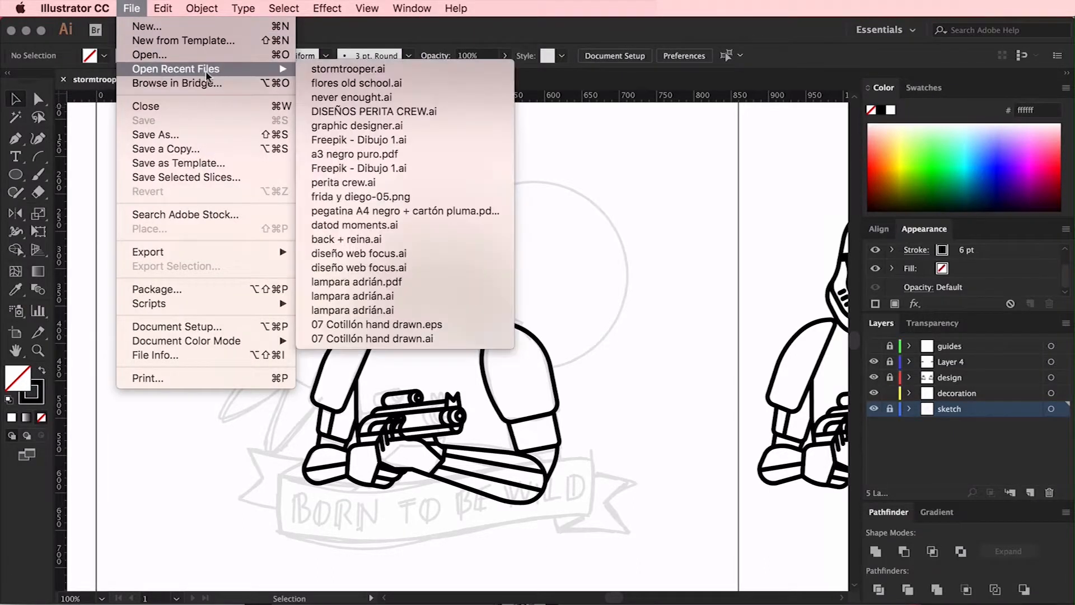
pyautogui.click(351, 70)
pyautogui.moveTo(572, 345); pyautogui.dragTo(620, 197)
pyautogui.click(645, 195)
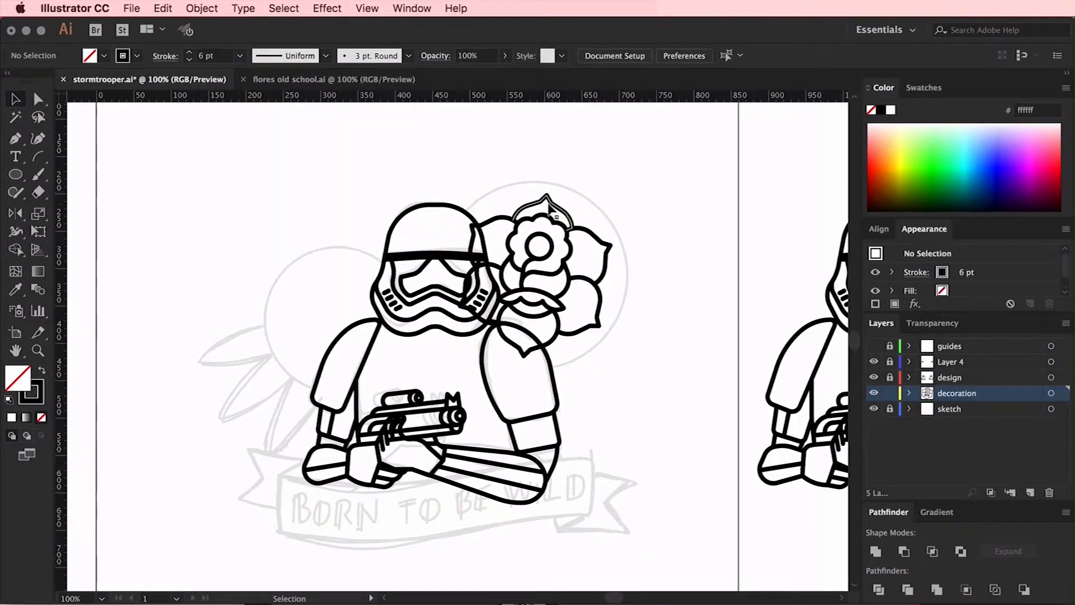
# Copy the five-petalled flower from flores old school.ai into the stormtrooper drawing and place it over the smaller sketched circle
pyautogui.click(335, 80)
pyautogui.moveTo(395, 366); pyautogui.dragTo(538, 306)
pyautogui.moveTo(472, 304); pyautogui.dragTo(479, 280)
pyautogui.press('Right')
pyautogui.press('Right')
pyautogui.press('Right')
pyautogui.press('Right')
pyautogui.press('Up')
pyautogui.press('Up')
pyautogui.press('Up')
pyautogui.press('Up')
pyautogui.press('Up')
pyautogui.press('Up')
pyautogui.press('Up')
pyautogui.press('Up')
pyautogui.press('Up')
pyautogui.press('Up')
pyautogui.press('Up')
pyautogui.press('Up')
pyautogui.press('Down')
pyautogui.press('Down')
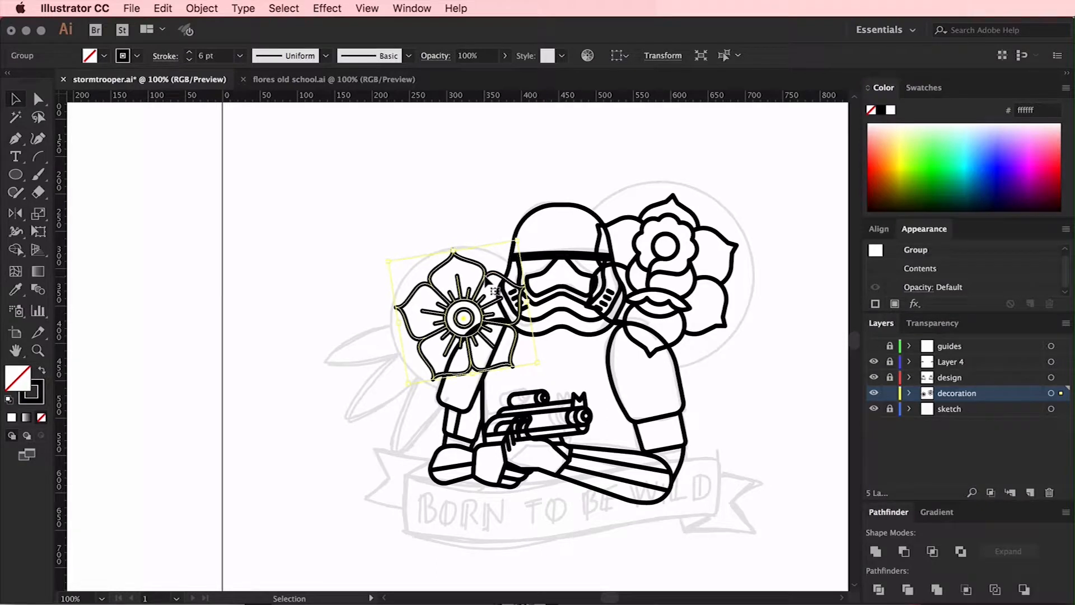
# Rotate the five-petalled flower upright and adjust its position beside the helmet
pyautogui.press('super+=')
pyautogui.moveTo(493, 279); pyautogui.dragTo(457, 280)
pyautogui.moveTo(406, 245); pyautogui.dragTo(414, 246)
pyautogui.click(398, 193)
pyautogui.hscroll(1, 398, 193)
pyautogui.click(424, 268)
pyautogui.click(392, 196)
# Copy the leaf from flores old school.ai and place it over the sketched leaves beside the five-petalled flower
pyautogui.click(333, 80)
pyautogui.click(432, 269)
pyautogui.click(150, 80)
pyautogui.moveTo(274, 335); pyautogui.dragTo(304, 288)
pyautogui.press('super+f')
pyautogui.moveTo(528, 206); pyautogui.dragTo(289, 340)
pyautogui.moveTo(245, 266); pyautogui.dragTo(213, 373)
# Refine the leaf's angle and position, and add a second, steeper leaf beneath it at the flower's edge
pyautogui.moveTo(291, 340); pyautogui.dragTo(312, 355)
pyautogui.moveTo(389, 319); pyautogui.dragTo(394, 330)
pyautogui.moveTo(314, 356); pyautogui.dragTo(354, 337)
pyautogui.moveTo(262, 374); pyautogui.dragTo(265, 380)
pyautogui.click(320, 471)
pyautogui.moveTo(364, 313)
pyautogui.mouseDown()
pyautogui.moveTo(372, 389)
pyautogui.moveTo(394, 358)
pyautogui.mouseUp()
pyautogui.moveTo(352, 405); pyautogui.dragTo(360, 385)
pyautogui.click(372, 479)
# Scale the two leaves together to about 110 by 109 px and nudge them against the five-petalled flower
pyautogui.moveTo(231, 350); pyautogui.dragTo(321, 438)
pyautogui.moveTo(258, 453); pyautogui.dragTo(276, 434)
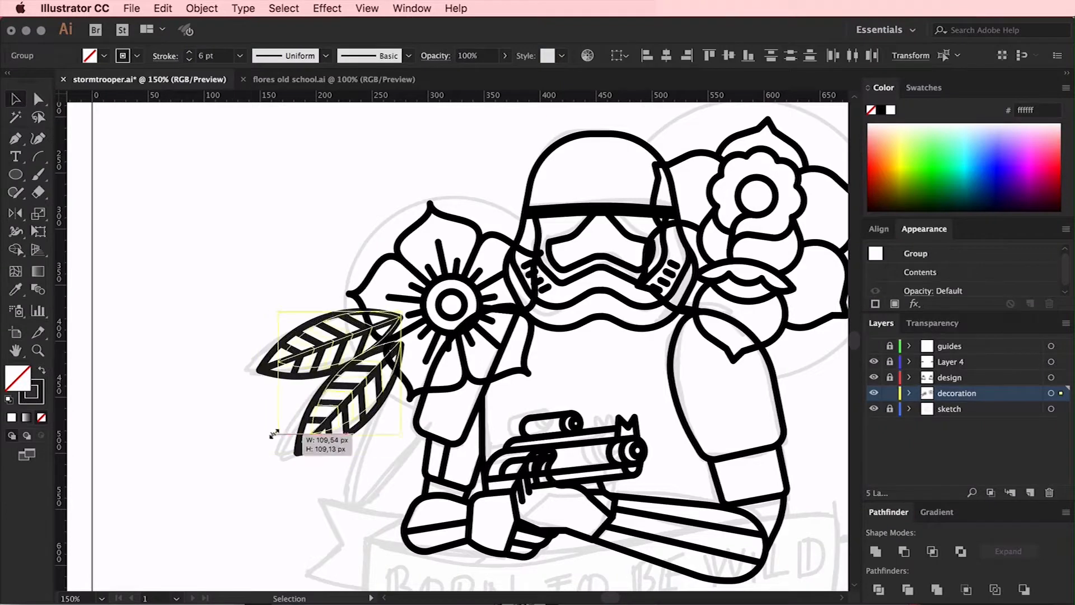
pyautogui.moveTo(352, 399); pyautogui.dragTo(348, 403)
pyautogui.click(395, 426)
# Add a third leaf below the pair, rotate it to fan outward, and nudge the three leaves together
pyautogui.moveTo(389, 358); pyautogui.dragTo(430, 364)
pyautogui.click(358, 387)
pyautogui.moveTo(406, 336); pyautogui.dragTo(415, 344)
pyautogui.moveTo(383, 428); pyautogui.dragTo(387, 424)
pyautogui.click(313, 476)
pyautogui.hscroll(5, 269, 358)
pyautogui.moveTo(179, 304); pyautogui.dragTo(291, 437)
pyautogui.moveTo(273, 390); pyautogui.dragTo(277, 387)
pyautogui.click(233, 500)
pyautogui.press('super+minus')
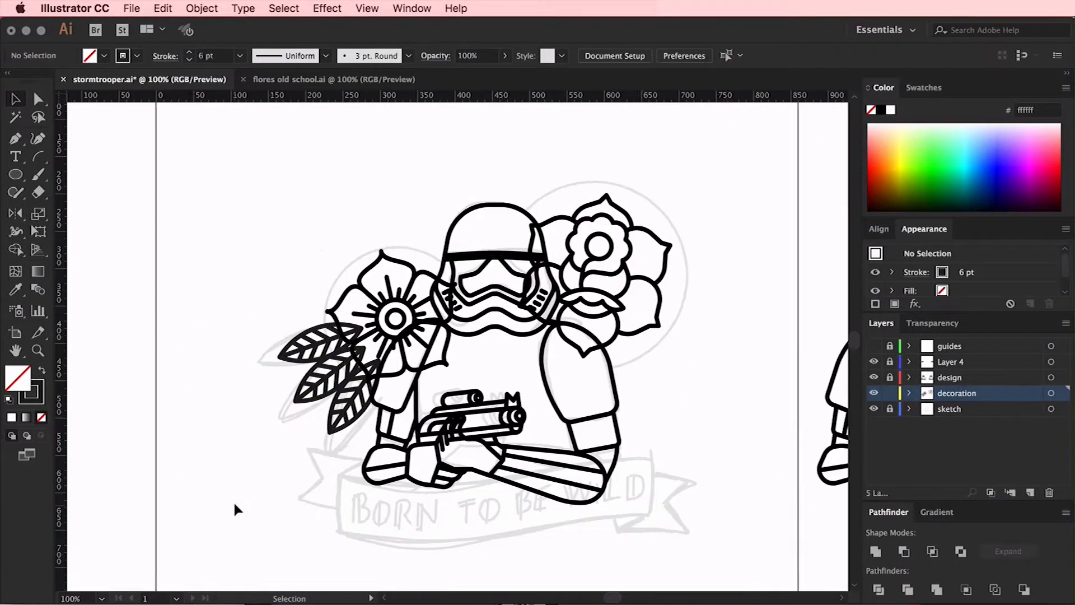
# Duplicate two leaves above the five-petalled flower and rotate them to point upward
pyautogui.hscroll(5, 233, 500)
pyautogui.moveTo(272, 340); pyautogui.dragTo(329, 222)
pyautogui.moveTo(327, 199); pyautogui.dragTo(391, 278)
pyautogui.moveTo(317, 257); pyautogui.dragTo(359, 266)
pyautogui.click(393, 168)
pyautogui.moveTo(272, 340); pyautogui.dragTo(385, 245)
pyautogui.moveTo(331, 200); pyautogui.dragTo(405, 243)
pyautogui.keyDown('shift'); pyautogui.click(370, 230); pyautogui.keyUp('shift')
pyautogui.click(451, 181)
# Reflect the two upper leaves, move them between the helmet and the rose, and fine-tune their rotation
pyautogui.press('o')
pyautogui.moveTo(445, 235); pyautogui.dragTo(443, 400)
pyautogui.press('v')
pyautogui.moveTo(619, 367); pyautogui.dragTo(519, 191)
pyautogui.moveTo(525, 135); pyautogui.dragTo(510, 135)
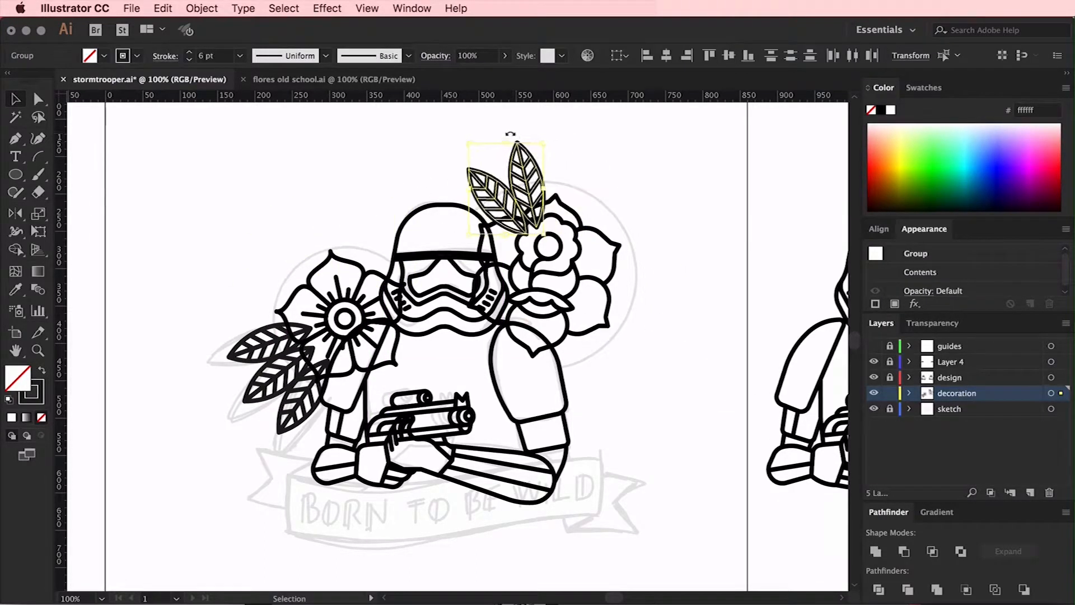
# Copy leaves from the rose to the top of the five-petalled flower and rotate them to fan outward
pyautogui.click(645, 206)
pyautogui.keyDown('alt'); pyautogui.moveTo(528, 187); pyautogui.dragTo(360, 234); pyautogui.keyUp('alt')
pyautogui.moveTo(353, 187); pyautogui.dragTo(378, 184)
pyautogui.click(392, 154)
pyautogui.moveTo(363, 229); pyautogui.dragTo(296, 250)
pyautogui.moveTo(321, 196); pyautogui.dragTo(260, 209)
pyautogui.moveTo(370, 225); pyautogui.dragTo(338, 224)
pyautogui.moveTo(359, 188); pyautogui.dragTo(335, 155)
pyautogui.keyDown('shift'); pyautogui.click(285, 234); pyautogui.keyUp('shift')
# Shift the five-petalled flower and its lower leaves slightly upward toward the helmet, and refine the upper leaves' placement and rotation
pyautogui.keyDown('shift'); pyautogui.click(332, 304); pyautogui.keyUp('shift')
pyautogui.keyDown('shift'); pyautogui.click(266, 363); pyautogui.keyUp('shift')
pyautogui.keyDown('shift'); pyautogui.click(291, 392); pyautogui.keyUp('shift')
pyautogui.keyDown('shift'); pyautogui.click(258, 331); pyautogui.keyUp('shift')
pyautogui.moveTo(331, 305); pyautogui.dragTo(338, 291)
pyautogui.moveTo(315, 161); pyautogui.dragTo(329, 161)
pyautogui.moveTo(348, 235); pyautogui.dragTo(341, 233)
pyautogui.moveTo(328, 157); pyautogui.dragTo(332, 156)
pyautogui.moveTo(343, 224); pyautogui.dragTo(341, 219)
pyautogui.moveTo(324, 155); pyautogui.dragTo(344, 154)
# Delete the surplus lower leaf beside the five-petalled flower and fine-tune the rotation of the leaf next to the helmet
pyautogui.moveTo(256, 336); pyautogui.dragTo(258, 337)
pyautogui.press('Delete')
pyautogui.moveTo(280, 352); pyautogui.dragTo(263, 402)
pyautogui.click(317, 213)
pyautogui.keyDown('shift'); pyautogui.click(362, 204); pyautogui.keyUp('shift')
pyautogui.moveTo(362, 161); pyautogui.dragTo(353, 161)
pyautogui.click(280, 174)
# Move the outer upper leaf to the five-petalled flower's lower side, rotate it outward, and adjust the remaining leaves
pyautogui.moveTo(317, 196); pyautogui.dragTo(273, 289)
pyautogui.moveTo(302, 259); pyautogui.dragTo(227, 275)
pyautogui.moveTo(283, 303); pyautogui.dragTo(305, 325)
pyautogui.click(237, 459)
pyautogui.click(365, 201)
pyautogui.moveTo(366, 200); pyautogui.dragTo(369, 209)
pyautogui.click(404, 145)
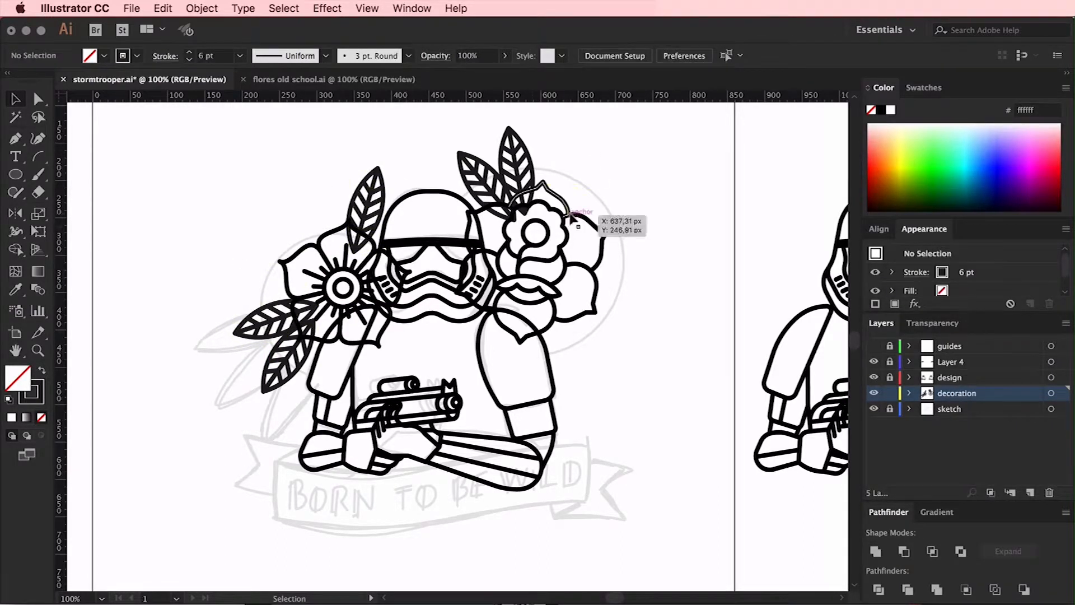
# Adjust the pair of leaves above the rose so they sit closer to its petals
pyautogui.click(577, 215)
pyautogui.moveTo(552, 131); pyautogui.dragTo(476, 168)
pyautogui.click(599, 164)
pyautogui.moveTo(493, 116); pyautogui.dragTo(475, 173)
# Duplicate the rose's leaf pair beneath the flower and rotate the copy to point downward beside the shoulder
pyautogui.moveTo(501, 174); pyautogui.dragTo(620, 384)
pyautogui.moveTo(606, 329); pyautogui.dragTo(666, 484)
pyautogui.moveTo(594, 374); pyautogui.dragTo(555, 350)
pyautogui.moveTo(617, 416); pyautogui.dragTo(622, 412)
pyautogui.click(626, 405)
pyautogui.click(604, 364)
pyautogui.moveTo(621, 374); pyautogui.dragTo(625, 367)
pyautogui.click(646, 374)
# Scale the rose and its upper leaves down slightly, and refit the lower leaf pair against the petals
pyautogui.moveTo(634, 307); pyautogui.dragTo(575, 338)
pyautogui.moveTo(580, 151); pyautogui.dragTo(523, 213)
pyautogui.moveTo(620, 128); pyautogui.dragTo(611, 144)
pyautogui.moveTo(587, 234); pyautogui.dragTo(588, 231)
pyautogui.click(649, 372)
pyautogui.moveTo(589, 367); pyautogui.dragTo(574, 346)
pyautogui.moveTo(620, 412); pyautogui.dragTo(612, 419)
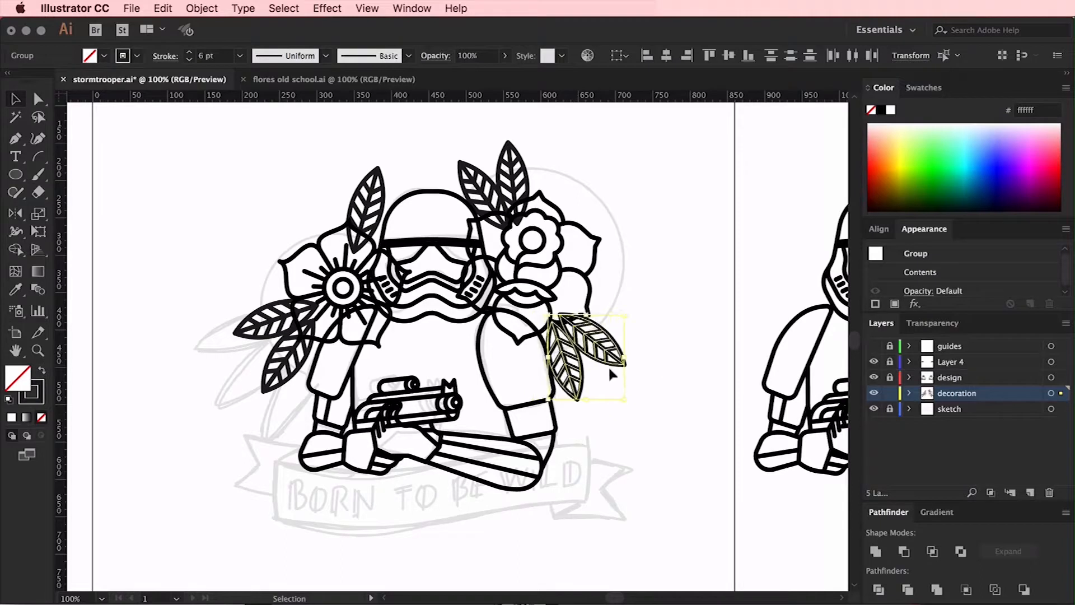
pyautogui.moveTo(600, 359); pyautogui.dragTo(611, 354)
pyautogui.click(640, 383)
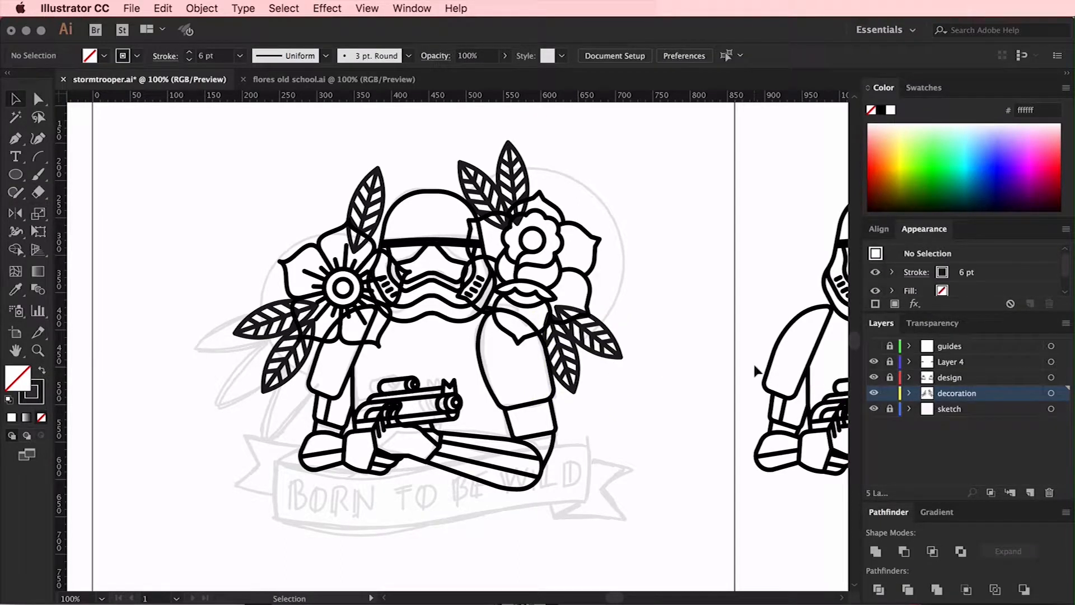
# Duplicate the rose with all its leaves beyond the artboard's left edge
pyautogui.moveTo(610, 163); pyautogui.dragTo(286, 358)
pyautogui.moveTo(596, 331); pyautogui.dragTo(56, 324)
pyautogui.click(661, 359)
pyautogui.hscroll(3, 661, 358)
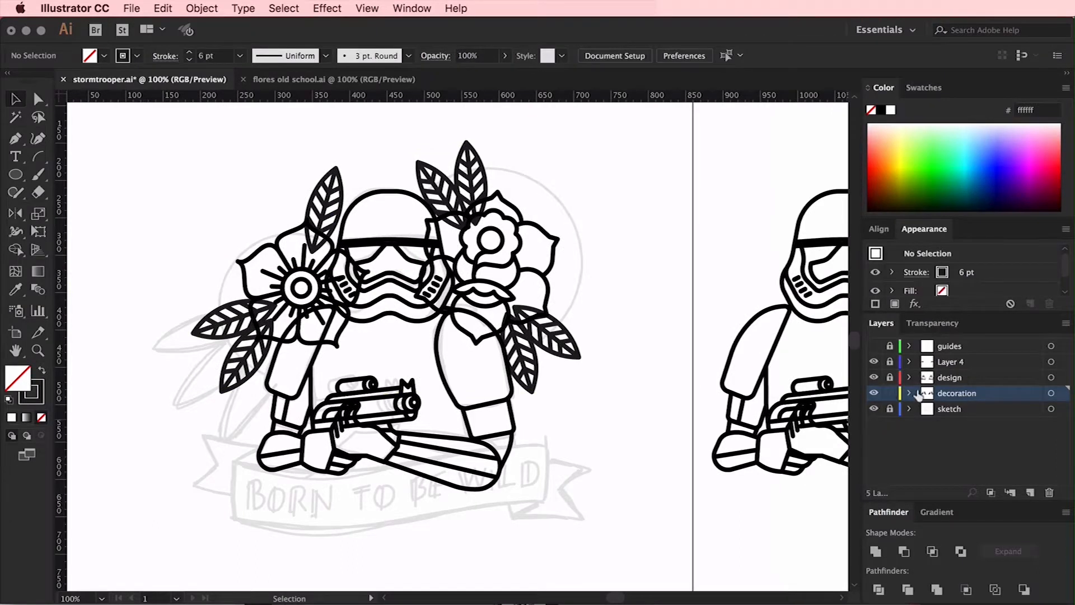
# Draw a four-point open path with the Pen tool along the sketched banner's upper edge, crossing the forearms
pyautogui.hscroll(-3, 528, 367)
pyautogui.press('super+plus')
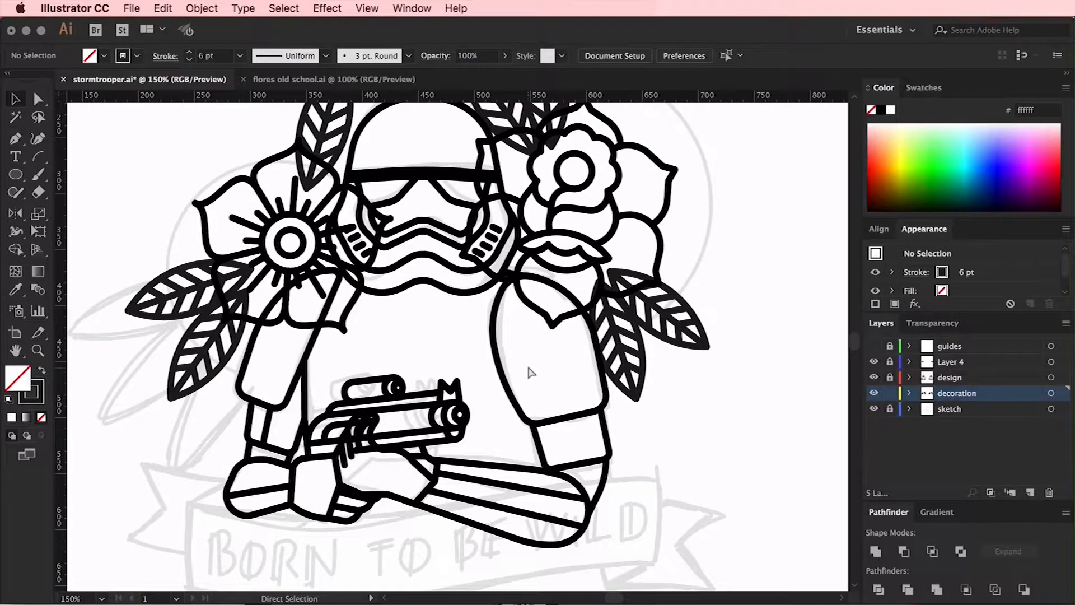
pyautogui.scroll(-5, 529, 369)
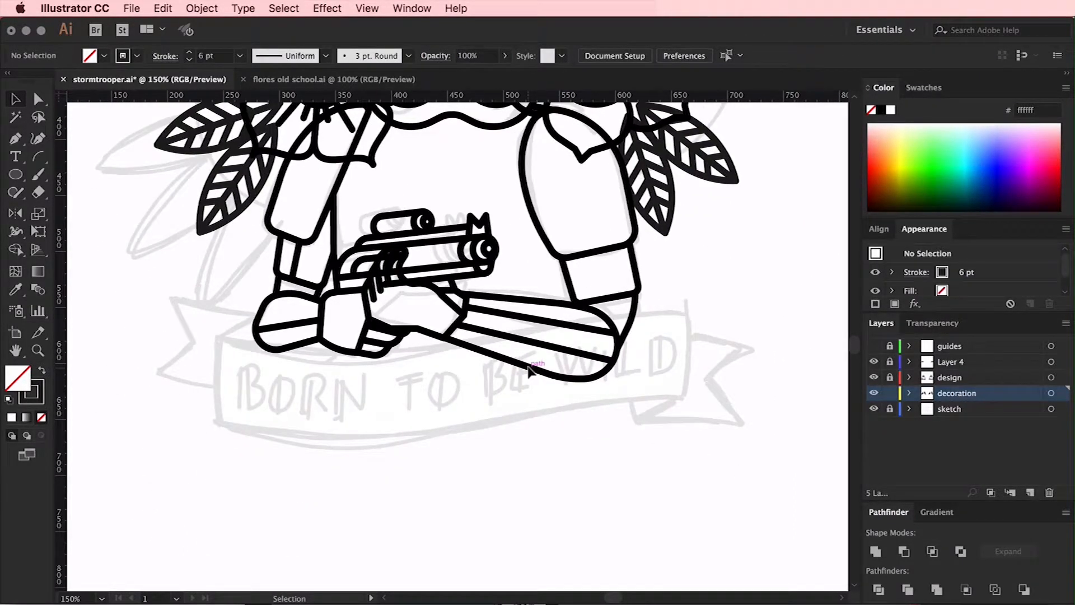
pyautogui.press('p')
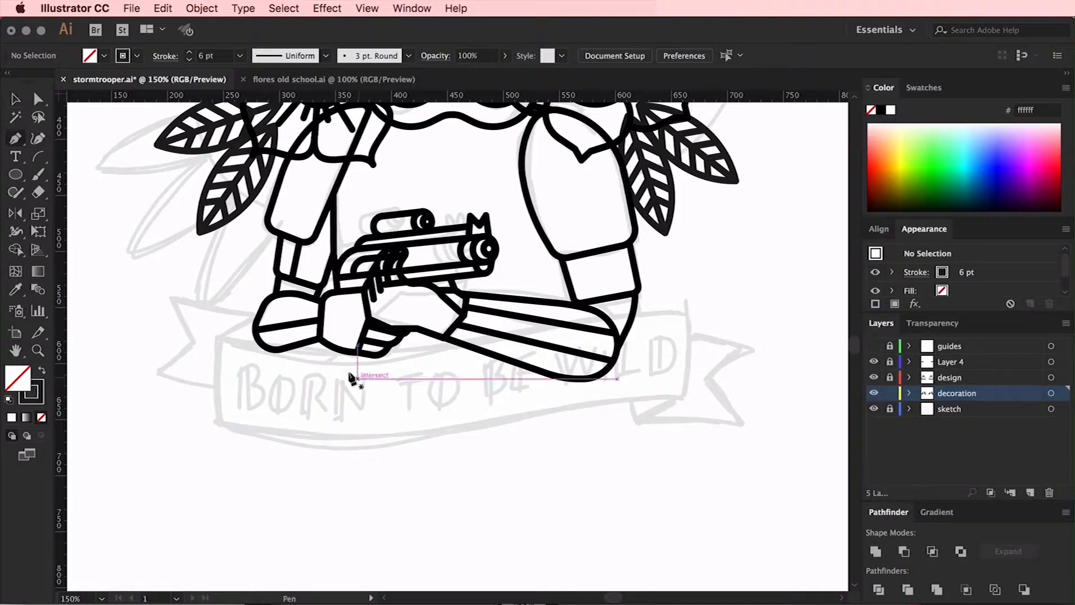
pyautogui.click(223, 338)
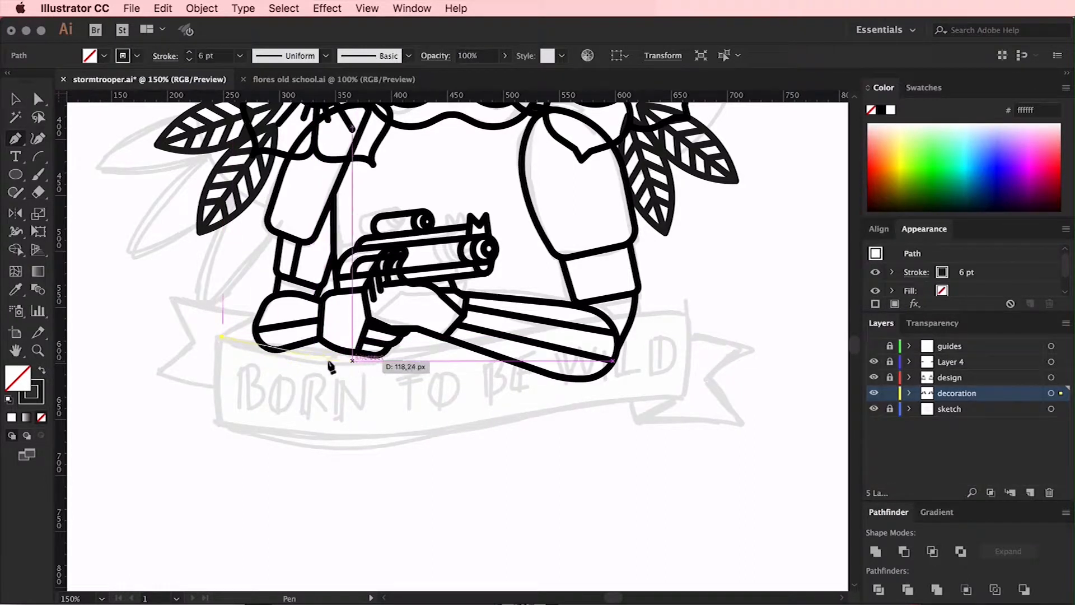
pyautogui.click(368, 362)
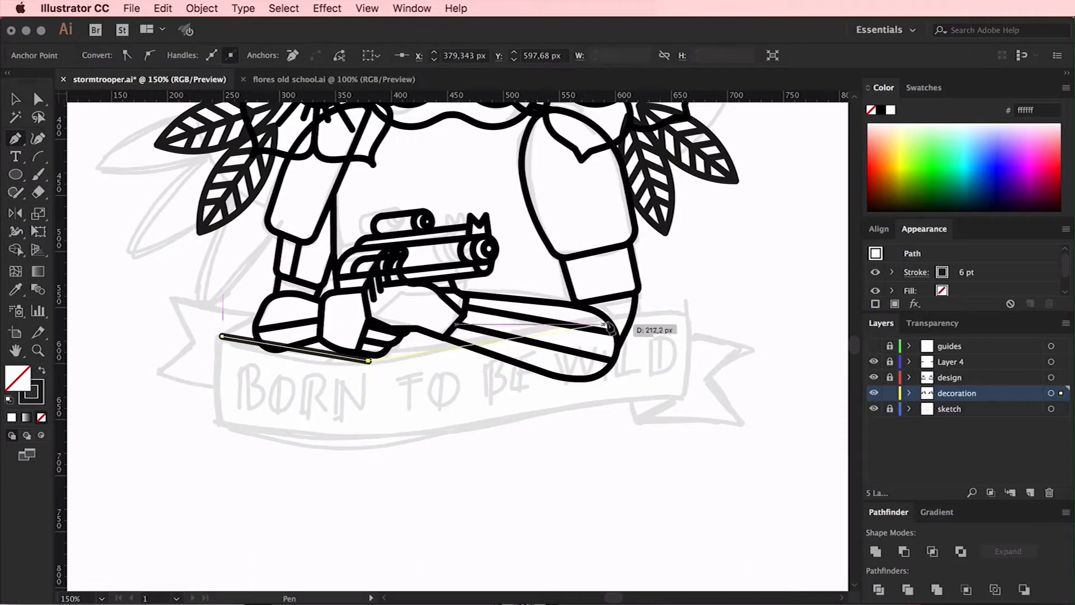
pyautogui.click(552, 310)
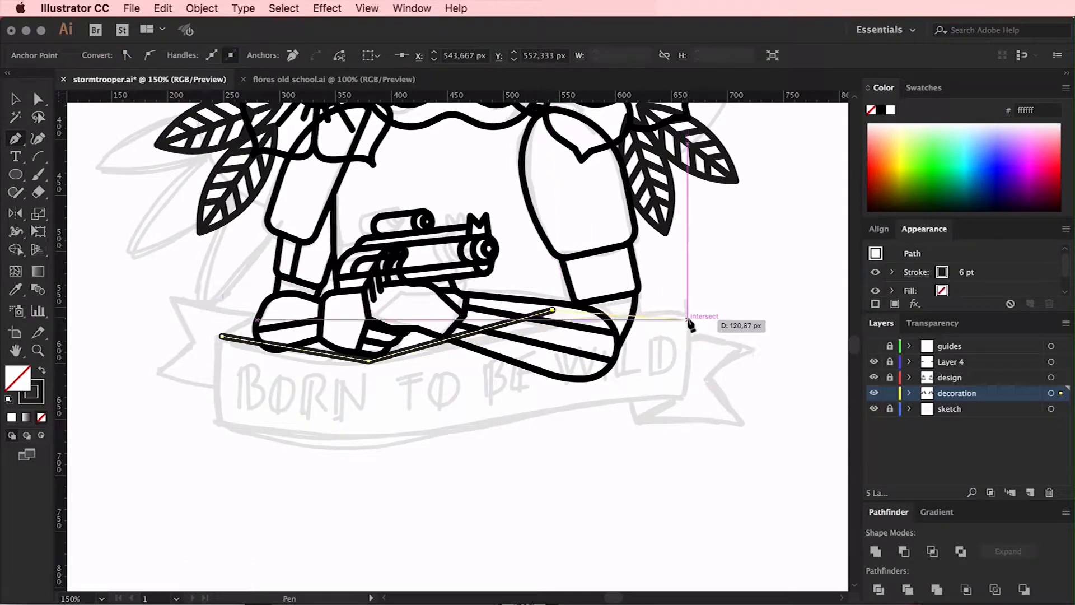
pyautogui.click(691, 325)
# Reposition the banner edge's two middle anchors and its right end, and undo the corner-rounding attempt
pyautogui.press('a')
pyautogui.moveTo(553, 309); pyautogui.dragTo(547, 298)
pyautogui.moveTo(691, 325); pyautogui.dragTo(689, 315)
pyautogui.moveTo(368, 360); pyautogui.dragTo(367, 375)
pyautogui.moveTo(547, 298); pyautogui.dragTo(558, 294)
pyautogui.keyDown('shift'); pyautogui.click(367, 375); pyautogui.keyUp('shift')
pyautogui.moveTo(367, 359); pyautogui.dragTo(270, 90)
pyautogui.press('super+z')
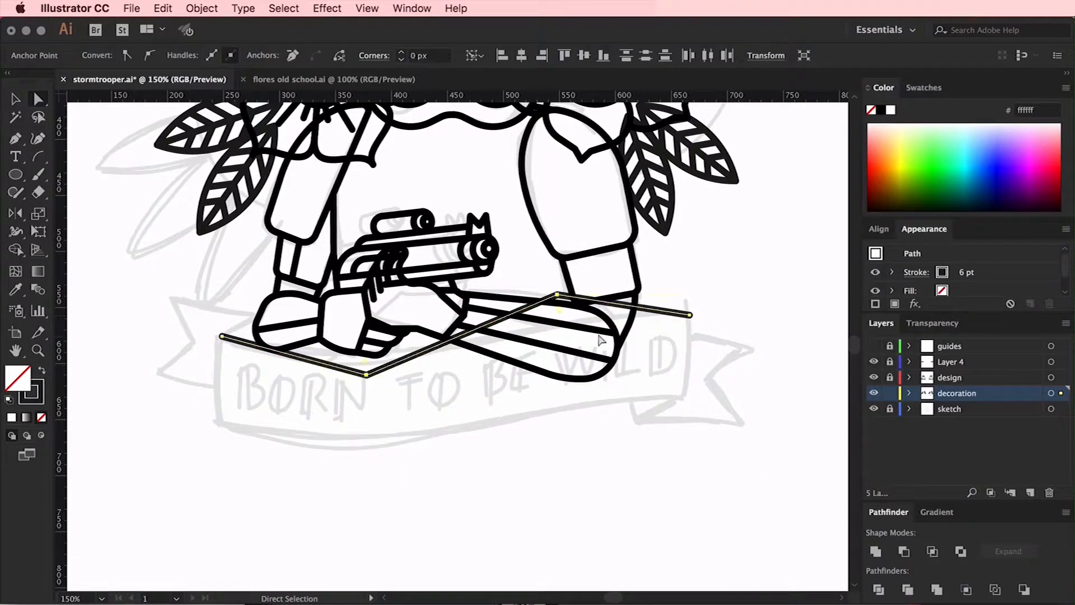
# Move the banner edge's two middle anchors closer to the sketched dip and crest
pyautogui.click(557, 295)
pyautogui.moveTo(557, 295); pyautogui.dragTo(558, 304)
pyautogui.moveTo(367, 374); pyautogui.dragTo(367, 365)
pyautogui.moveTo(557, 304); pyautogui.dragTo(545, 308)
pyautogui.moveTo(367, 365); pyautogui.dragTo(356, 363)
# Round the banner edge's two middle corners to about 425 px to form a smooth wave
pyautogui.keyDown('shift'); pyautogui.click(545, 308); pyautogui.keyUp('shift')
pyautogui.moveTo(548, 323); pyautogui.dragTo(815, 597)
pyautogui.moveTo(693, 485); pyautogui.dragTo(596, 336)
pyautogui.press('super+minus')
pyautogui.press('super+minus')
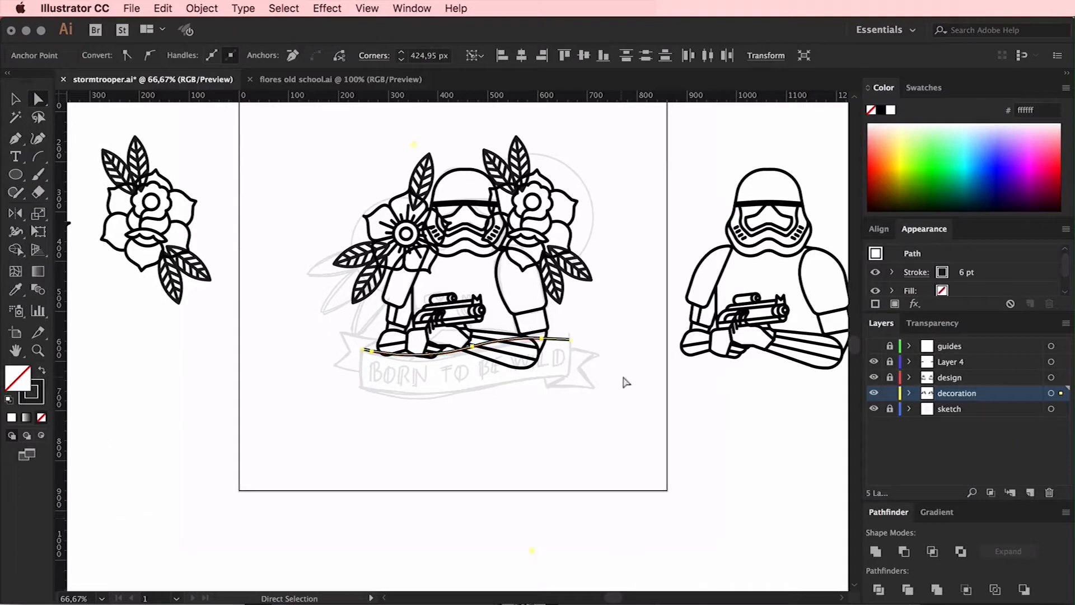
pyautogui.click(618, 380)
# Temporarily hide Layer 4 to examine the curved banner edge against the sketch
pyautogui.press('super+plus')
pyautogui.press('super+plus')
pyautogui.click(874, 361)
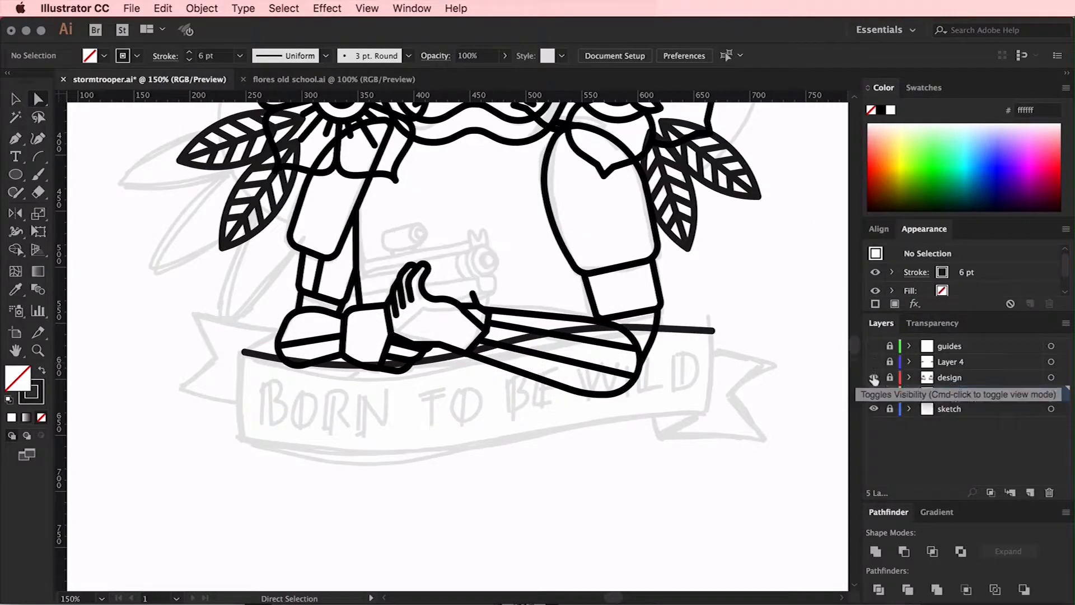
pyautogui.click(874, 378)
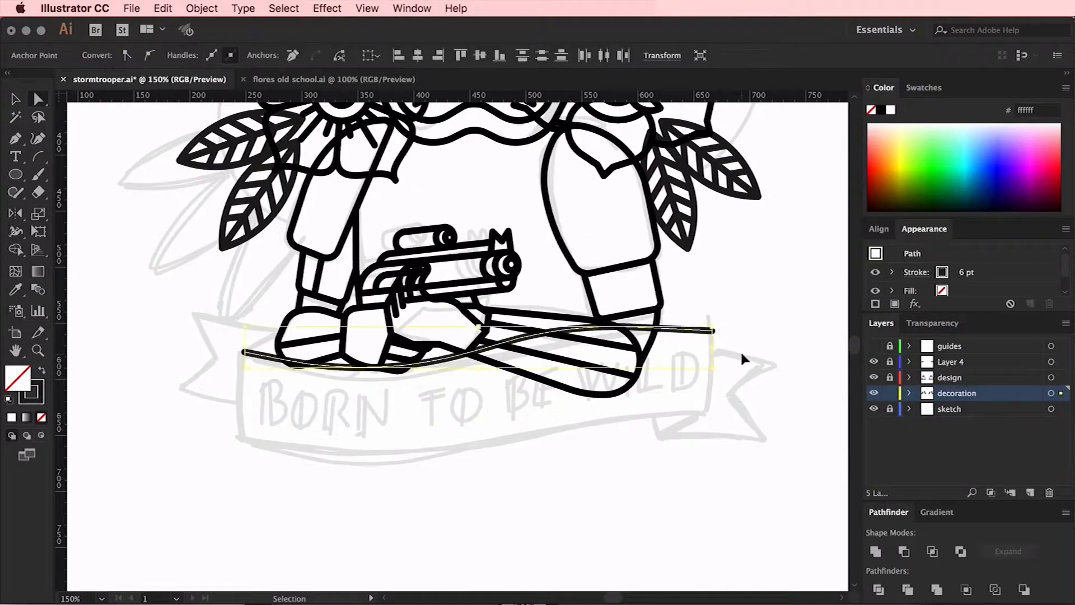
# Hide Layer 4 and the design layer, and re-round the banner edge's two middle corners to about 335 px
pyautogui.click(874, 361)
pyautogui.click(873, 377)
pyautogui.click(577, 413)
pyautogui.moveTo(568, 323)
pyautogui.mouseDown()
pyautogui.moveTo(564, 336)
pyautogui.moveTo(569, 316)
pyautogui.moveTo(569, 327)
pyautogui.mouseUp()
pyautogui.keyDown('shift'); pyautogui.click(713, 331); pyautogui.keyUp('shift')
pyautogui.click(570, 387)
pyautogui.click(568, 326)
pyautogui.keyDown('shift'); pyautogui.click(379, 379); pyautogui.keyUp('shift')
pyautogui.moveTo(380, 367); pyautogui.dragTo(64, 93)
pyautogui.press('super+minus')
pyautogui.press('super+minus')
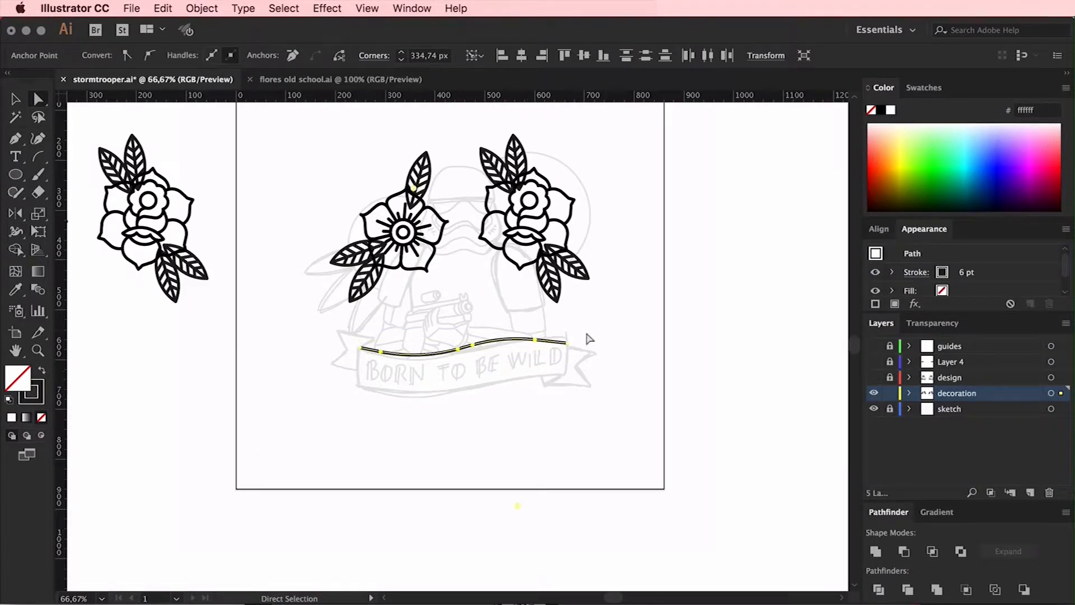
# Return the banner edge's middle corners to sharp points and delete the segment at its right end
pyautogui.click(605, 331)
pyautogui.moveTo(503, 336); pyautogui.dragTo(503, 338)
pyautogui.keyDown('shift'); pyautogui.click(420, 359); pyautogui.keyUp('shift')
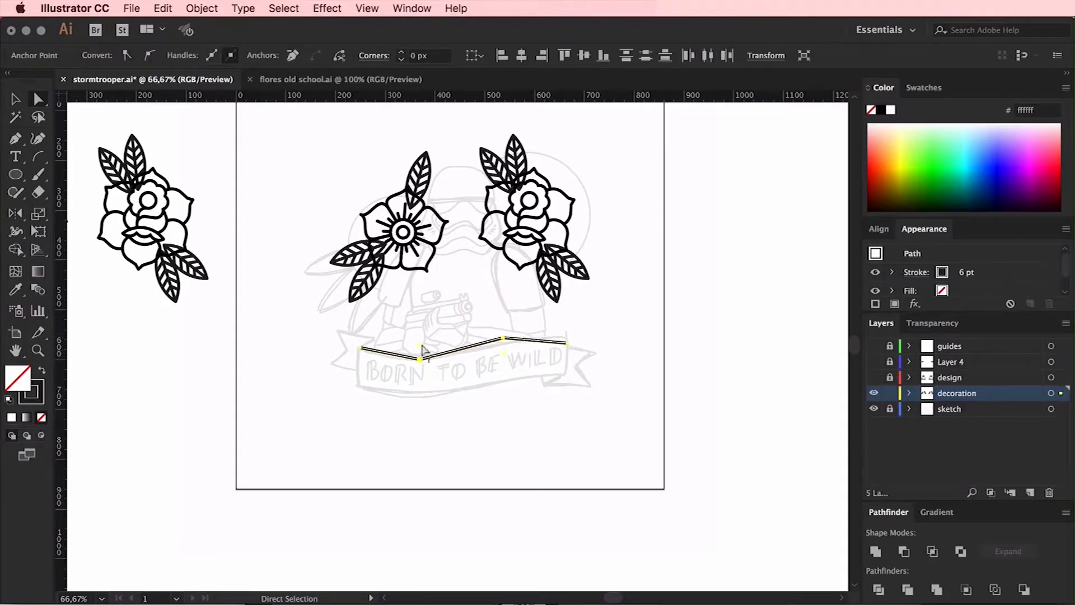
pyautogui.click(595, 317)
pyautogui.moveTo(568, 343); pyautogui.dragTo(574, 347)
pyautogui.press('Delete')
# Duplicate the remaining banner edge toward its right side and trim the copy to a single downward-sloping end segment
pyautogui.click(572, 332)
pyautogui.press('v')
pyautogui.moveTo(492, 341); pyautogui.dragTo(636, 357)
pyautogui.moveTo(570, 331); pyautogui.dragTo(569, 471)
pyautogui.press('super+plus')
pyautogui.press('super+plus')
pyautogui.hscroll(-5, 626, 372)
pyautogui.moveTo(612, 341); pyautogui.dragTo(420, 341)
pyautogui.press('a')
pyautogui.click(387, 332)
pyautogui.click(308, 371)
pyautogui.press('Delete')
pyautogui.moveTo(495, 322); pyautogui.dragTo(518, 306)
# Connect the two edge pieces into one path and round the middle corners to about 264 px
pyautogui.press('p')
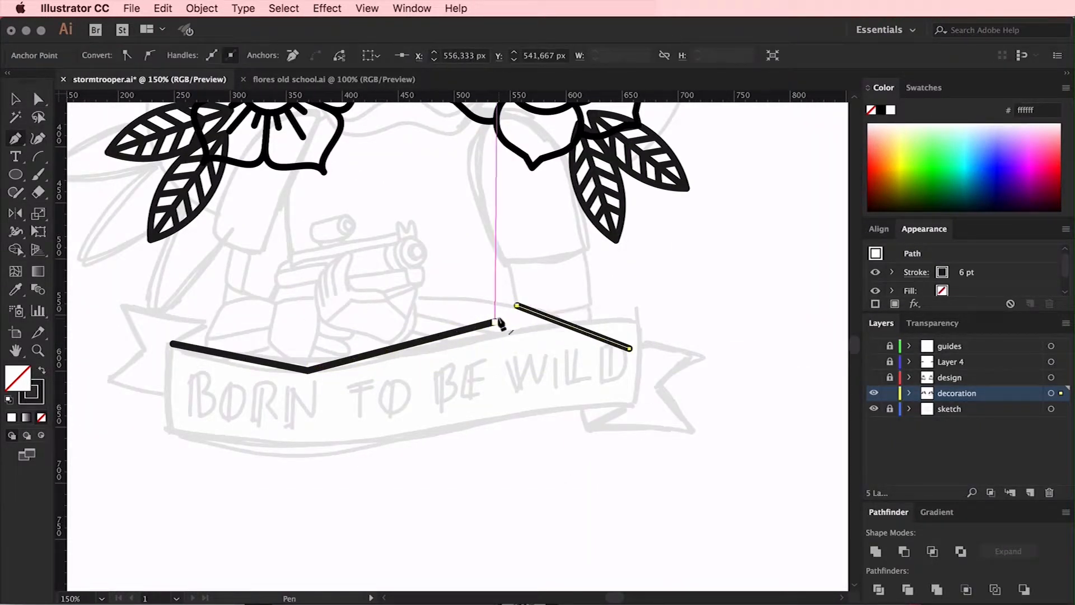
pyautogui.click(495, 322)
pyautogui.click(518, 307)
pyautogui.click(518, 306)
pyautogui.moveTo(277, 407); pyautogui.dragTo(275, 407)
pyautogui.moveTo(307, 357); pyautogui.dragTo(426, 302)
pyautogui.press('super+minus')
pyautogui.press('super+minus')
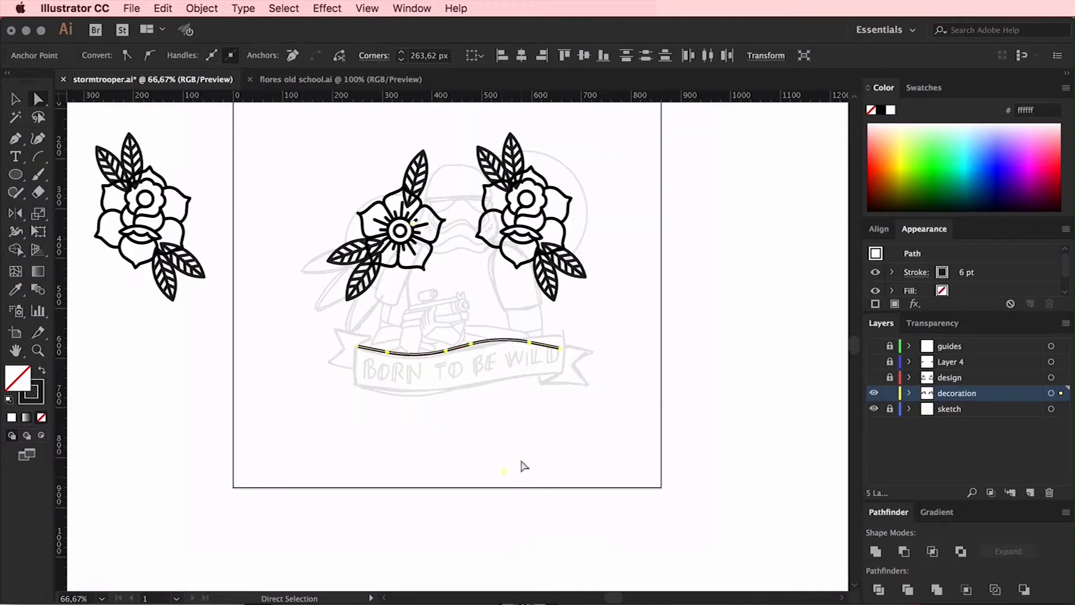
pyautogui.click(603, 342)
pyautogui.press('super+plus')
pyautogui.press('super+plus')
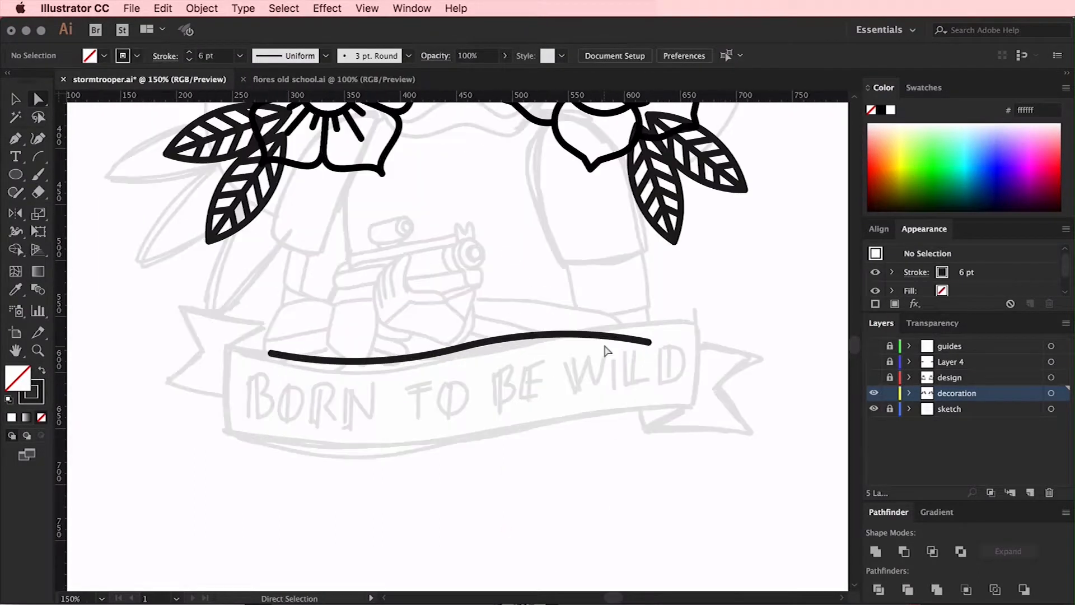
# Stretch the curved edge to the width of the sketched banner and duplicate it below as the lower edge
pyautogui.click(600, 342)
pyautogui.moveTo(652, 334); pyautogui.dragTo(700, 331)
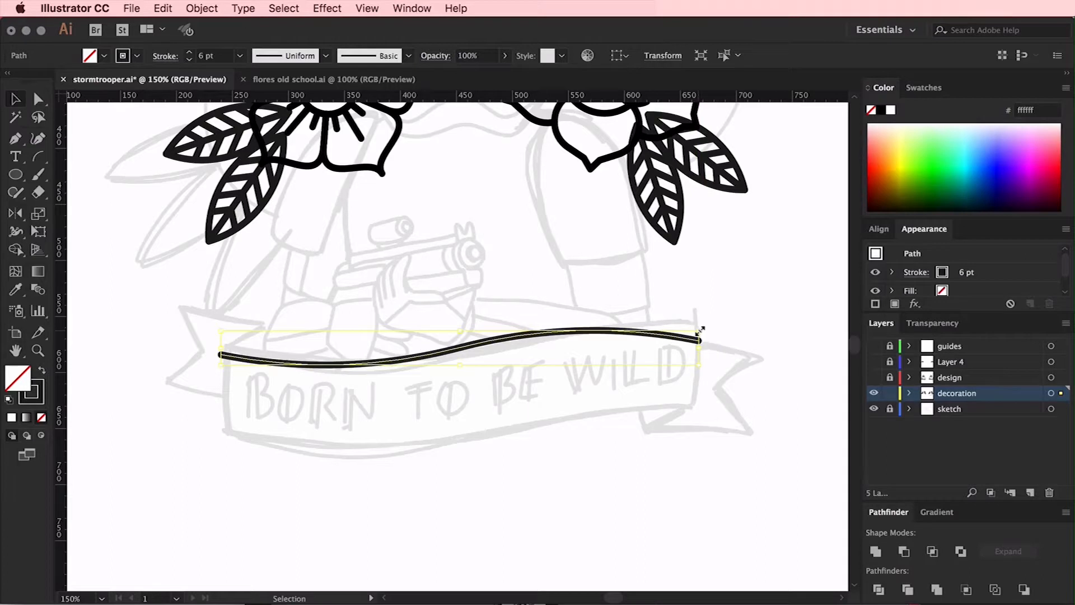
pyautogui.click(731, 303)
pyautogui.moveTo(570, 331); pyautogui.dragTo(575, 413)
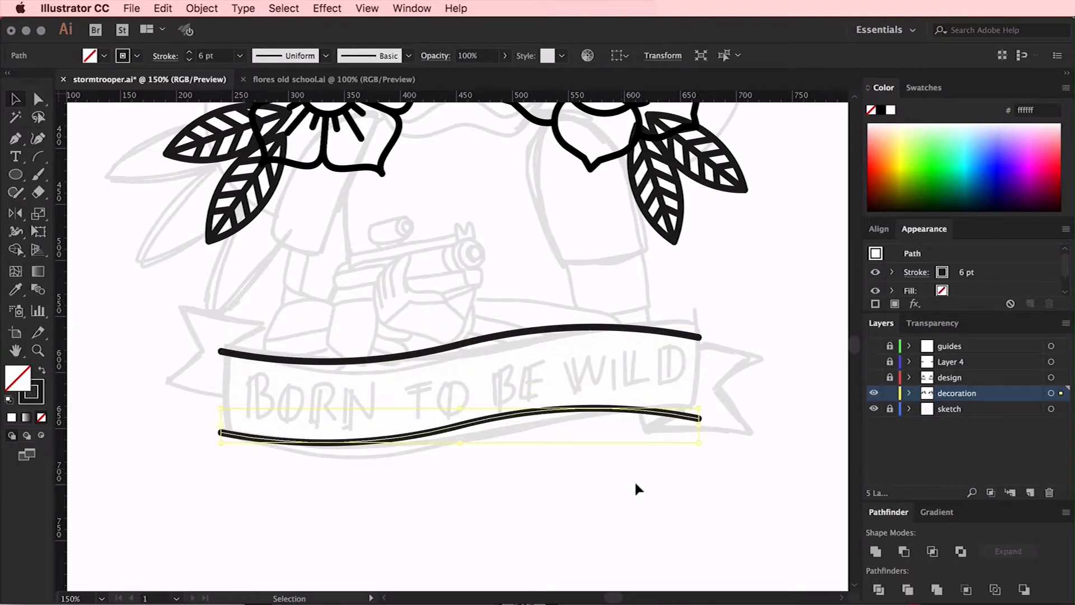
pyautogui.click(531, 485)
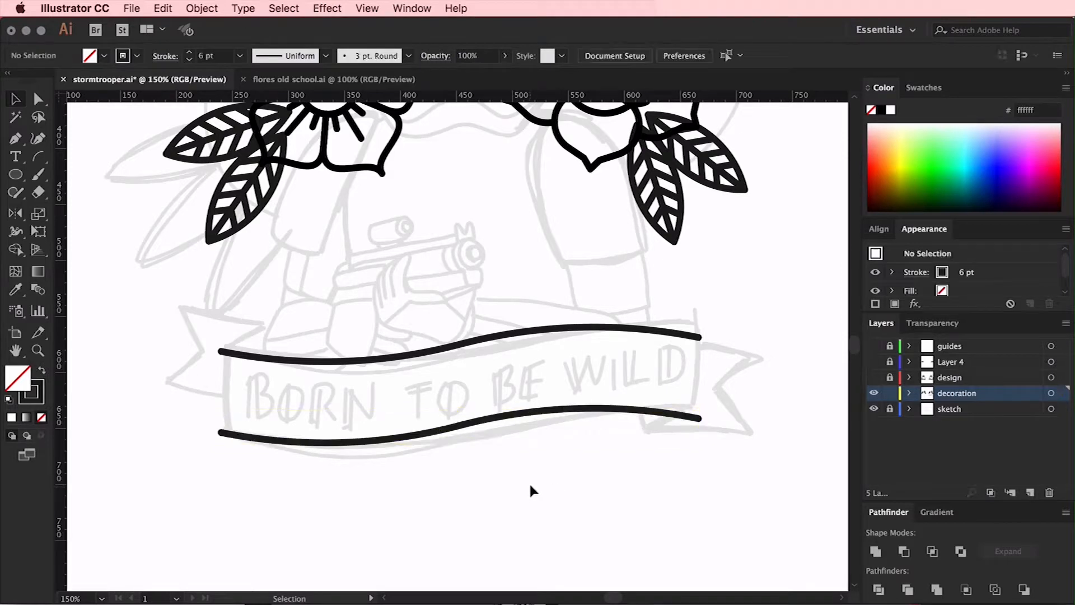
# Join the upper and lower edges with straight lines at both ends to close the banner shape
pyautogui.click(222, 352)
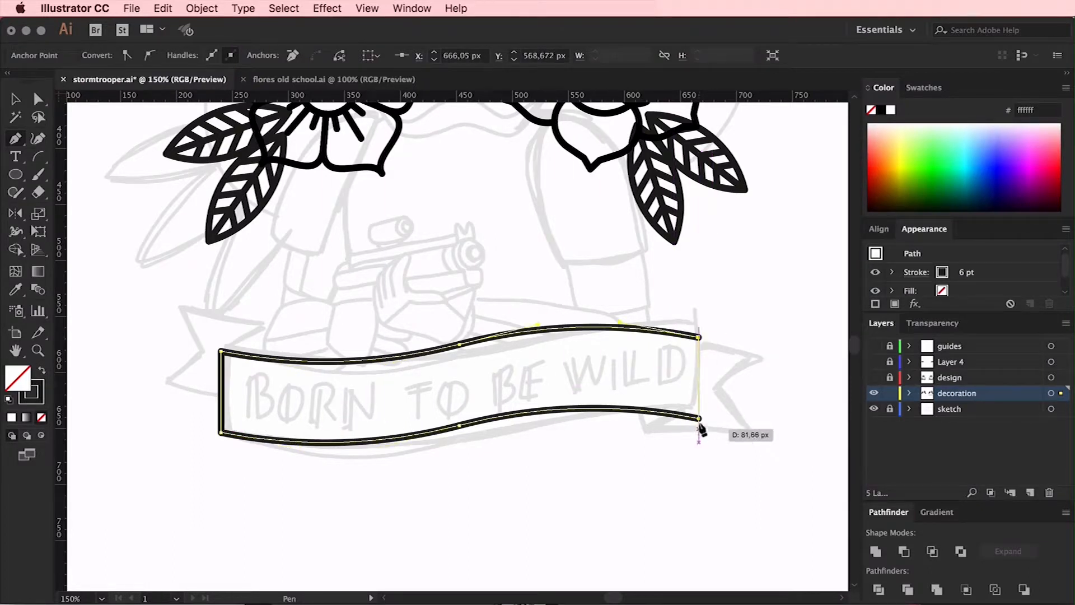
pyautogui.press('v')
pyautogui.click(745, 361)
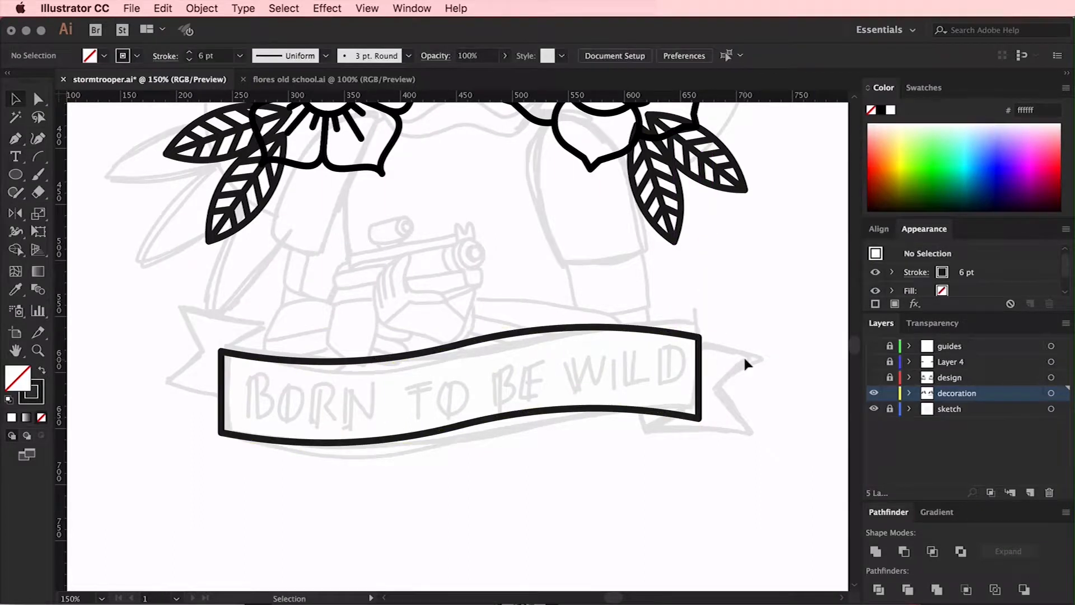
# Draw the small fold above the banner's upper-left corner with a diagonal line and a vertical line down to the edge
pyautogui.hscroll(-1, 745, 360)
pyautogui.press('super+equal')
pyautogui.hscroll(-5, 560, 333)
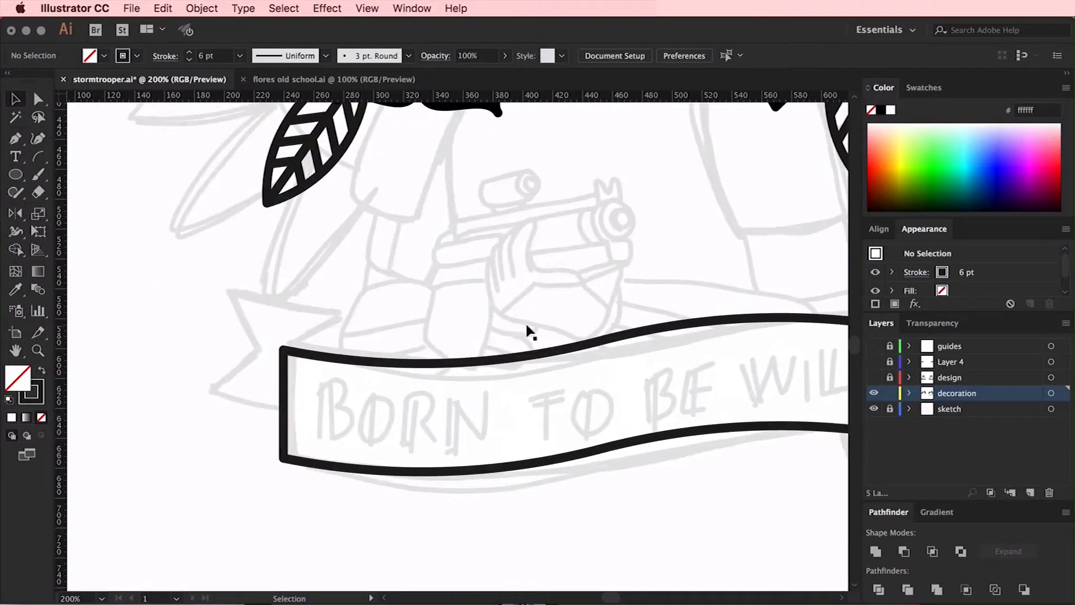
pyautogui.click(283, 349)
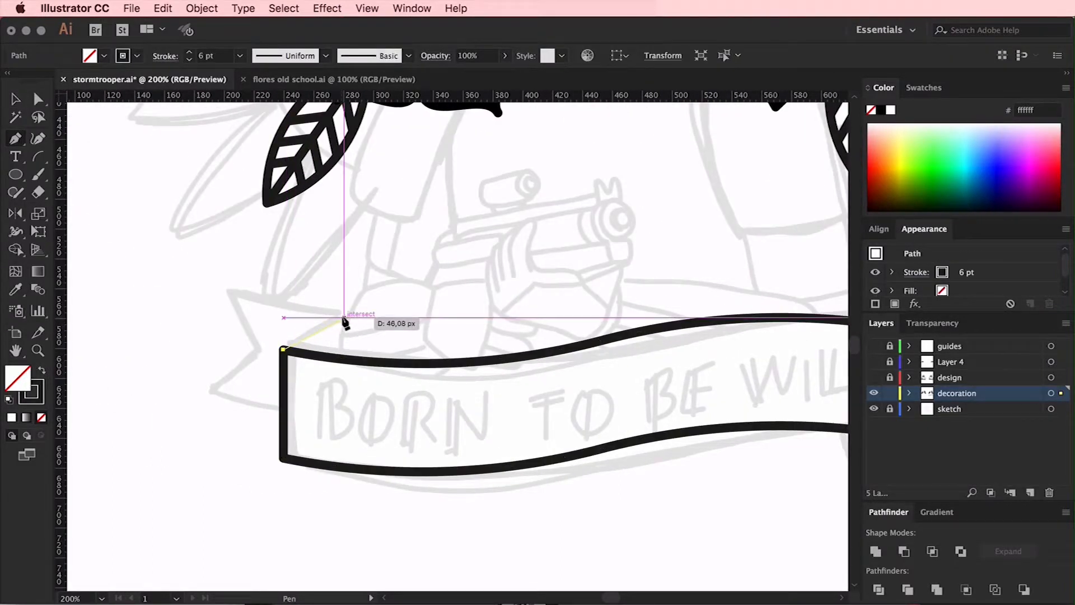
pyautogui.click(344, 317)
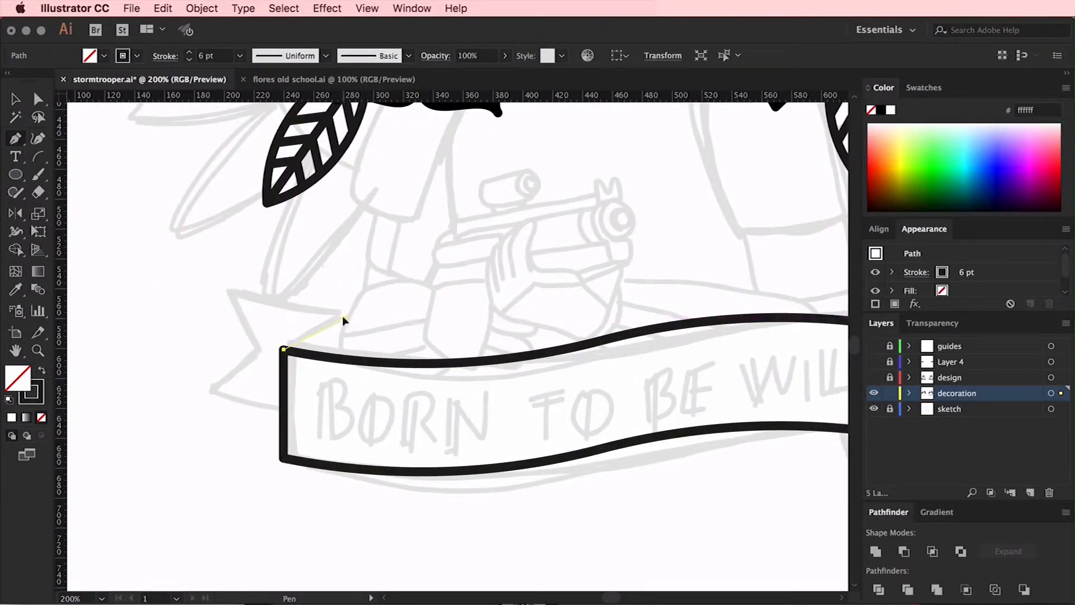
pyautogui.click(344, 359)
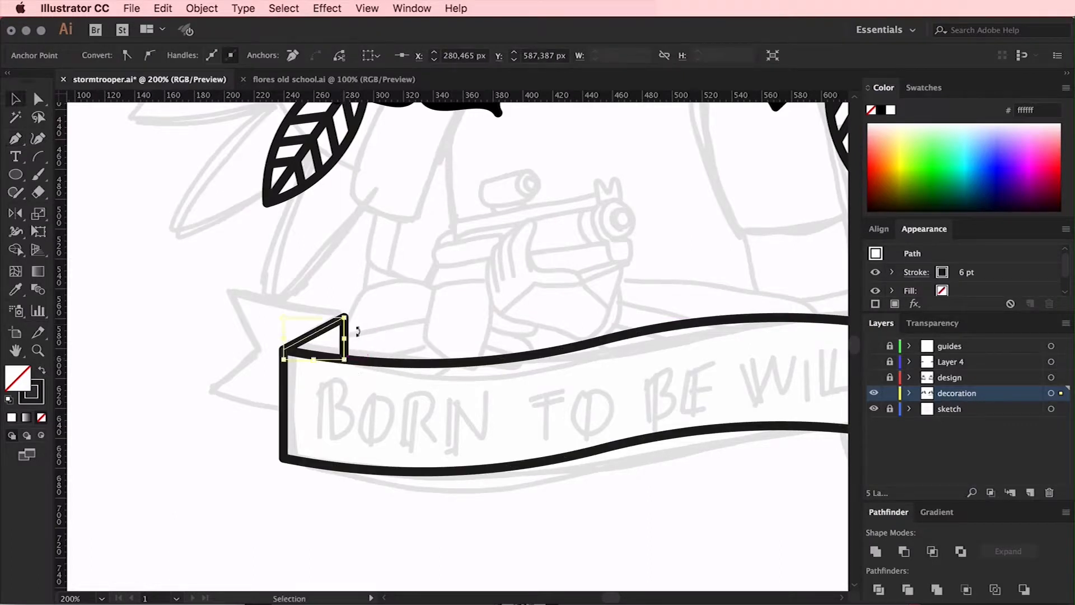
pyautogui.click(365, 315)
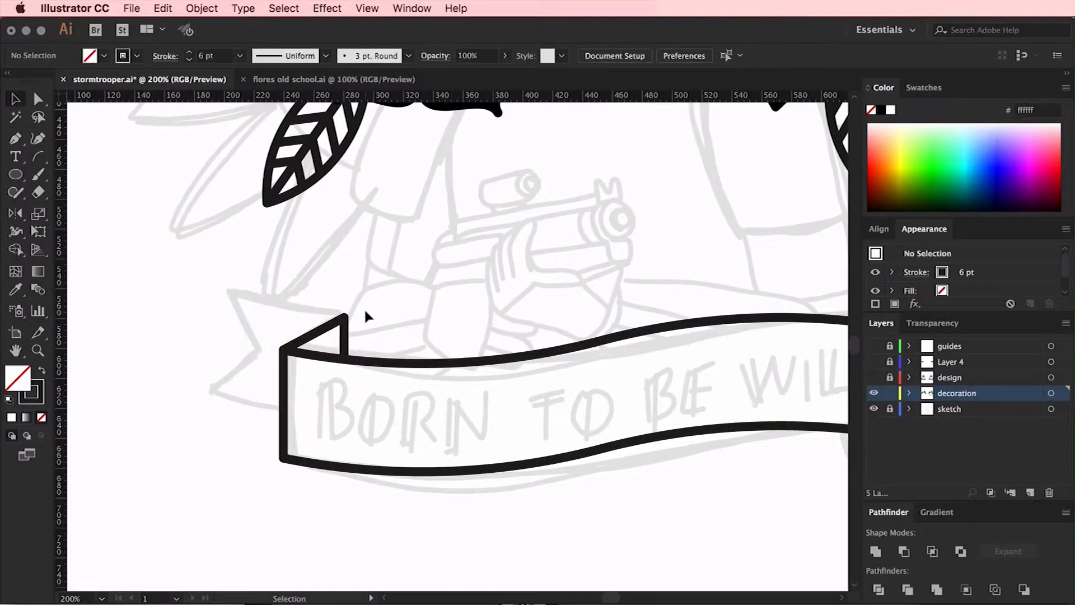
# Draw the forked left ribbon tail from the fold to the banner's left side, and shift its notch slightly outward
pyautogui.press('p')
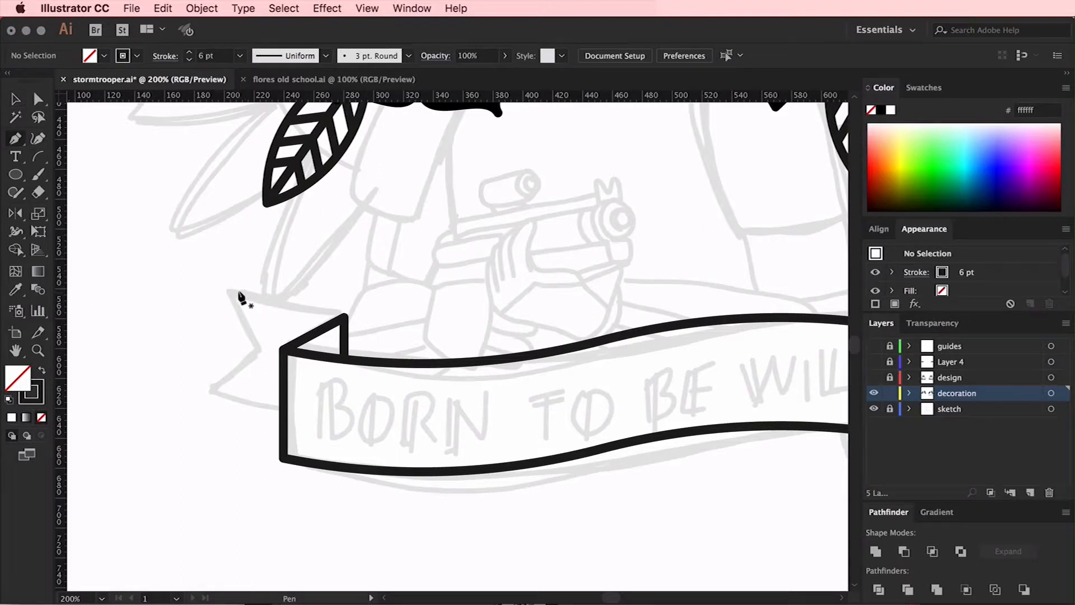
pyautogui.click(288, 308)
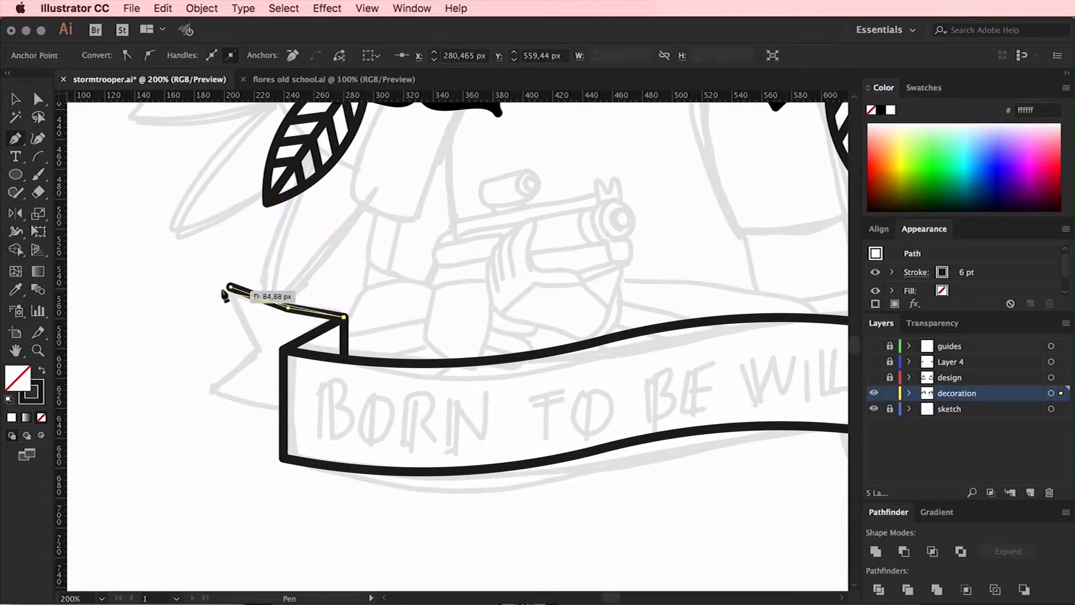
pyautogui.click(211, 385)
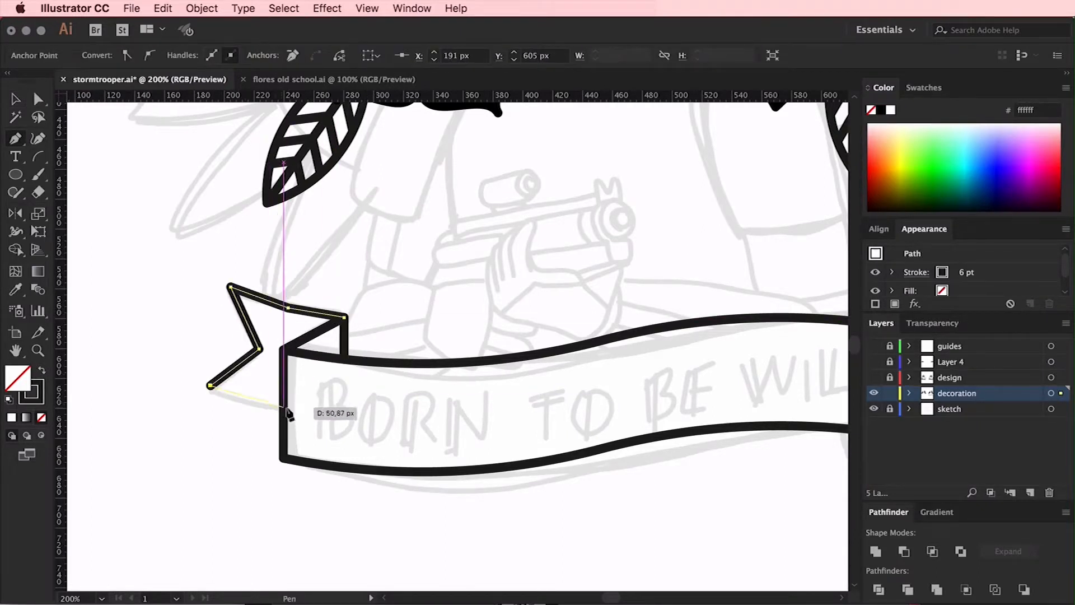
pyautogui.click(268, 406)
pyautogui.click(284, 410)
pyautogui.press('a')
pyautogui.click(270, 381)
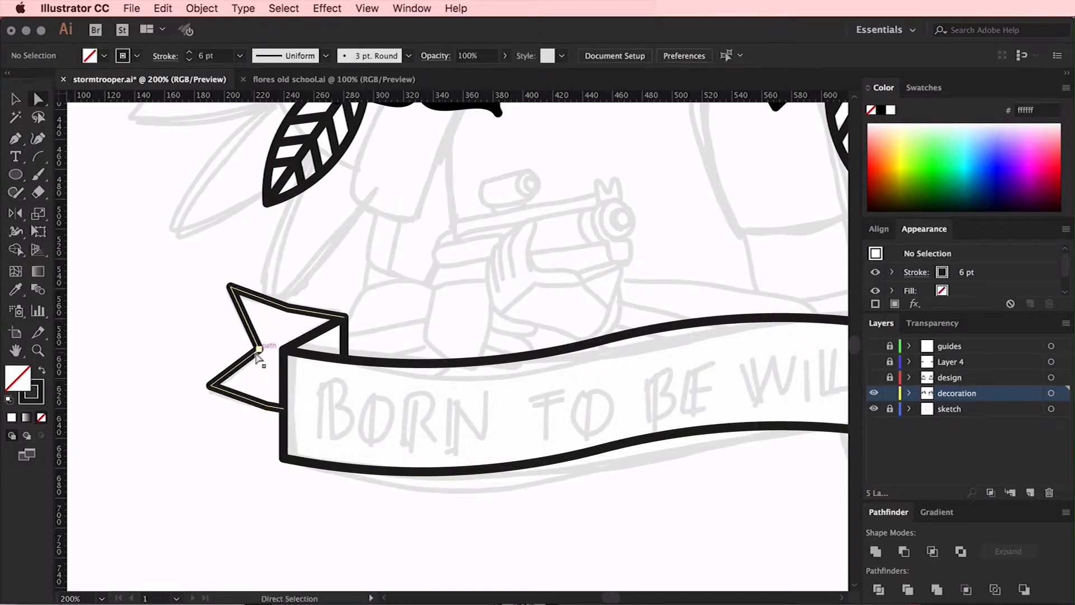
pyautogui.moveTo(251, 349); pyautogui.dragTo(250, 349)
# Try rounding the bends in the left tail's upper and lower edges to about 134 px, and undo it
pyautogui.click(289, 308)
pyautogui.keyDown('shift'); pyautogui.click(268, 405); pyautogui.keyUp('shift')
pyautogui.moveTo(289, 312); pyautogui.dragTo(378, 116)
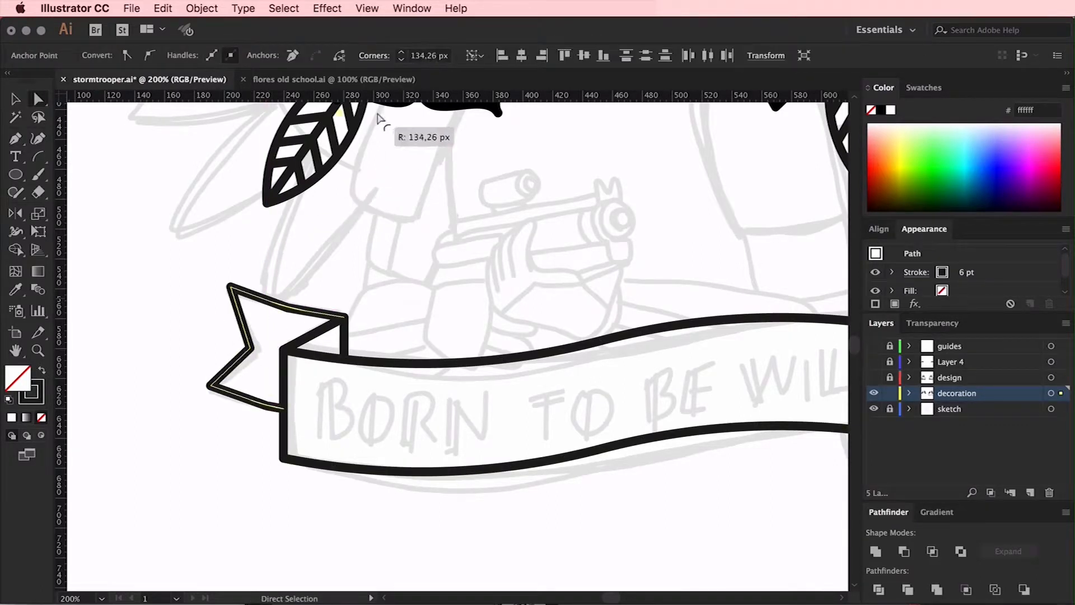
pyautogui.click(456, 275)
pyautogui.press('super+z')
# Extend the left tail's lower edge into the banner and round the bends of both long edges into smooth curves
pyautogui.moveTo(283, 409); pyautogui.dragTo(336, 424)
pyautogui.press('Left')
pyautogui.click(267, 406)
pyautogui.press('Right')
pyautogui.click(334, 419)
pyautogui.moveTo(303, 323); pyautogui.dragTo(333, 177)
pyautogui.press('super+minus')
pyautogui.press('super+minus')
pyautogui.scroll(3, 471, 358)
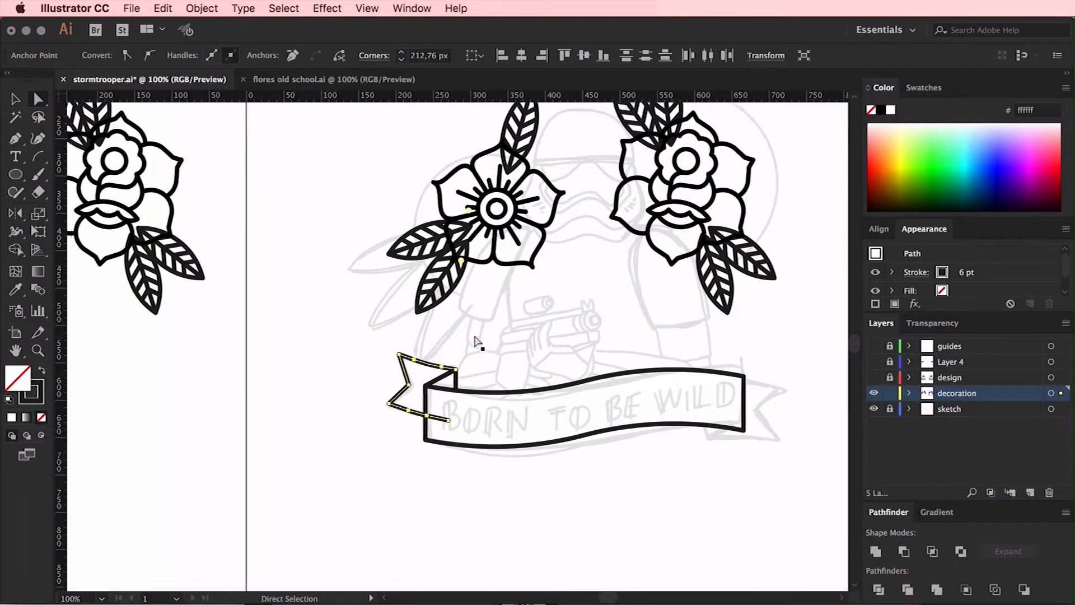
pyautogui.moveTo(459, 267); pyautogui.dragTo(518, 119)
pyautogui.click(543, 346)
# Add an anchor where the left tail's lower edge crosses the banner side and delete the part inside the banner
pyautogui.press('super+plus')
pyautogui.press('super+plus')
pyautogui.scroll(-3, 544, 346)
pyautogui.press('+')
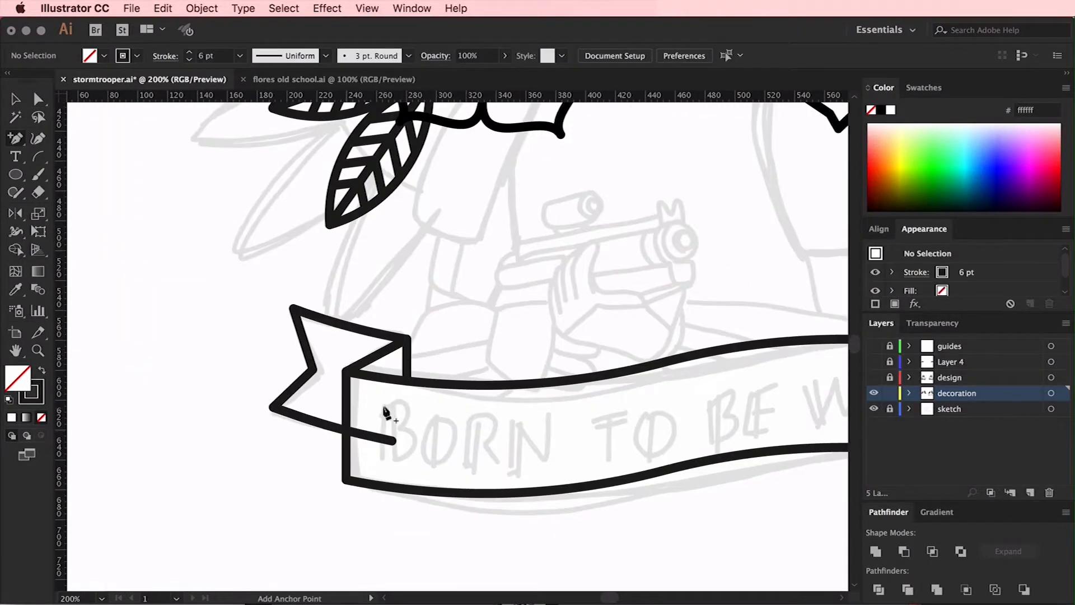
pyautogui.click(346, 430)
pyautogui.press('a')
pyautogui.moveTo(415, 422); pyautogui.dragTo(370, 451)
pyautogui.press('Delete')
pyautogui.click(413, 442)
# Duplicate the left tail with its fold below the banner's right end and reflect the copy horizontally
pyautogui.hscroll(3, 413, 443)
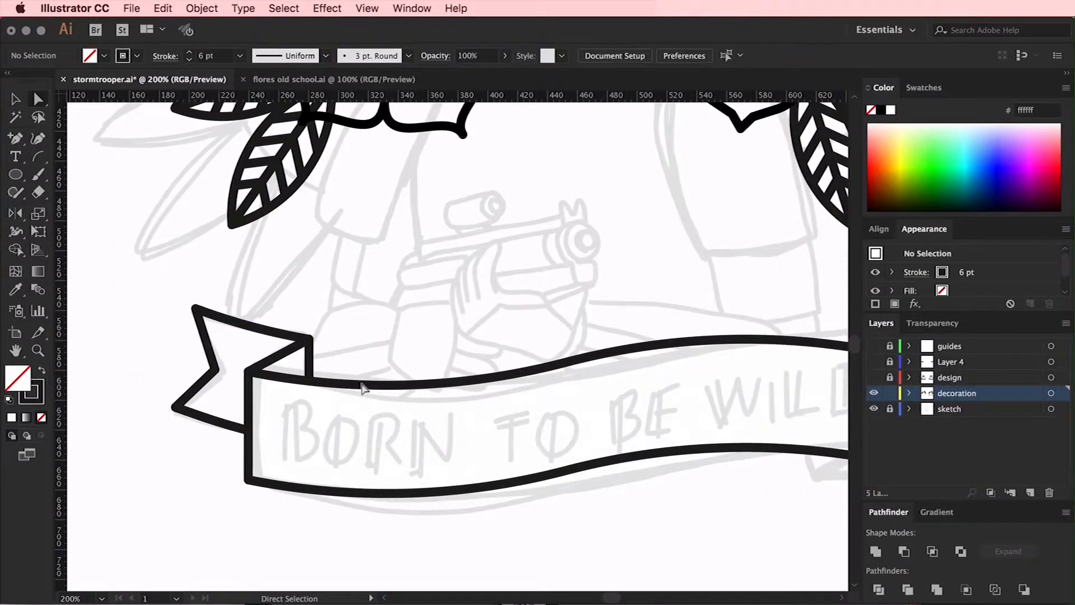
pyautogui.click(293, 350)
pyautogui.hscroll(4, 255, 357)
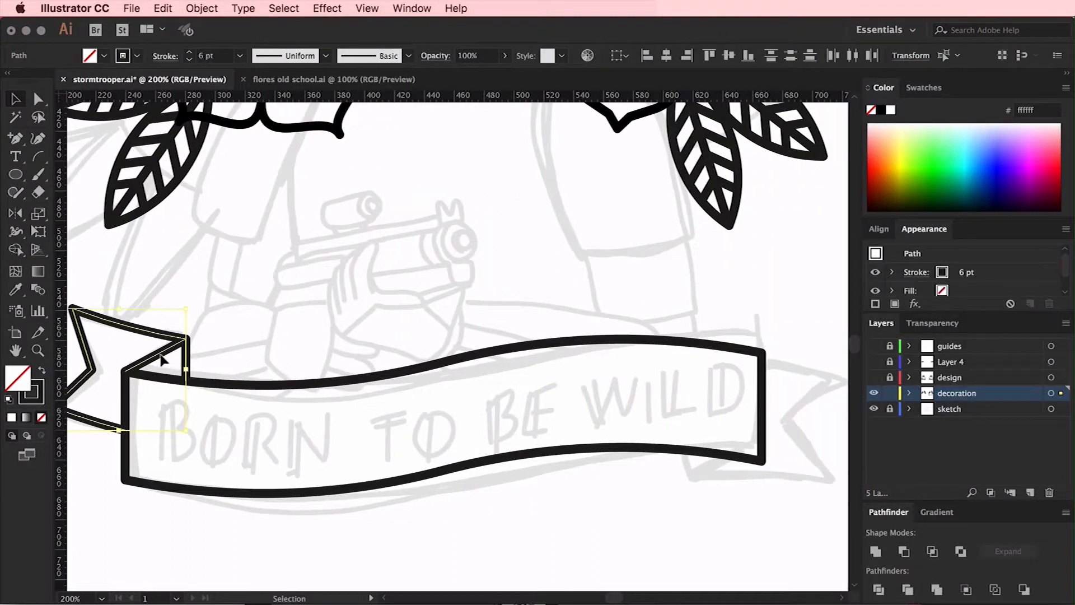
pyautogui.moveTo(230, 358); pyautogui.dragTo(710, 522)
pyautogui.press('o')
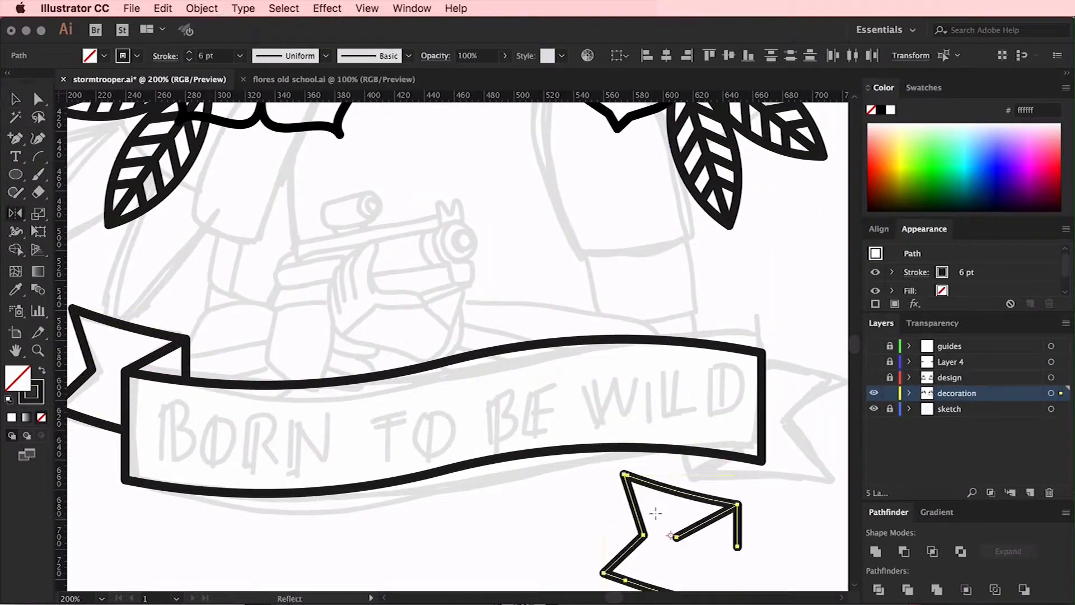
pyautogui.moveTo(619, 563); pyautogui.dragTo(756, 553)
# Flip the copied tail vertically and place it against the banner's lower-right corner
pyautogui.hscroll(3, 756, 552)
pyautogui.scroll(-1, 756, 552)
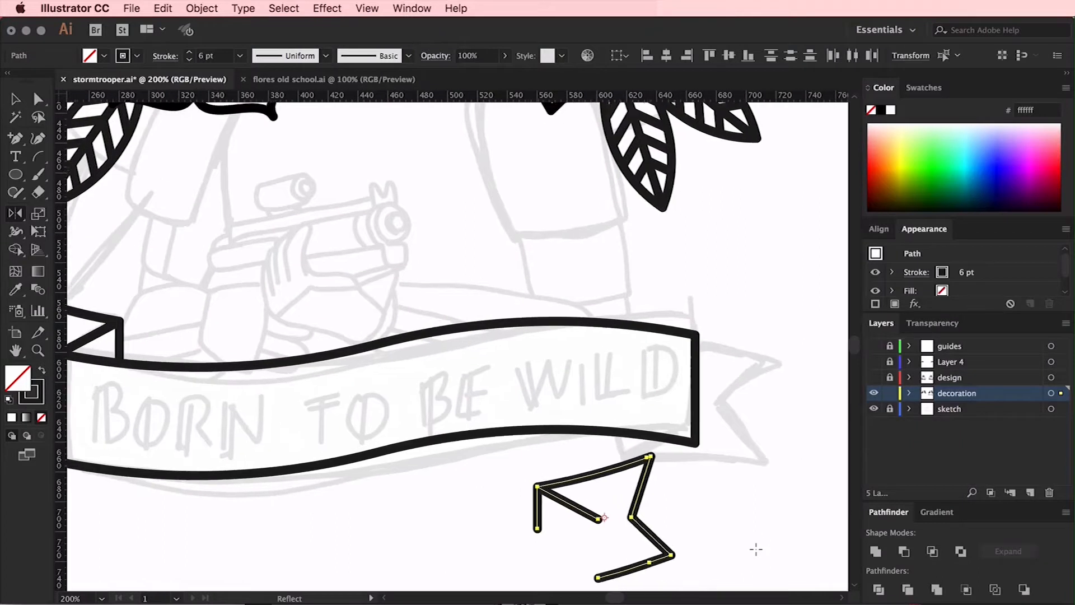
pyautogui.moveTo(593, 472); pyautogui.dragTo(632, 507)
pyautogui.press('v')
pyautogui.moveTo(555, 513); pyautogui.dragTo(679, 426)
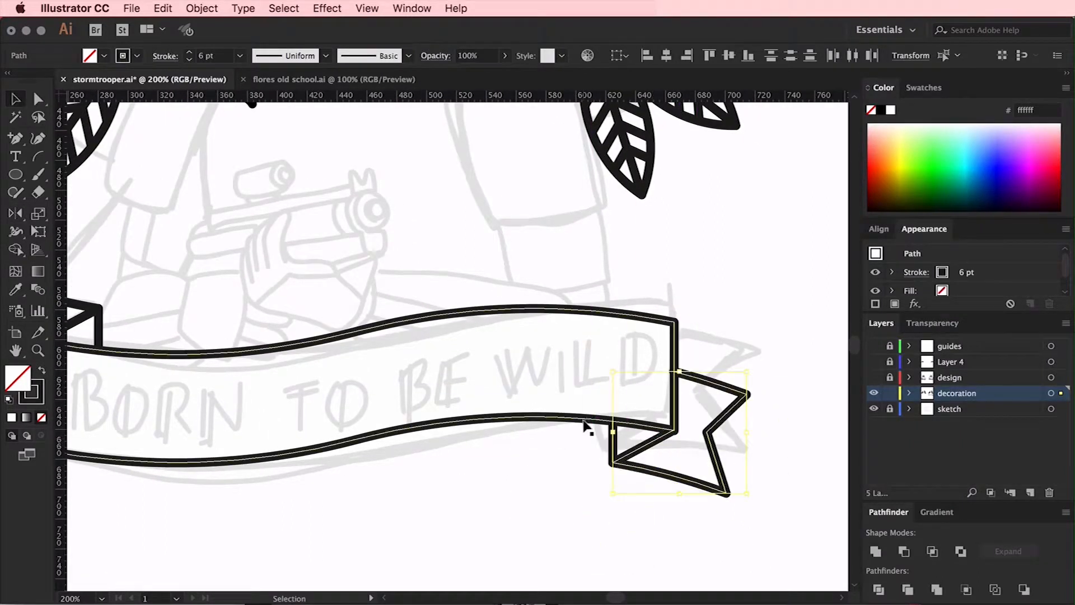
# Align the right tail's fold exactly with the banner's lower-right corner and adjust the end of its short vertical line
pyautogui.hscroll(5, 758, 343)
pyautogui.press('super+plus')
pyautogui.press('super+plus')
pyautogui.moveTo(462, 232)
pyautogui.mouseDown()
pyautogui.moveTo(564, 231)
pyautogui.moveTo(465, 233)
pyautogui.mouseUp()
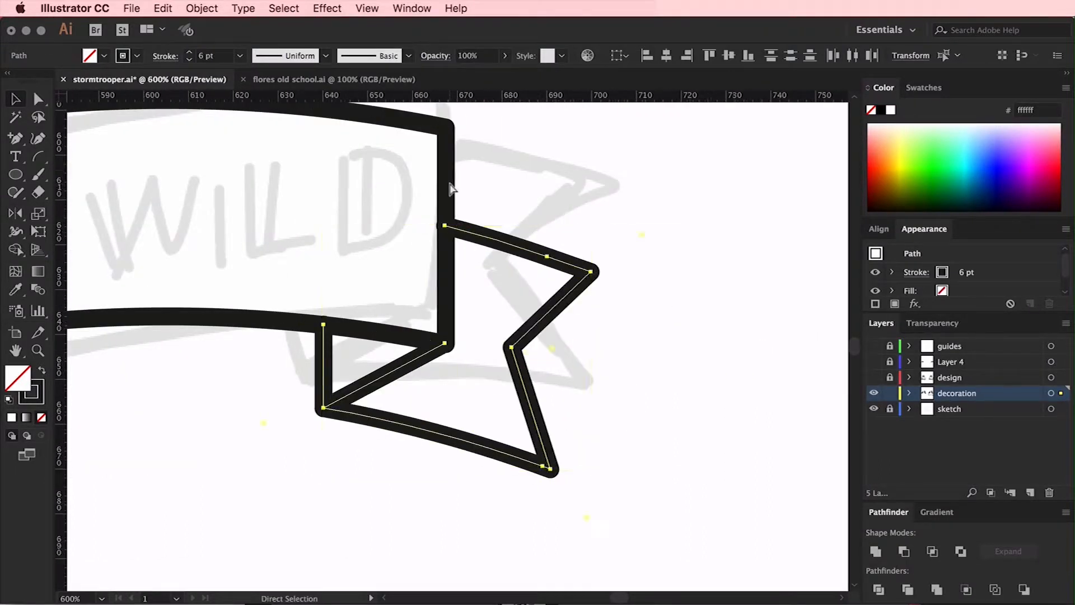
pyautogui.press('super+plus')
pyautogui.press('super+plus')
pyautogui.scroll(3, 453, 191)
pyautogui.scroll(-4, 452, 192)
pyautogui.moveTo(400, 322)
pyautogui.mouseDown()
pyautogui.moveTo(448, 408)
pyautogui.moveTo(401, 325)
pyautogui.mouseUp()
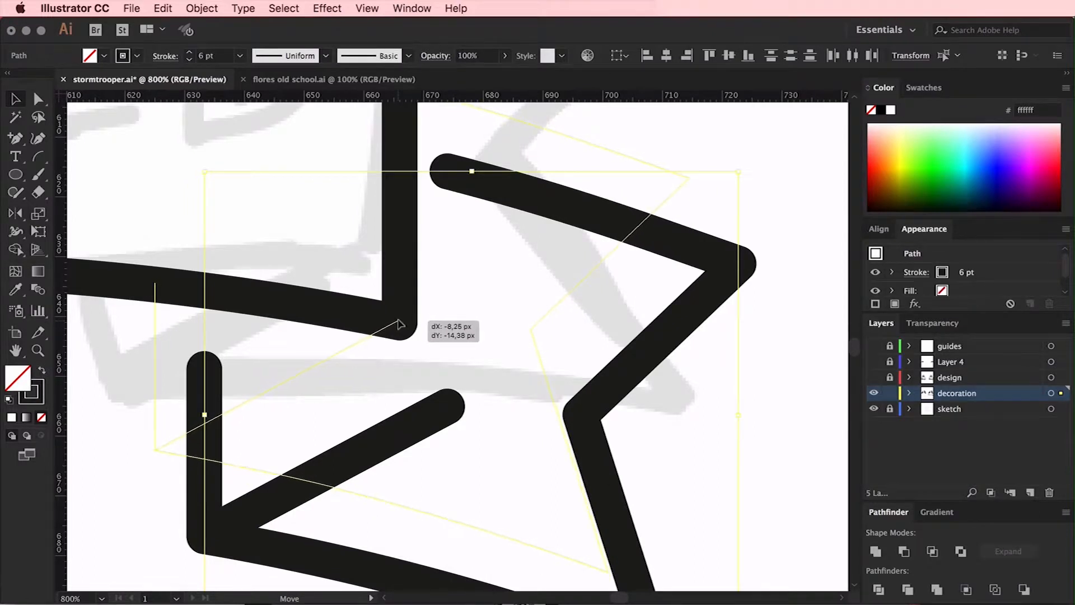
pyautogui.moveTo(399, 324); pyautogui.dragTo(400, 323)
pyautogui.press('a')
pyautogui.click(159, 284)
pyautogui.scroll(5, 597, 217)
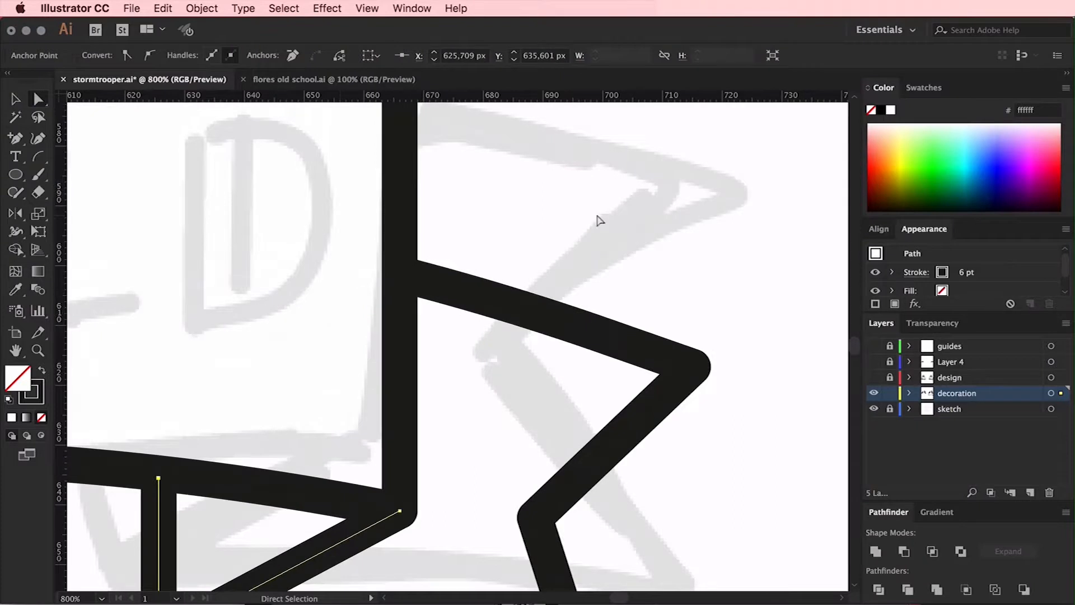
pyautogui.click(597, 216)
# Select the whole banner with both tails and rotate it slightly counterclockwise
pyautogui.press('super+minus')
pyautogui.press('super+minus')
pyautogui.press('super+minus')
pyautogui.press('super+minus')
pyautogui.press('super+minus')
pyautogui.hscroll(-10, 596, 215)
pyautogui.press('v')
pyautogui.hscroll(3, 593, 212)
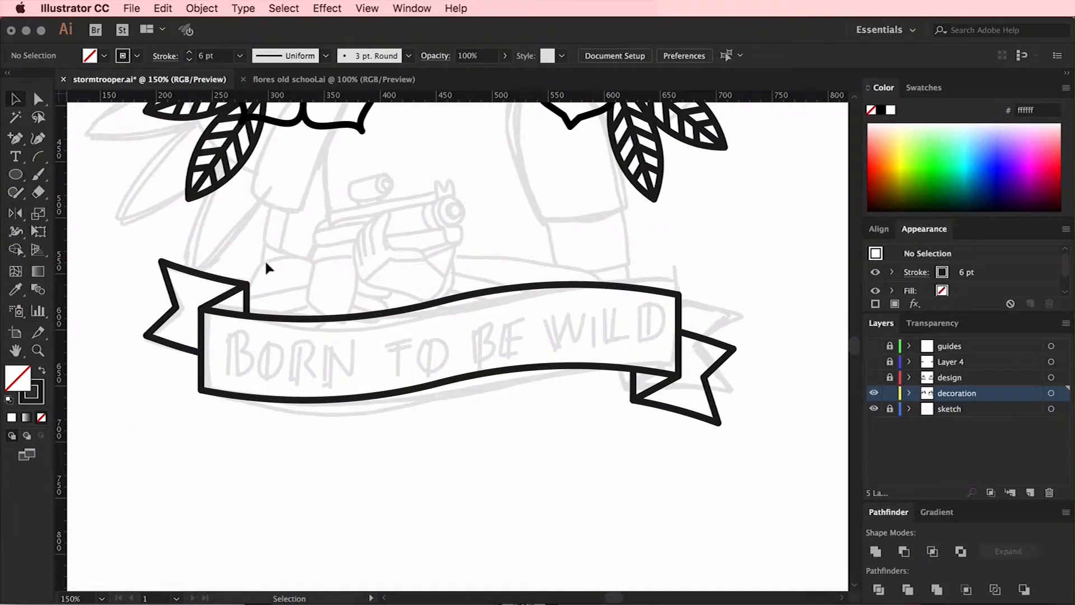
pyautogui.click(247, 284)
pyautogui.moveTo(611, 392); pyautogui.dragTo(613, 393)
pyautogui.click(635, 475)
pyautogui.moveTo(695, 455); pyautogui.dragTo(143, 255)
pyautogui.moveTo(741, 257)
pyautogui.mouseDown()
pyautogui.moveTo(740, 246)
pyautogui.moveTo(750, 263)
pyautogui.mouseUp()
pyautogui.click(772, 442)
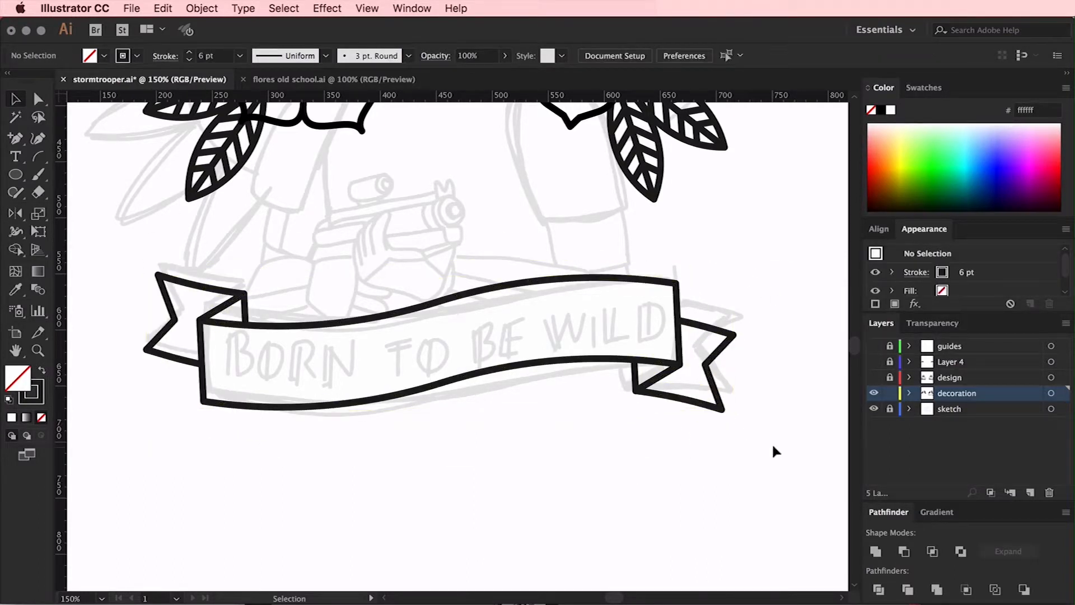
# Try moving the middle anchor of the banner's lower edge downward, and undo it
pyautogui.scroll(3, 772, 442)
pyautogui.scroll(-4, 744, 444)
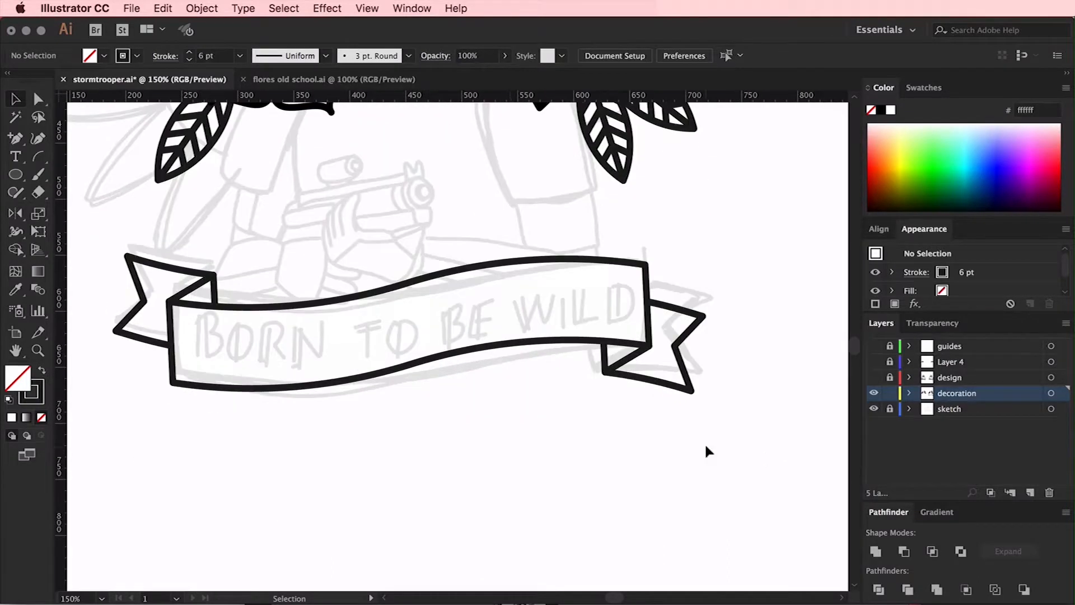
pyautogui.press('a')
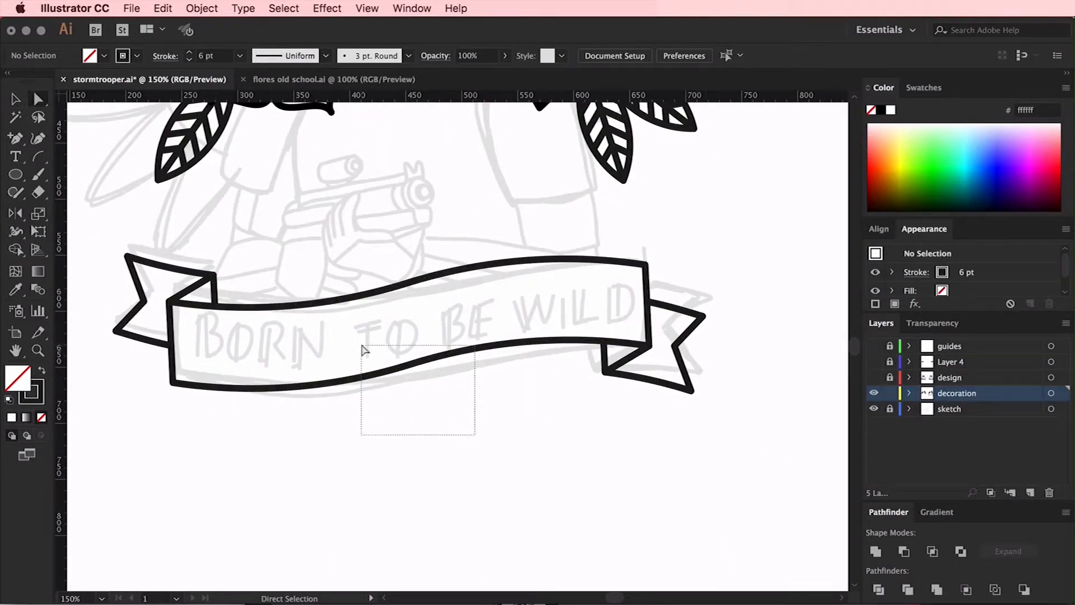
pyautogui.moveTo(362, 346); pyautogui.dragTo(410, 365)
pyautogui.moveTo(411, 363); pyautogui.dragTo(410, 430)
pyautogui.press('super+z')
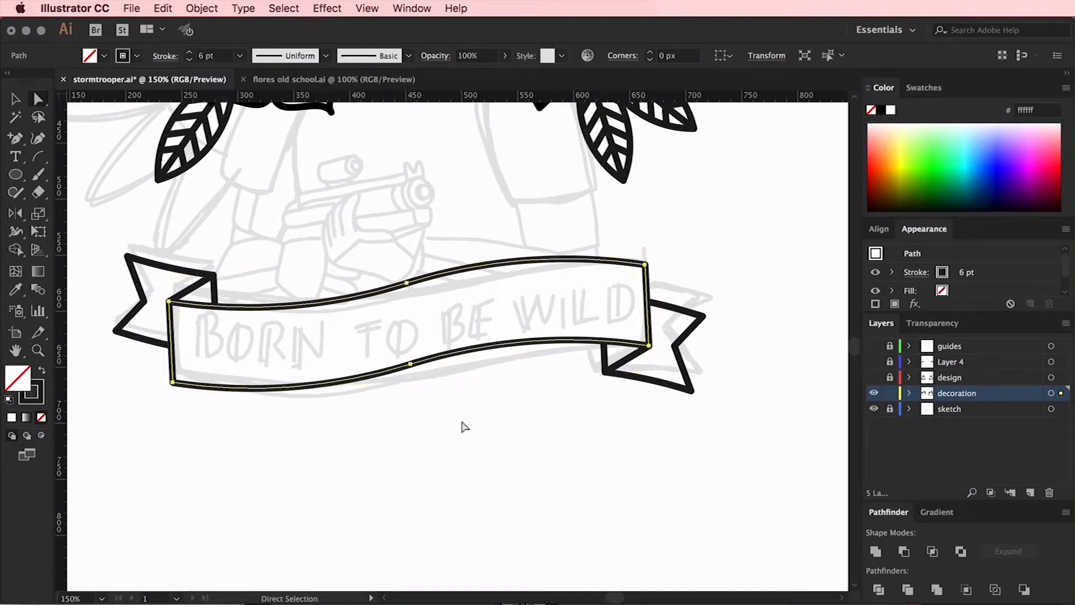
# Paste a copy of the banner's main outline below the banner and delete everything except its wavy lower edge
pyautogui.click(431, 421)
pyautogui.scroll(-5, 443, 421)
pyautogui.press('super+v')
pyautogui.click(218, 326)
pyautogui.press('BackSpace')
pyautogui.click(455, 306)
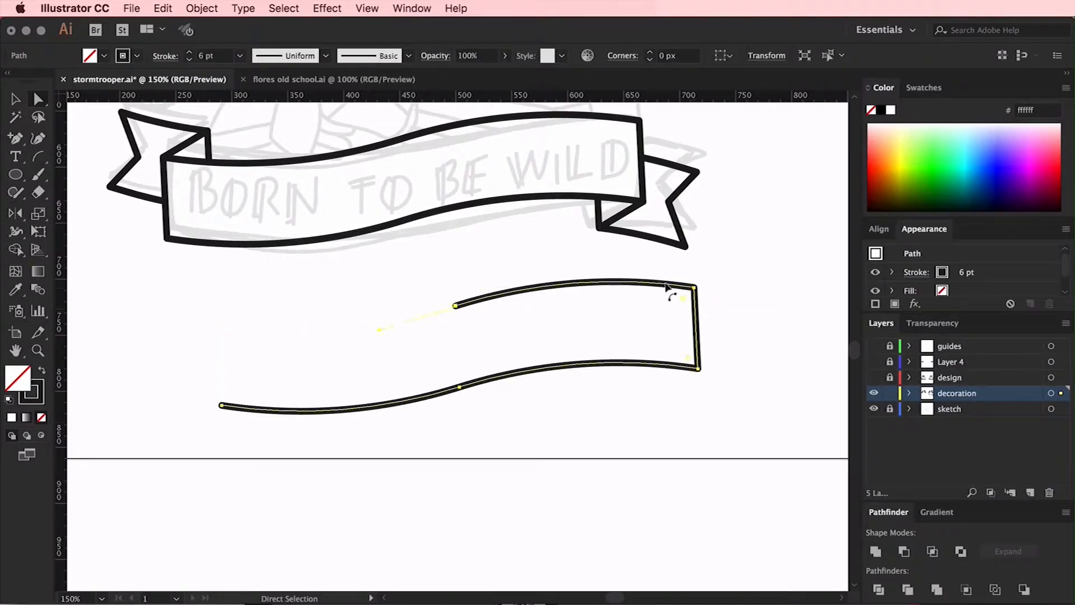
pyautogui.press('BackSpace')
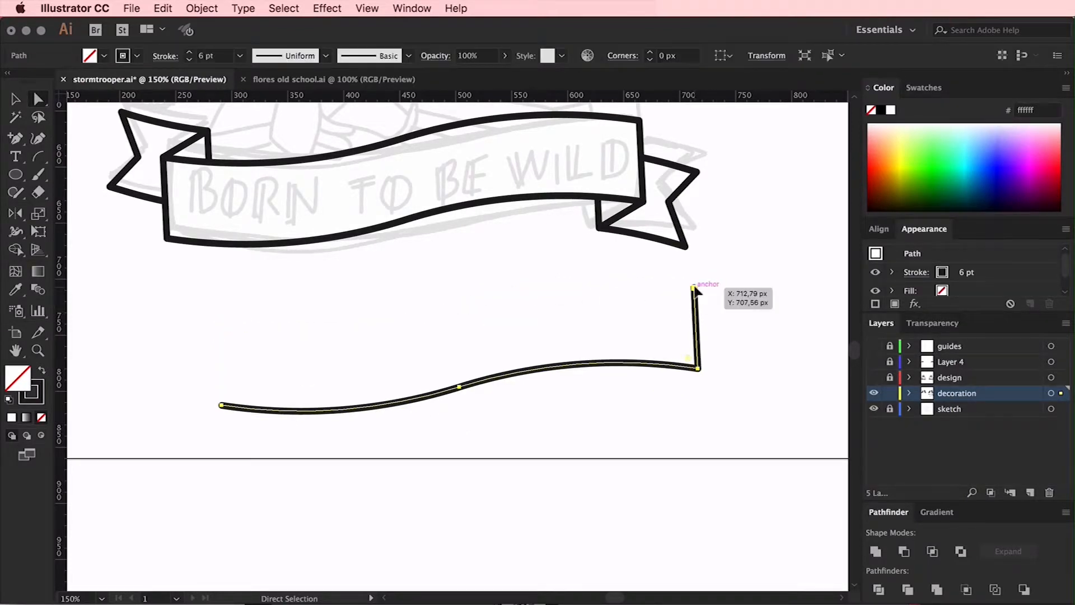
pyautogui.click(694, 289)
pyautogui.press('BackSpace')
# Place type along the copied wavy path and flip it to the path's upper side
pyautogui.scroll(-2, 691, 293)
pyautogui.press('t')
pyautogui.click(226, 378)
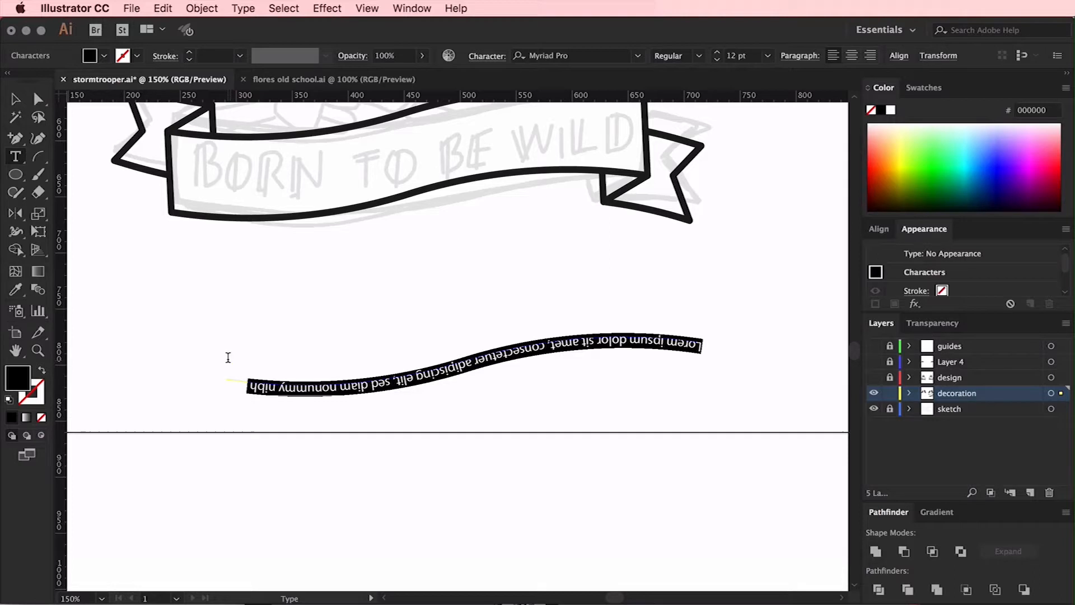
pyautogui.press('super+z')
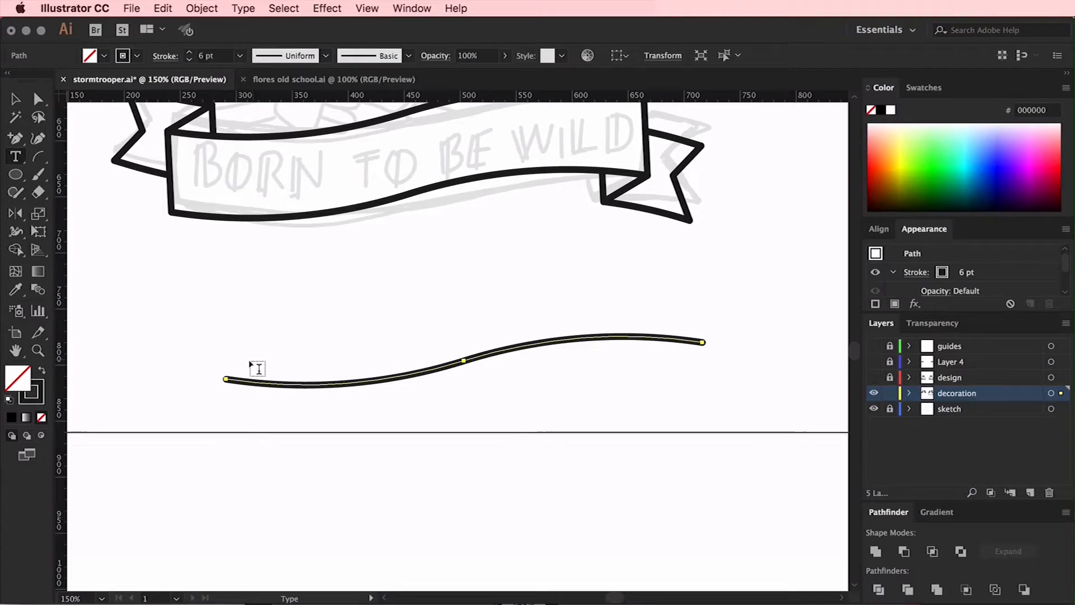
pyautogui.click(225, 379)
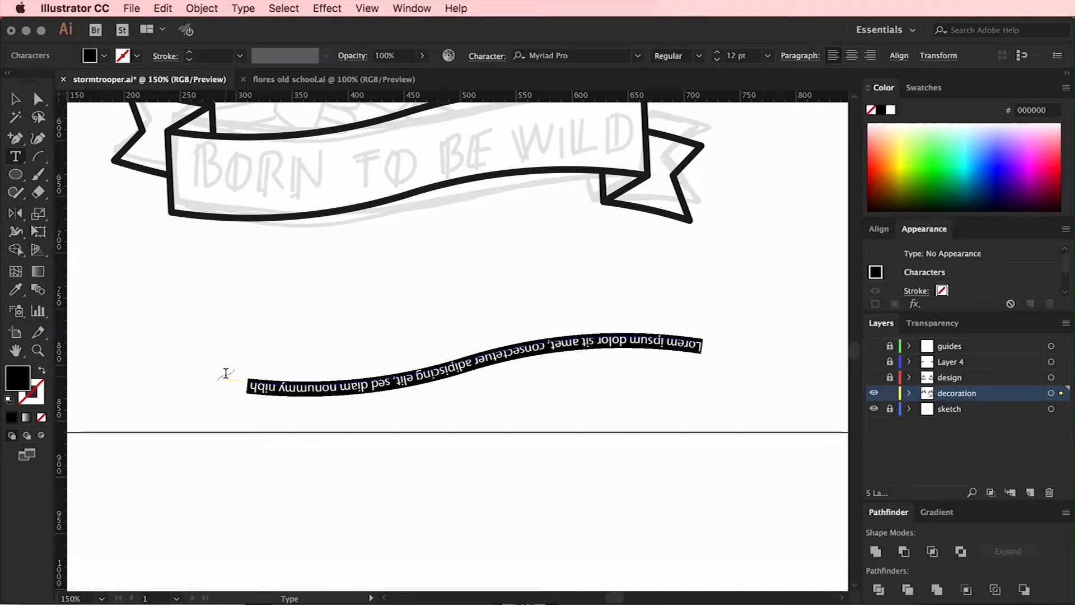
pyautogui.click(39, 99)
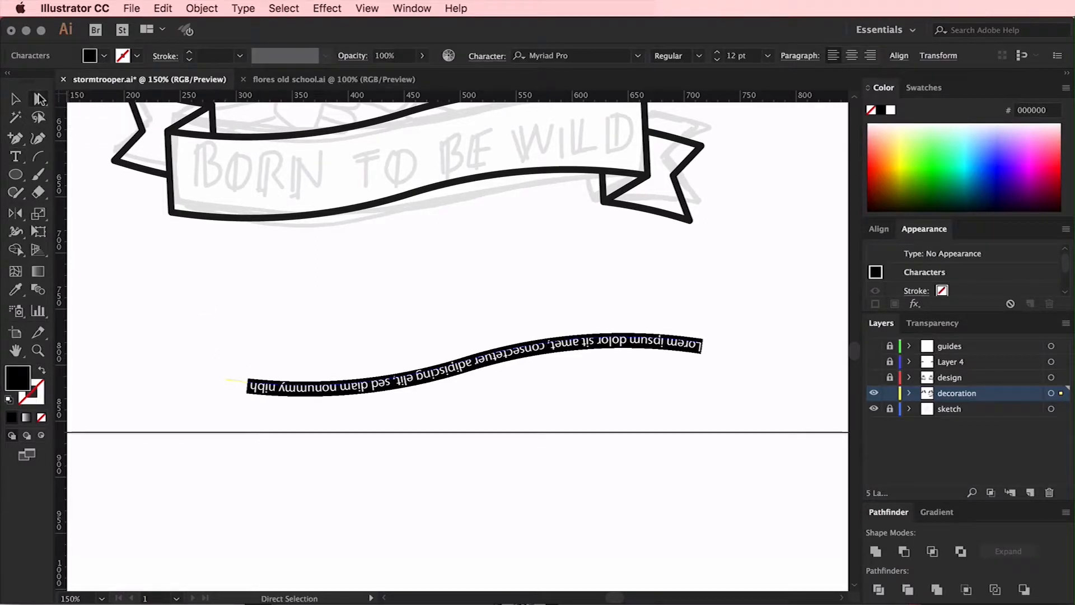
pyautogui.moveTo(465, 370); pyautogui.dragTo(466, 291)
pyautogui.click(16, 99)
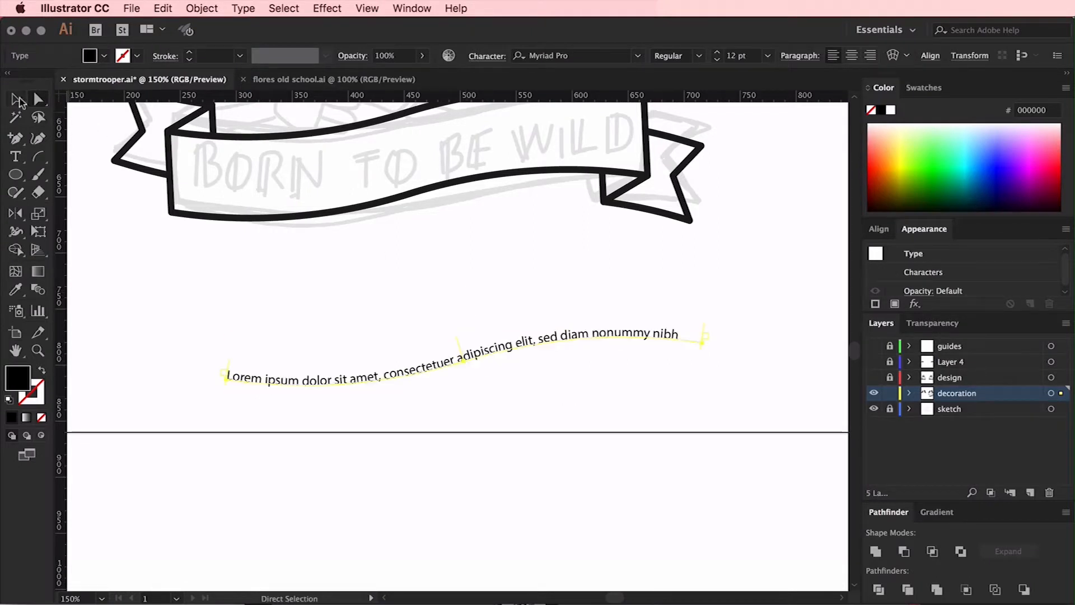
pyautogui.click(324, 300)
# Replace the placeholder text on the path with "BORN TO BE WILD", centered at 46 pt
pyautogui.click(355, 378)
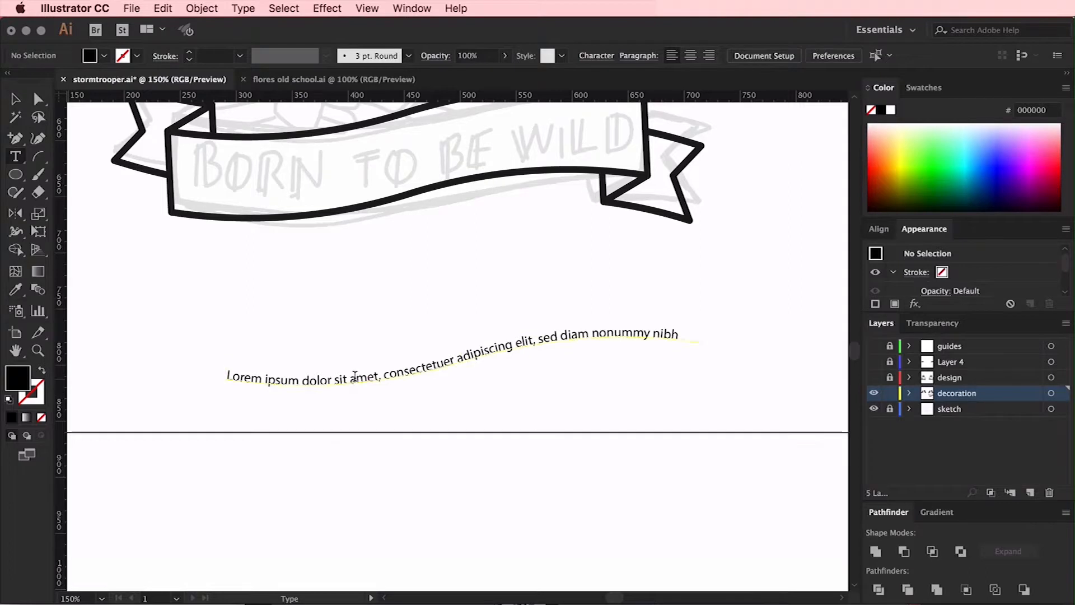
pyautogui.doubleClick(355, 378)
pyautogui.hotkey('ctrl', 'a')
pyautogui.write('BORN')
pyautogui.hotkey('ctrl', 'a')
pyautogui.click(851, 55)
pyautogui.click(717, 53)
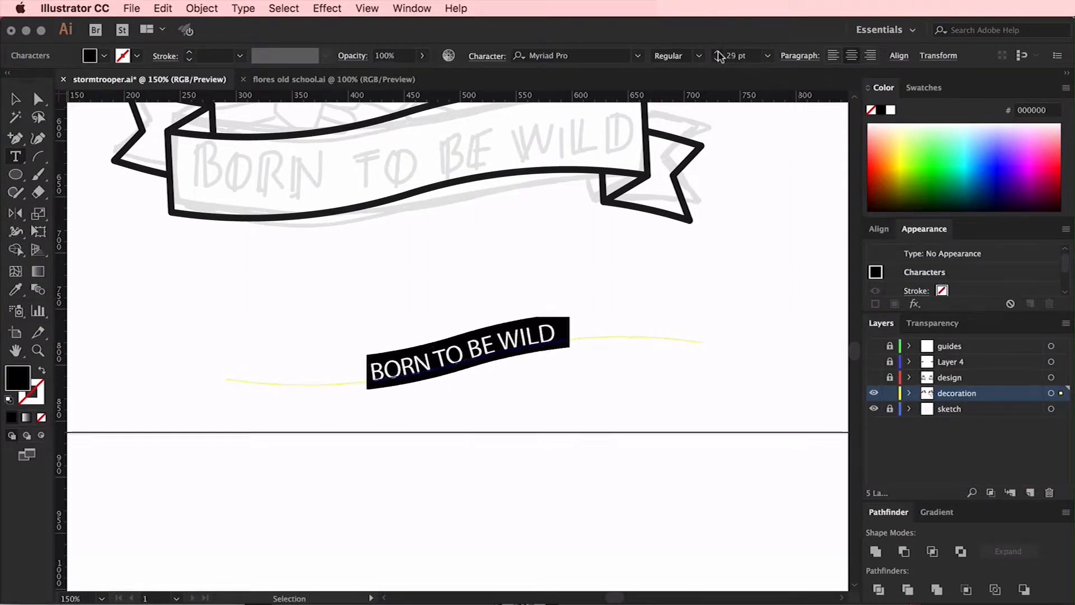
pyautogui.click(718, 53)
pyautogui.click(717, 52)
pyautogui.click(718, 52)
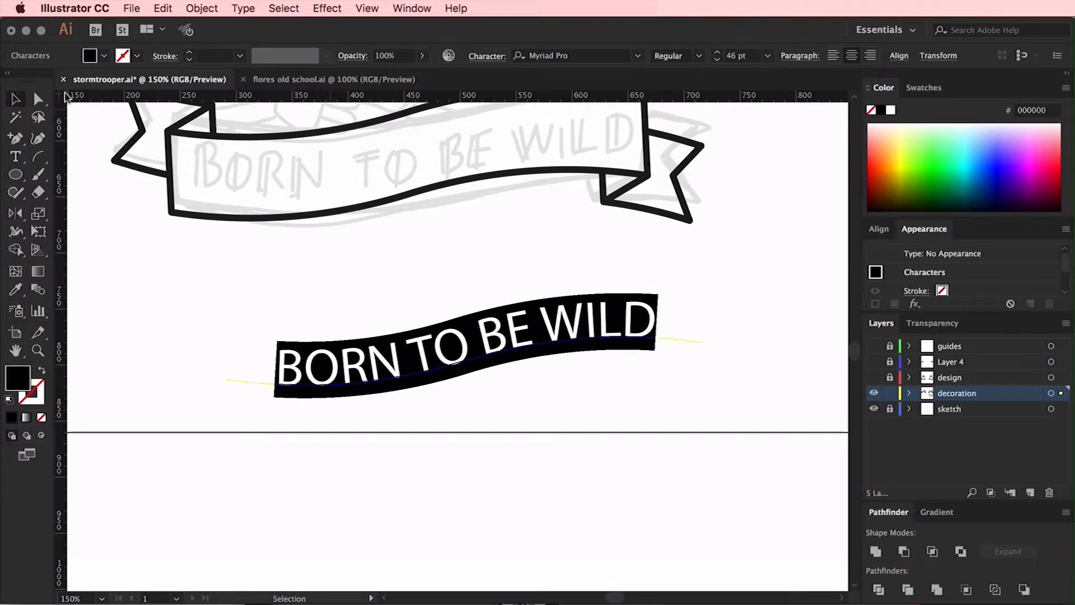
pyautogui.press('Escape')
# Set the font of the text on the path to Tattoo Ink
pyautogui.click(638, 55)
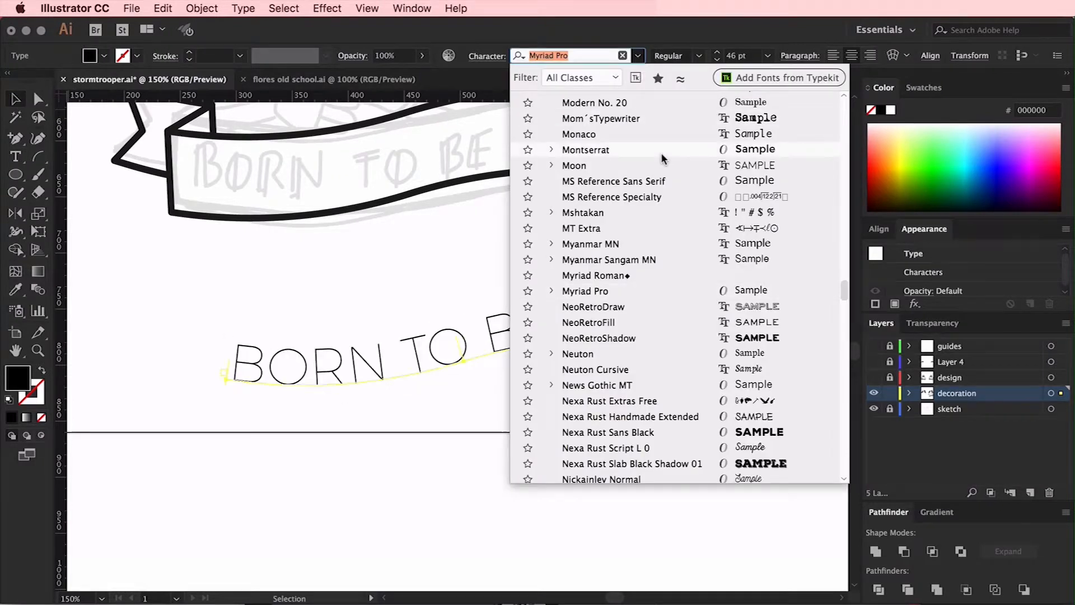
pyautogui.scroll(6, 661, 152)
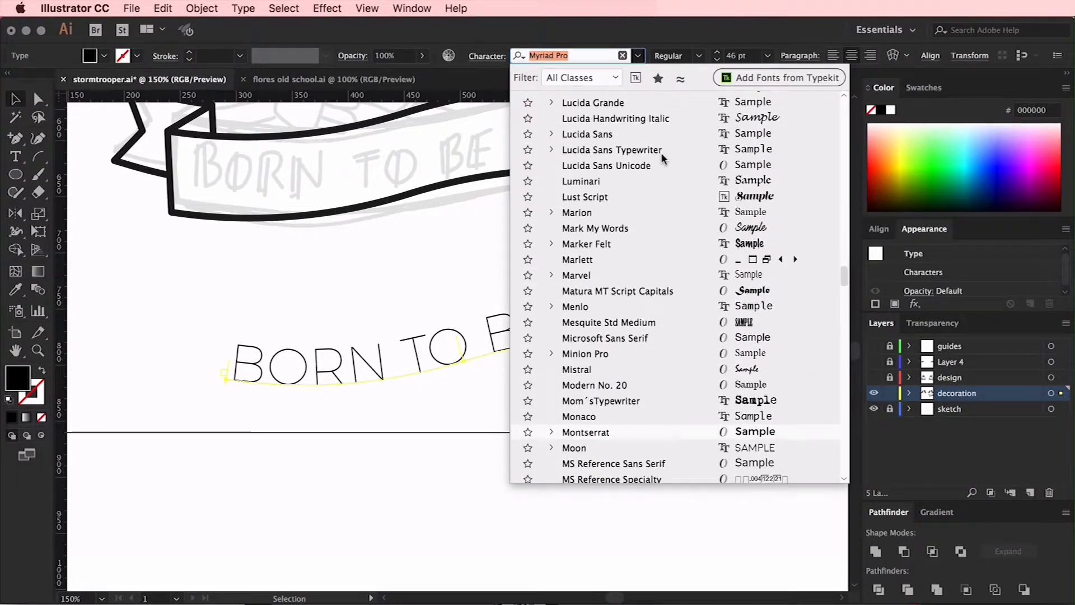
pyautogui.scroll(5, 661, 152)
pyautogui.scroll(10, 661, 152)
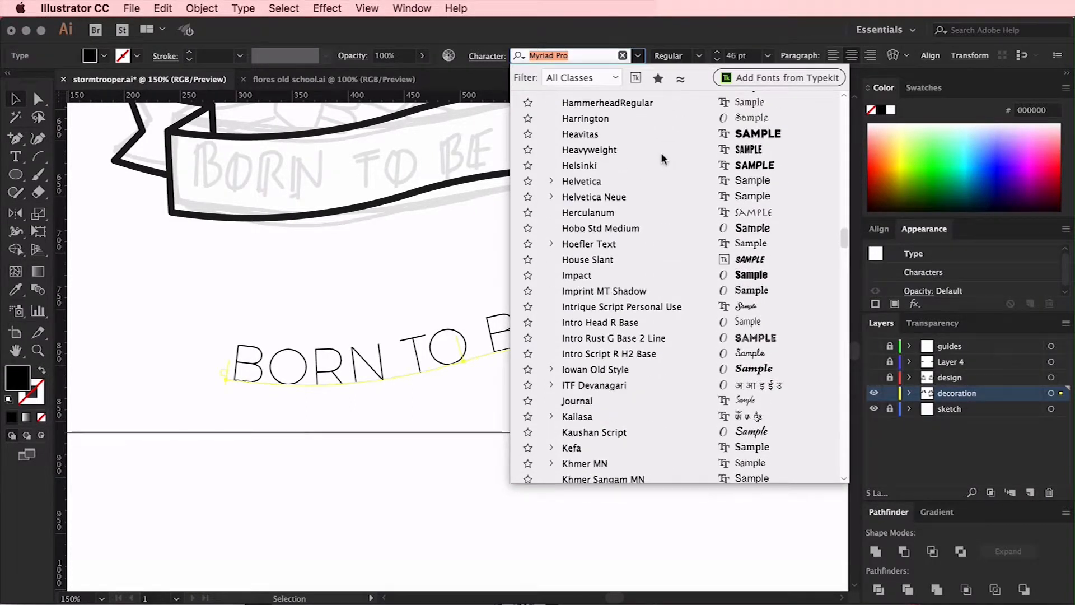
pyautogui.scroll(15, 661, 152)
pyautogui.scroll(9, 661, 153)
pyautogui.scroll(4, 707, 275)
pyautogui.scroll(-20, 707, 281)
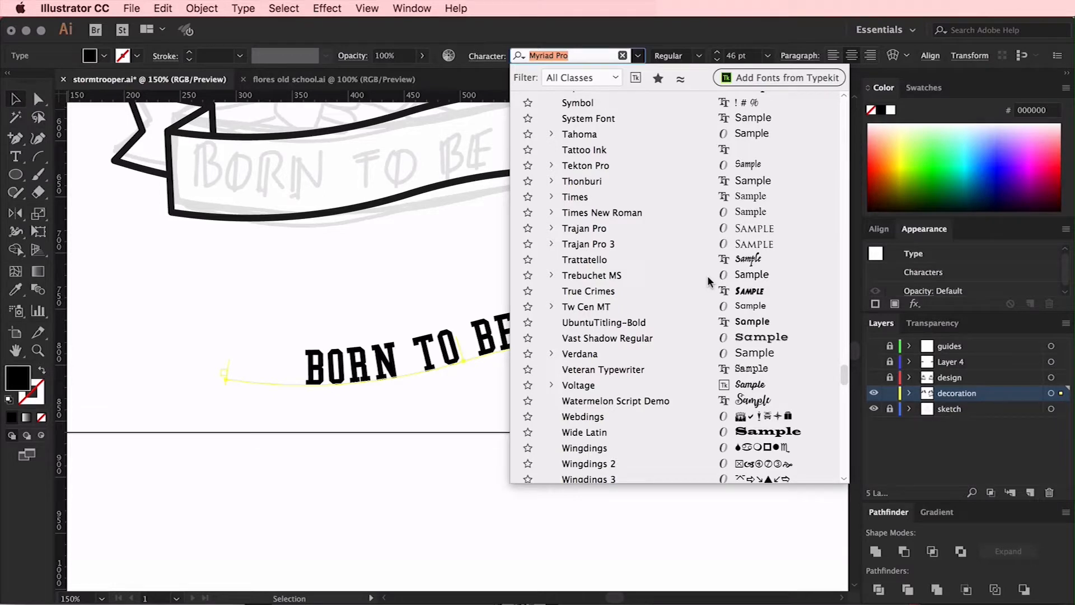
pyautogui.click(612, 149)
# Reduce the text's font size to 35 pt so that the whole phrase fits on the path
pyautogui.click(743, 55)
pyautogui.press('Down')
pyautogui.press('Down')
pyautogui.press('Down')
pyautogui.press('Down')
pyautogui.press('Down')
pyautogui.press('Down')
pyautogui.press('Down')
pyautogui.press('Down')
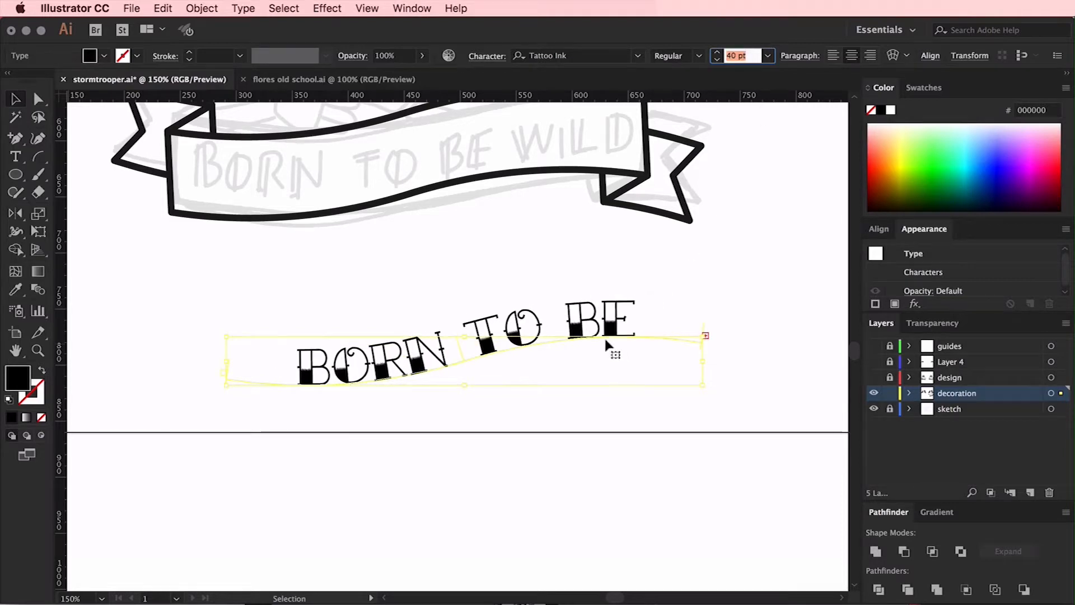
pyautogui.press('Down')
pyautogui.press('Down')
pyautogui.press('Down')
pyautogui.click(485, 271)
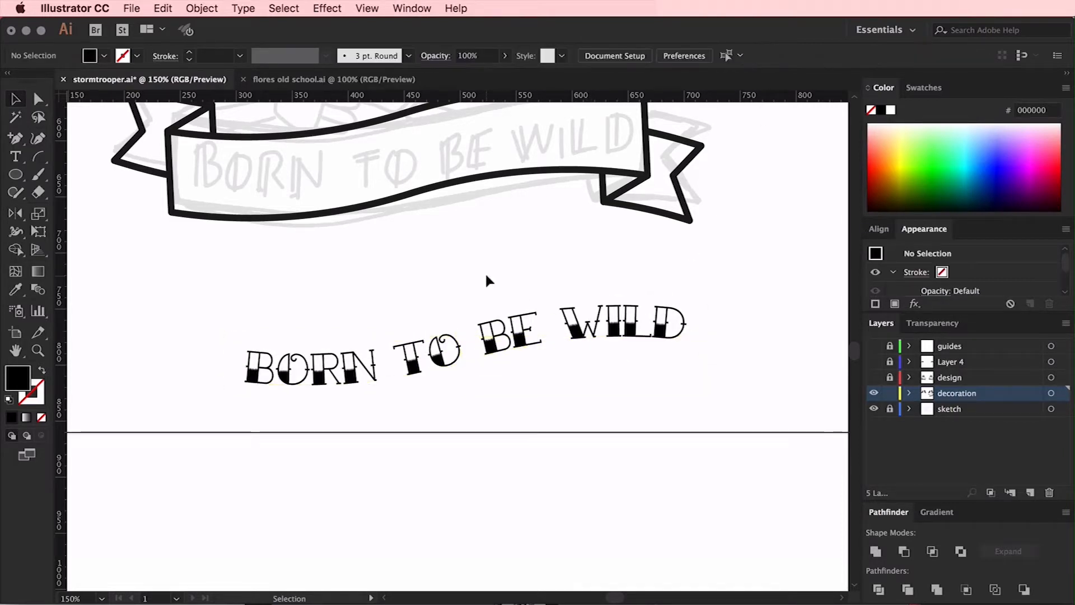
# Move the curved "BORN TO BE WILD" text inside the ribbon banner
pyautogui.scroll(5, 485, 271)
pyautogui.moveTo(485, 460); pyautogui.dragTo(434, 273)
pyautogui.click(583, 402)
# Show the hidden design and Layer 4 artwork to check the lettered banner against it, and hide both layers again
pyautogui.press('super+minus')
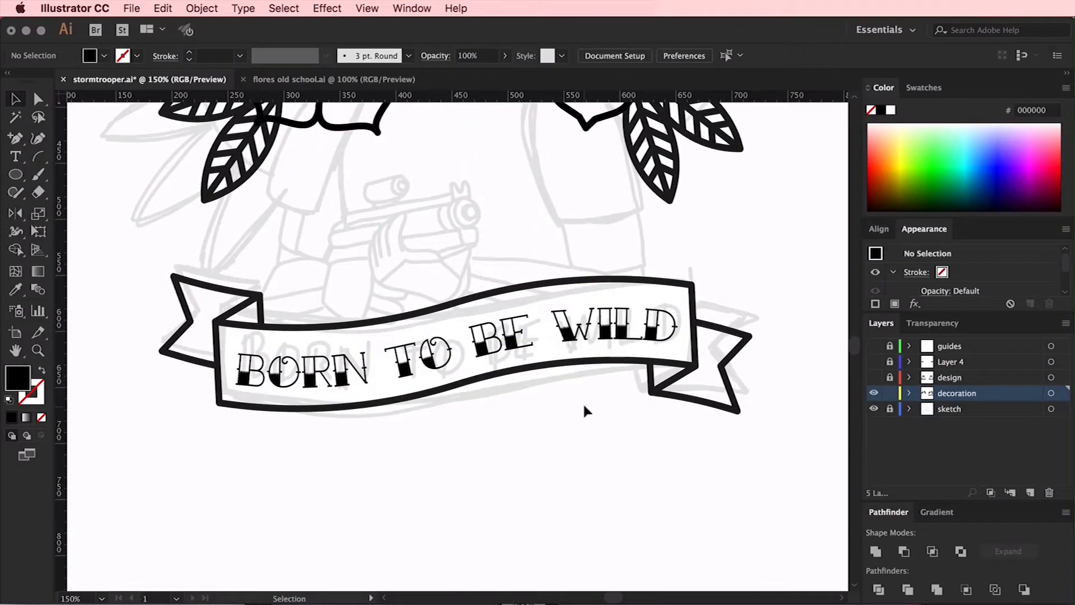
pyautogui.press('a')
pyautogui.click(873, 378)
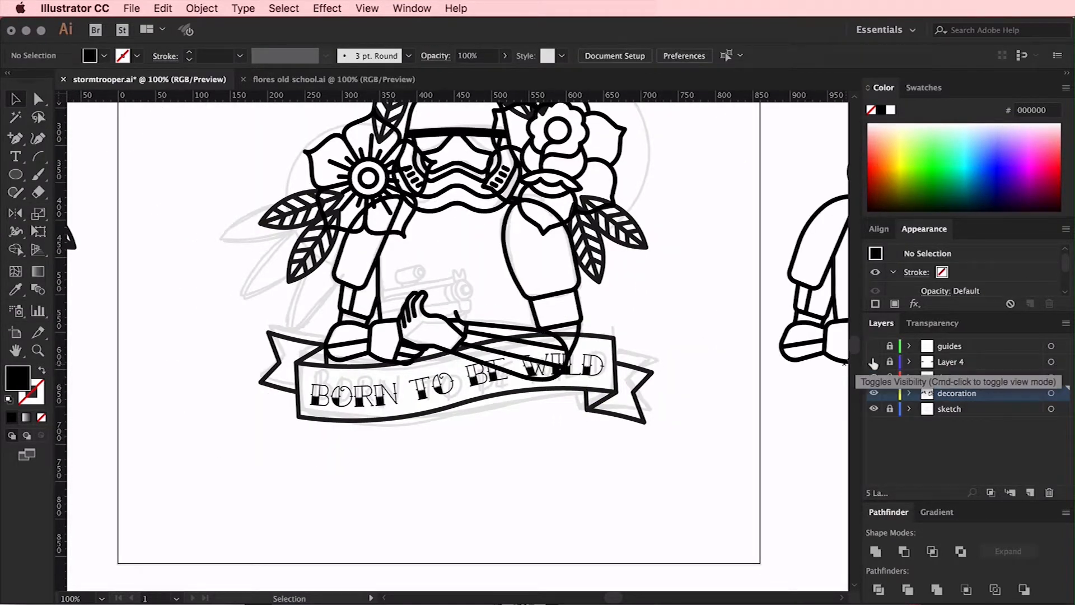
pyautogui.click(874, 379)
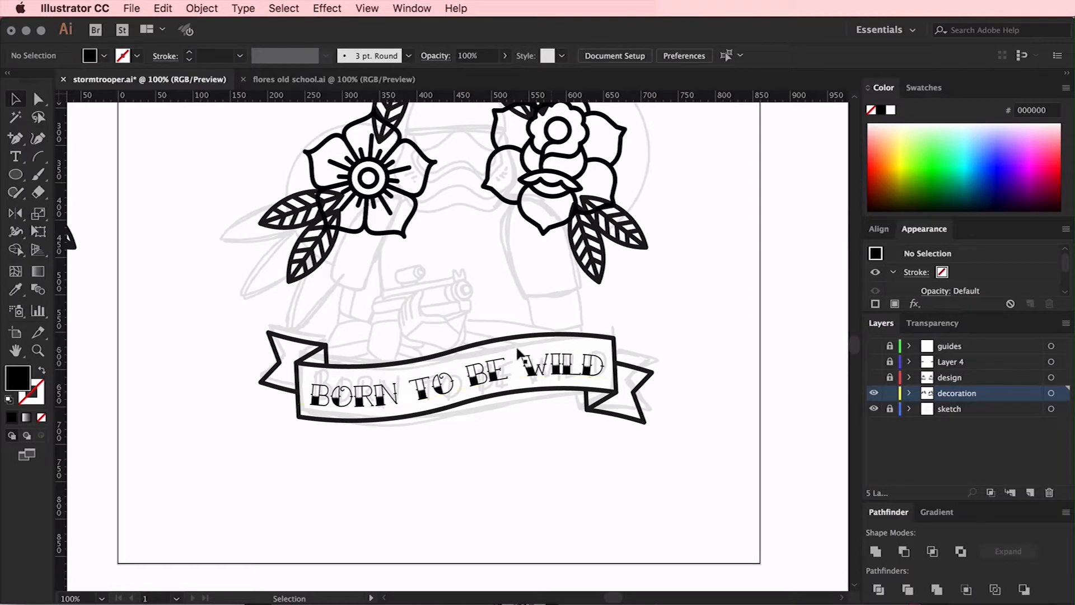
# Delete the Tattoo Ink text from the banner
pyautogui.scroll(-2, 519, 371)
pyautogui.press('super+plus')
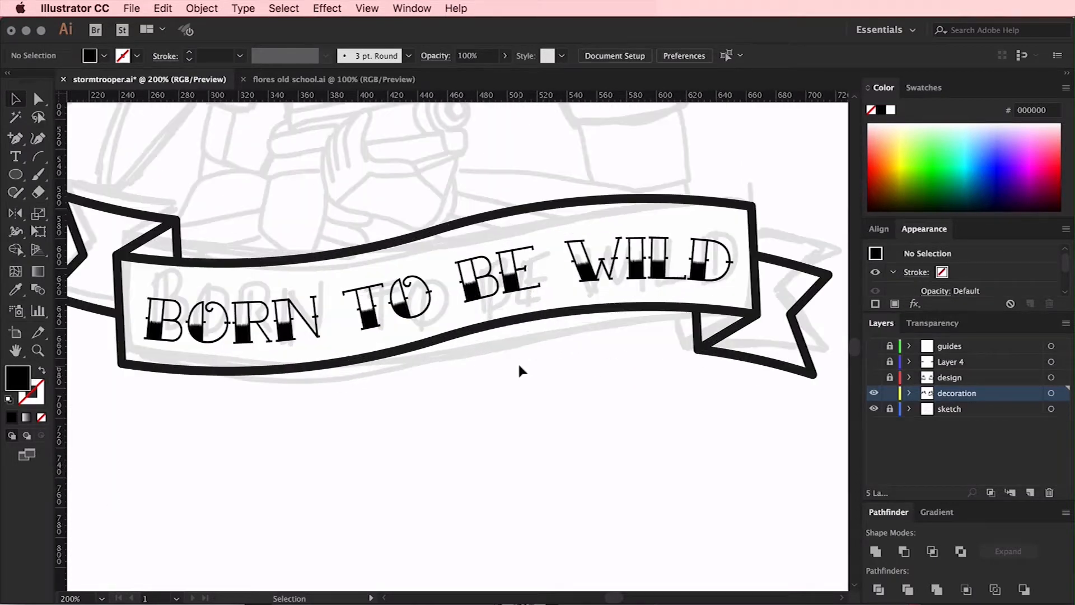
pyautogui.hscroll(-2, 519, 367)
pyautogui.click(535, 291)
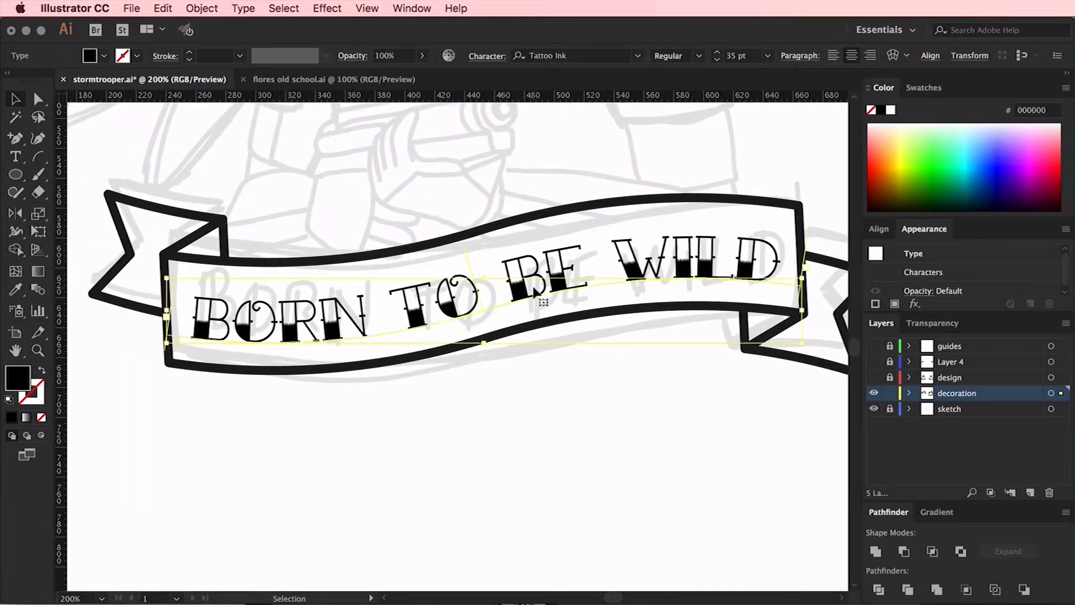
pyautogui.press('Delete')
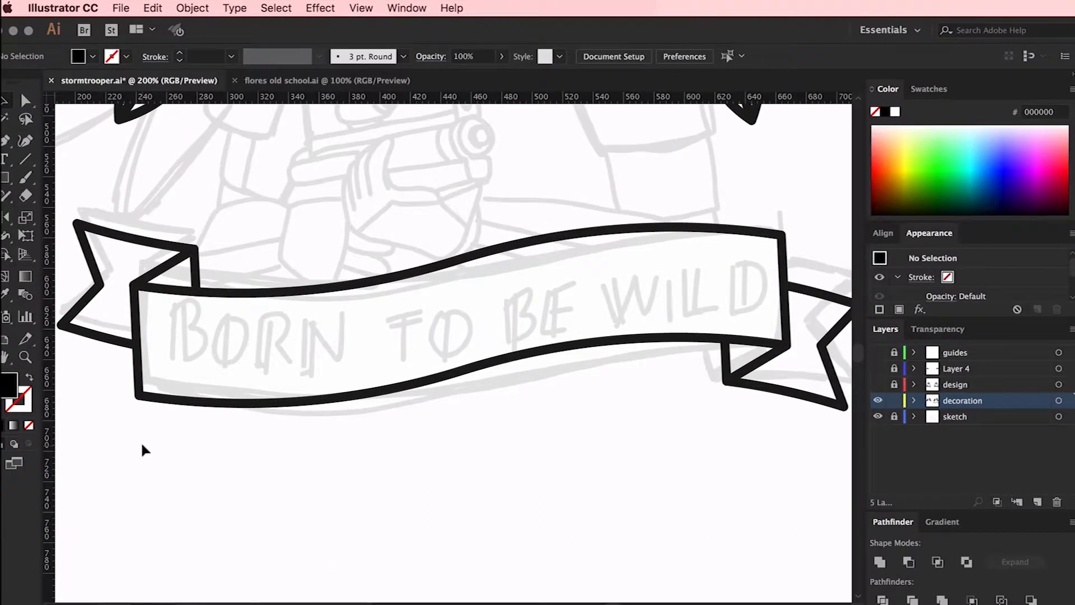
# Open the recent document TATTOO LETTERS.ai
pyautogui.click(122, 8)
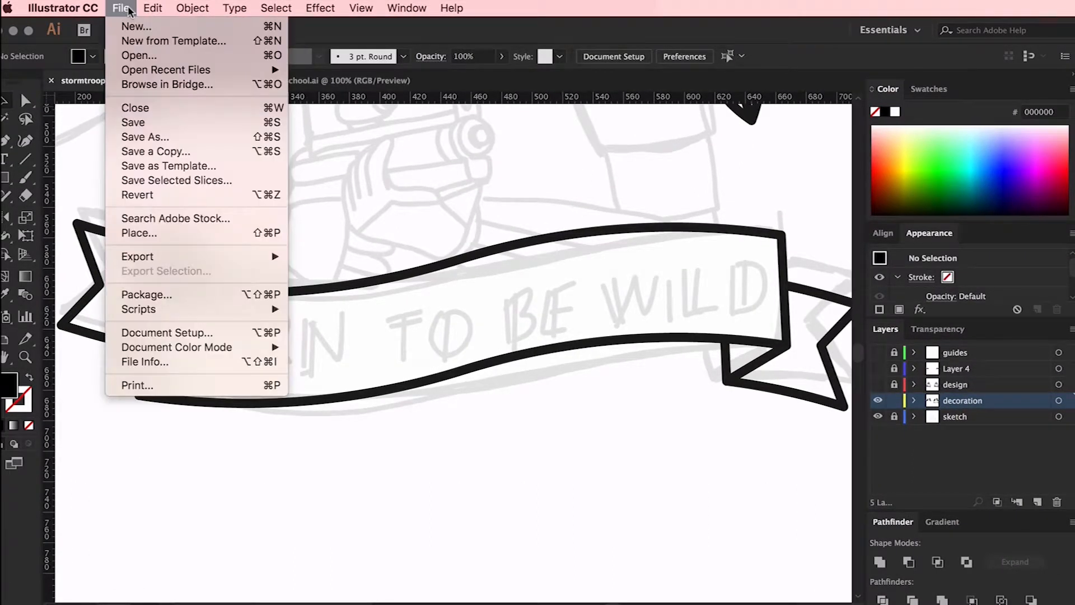
pyautogui.moveTo(168, 70)
pyautogui.click(355, 76)
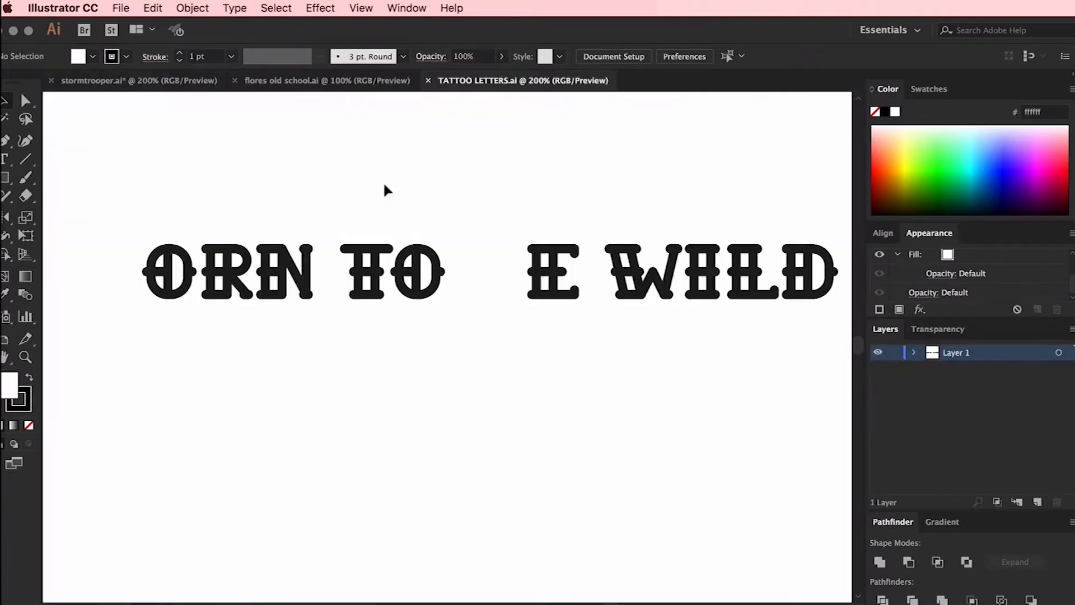
# Create an 11 by 30.3333 px rectangle before the first O and give it that letter's unfilled 6 pt stroke style
pyautogui.hscroll(-5, 386, 191)
pyautogui.press('super+plus')
pyautogui.press('super+plus')
pyautogui.press('super+plus')
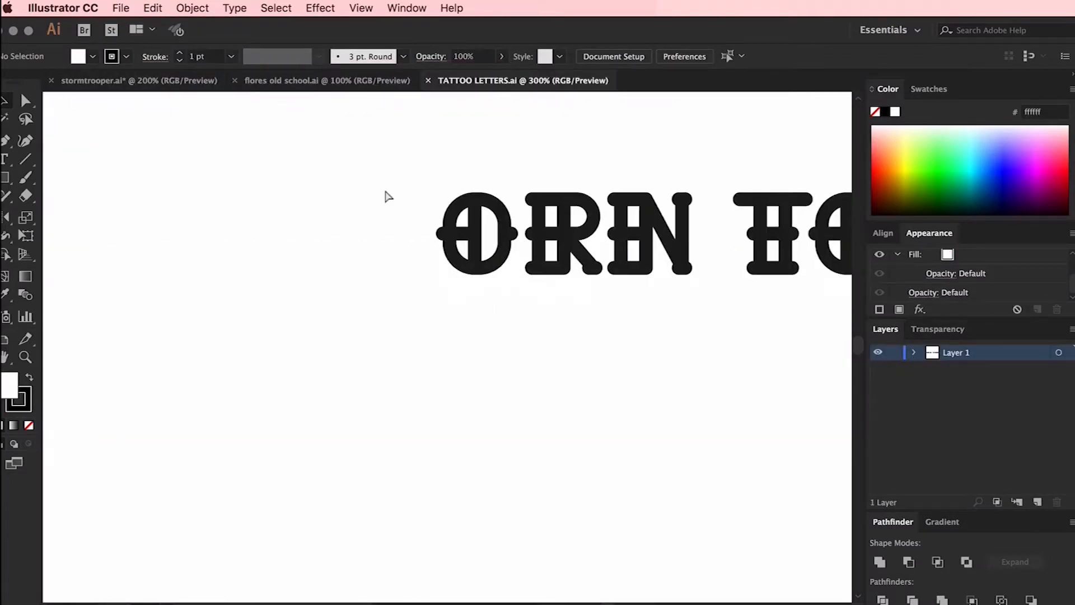
pyautogui.scroll(7, 385, 191)
pyautogui.click(5, 179)
pyautogui.click(278, 321)
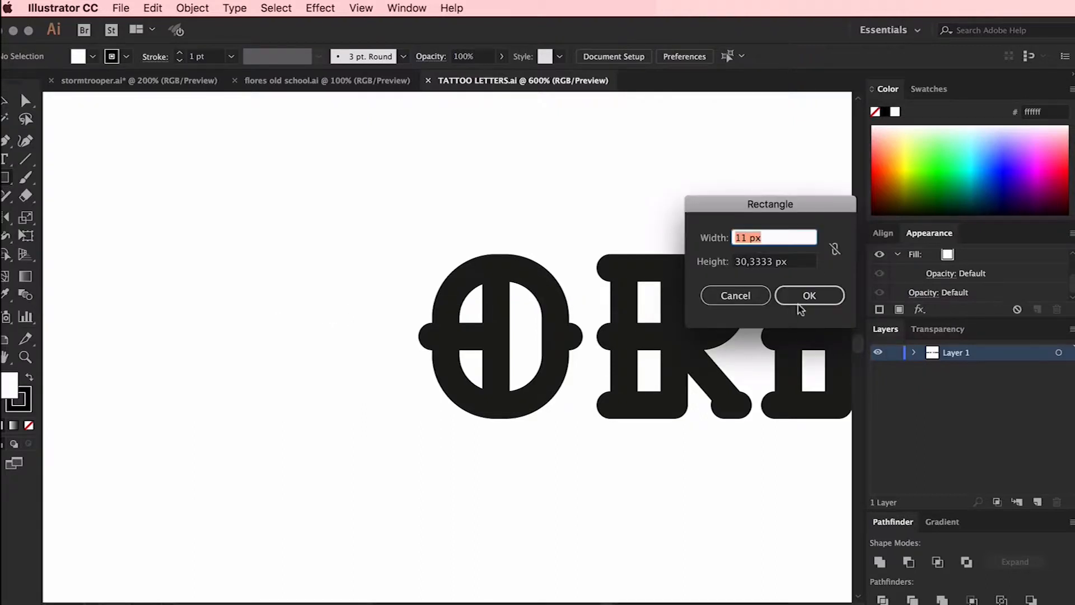
pyautogui.click(798, 308)
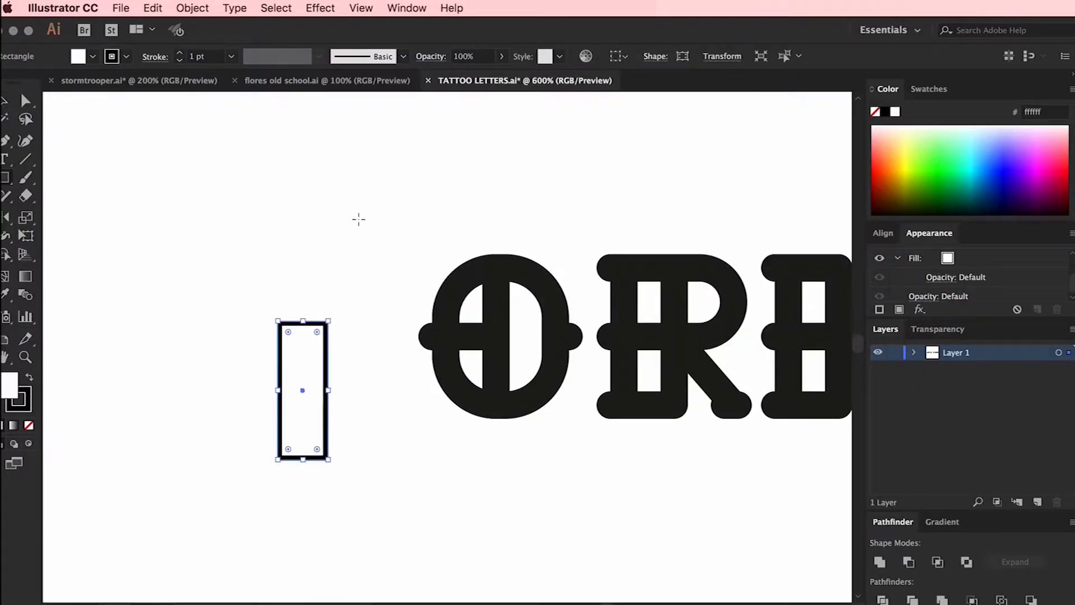
pyautogui.press('i')
pyautogui.click(481, 259)
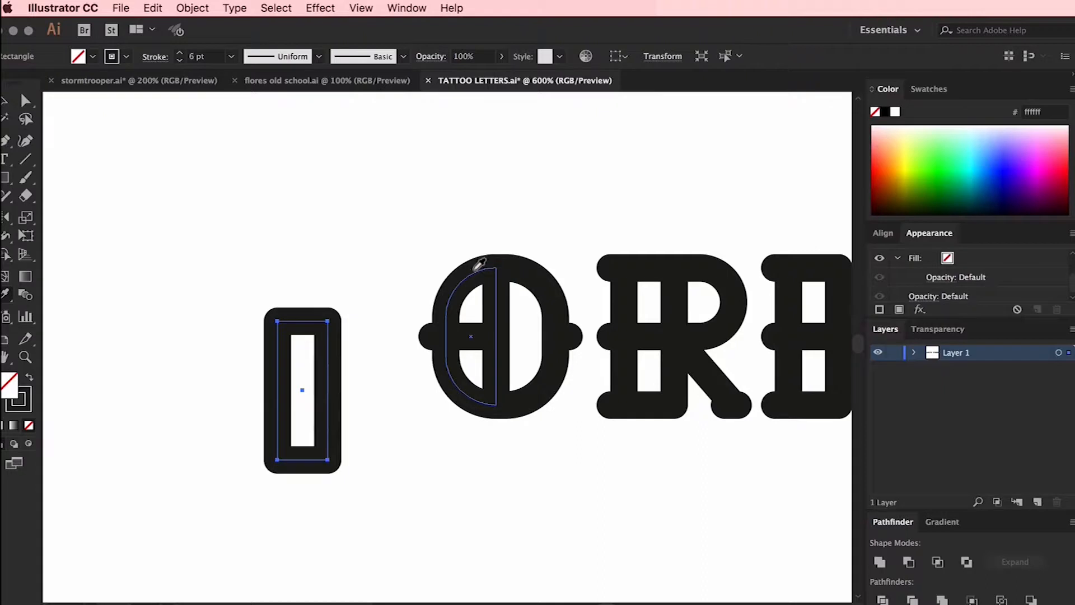
# Align the rectangle with the O's height and add short horizontal serif lines at its upper, middle and lower left
pyautogui.click(366, 248)
pyautogui.moveTo(317, 327); pyautogui.dragTo(316, 271)
pyautogui.click(25, 160)
pyautogui.click(238, 191)
pyautogui.click(324, 252)
pyautogui.press('v')
pyautogui.click(338, 190)
pyautogui.moveTo(244, 191); pyautogui.dragTo(279, 406)
pyautogui.click(249, 292)
pyautogui.click(250, 361)
pyautogui.click(330, 220)
# Duplicate the stem rectangle directly to its right and line up the adjoining edges
pyautogui.moveTo(281, 312); pyautogui.dragTo(333, 312)
pyautogui.click(305, 324)
pyautogui.press('a')
pyautogui.click(280, 336)
pyautogui.press('Right')
pyautogui.press('Right')
pyautogui.press('Right')
pyautogui.press('Right')
pyautogui.press('Right')
pyautogui.press('Right')
pyautogui.press('Right')
pyautogui.press('Right')
pyautogui.press('Right')
pyautogui.press('Right')
pyautogui.press('Right')
pyautogui.click(380, 295)
pyautogui.click(386, 300)
# Widen the right rectangle to about 13 px and shorten it to the upper half of the letter
pyautogui.press('v')
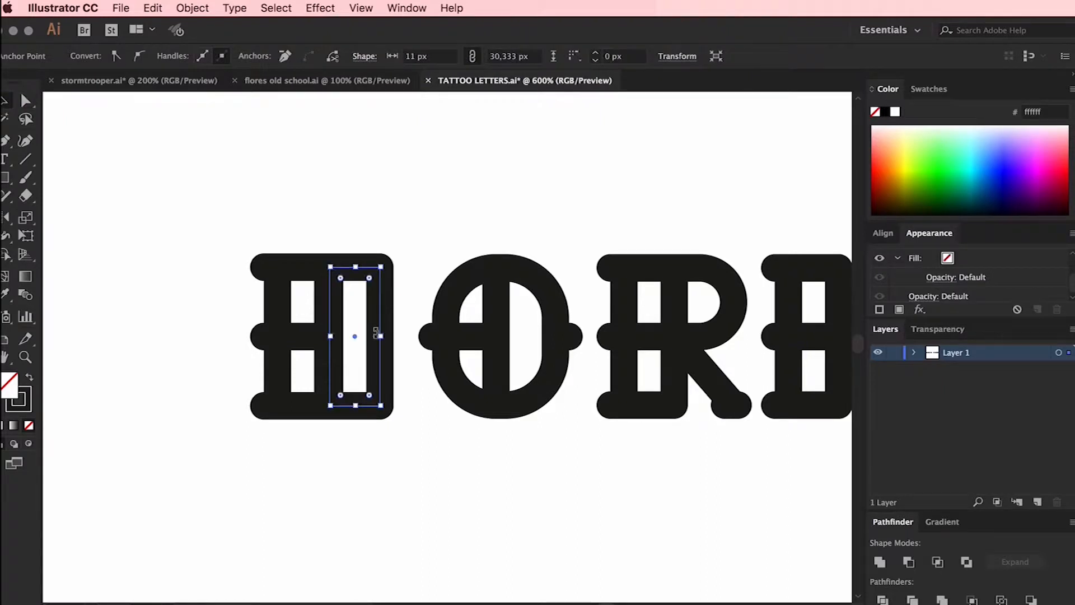
pyautogui.moveTo(380, 339); pyautogui.dragTo(390, 332)
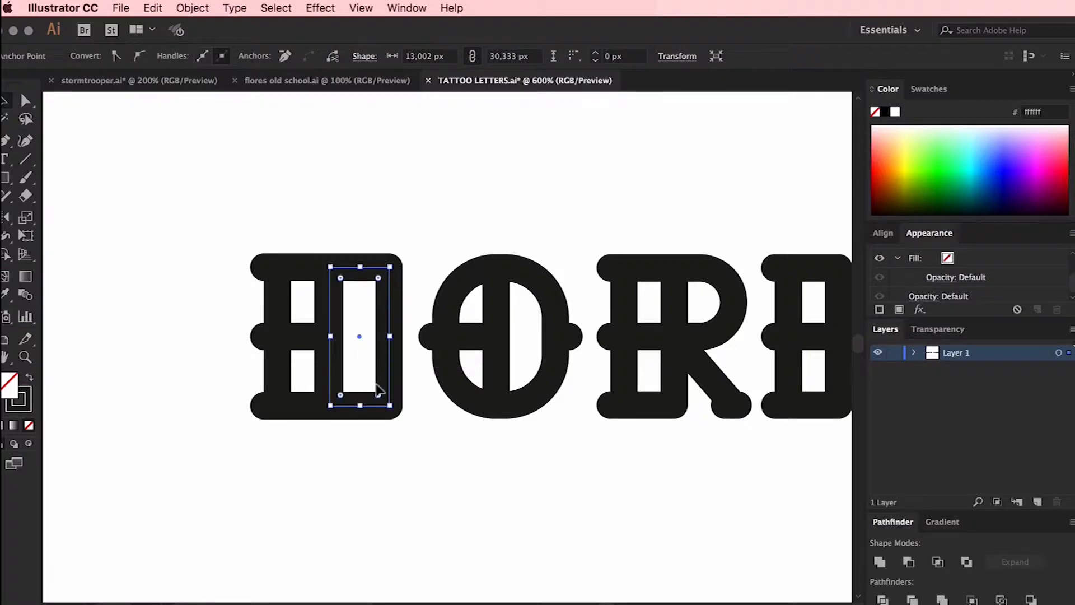
pyautogui.moveTo(361, 405); pyautogui.dragTo(360, 336)
pyautogui.click(397, 234)
# Round the two right corners of the shortened rectangle fully to form the B's upper bowl
pyautogui.press('a')
pyautogui.click(389, 267)
pyautogui.keyDown('shift'); pyautogui.click(390, 337); pyautogui.keyUp('shift')
pyautogui.moveTo(378, 327); pyautogui.dragTo(236, 228)
# Duplicate the upper bowl into the lower half of the letter to complete the B
pyautogui.click(373, 203)
pyautogui.click(372, 271)
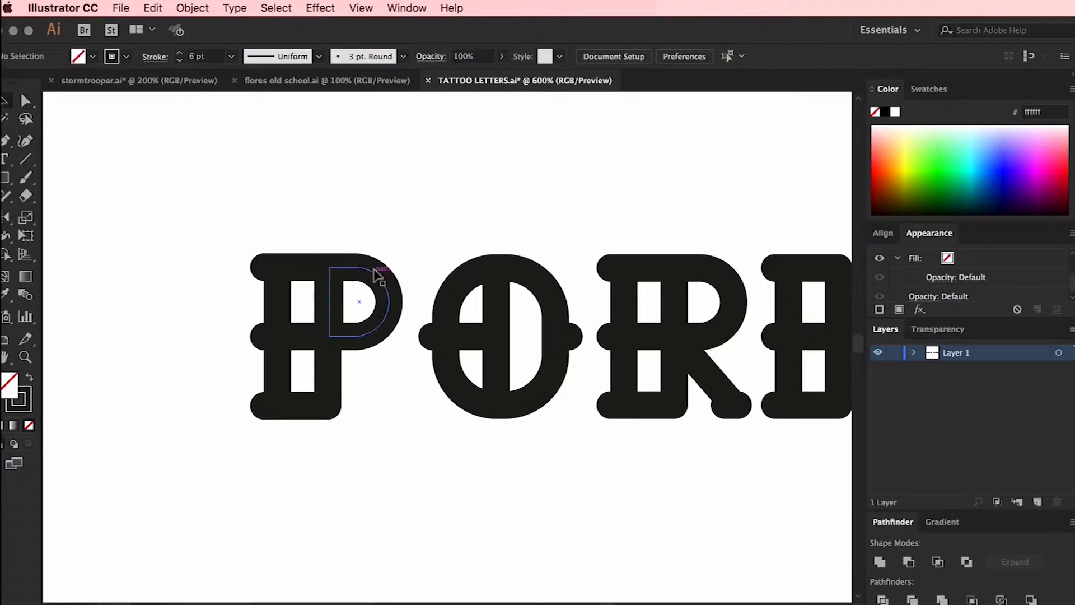
pyautogui.moveTo(374, 274); pyautogui.dragTo(380, 343)
# Adjust the B's stem and serifs against the bowls, and group all parts of the letter
pyautogui.moveTo(371, 210); pyautogui.dragTo(247, 451)
pyautogui.moveTo(247, 206); pyautogui.dragTo(293, 456)
pyautogui.moveTo(318, 337); pyautogui.dragTo(340, 363)
pyautogui.moveTo(240, 195); pyautogui.dragTo(401, 442)
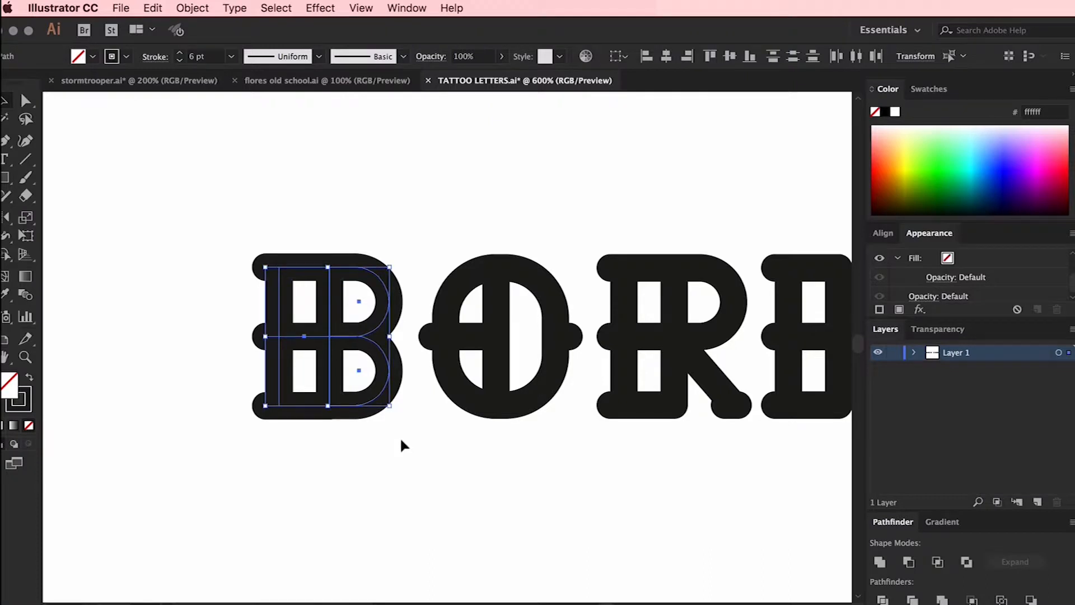
pyautogui.press('super+g')
# Place a copy of the grouped B before the E to complete the word BE
pyautogui.press('super+minus')
pyautogui.press('super+minus')
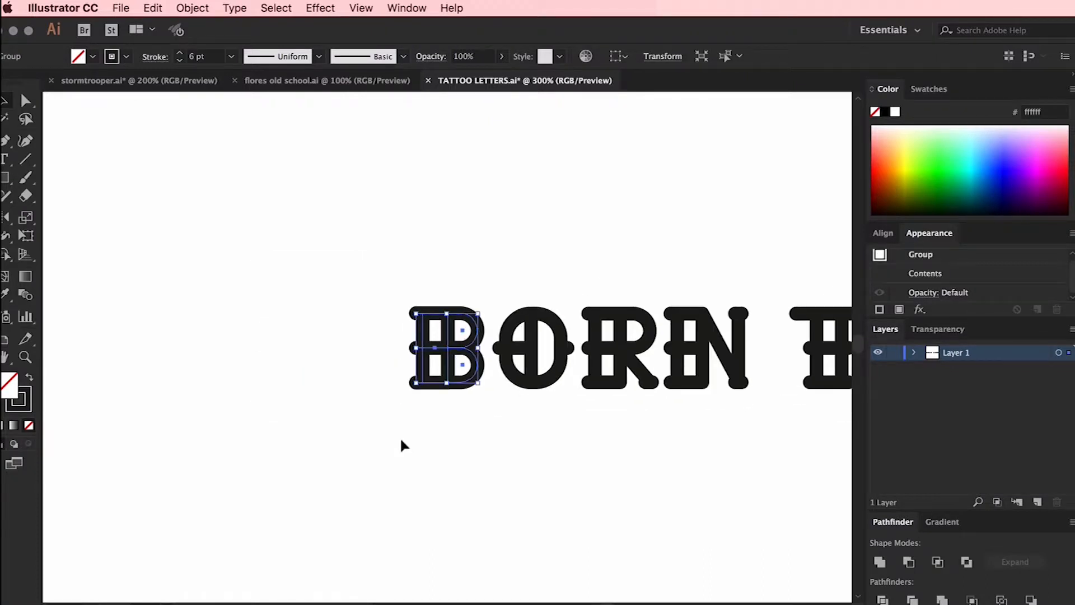
pyautogui.click(401, 441)
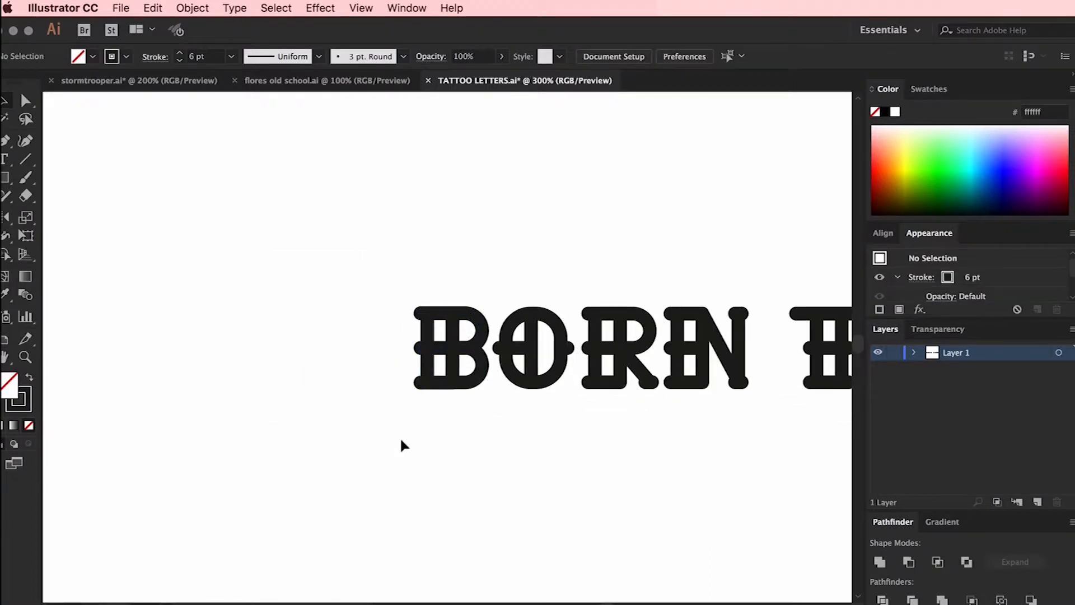
pyautogui.hscroll(6, 401, 441)
pyautogui.hscroll(2, 401, 441)
pyautogui.moveTo(179, 359); pyautogui.dragTo(759, 360)
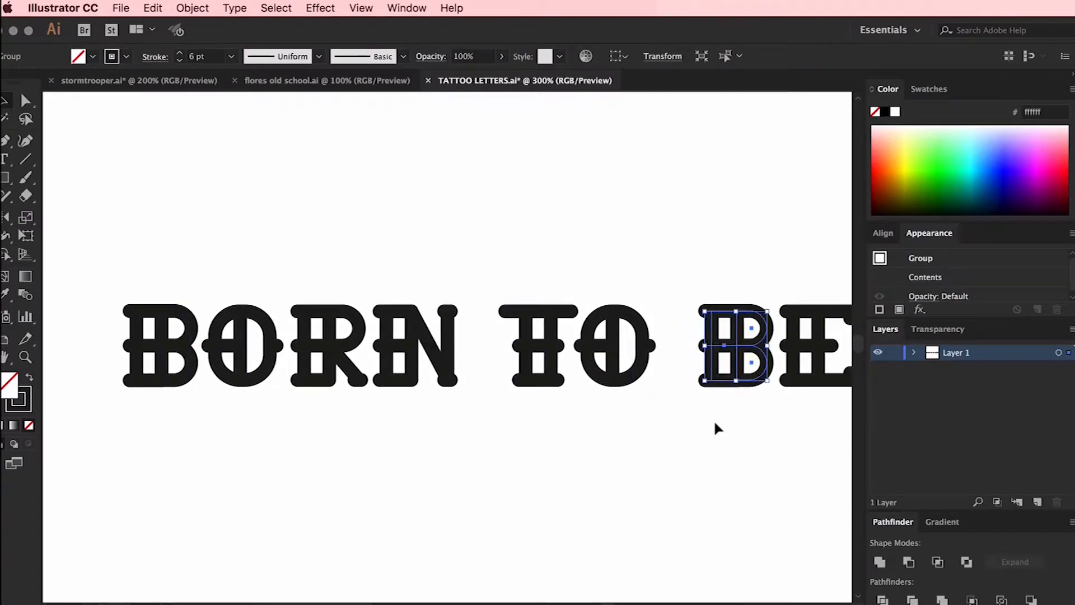
# Examine the letter shapes and spacing of the BORN TO BE WILD lettering, both as a whole and up close
pyautogui.click(765, 456)
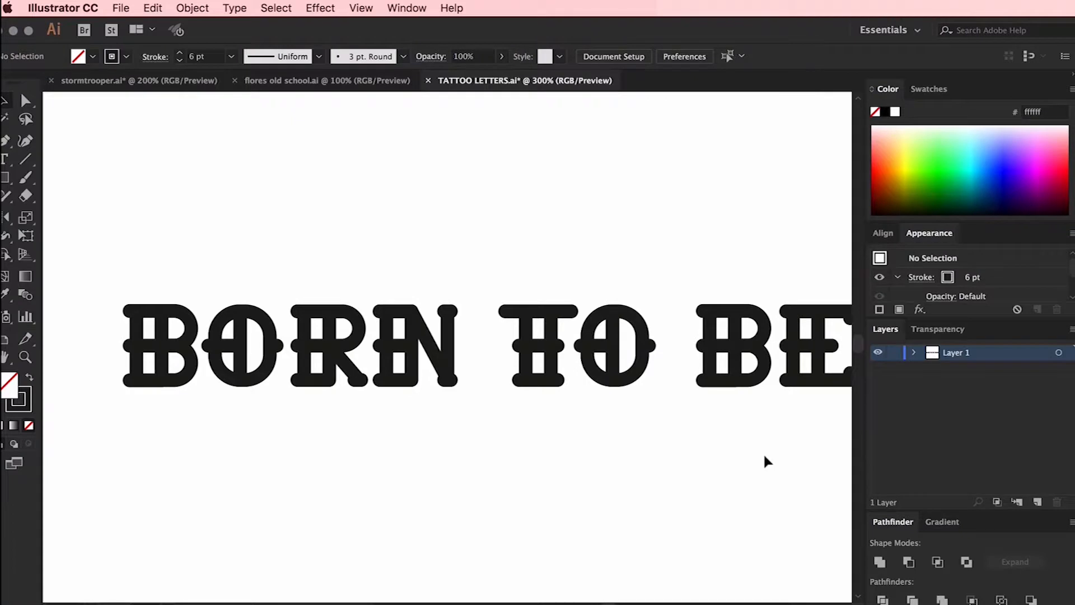
pyautogui.hscroll(2, 765, 456)
pyautogui.hscroll(1, 765, 456)
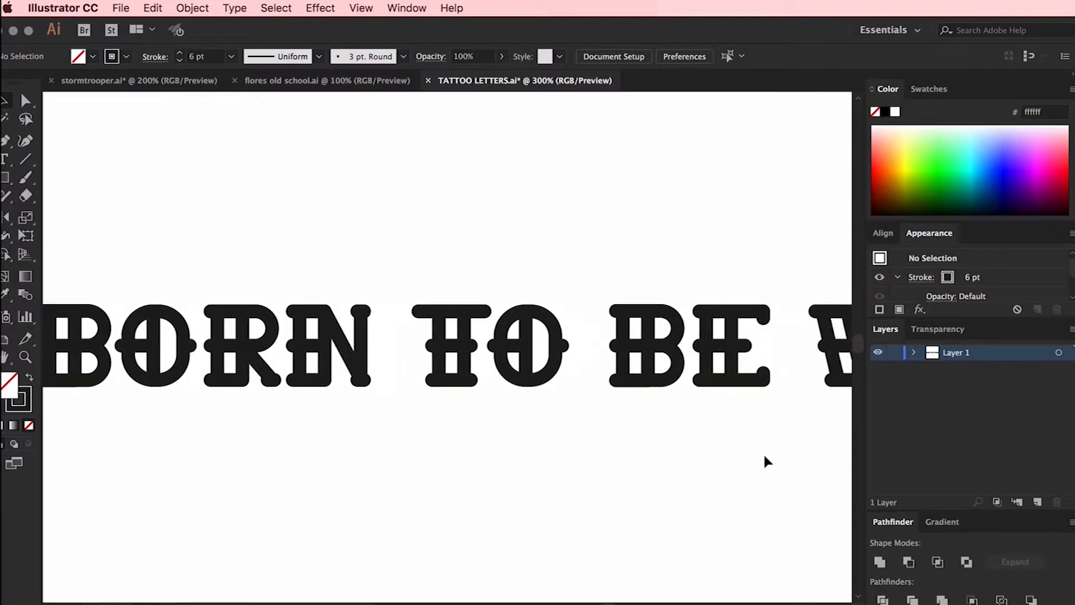
pyautogui.press('super+minus')
pyautogui.press('super+minus')
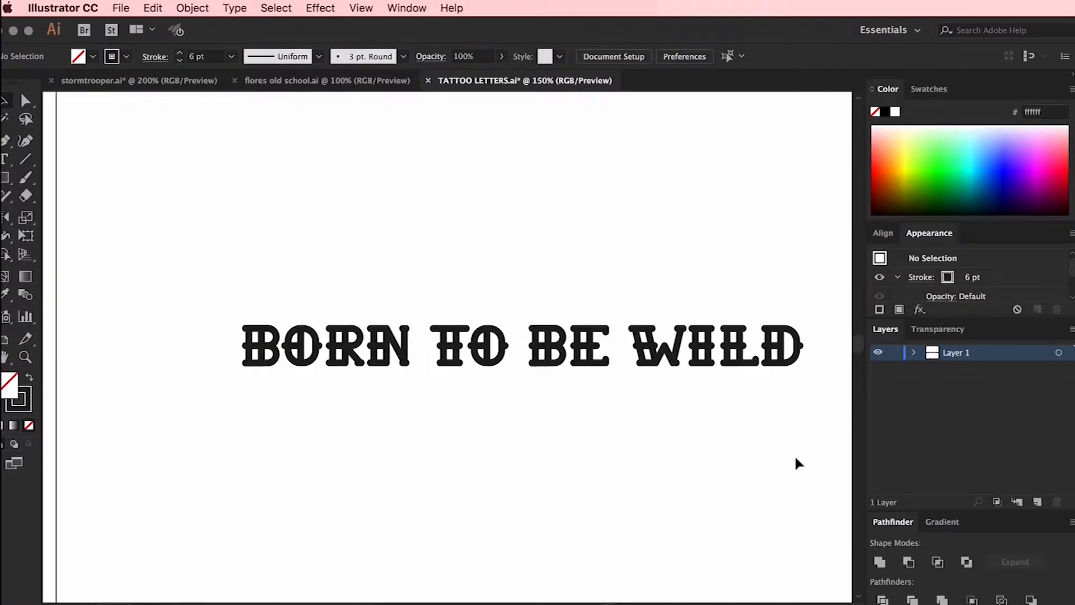
pyautogui.moveTo(238, 298); pyautogui.dragTo(301, 369)
pyautogui.click(346, 225)
pyautogui.hscroll(2, 346, 225)
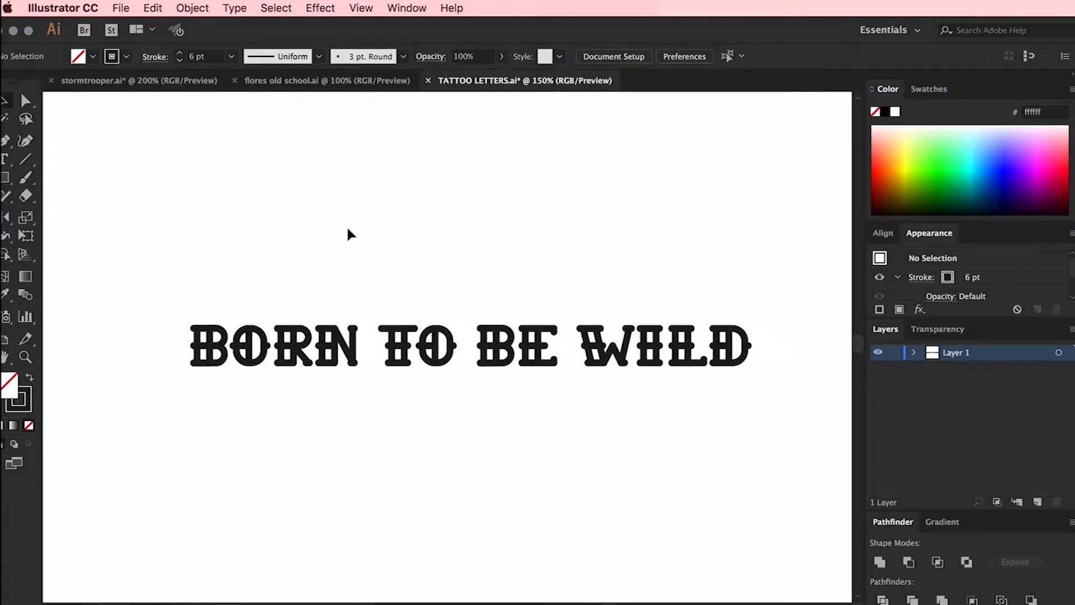
pyautogui.press('super+plus')
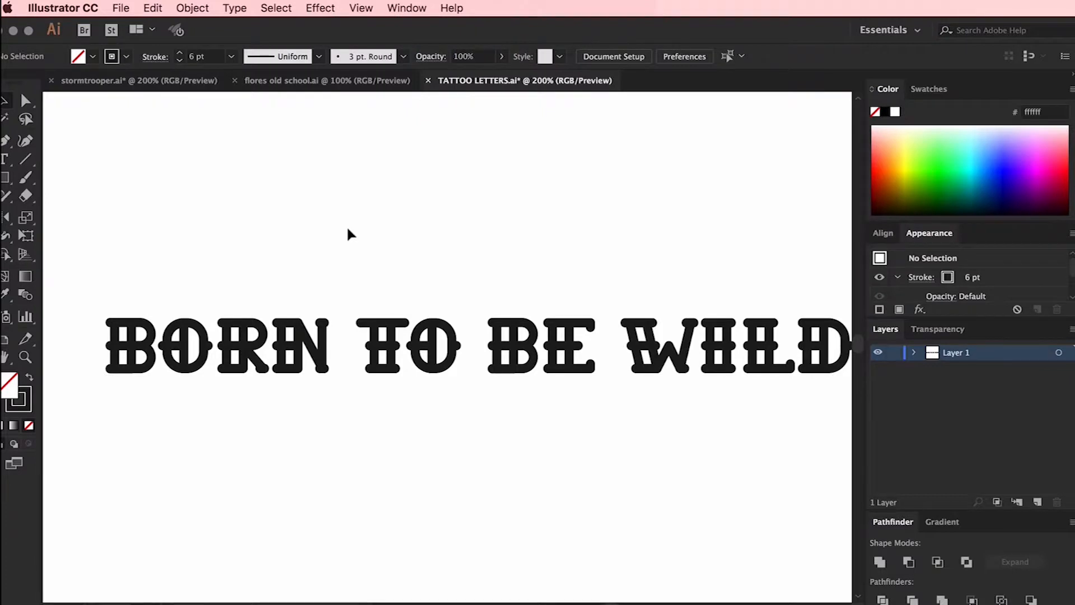
pyautogui.press('super+plus')
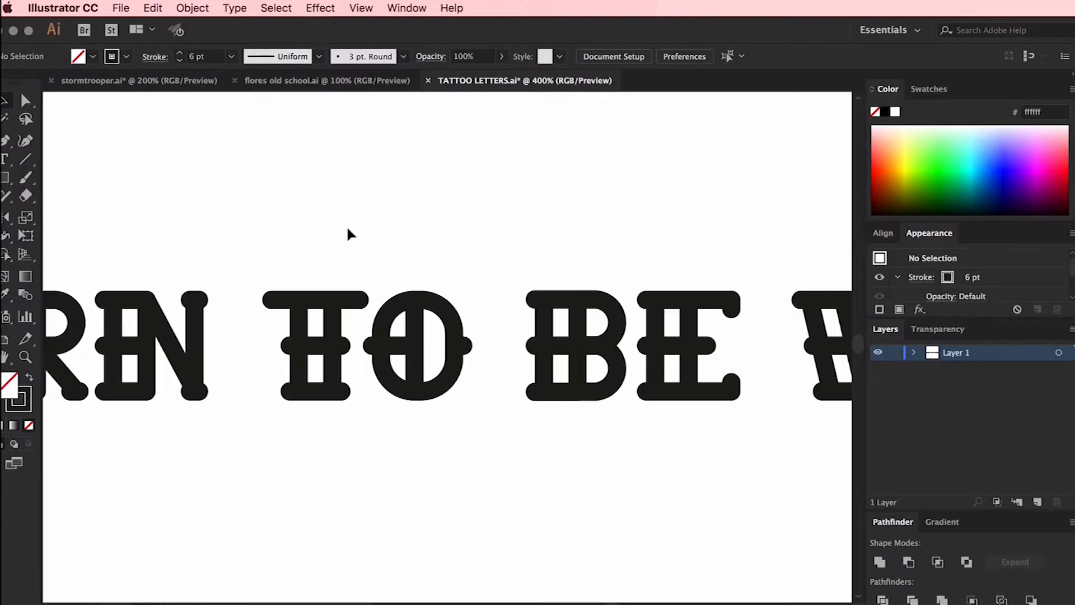
pyautogui.press('super+plus')
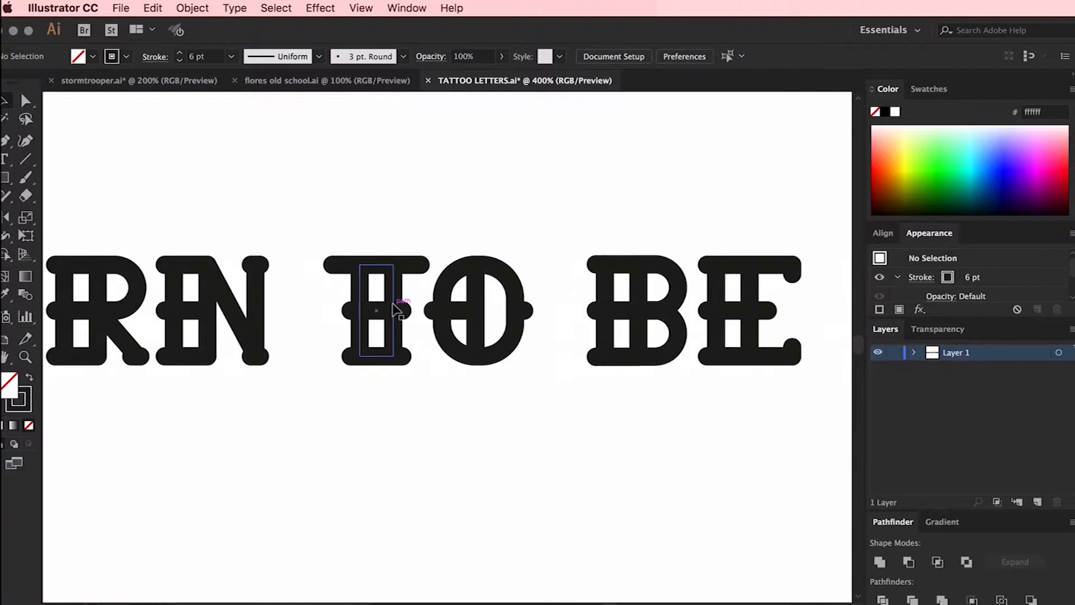
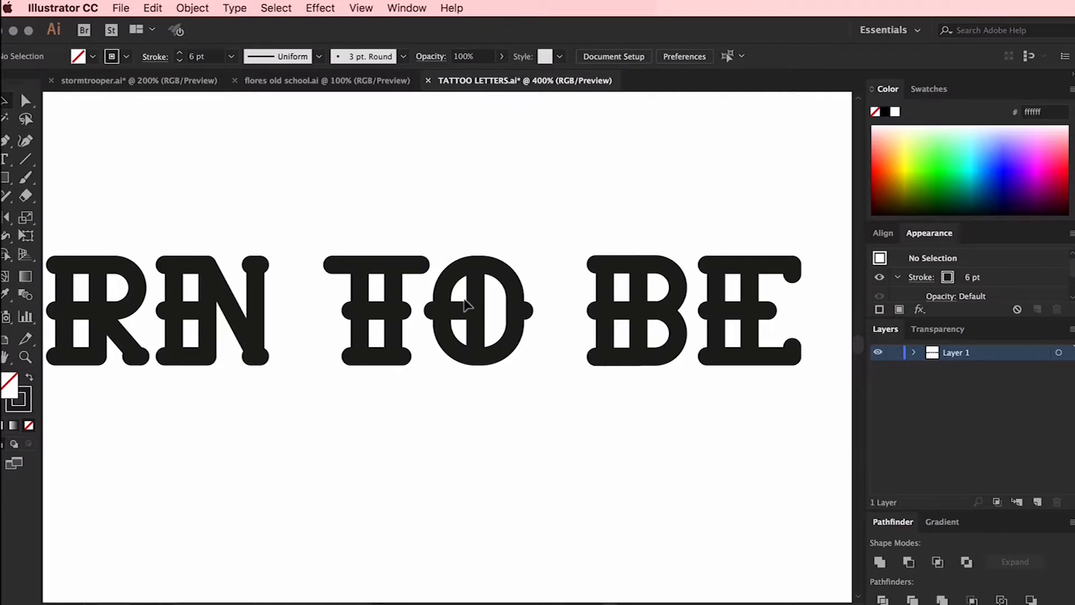
# Fine-tune the horizontal spacing between the letters I, L and D in the word WILD
pyautogui.hscroll(10, 468, 305)
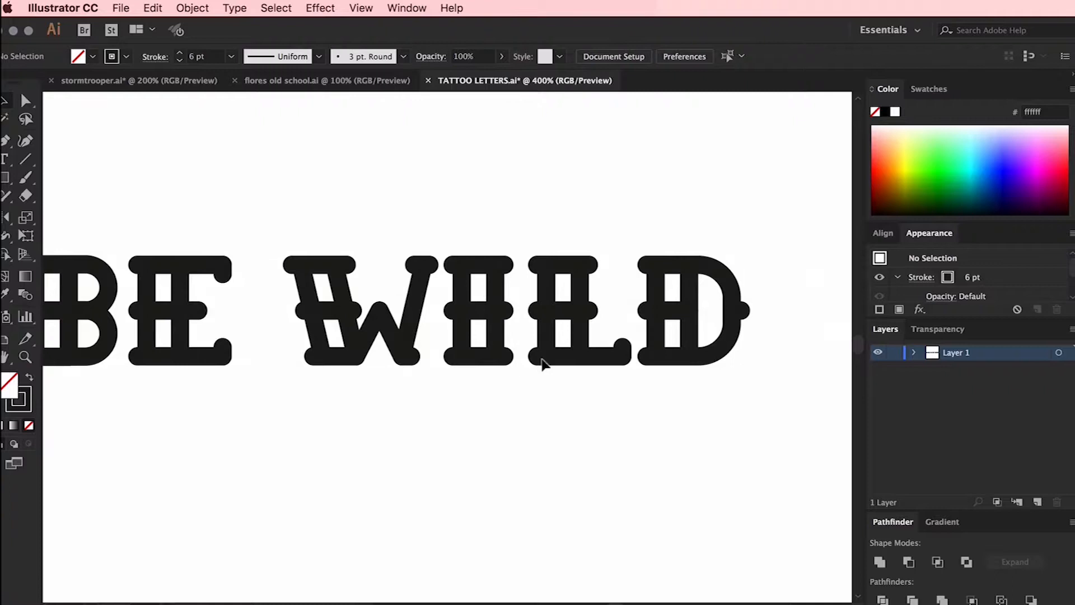
pyautogui.moveTo(456, 233); pyautogui.dragTo(736, 412)
pyautogui.press('Right')
pyautogui.click(697, 449)
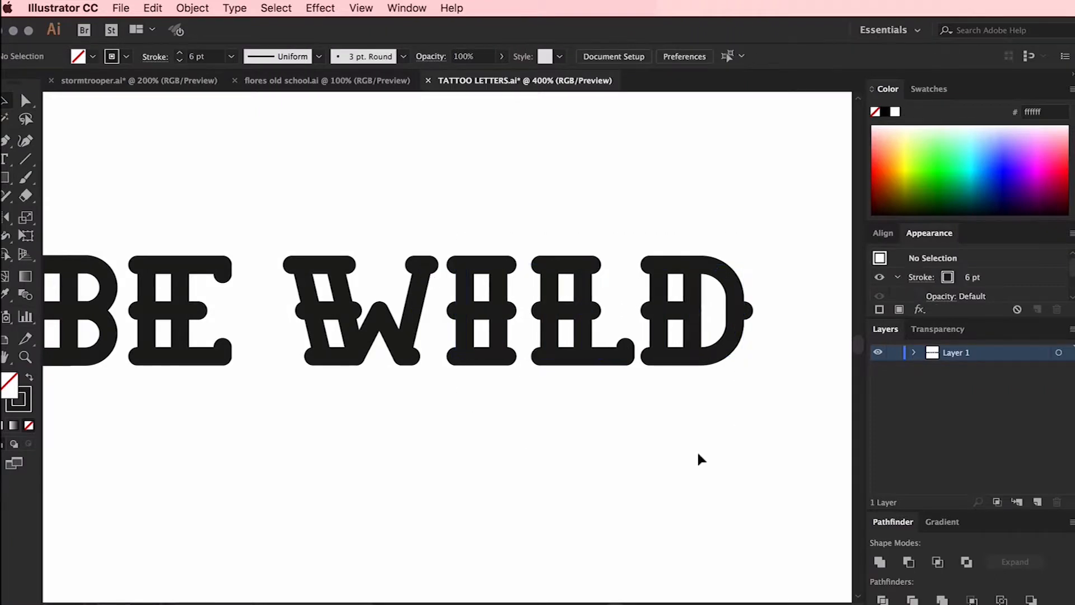
pyautogui.press('super+minus')
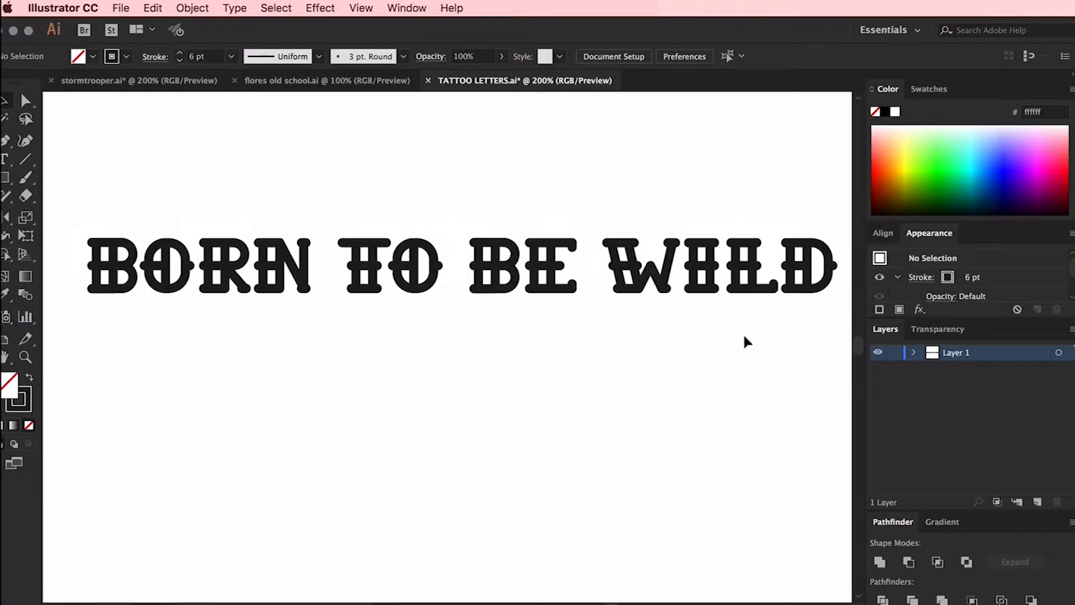
pyautogui.press('Left')
pyautogui.moveTo(743, 314); pyautogui.dragTo(704, 303)
pyautogui.press('Left')
pyautogui.click(723, 180)
pyautogui.press('super+z')
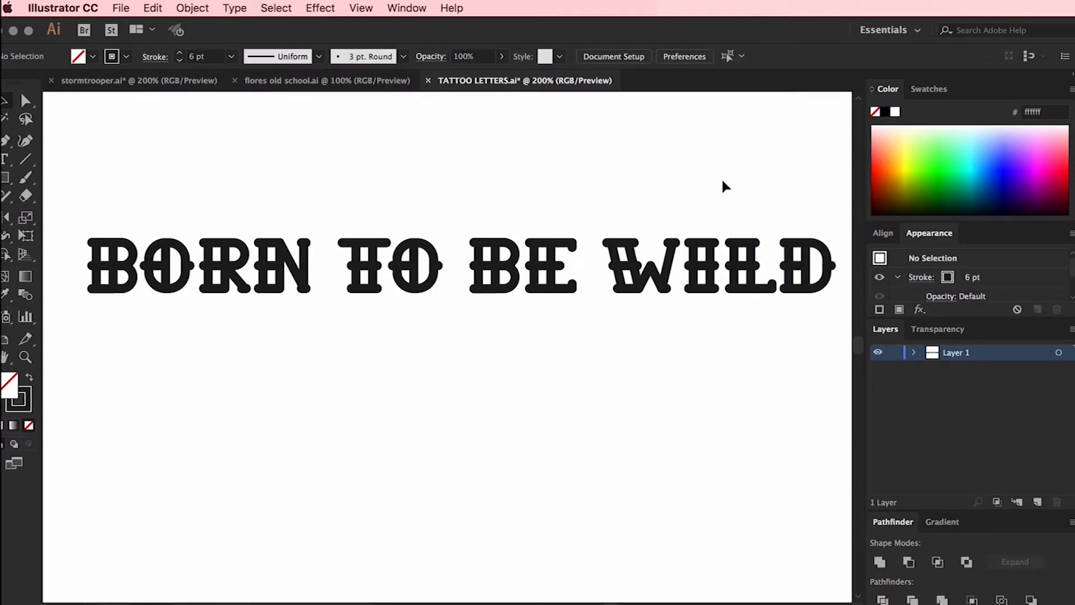
# Copy the complete BORN TO BE WILD lettering into the stormtrooper document and place it below the ribbon
pyautogui.moveTo(794, 209); pyautogui.dragTo(137, 346)
pyautogui.click(161, 85)
pyautogui.scroll(-3, 445, 496)
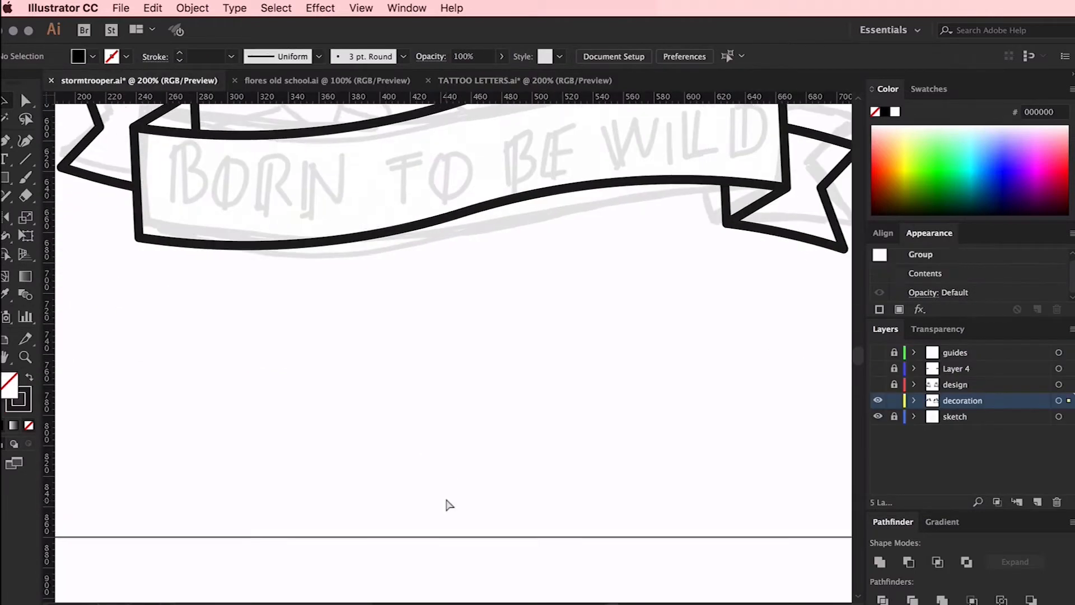
pyautogui.press('super+v')
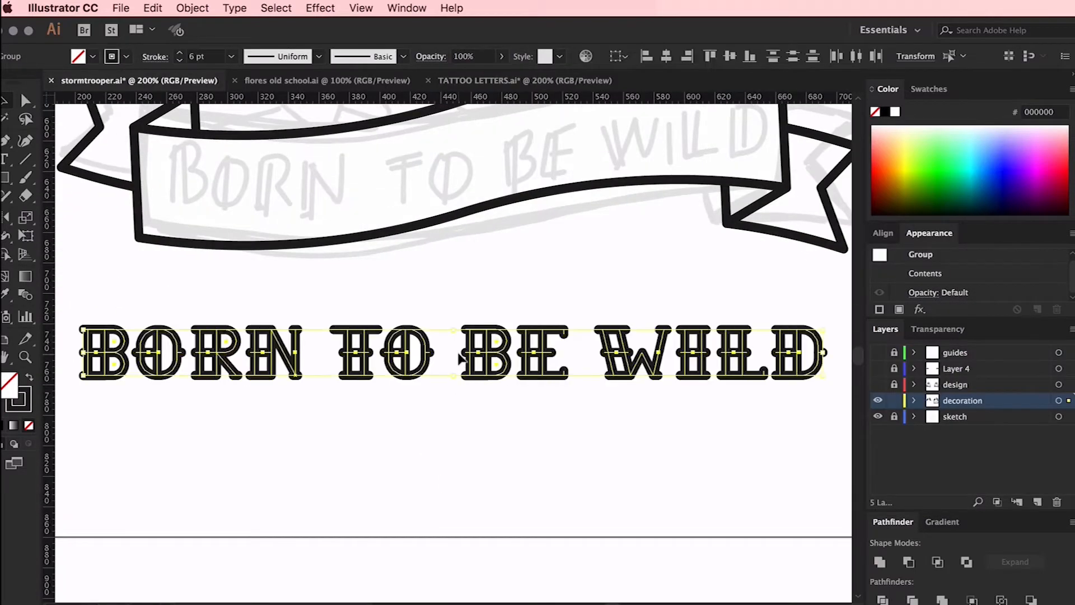
pyautogui.click(457, 303)
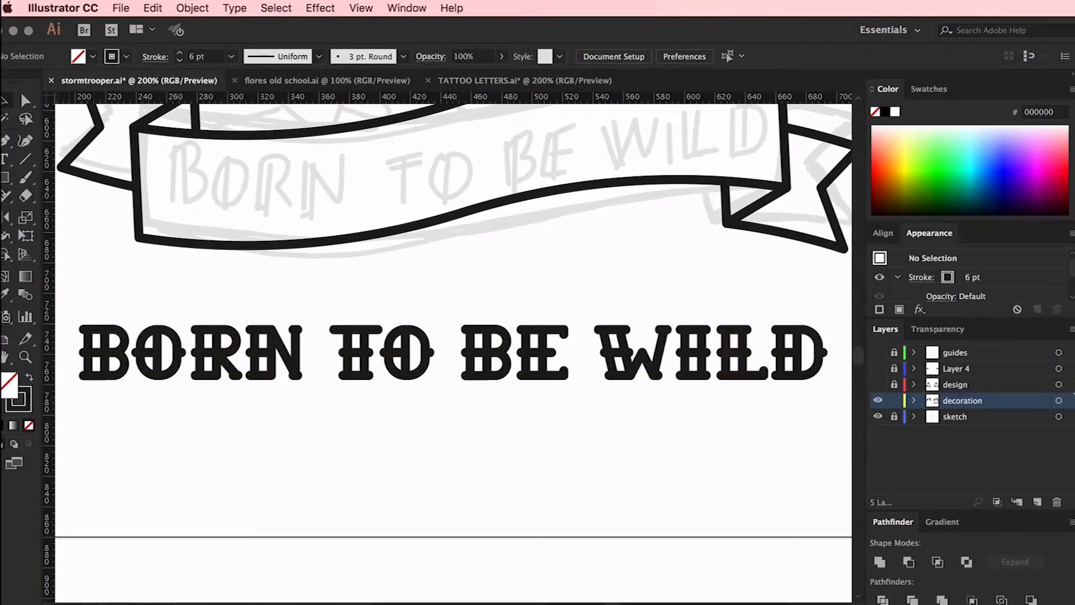
# Draw a long rectangle without fill or stroke along the lettering's upper edge and place a copy along its lower edge
pyautogui.click(4, 183)
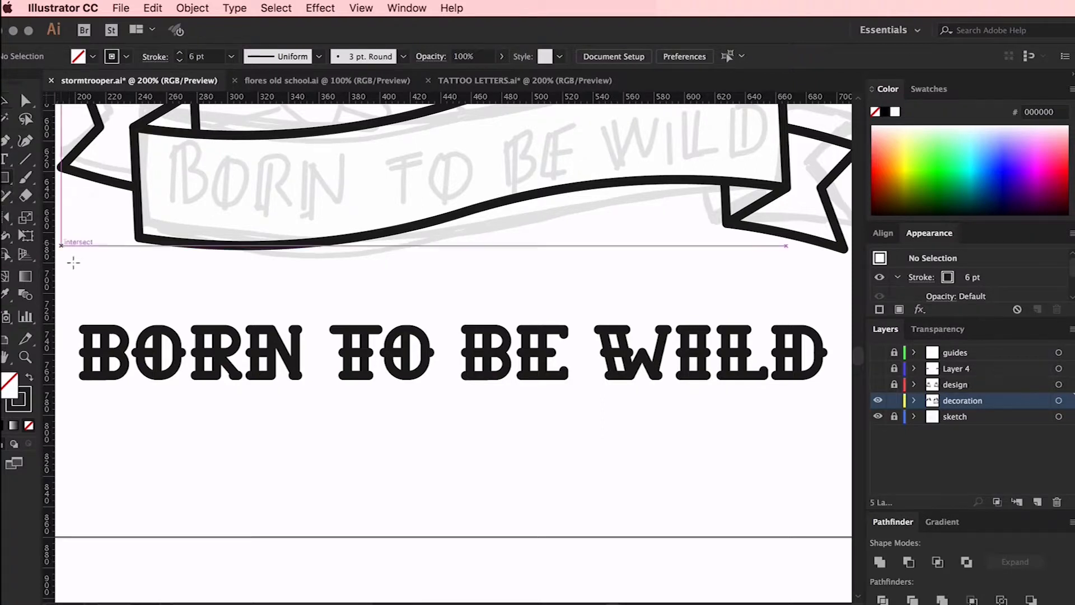
pyautogui.moveTo(83, 328); pyautogui.dragTo(824, 298)
pyautogui.click(21, 402)
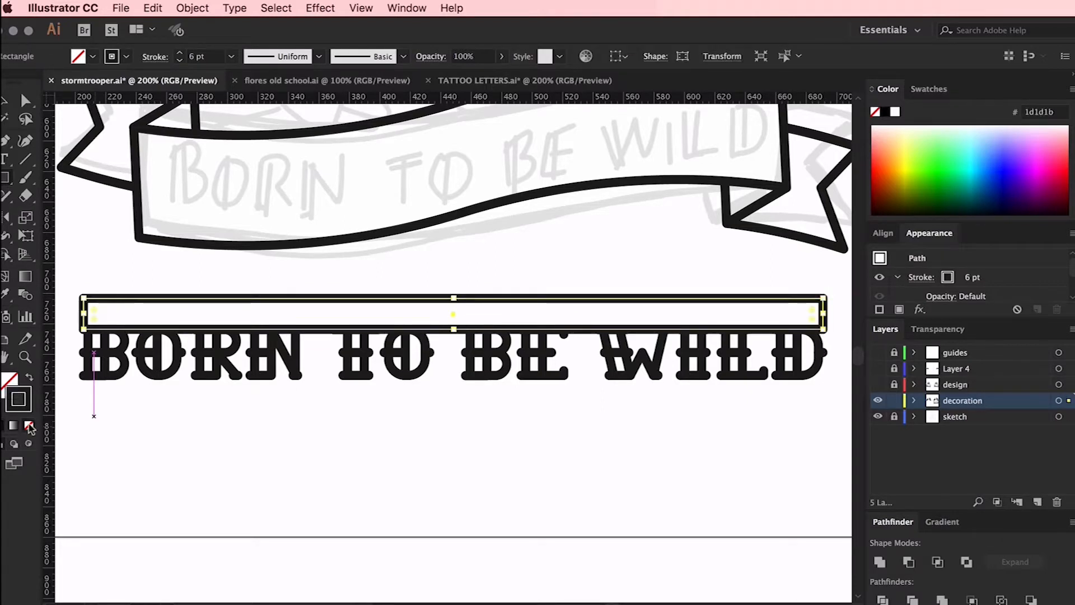
pyautogui.click(29, 425)
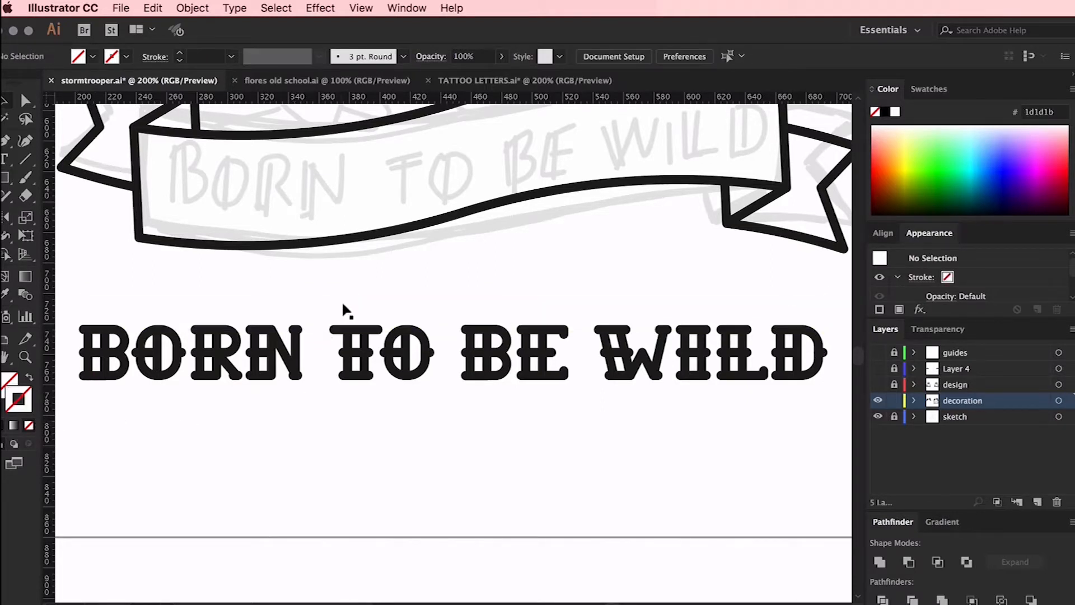
pyautogui.moveTo(345, 302); pyautogui.dragTo(344, 379)
pyautogui.hscroll(-3, 116, 276)
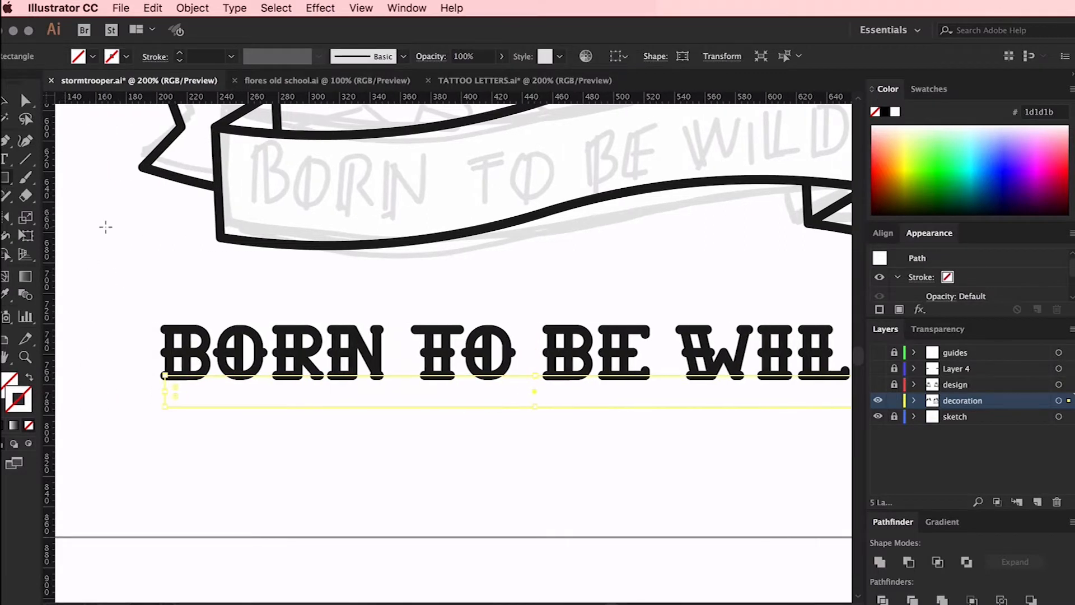
# Draw an upright invisible rectangle against the start of BORN and place a level copy at the end of WILD
pyautogui.moveTo(173, 413); pyautogui.dragTo(172, 413)
pyautogui.moveTo(166, 301); pyautogui.dragTo(138, 405)
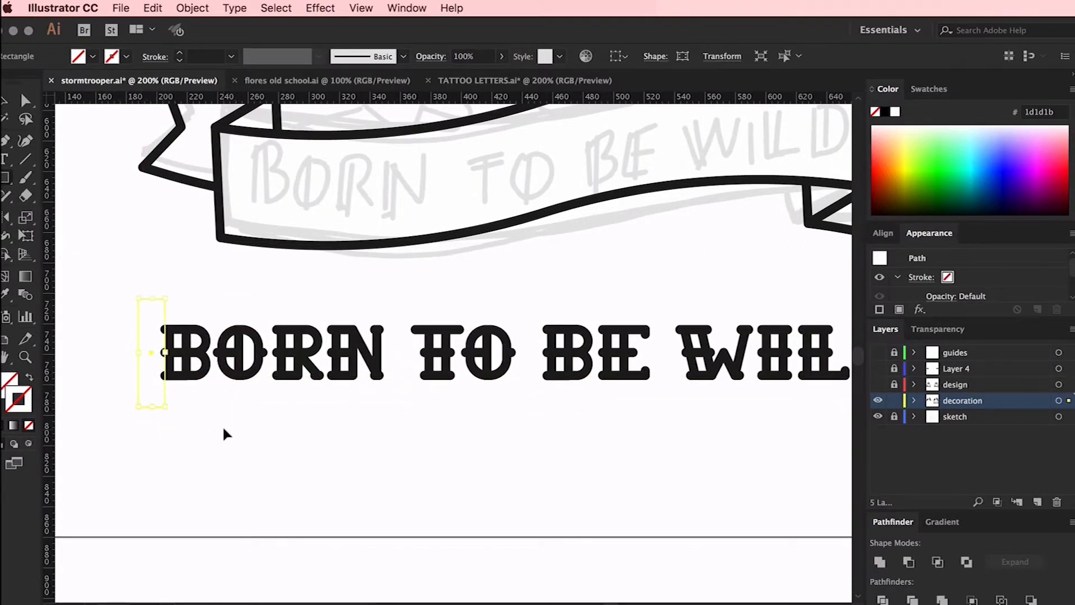
pyautogui.press('super+minus')
pyautogui.press('super+minus')
pyautogui.press('super+plus')
pyautogui.press('v')
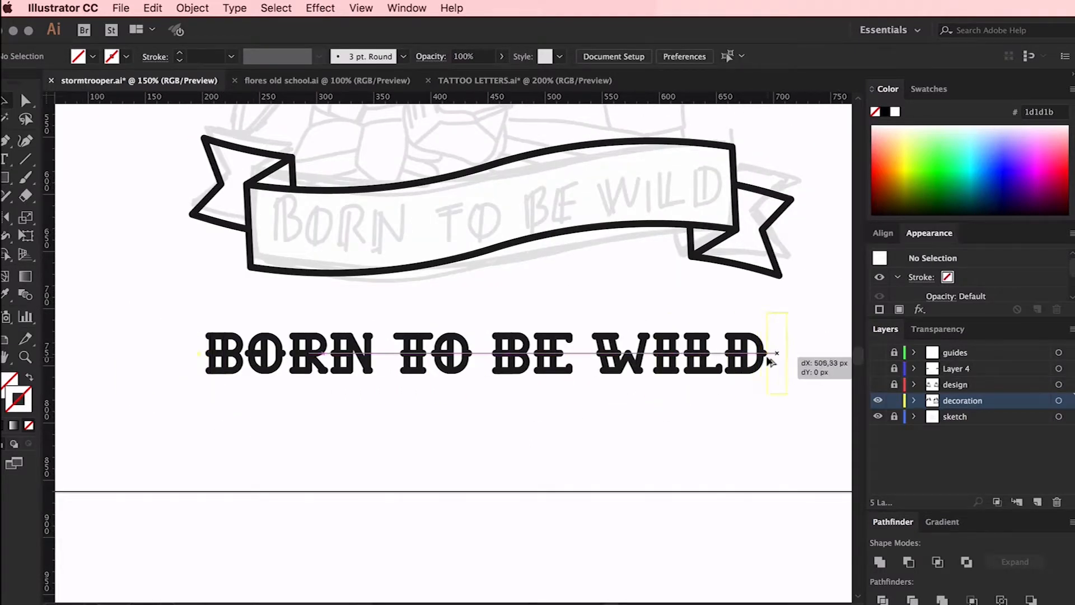
pyautogui.moveTo(773, 358); pyautogui.dragTo(773, 358)
# Group the lettering with the four invisible margin rectangles around it
pyautogui.moveTo(812, 311); pyautogui.dragTo(142, 437)
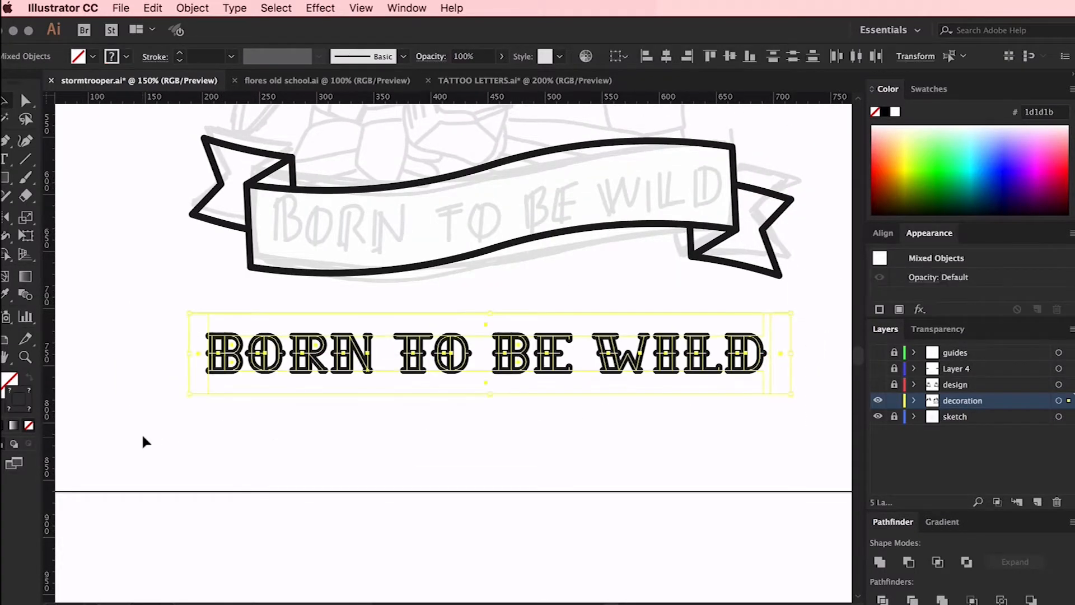
pyautogui.press('super+g')
pyautogui.click(551, 445)
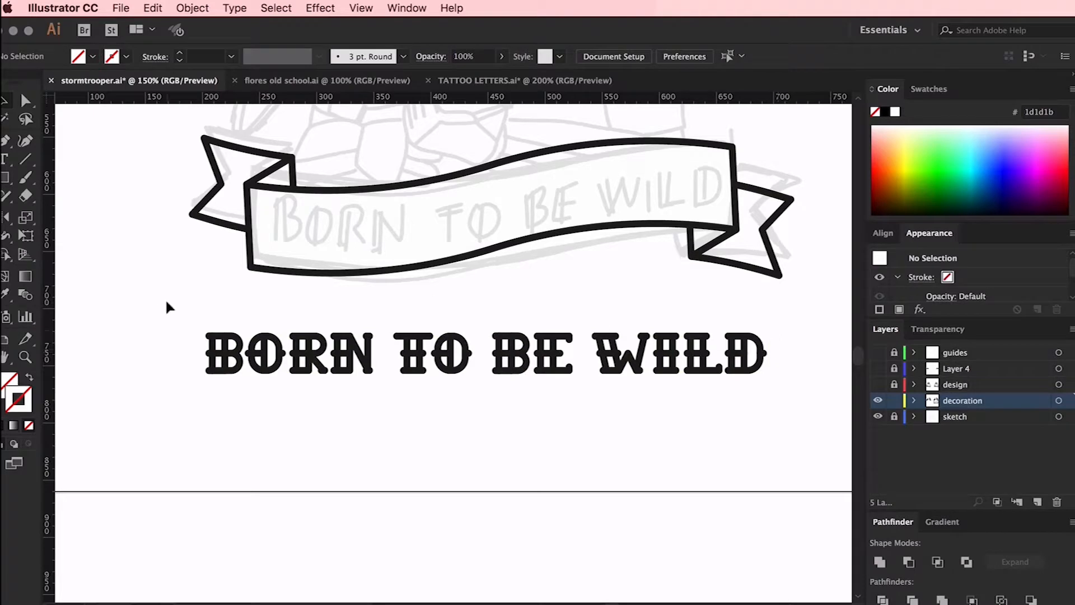
pyautogui.press('a')
pyautogui.moveTo(167, 305); pyautogui.dragTo(214, 417)
pyautogui.click(251, 435)
pyautogui.hscroll(3, 317, 369)
pyautogui.press('v')
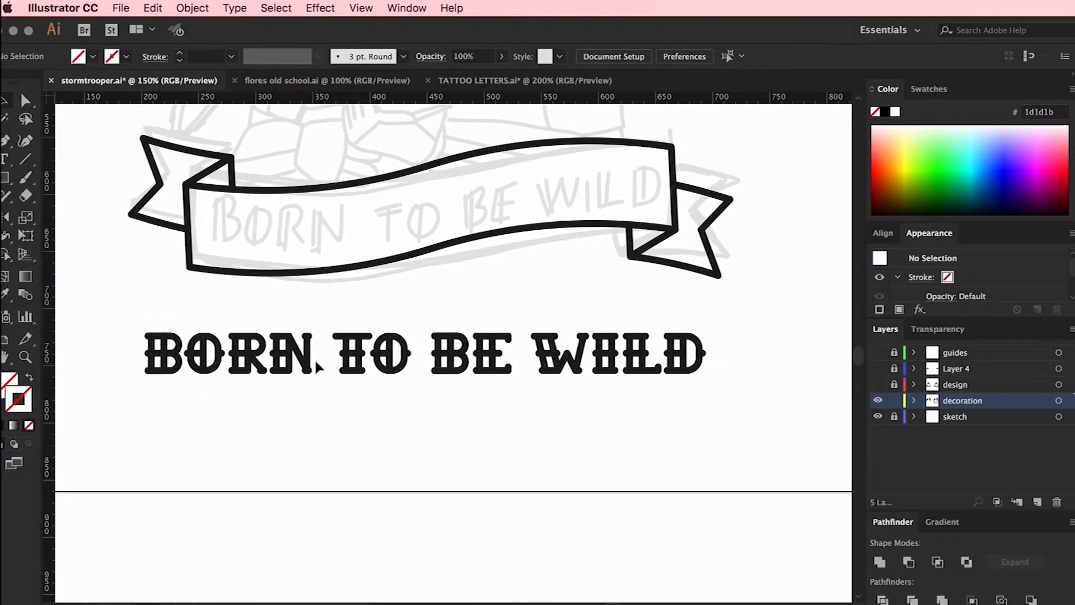
# Duplicate the ribbon's central panel straight down over the lettering and bring the copy to the front
pyautogui.scroll(4, 308, 358)
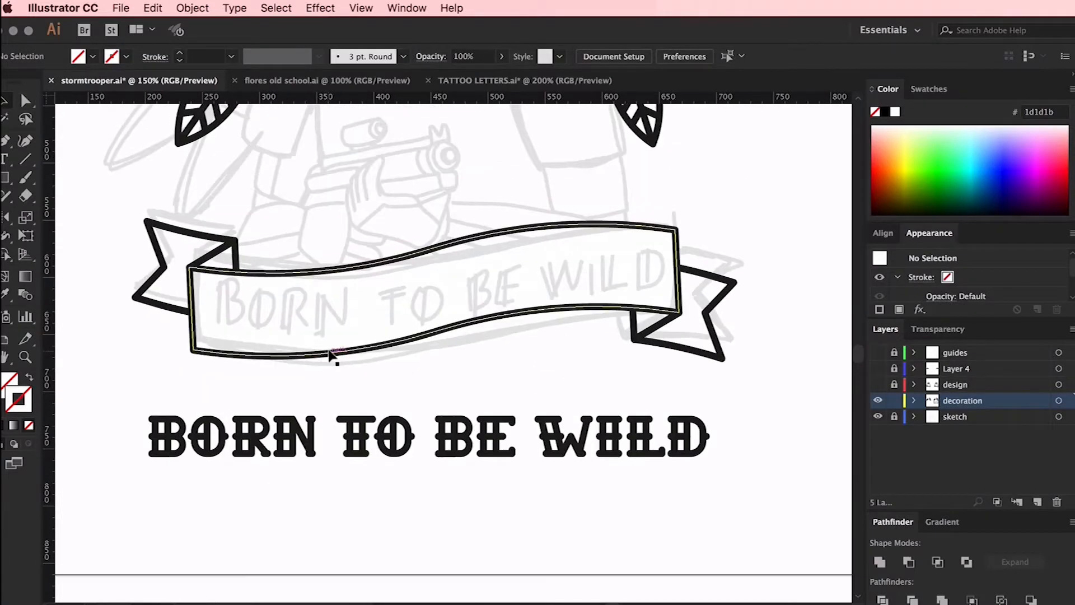
pyautogui.click(333, 355)
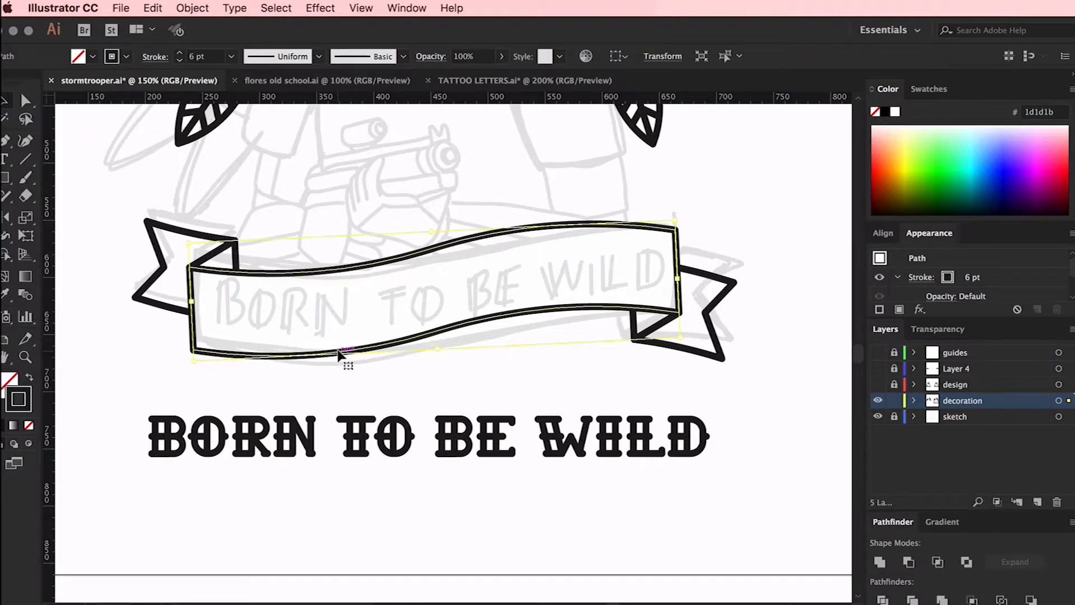
pyautogui.moveTo(338, 360); pyautogui.dragTo(338, 494)
pyautogui.rightClick(354, 490)
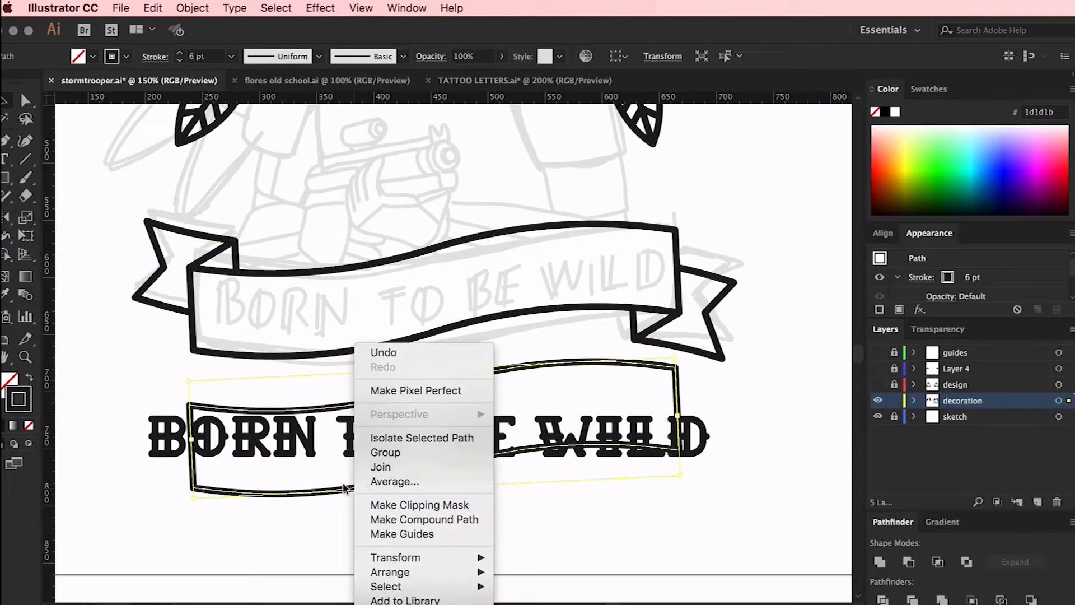
pyautogui.moveTo(477, 572)
pyautogui.click(519, 561)
# Warp the lettering to the ribbon panel copy with Envelope Distort, Make with Top Object
pyautogui.moveTo(377, 423); pyautogui.dragTo(386, 437)
pyautogui.click(193, 8)
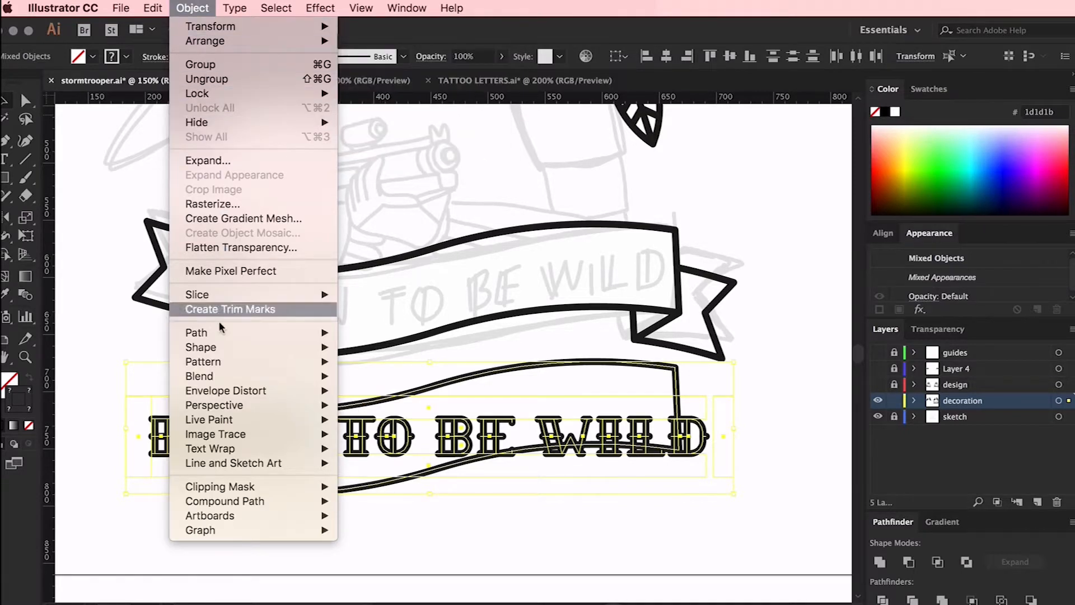
pyautogui.moveTo(230, 389)
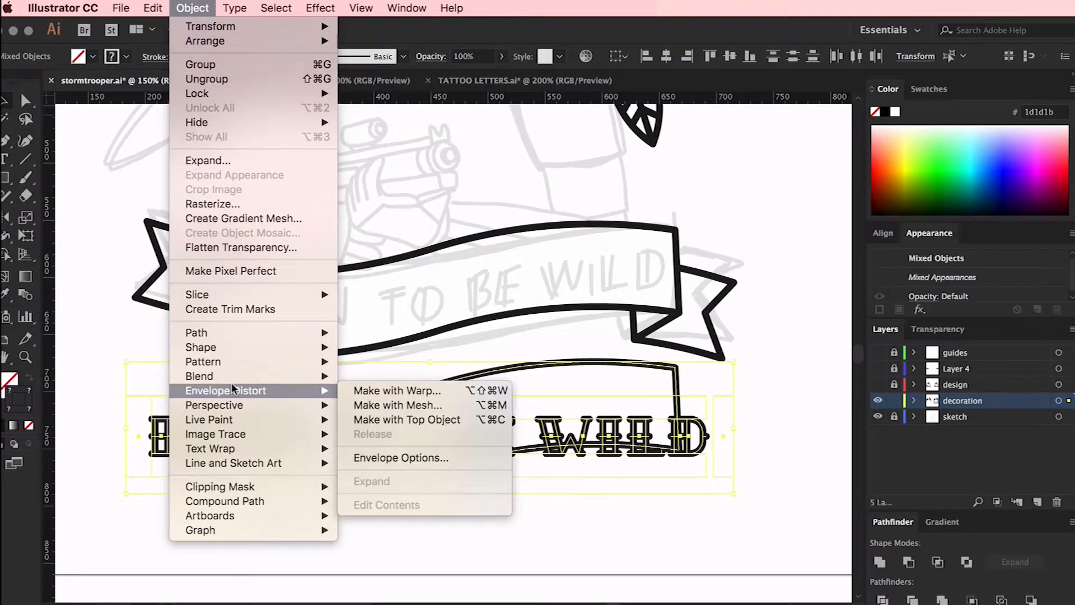
pyautogui.click(401, 419)
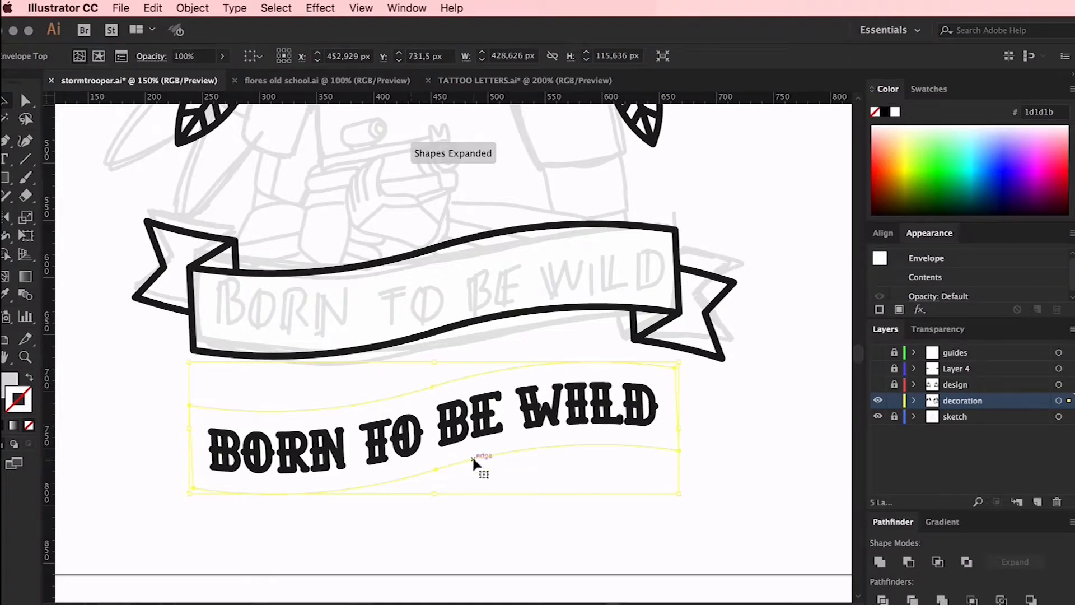
pyautogui.click(482, 533)
# Move the warped lettering up so that it fits exactly inside the original ribbon panel
pyautogui.click(466, 432)
pyautogui.moveTo(453, 437); pyautogui.dragTo(460, 305)
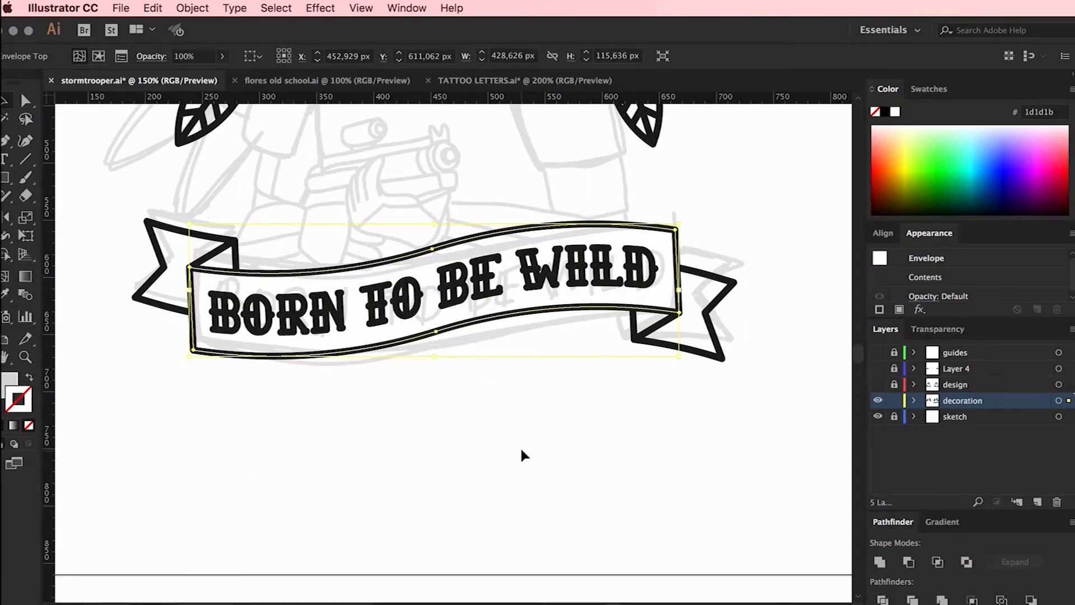
pyautogui.click(521, 453)
# Show and unlock the design layer and Layer 4 to bring back the stormtrooper and blaster
pyautogui.scroll(4, 521, 454)
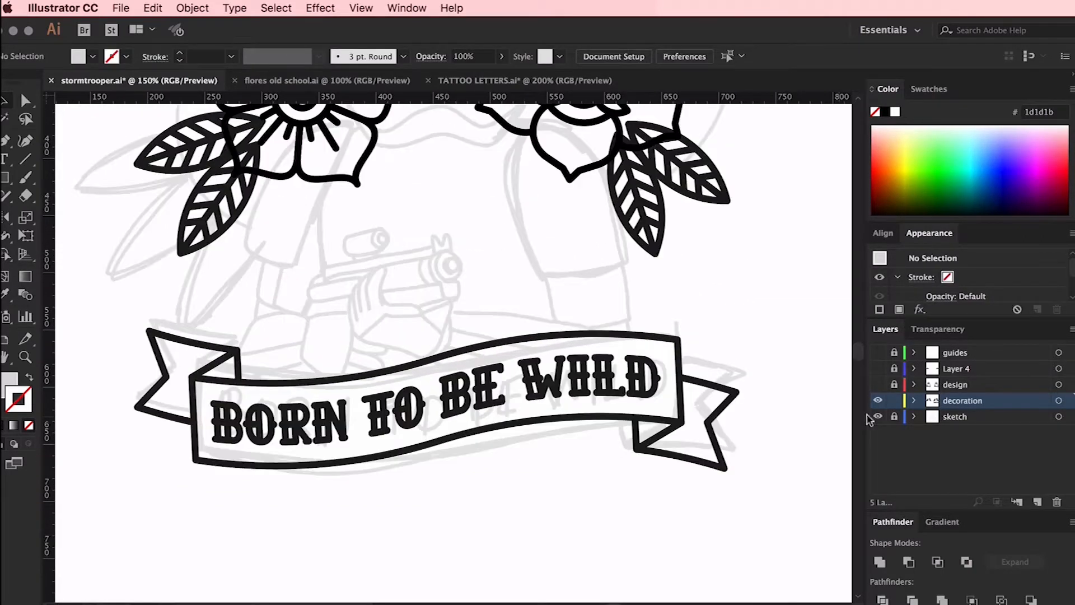
pyautogui.click(878, 385)
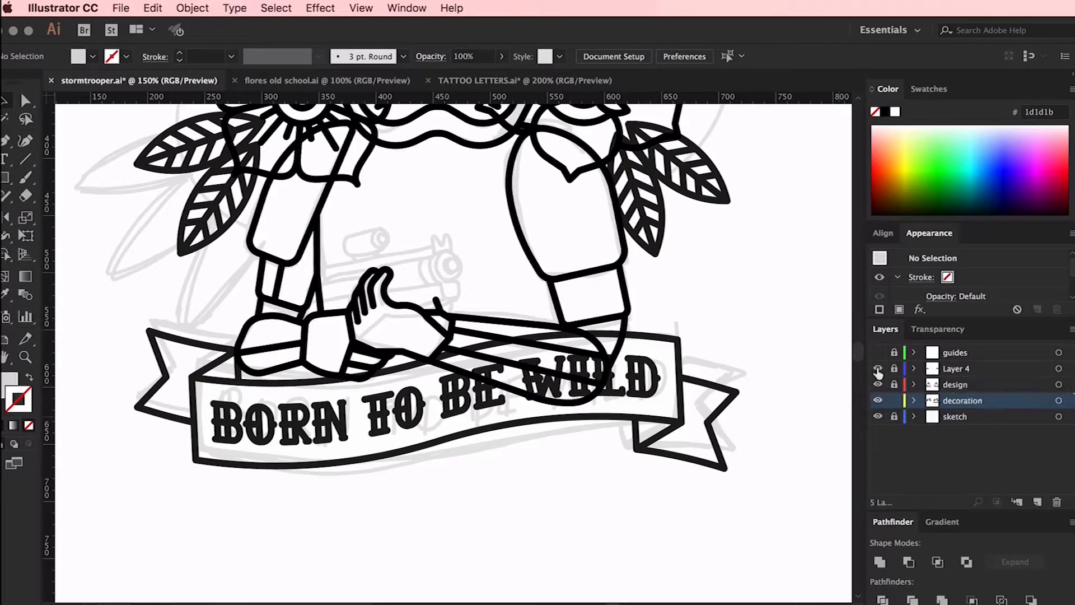
pyautogui.click(878, 370)
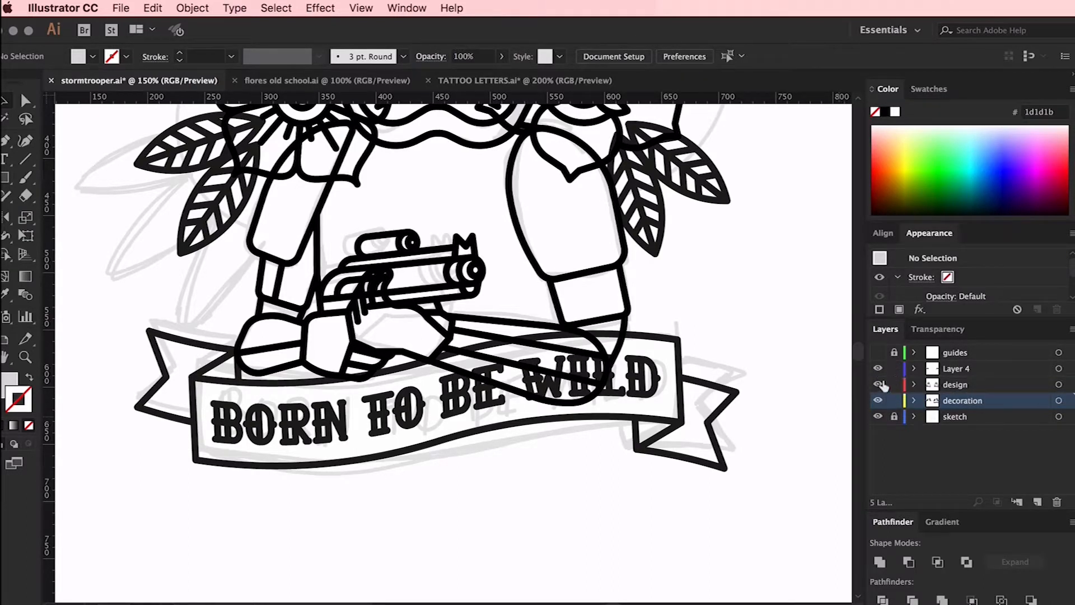
# Nudge the rose and its leaves on the right of the helmet slightly outward to balance the two flowers
pyautogui.press('super+minus')
pyautogui.press('super+minus')
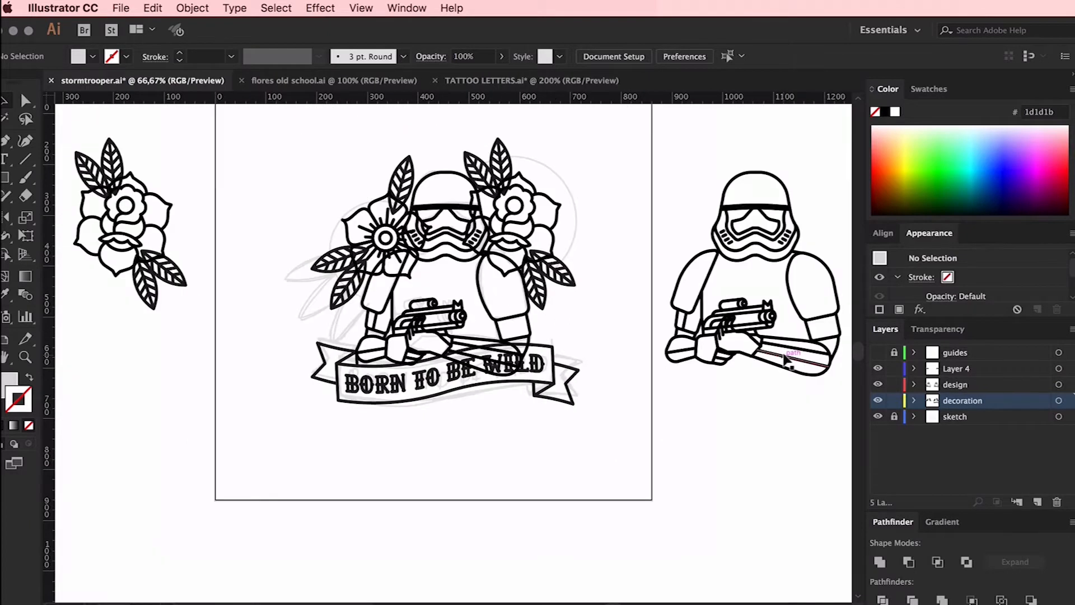
pyautogui.press('super+plus')
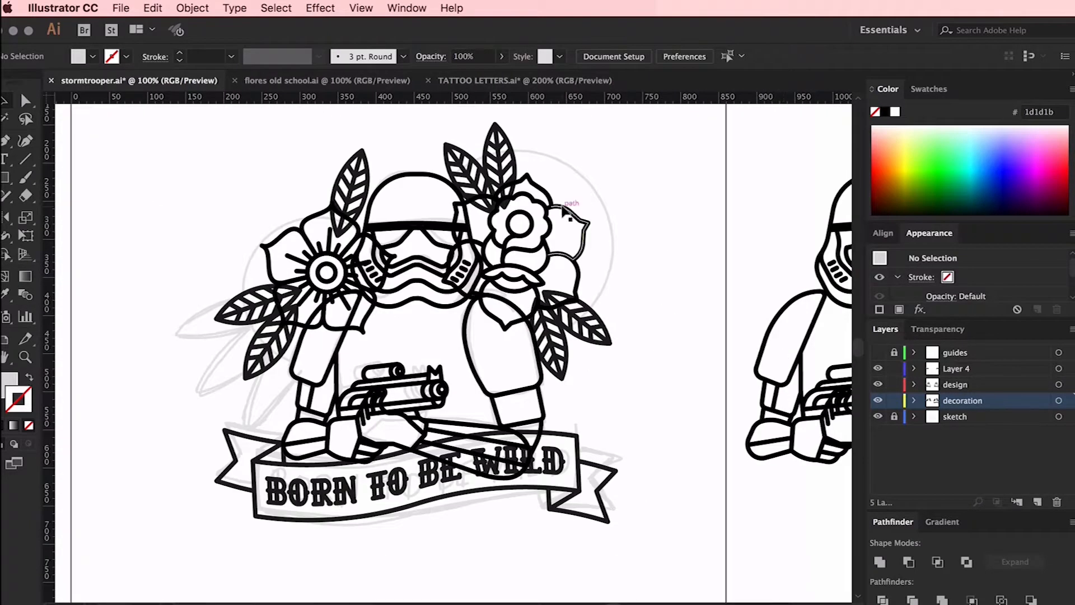
pyautogui.moveTo(486, 266); pyautogui.dragTo(484, 263)
pyautogui.click(592, 225)
pyautogui.click(588, 224)
pyautogui.moveTo(624, 155); pyautogui.dragTo(485, 237)
pyautogui.press('Right')
pyautogui.press('Right')
pyautogui.press('Right')
pyautogui.press('Right')
pyautogui.press('Right')
pyautogui.press('Right')
pyautogui.click(636, 323)
pyautogui.moveTo(336, 273); pyautogui.dragTo(342, 287)
pyautogui.click(618, 184)
# Try to group the ribbon parts with the lettering and scale them wider, and undo the attempts
pyautogui.scroll(-2, 619, 183)
pyautogui.moveTo(642, 408); pyautogui.dragTo(555, 493)
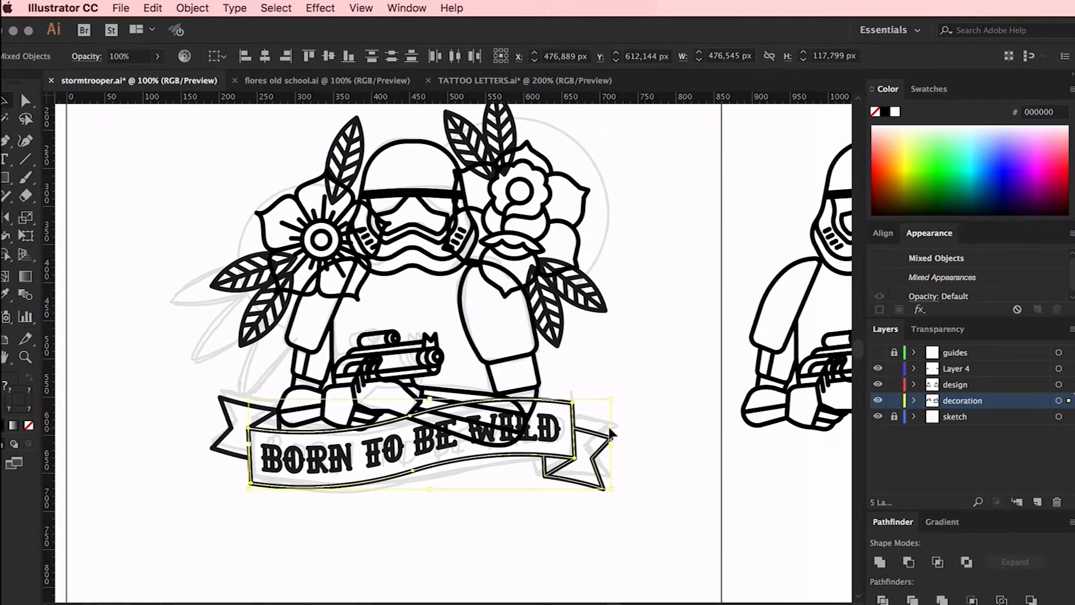
pyautogui.moveTo(613, 442); pyautogui.dragTo(625, 441)
pyautogui.press('super+z')
pyautogui.click(241, 422)
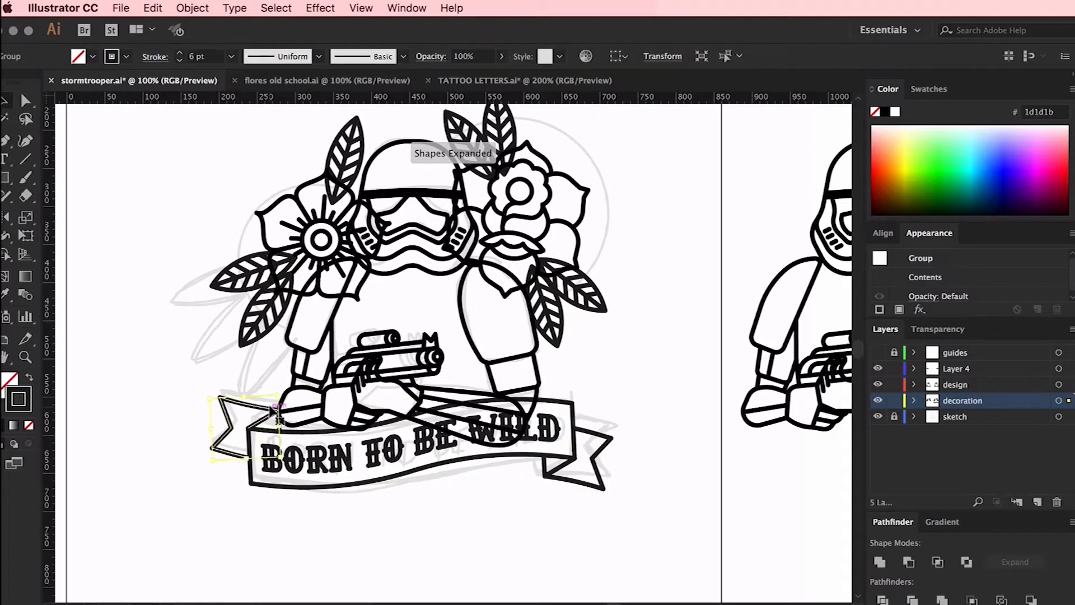
pyautogui.keyDown('shift'); pyautogui.click(359, 434); pyautogui.keyUp('shift')
pyautogui.press('super+g')
pyautogui.click(630, 441)
pyautogui.click(560, 434)
pyautogui.moveTo(611, 443); pyautogui.dragTo(620, 441)
pyautogui.press('super+z')
pyautogui.press('super+z')
pyautogui.press('super+z')
pyautogui.press('super+z')
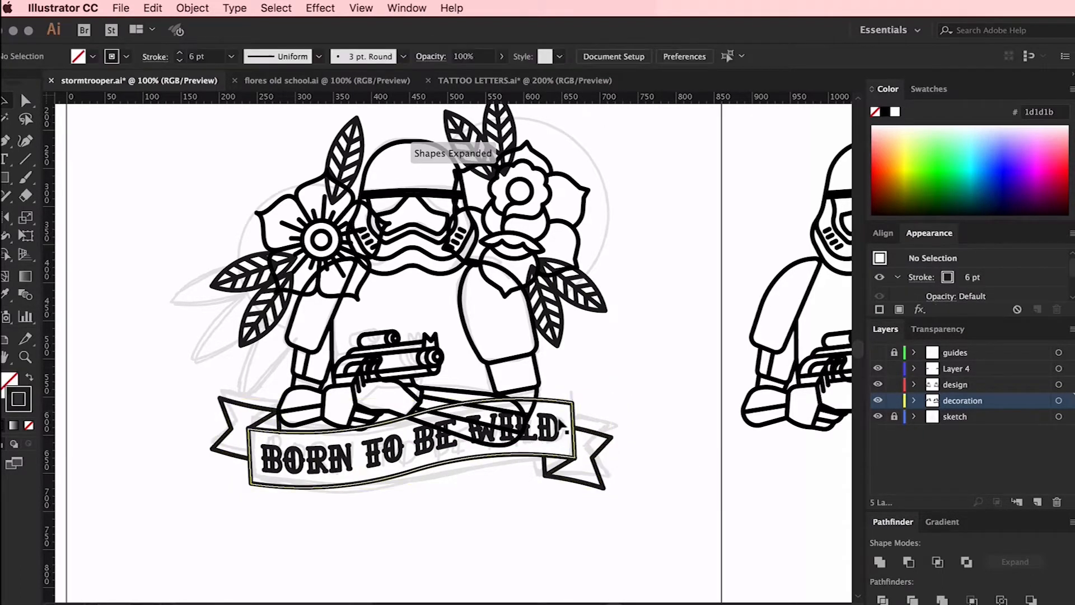
# Group the ribbon parts with the lettering, enlarge the group slightly about its centre, and check the left fold's anchor point
pyautogui.press('super+g')
pyautogui.moveTo(616, 441); pyautogui.dragTo(624, 440)
pyautogui.click(634, 439)
pyautogui.press('a')
pyautogui.click(274, 430)
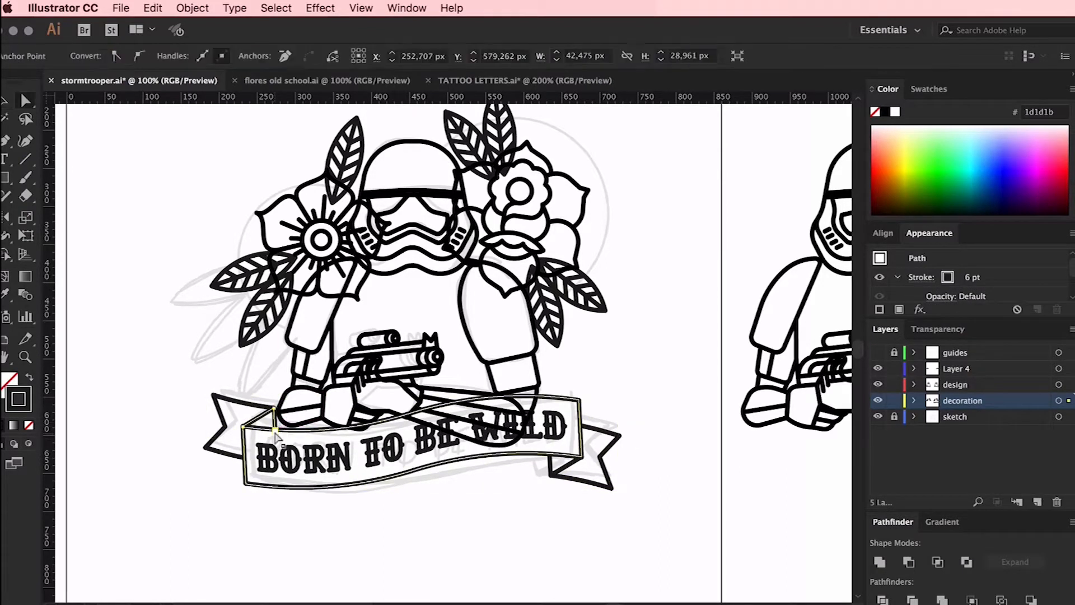
pyautogui.click(694, 388)
# Nudge the grouped ribbon and lettering slightly to the right beneath the stormtrooper's arms
pyautogui.scroll(1, 689, 388)
pyautogui.hscroll(-1, 689, 388)
pyautogui.press('v')
pyautogui.click(593, 413)
pyautogui.press('Right')
pyautogui.press('Right')
pyautogui.press('Up')
pyautogui.press('Up')
pyautogui.press('Down')
pyautogui.press('Down')
# Rotate the ribbon group slightly clockwise and nudge it up and right into its place under the stormtrooper
pyautogui.moveTo(636, 399)
pyautogui.mouseDown()
pyautogui.moveTo(643, 407)
pyautogui.moveTo(643, 392)
pyautogui.mouseUp()
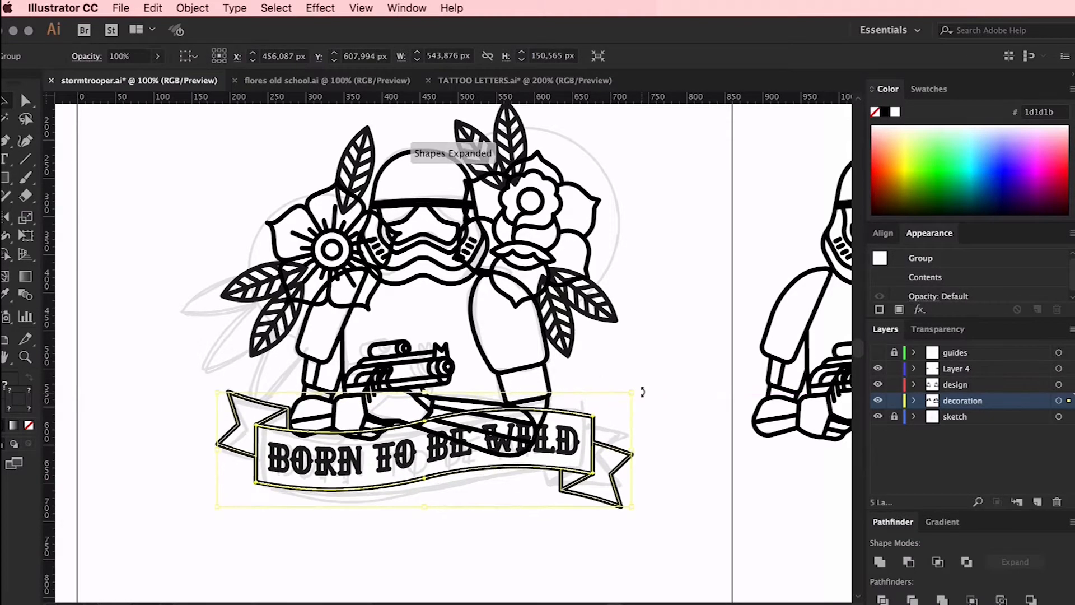
pyautogui.press('Right')
pyautogui.press('Up')
pyautogui.press('Up')
pyautogui.click(646, 369)
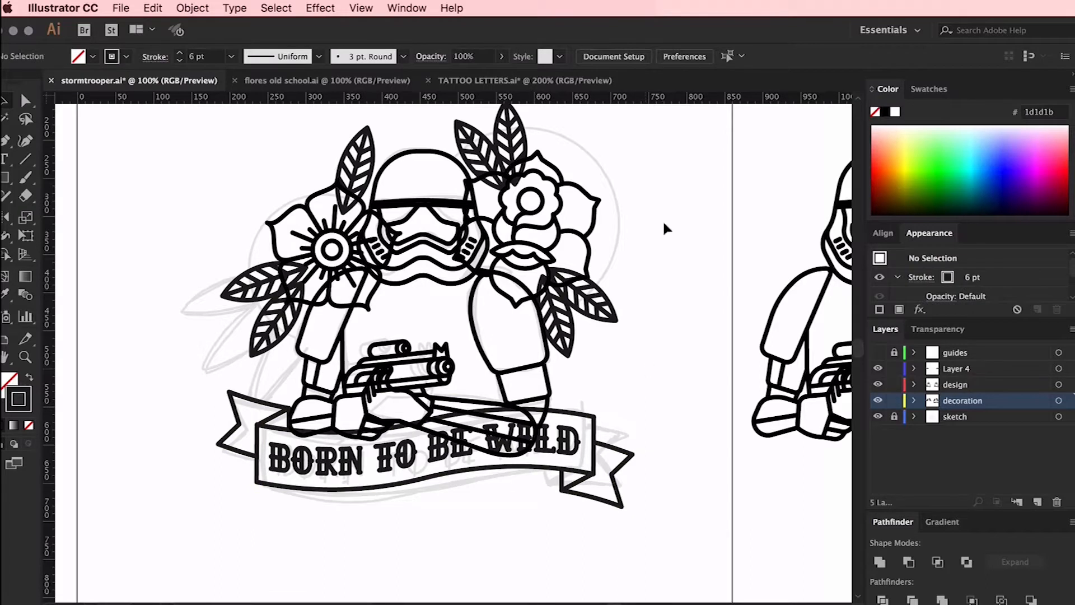
pyautogui.press('super+minus')
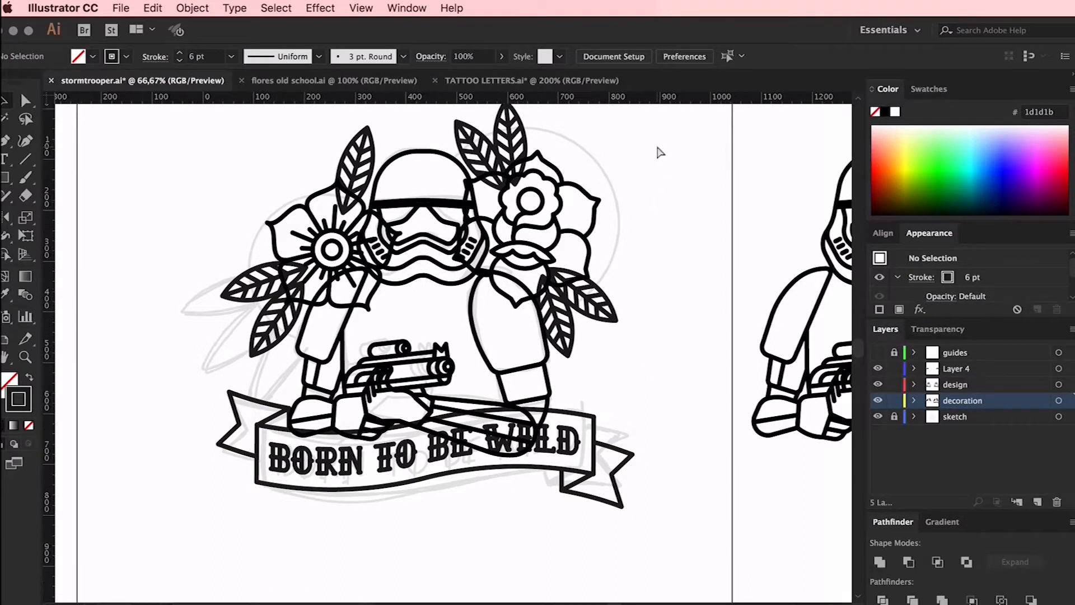
# Select the whole stormtrooper composition and place a spare copy of it outside the artboard
pyautogui.moveTo(575, 188); pyautogui.dragTo(321, 439)
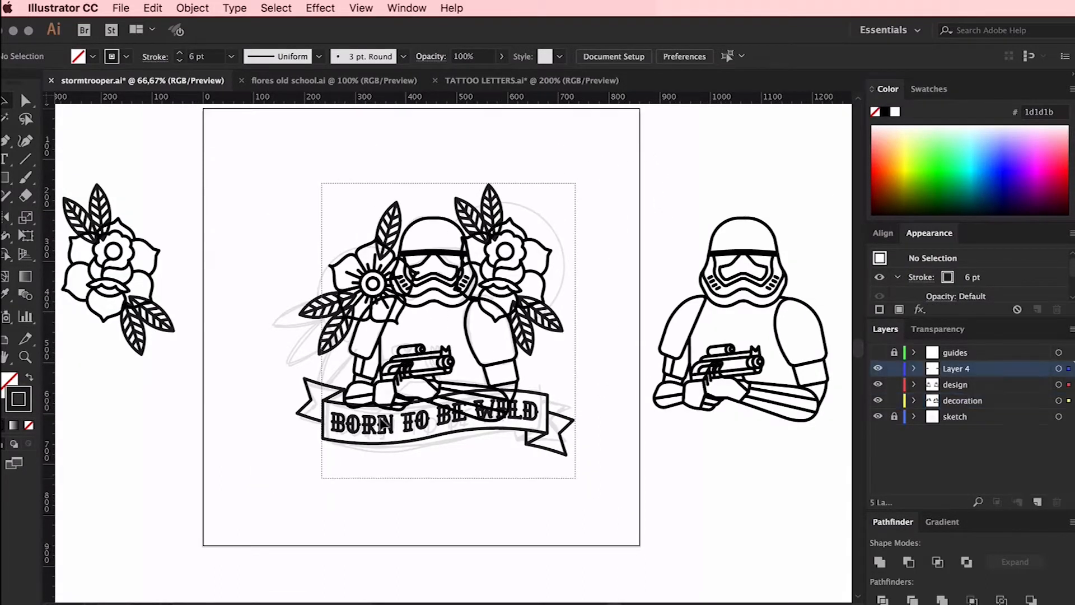
pyautogui.moveTo(532, 244); pyautogui.dragTo(148, 505)
pyautogui.click(448, 496)
# Set the colour to black 000000 and use the Shaper tool to erase the flower outlines overlapping the stormtrooper's left-hand arm
pyautogui.press('super+plus')
pyautogui.press('super+plus')
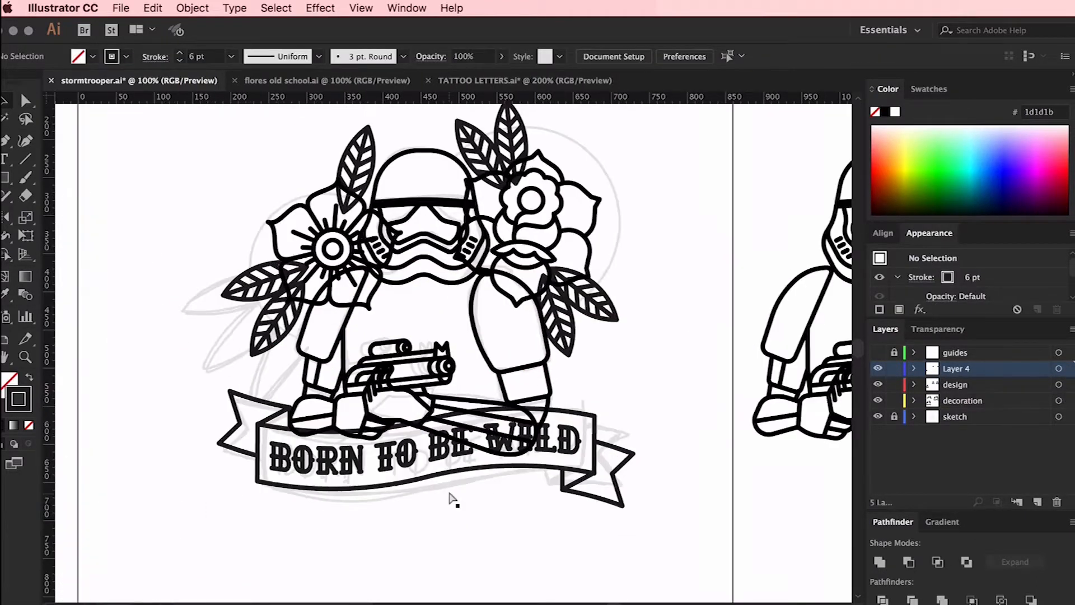
pyautogui.press('super+plus')
pyautogui.press('super+plus')
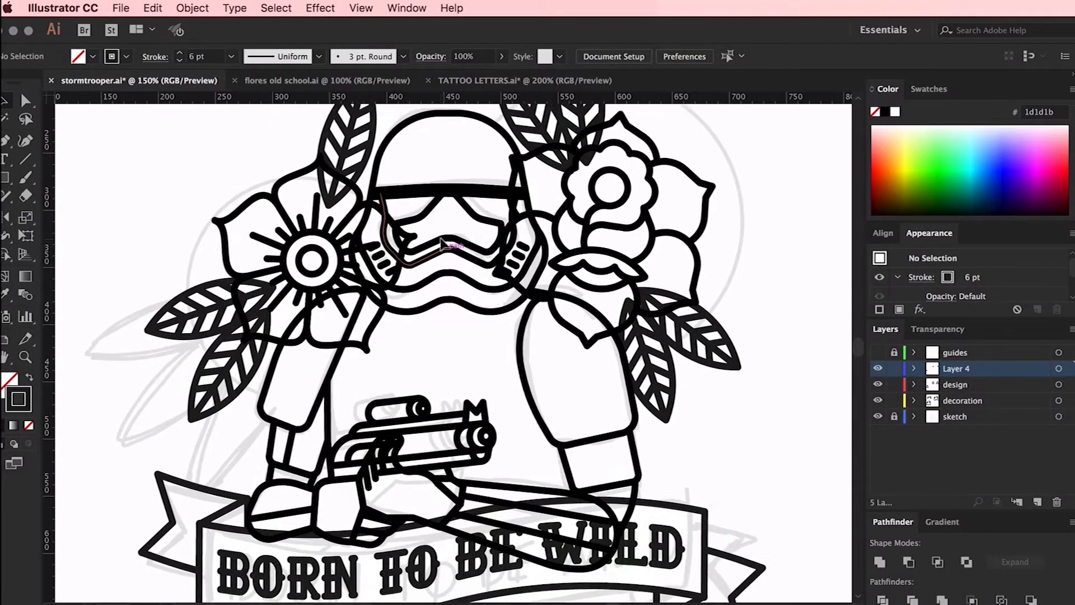
pyautogui.press('super+plus')
pyautogui.press('super+plus')
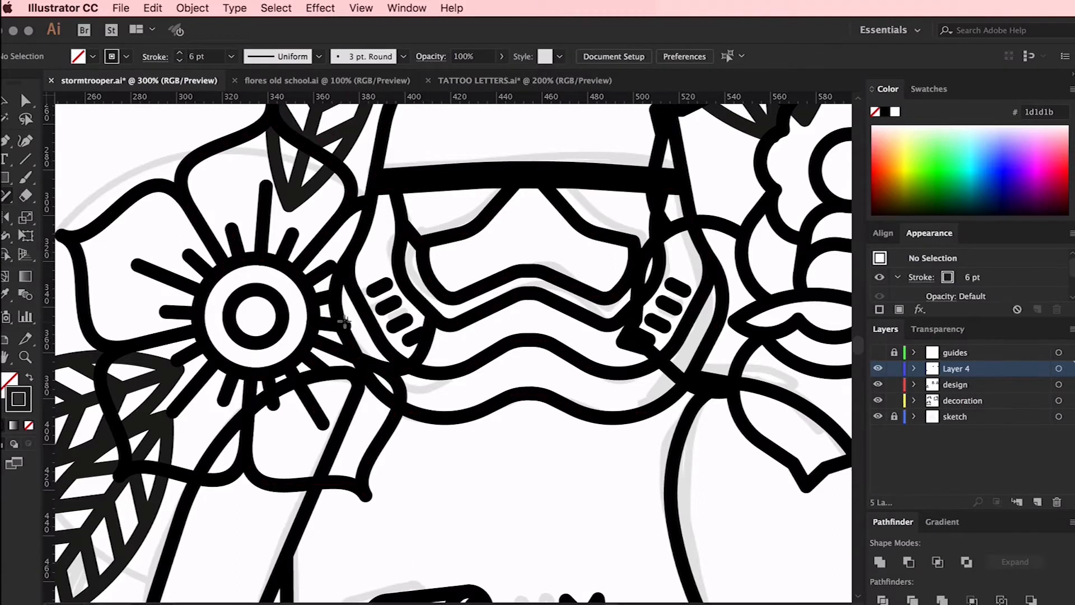
pyautogui.press('super+plus')
pyautogui.press('super+plus')
pyautogui.press('super+minus')
pyautogui.press('super+minus')
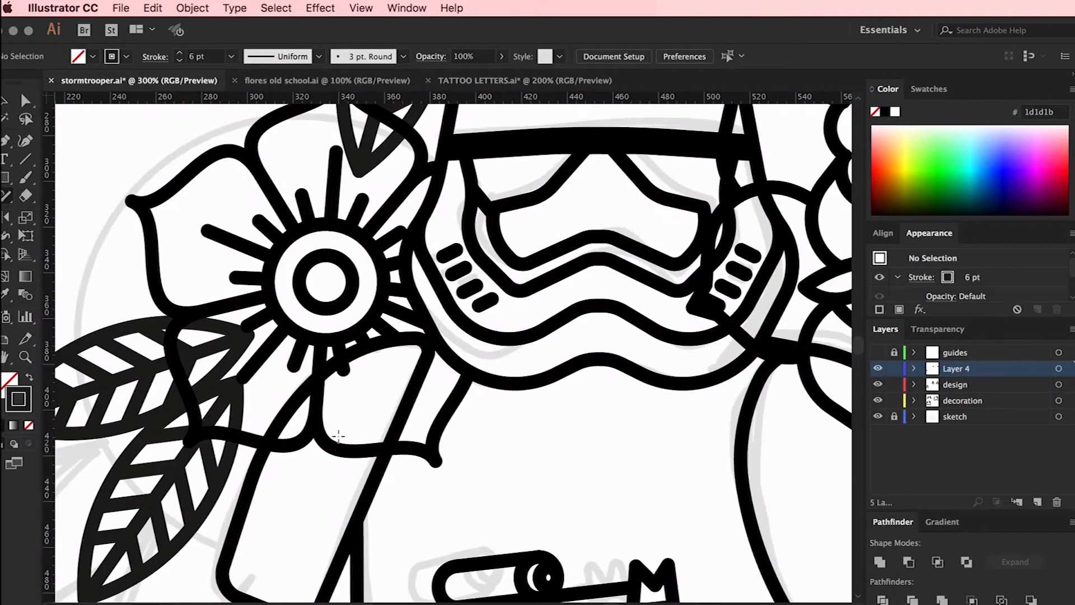
pyautogui.hscroll(-2, 337, 371)
pyautogui.click(308, 390)
pyautogui.click(886, 112)
pyautogui.scroll(-8, 203, 300)
pyautogui.click(202, 299)
pyautogui.scroll(7, 329, 266)
pyautogui.press('super+z')
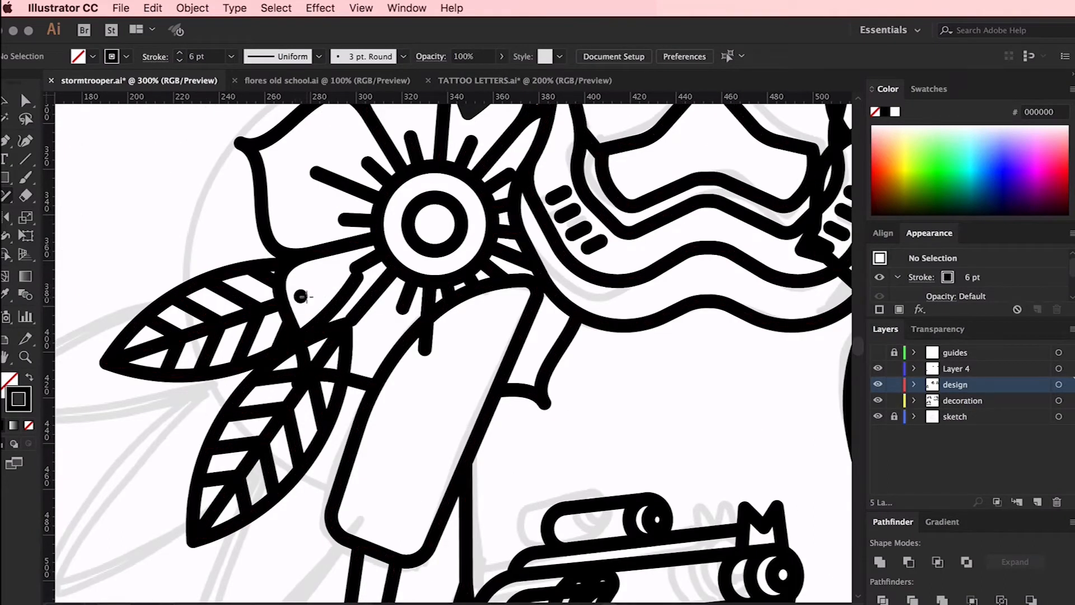
# Erase the stray round dot inside the lower-left petal of the left flower with the Shaper tool
pyautogui.press('super+plus')
pyautogui.press('super+plus')
pyautogui.press('super+plus')
pyautogui.hscroll(-4, 211, 227)
pyautogui.press('super+plus')
pyautogui.press('super+plus')
pyautogui.press('super+plus')
pyautogui.hscroll(-10, 313, 215)
pyautogui.scroll(4, 312, 215)
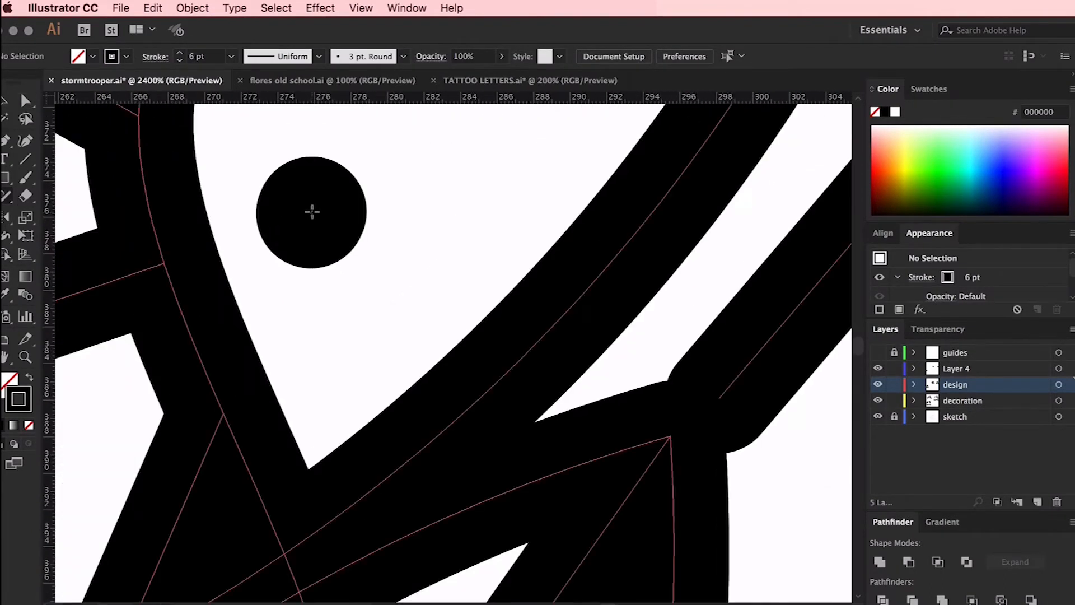
pyautogui.moveTo(308, 214); pyautogui.dragTo(311, 216)
# Erase the lower leaf's line segments that cross the left flower's bottom petal
pyautogui.press('super+minus')
pyautogui.press('super+minus')
pyautogui.press('super+minus')
pyautogui.press('super+minus')
pyautogui.scroll(-4, 492, 361)
pyautogui.hscroll(3, 492, 360)
pyautogui.moveTo(404, 416); pyautogui.dragTo(372, 399)
pyautogui.scroll(-3, 372, 400)
pyautogui.press('super+plus')
pyautogui.press('super+plus')
pyautogui.moveTo(322, 370); pyautogui.dragTo(319, 366)
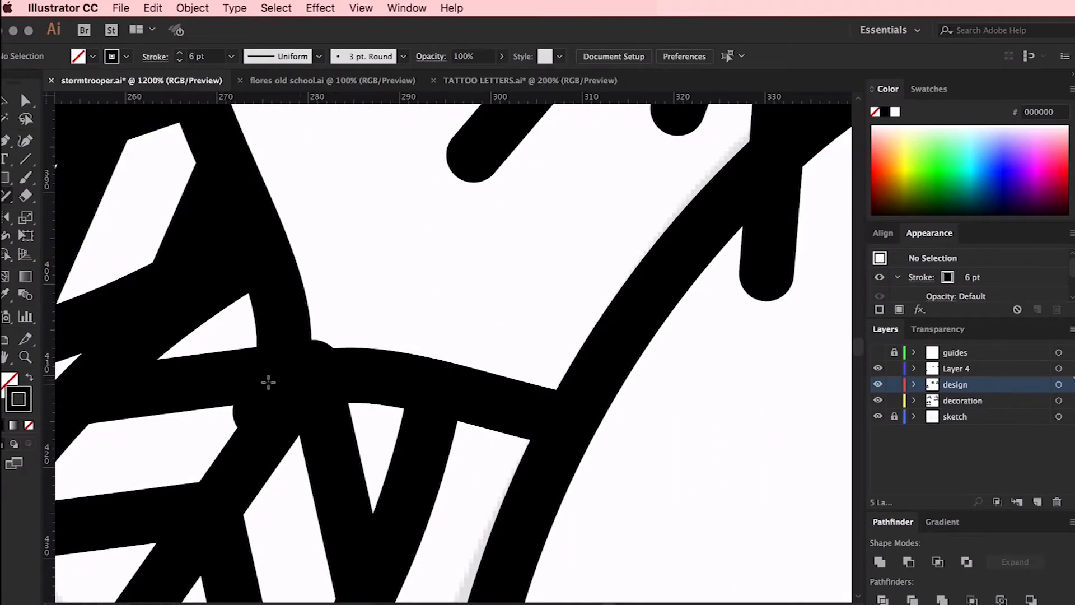
# Examine the anchor points where the lower leaf meets the left flower's petal outline
pyautogui.press('a')
pyautogui.hscroll(-4, 299, 375)
pyautogui.click(364, 348)
pyautogui.press('super+plus')
pyautogui.press('super+plus')
pyautogui.press('super+plus')
pyautogui.press('super+minus')
pyautogui.press('super+minus')
pyautogui.press('super+minus')
pyautogui.press('super+minus')
pyautogui.press('super+minus')
pyautogui.scroll(-4, 379, 445)
pyautogui.hscroll(-3, 378, 446)
pyautogui.click(404, 371)
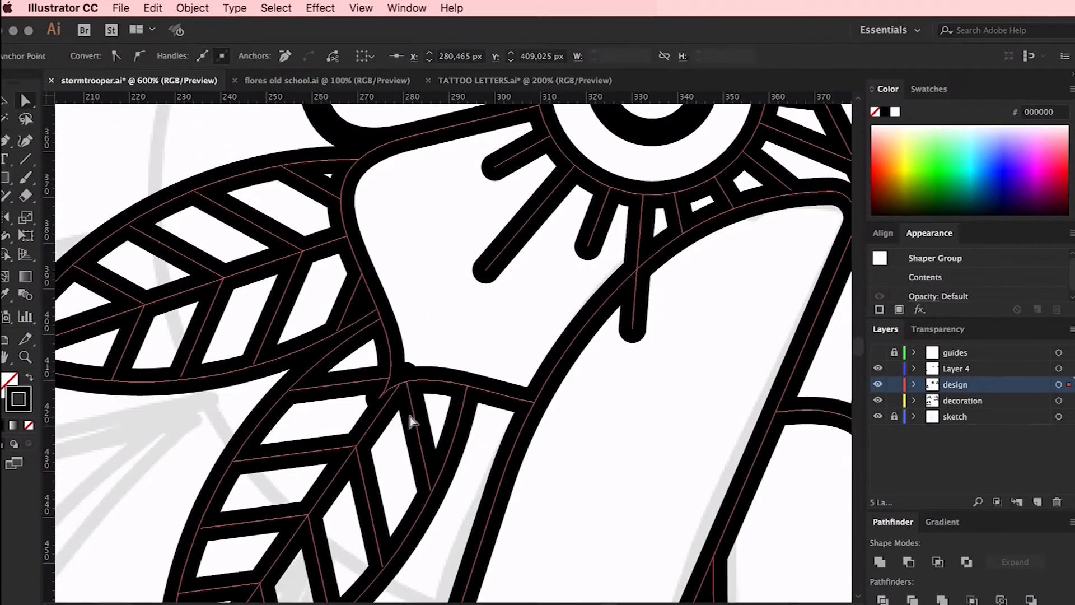
# Isolate the nested leaf group and shift the vein's end anchor slightly down at the petal junction
pyautogui.press('super+plus')
pyautogui.press('super+plus')
pyautogui.hotkey('shift', 'n')
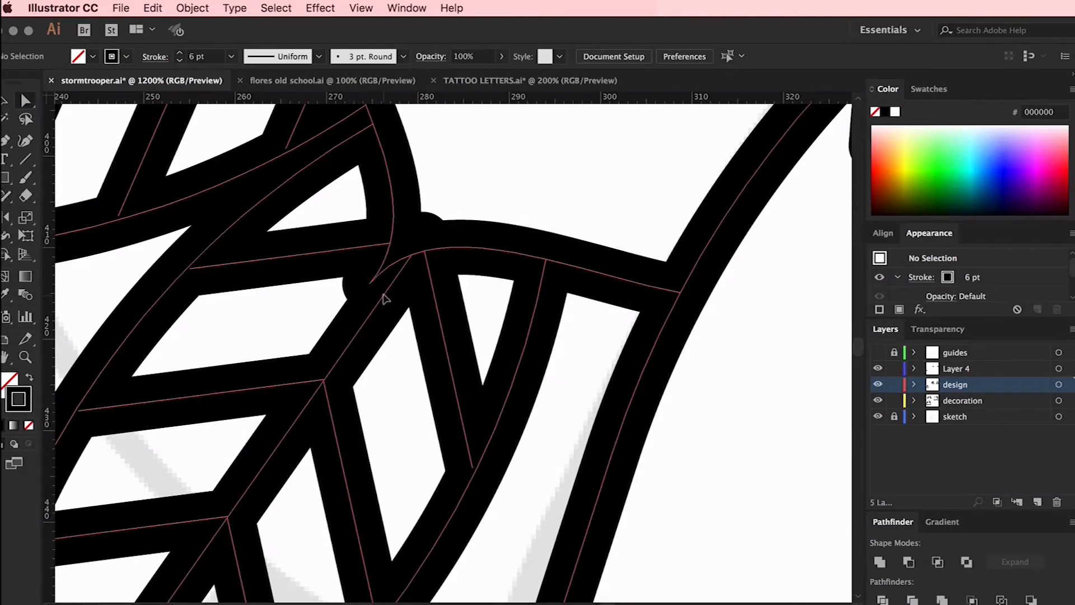
pyautogui.press('v')
pyautogui.doubleClick(404, 263)
pyautogui.doubleClick(427, 268)
pyautogui.doubleClick(429, 270)
pyautogui.press('v')
pyautogui.click(430, 282)
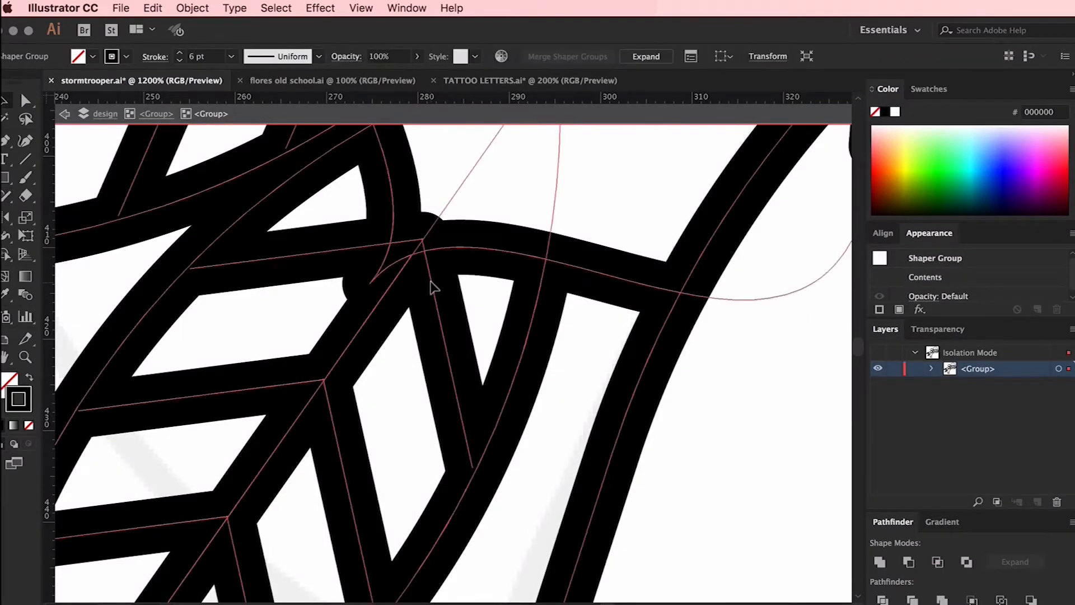
pyautogui.doubleClick(430, 282)
pyautogui.press('a')
pyautogui.moveTo(423, 239); pyautogui.dragTo(426, 251)
pyautogui.click(398, 276)
# Isolate the lower leaf of the left flower, nudge it slightly to the left, and leave isolation mode
pyautogui.press('super+minus')
pyautogui.press('super+minus')
pyautogui.press('super+minus')
pyautogui.press('super+minus')
pyautogui.press('v')
pyautogui.doubleClick(477, 476)
pyautogui.hscroll(3, 478, 475)
pyautogui.doubleClick(380, 318)
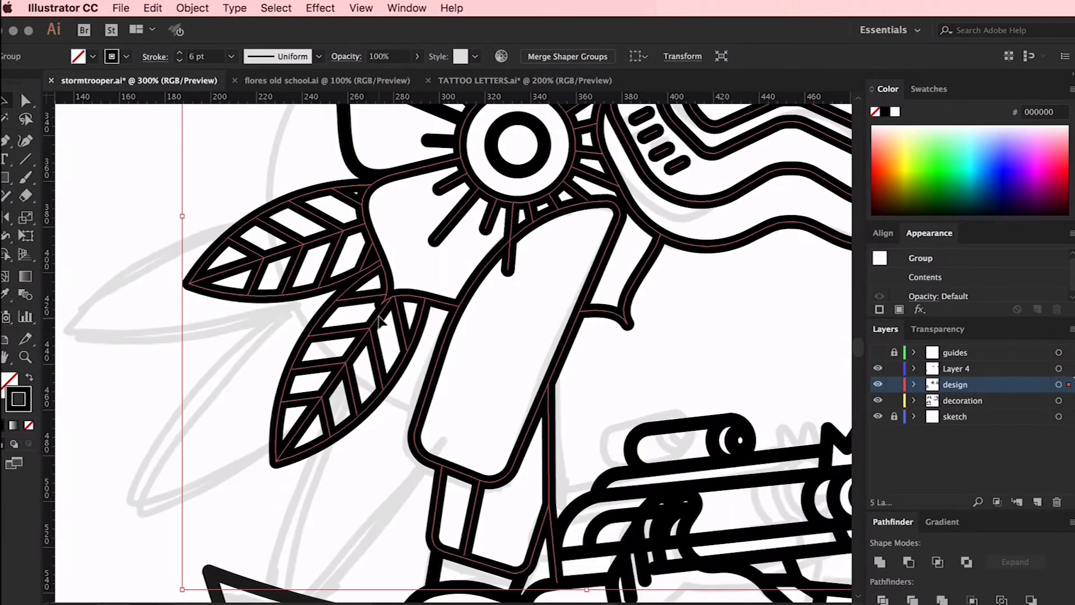
pyautogui.doubleClick(381, 318)
pyautogui.doubleClick(381, 318)
pyautogui.moveTo(257, 487); pyautogui.dragTo(368, 298)
pyautogui.keyDown('shift'); pyautogui.click(367, 286); pyautogui.keyUp('shift')
pyautogui.press('Left')
pyautogui.press('Left')
pyautogui.press('Left')
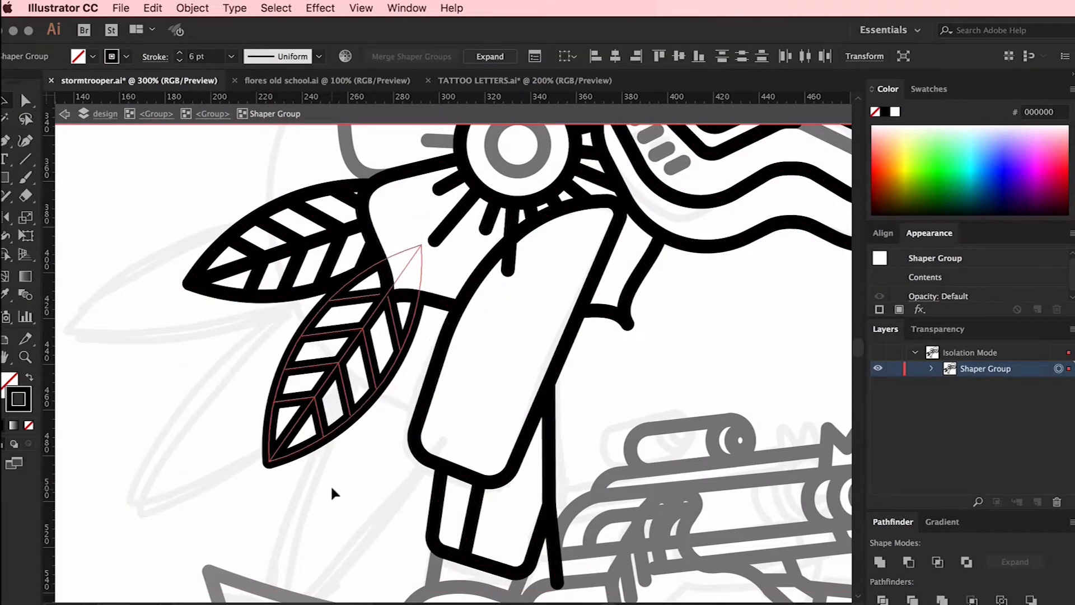
pyautogui.doubleClick(358, 502)
# Erase the right flower's outlines that cross the helmet's visor and cheek with the Shaper tool
pyautogui.hscroll(3, 359, 502)
pyautogui.hscroll(5, 456, 276)
pyautogui.scroll(5, 456, 276)
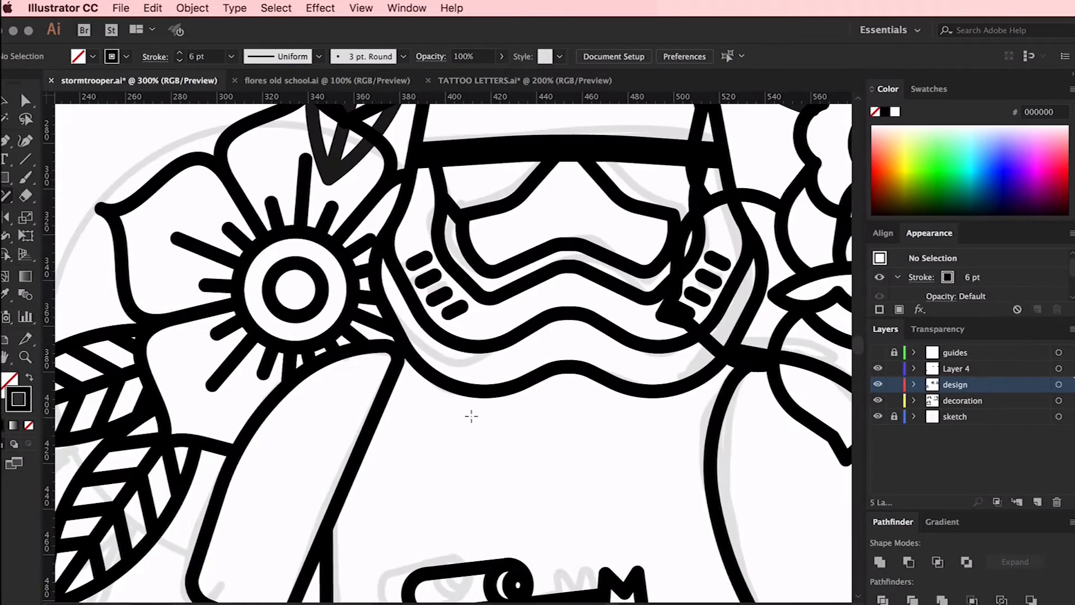
pyautogui.hscroll(3, 470, 415)
pyautogui.scroll(4, 511, 336)
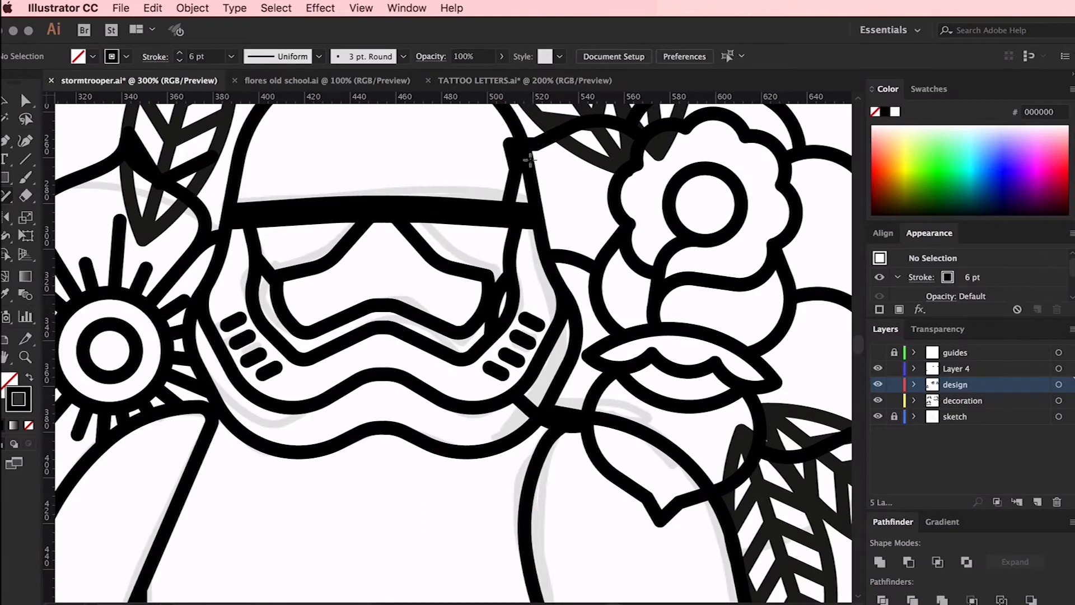
pyautogui.press('super+equal')
pyautogui.press('super+equal')
pyautogui.press('super+equal')
pyautogui.moveTo(551, 246); pyautogui.dragTo(596, 190)
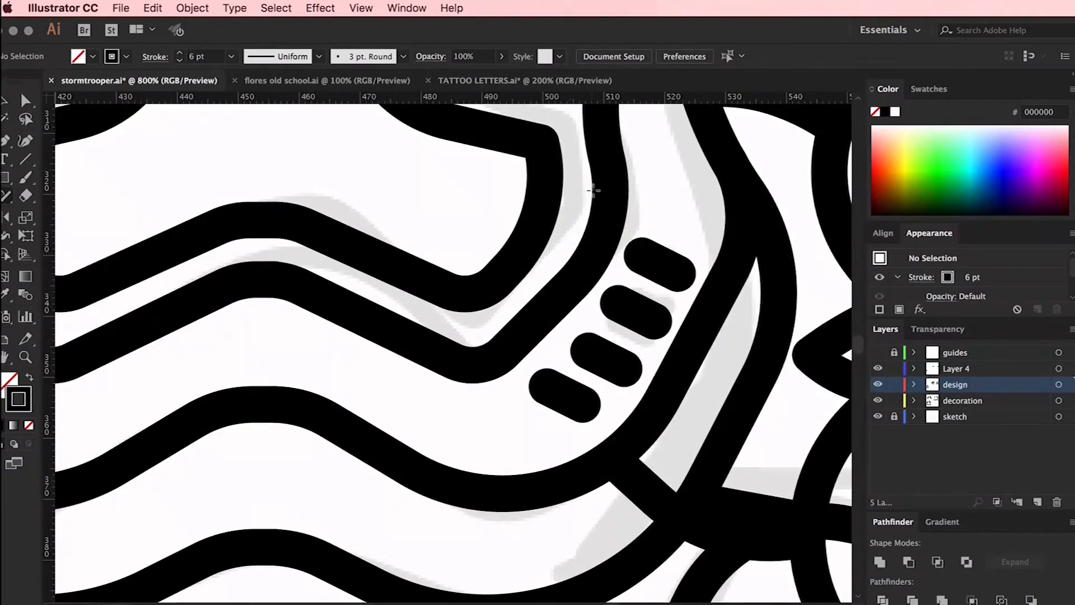
# Erase the right flower's petal outlines that overlap the stormtrooper's right-hand shoulder
pyautogui.hscroll(3, 596, 190)
pyautogui.scroll(-3, 595, 190)
pyautogui.press('super+minus')
pyautogui.press('super+minus')
pyautogui.press('super+minus')
pyautogui.moveTo(555, 404); pyautogui.dragTo(616, 455)
pyautogui.press('v')
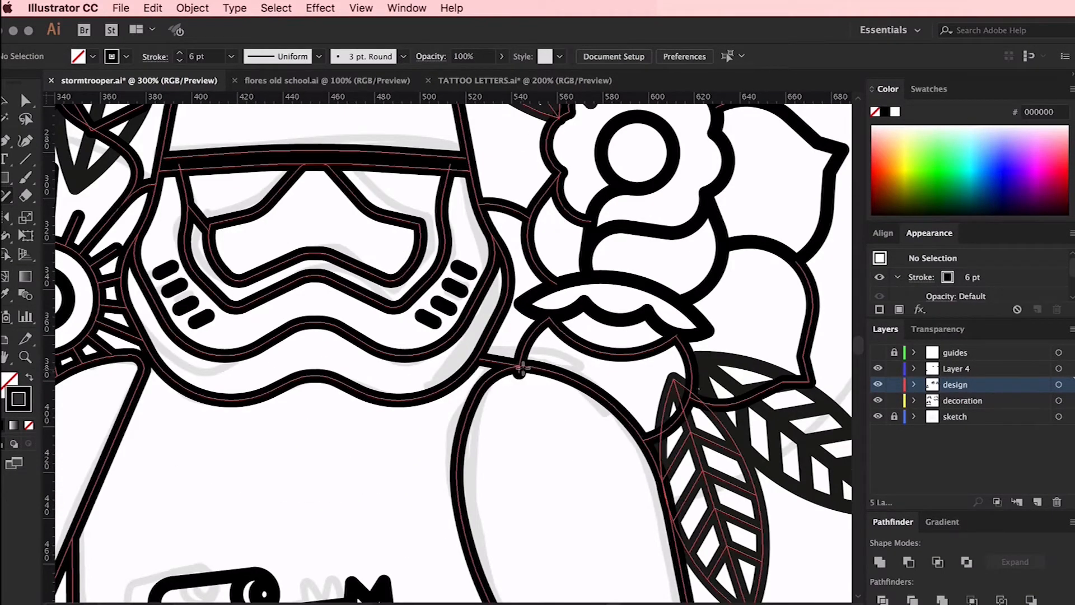
# Erase the line segments where the two lower right leaves overlap the right flower's petals, and check their junction
pyautogui.hscroll(5, 616, 455)
pyautogui.click(604, 515)
pyautogui.keyDown('shift'); pyautogui.click(602, 514); pyautogui.keyUp('shift')
pyautogui.click(683, 329)
pyautogui.hotkey('shift', 'n')
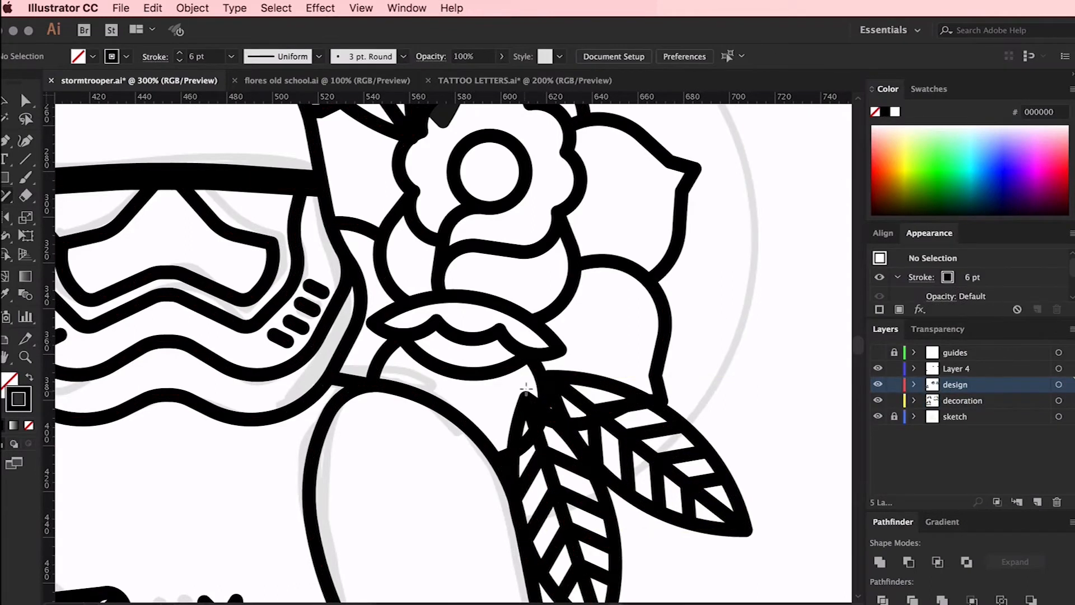
pyautogui.moveTo(598, 410); pyautogui.dragTo(600, 404)
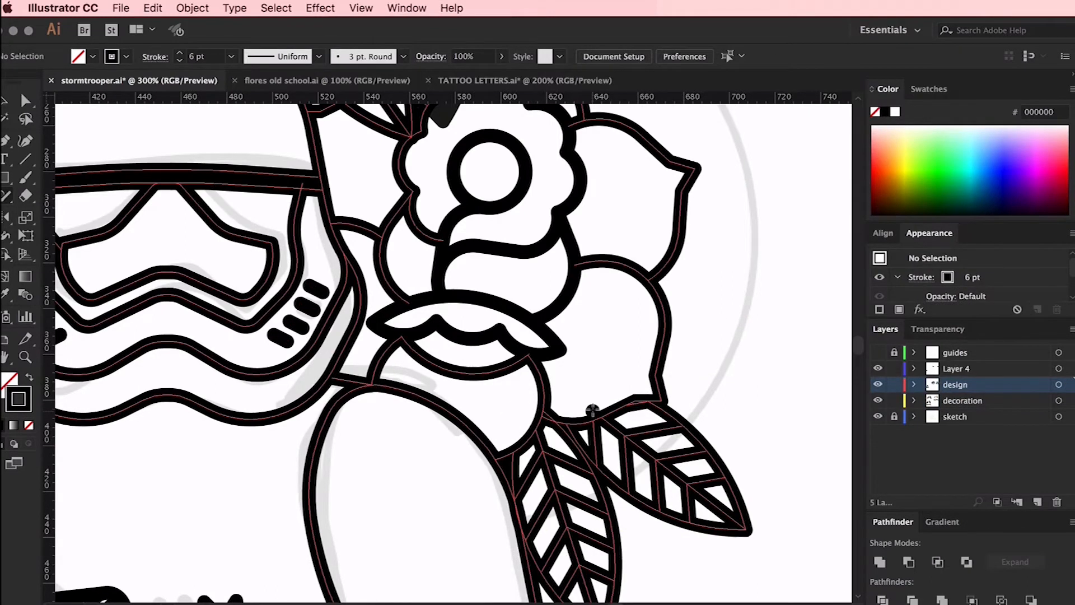
pyautogui.scroll(5, 593, 411)
pyautogui.scroll(5, 554, 348)
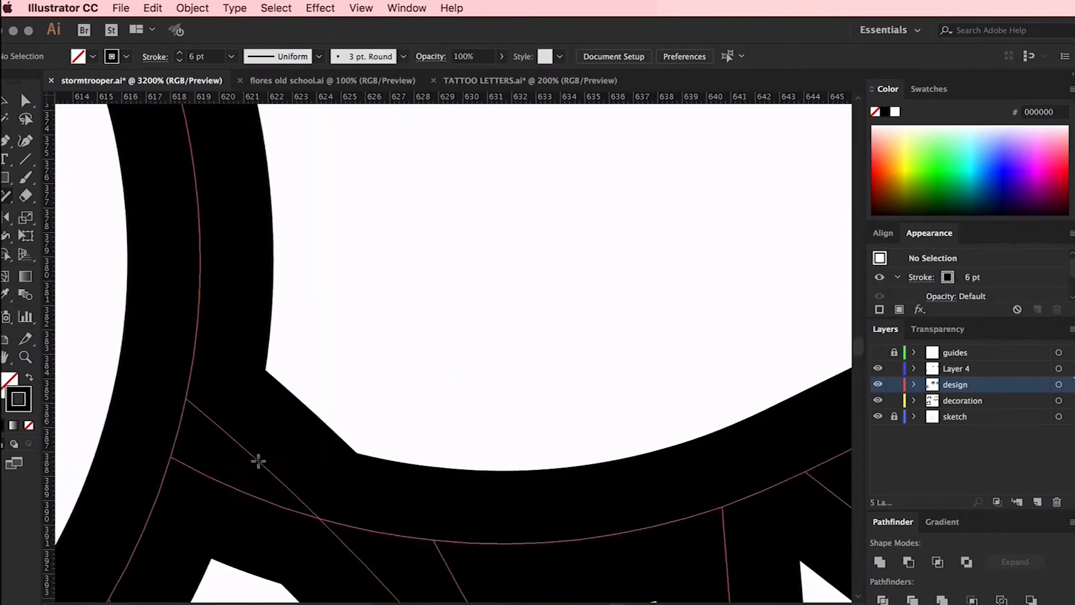
# Erase the tips of the upper leaves that overlap the right flower's top petals
pyautogui.scroll(-8, 284, 440)
pyautogui.scroll(3, 525, 374)
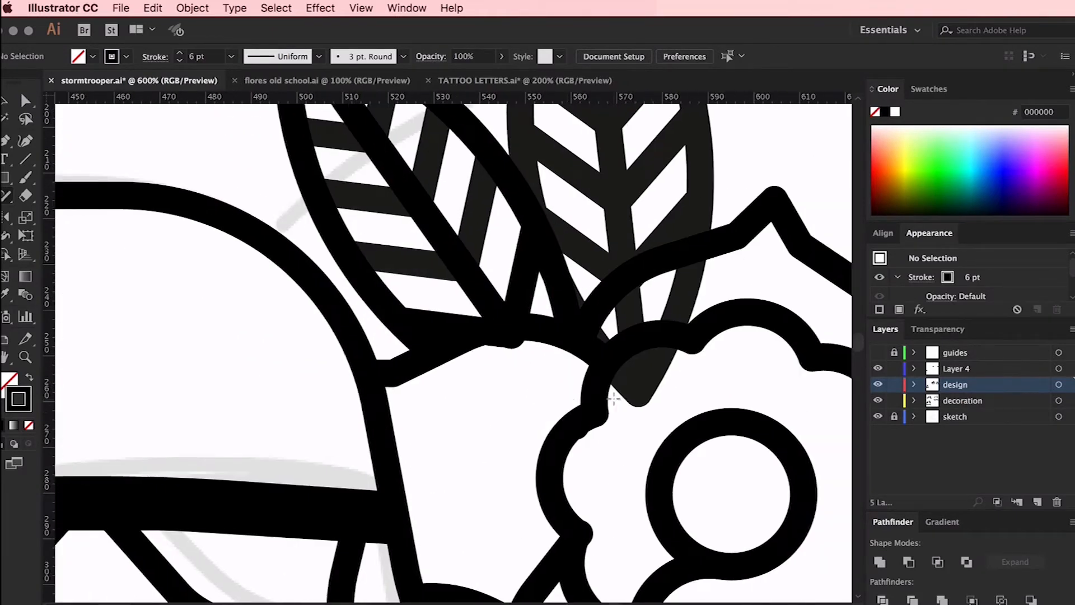
pyautogui.scroll(4, 478, 317)
pyautogui.scroll(3, 517, 331)
pyautogui.scroll(-5, 591, 213)
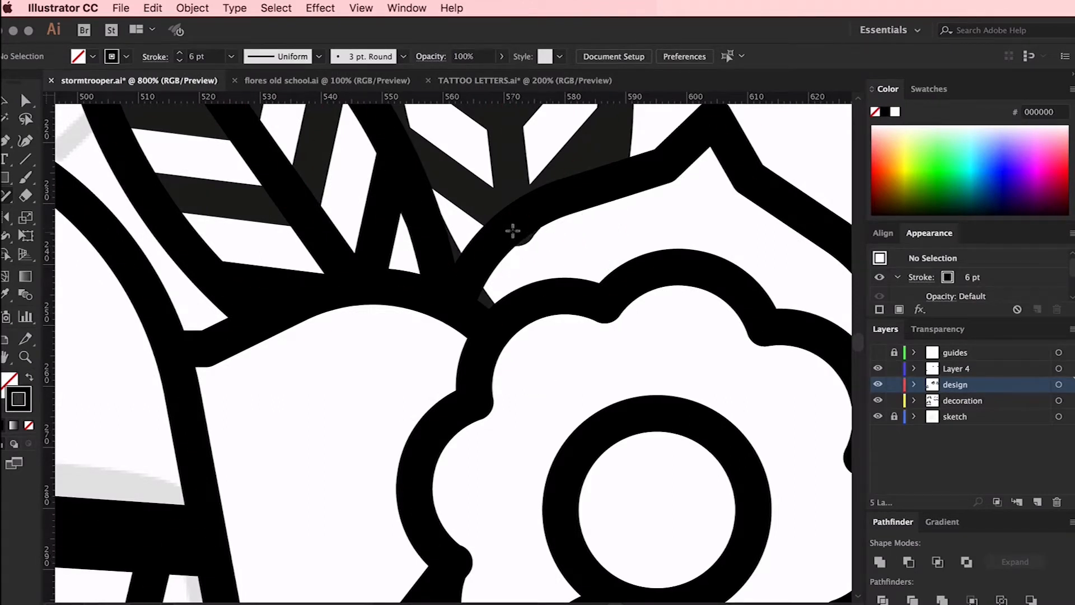
pyautogui.scroll(3, 509, 233)
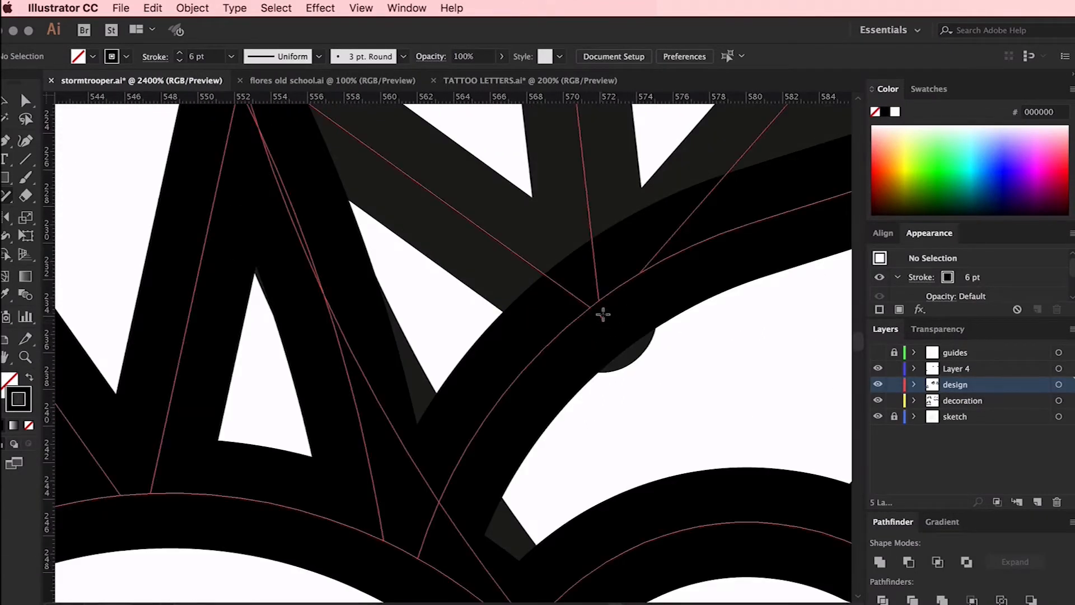
pyautogui.scroll(-6, 605, 312)
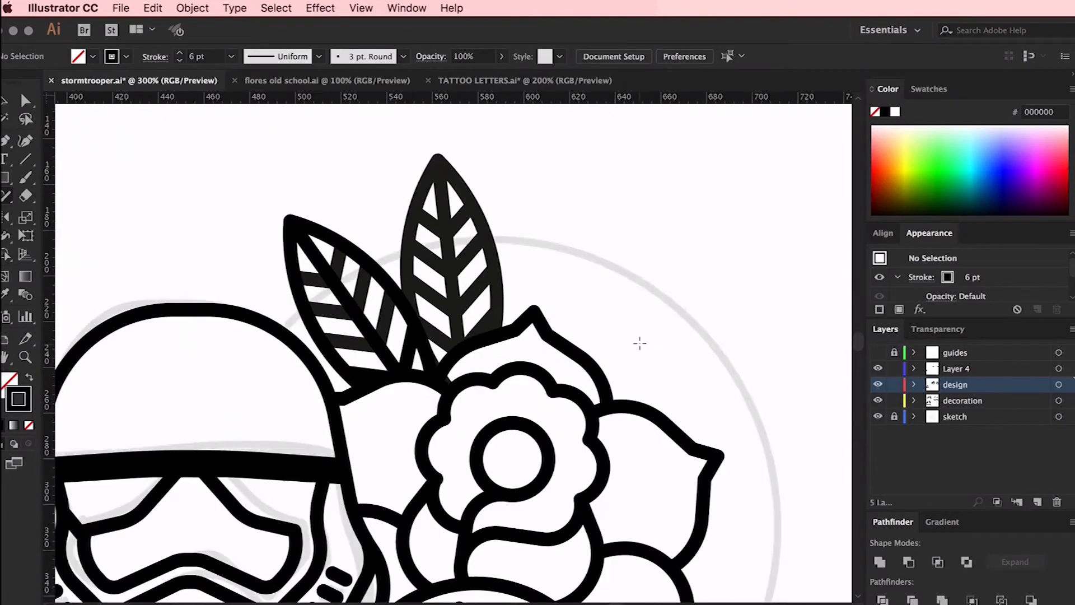
pyautogui.press('v')
pyautogui.doubleClick(469, 258)
pyautogui.doubleClick(673, 218)
# Erase the rifle outline segments that cross the fingers gripping it
pyautogui.scroll(-5, 673, 217)
pyautogui.scroll(3, 320, 257)
pyautogui.moveTo(416, 312); pyautogui.dragTo(419, 224)
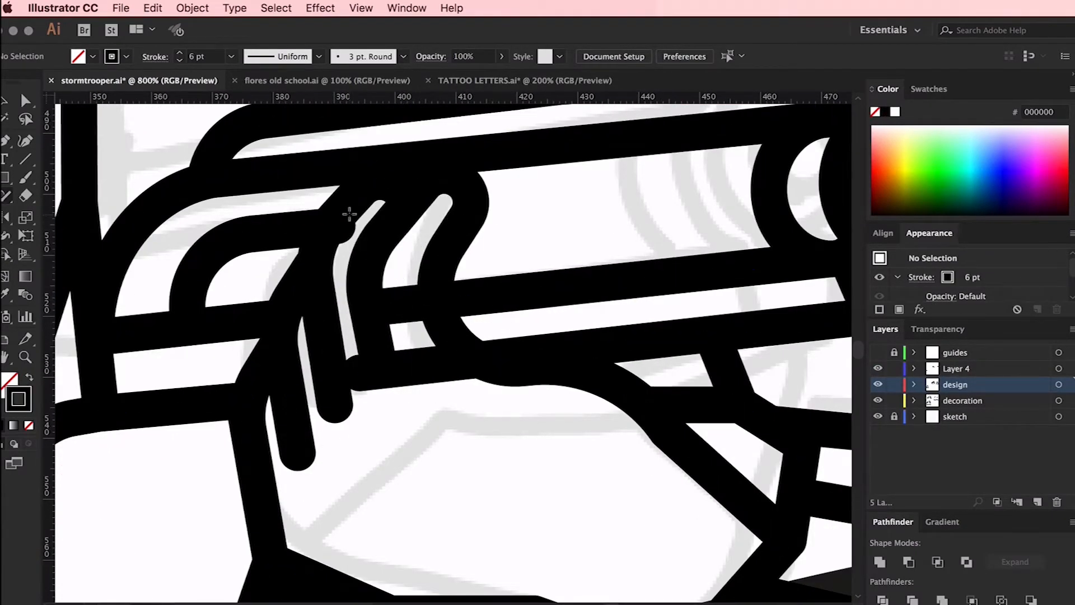
pyautogui.hscroll(4, 336, 325)
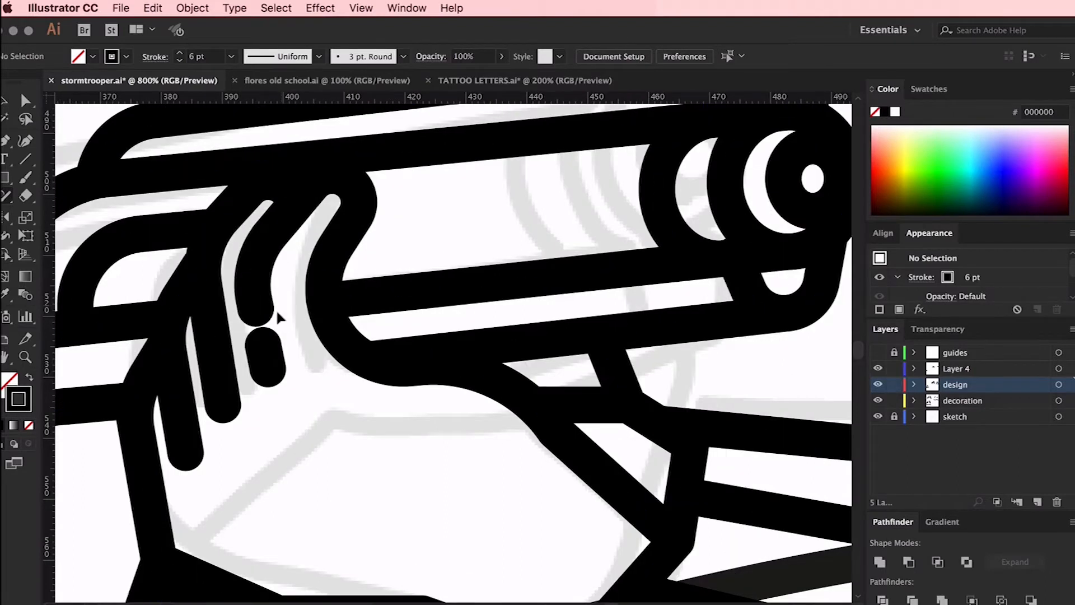
# Clean up the leftover finger fragment on the rifle hand and open the ribbon group to edit its parts
pyautogui.scroll(-4, 260, 305)
pyautogui.click(141, 312)
pyautogui.click(725, 497)
pyautogui.hscroll(2, 722, 496)
pyautogui.press('v')
pyautogui.click(617, 288)
pyautogui.doubleClick(138, 338)
pyautogui.doubleClick(107, 296)
pyautogui.doubleClick(107, 301)
pyautogui.keyDown('shift'); pyautogui.click(112, 328); pyautogui.keyUp('shift')
pyautogui.keyDown('shift'); pyautogui.click(782, 364); pyautogui.keyUp('shift')
pyautogui.doubleClick(741, 215)
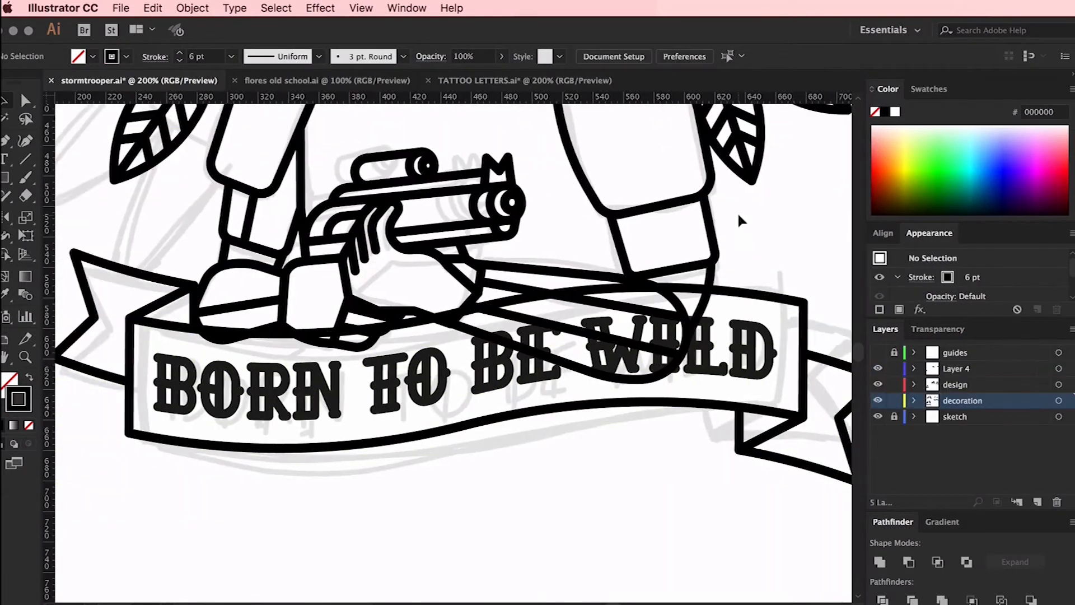
# Erase the hand and forearm lines that run over the ribbon banner with the Shaper tool
pyautogui.scroll(2, 480, 317)
pyautogui.moveTo(480, 317); pyautogui.dragTo(512, 321)
pyautogui.hscroll(5, 480, 317)
pyautogui.moveTo(448, 321); pyautogui.dragTo(427, 308)
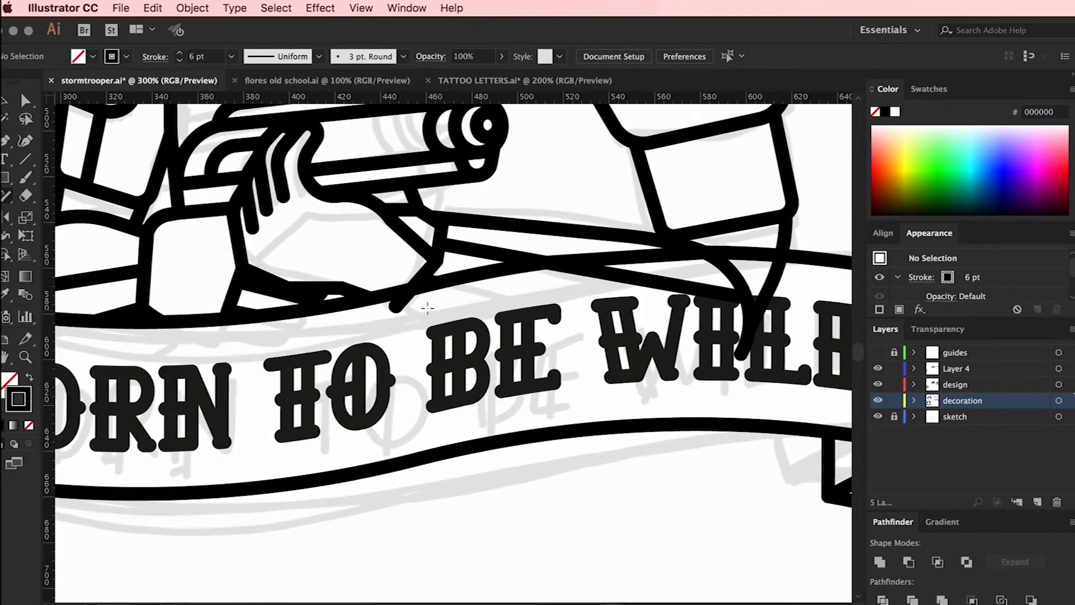
pyautogui.hscroll(4, 427, 307)
pyautogui.scroll(3, 247, 308)
pyautogui.scroll(4, 292, 222)
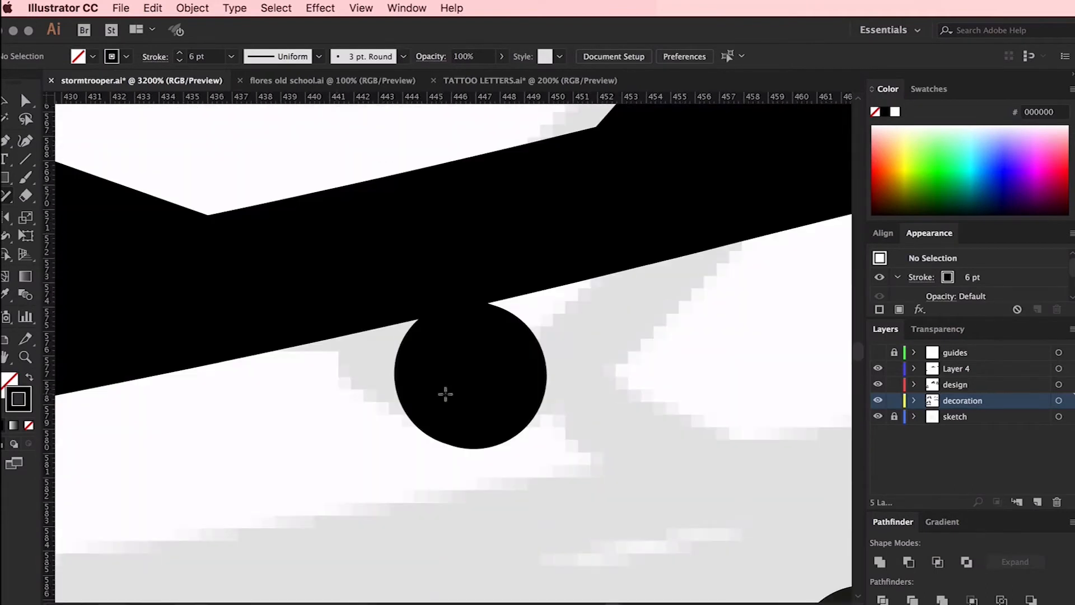
pyautogui.scroll(-5, 469, 376)
pyautogui.moveTo(692, 434)
pyautogui.mouseDown()
pyautogui.moveTo(675, 521)
pyautogui.moveTo(575, 417)
pyautogui.mouseUp()
# Isolate the leftover arm fragment beside the ribbon's upper edge and delete it
pyautogui.press('a')
pyautogui.click(576, 416)
pyautogui.press('v')
pyautogui.doubleClick(602, 392)
pyautogui.doubleClick(576, 417)
pyautogui.doubleClick(576, 417)
pyautogui.doubleClick(576, 417)
pyautogui.doubleClick(639, 391)
pyautogui.doubleClick(417, 437)
pyautogui.press('Delete')
pyautogui.doubleClick(209, 173)
pyautogui.doubleClick(574, 419)
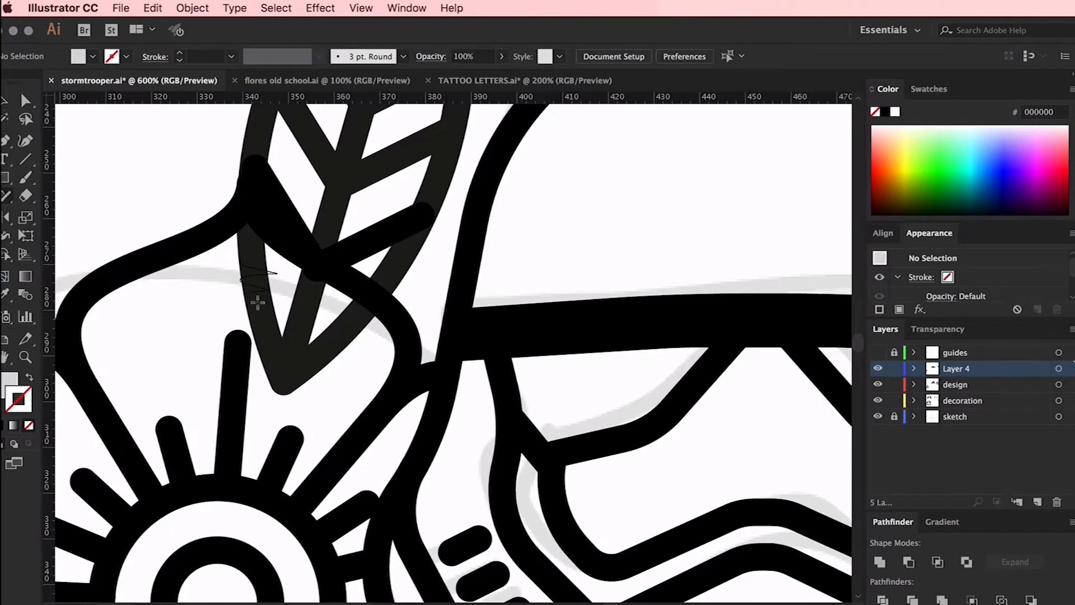
# Erase the leaf lines crossing the flower petal beside the helmet and trim the vein end bulging past the petal outline
pyautogui.moveTo(258, 302); pyautogui.dragTo(263, 311)
pyautogui.moveTo(303, 312); pyautogui.dragTo(337, 335)
pyautogui.hscroll(-3, 316, 271)
pyautogui.scroll(2, 317, 271)
pyautogui.press('super+equal')
pyautogui.press('super+equal')
pyautogui.press('super+equal')
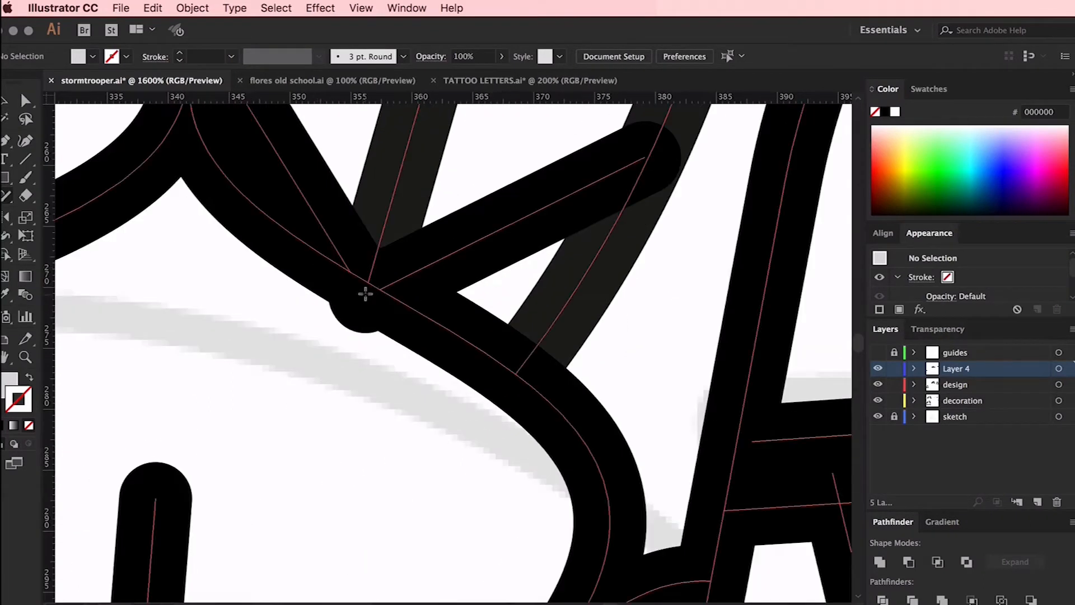
pyautogui.click(365, 293)
pyautogui.press('super+equal')
pyautogui.press('super+equal')
pyautogui.press('super+equal')
pyautogui.press('super+equal')
pyautogui.press('super+minus')
pyautogui.press('super+minus')
pyautogui.press('super+minus')
pyautogui.keyDown('super'); pyautogui.click(493, 487); pyautogui.keyUp('super')
pyautogui.press('super+equal')
pyautogui.press('super+equal')
pyautogui.press('super+equal')
pyautogui.scroll(-4, 348, 284)
pyautogui.moveTo(348, 283); pyautogui.dragTo(477, 337)
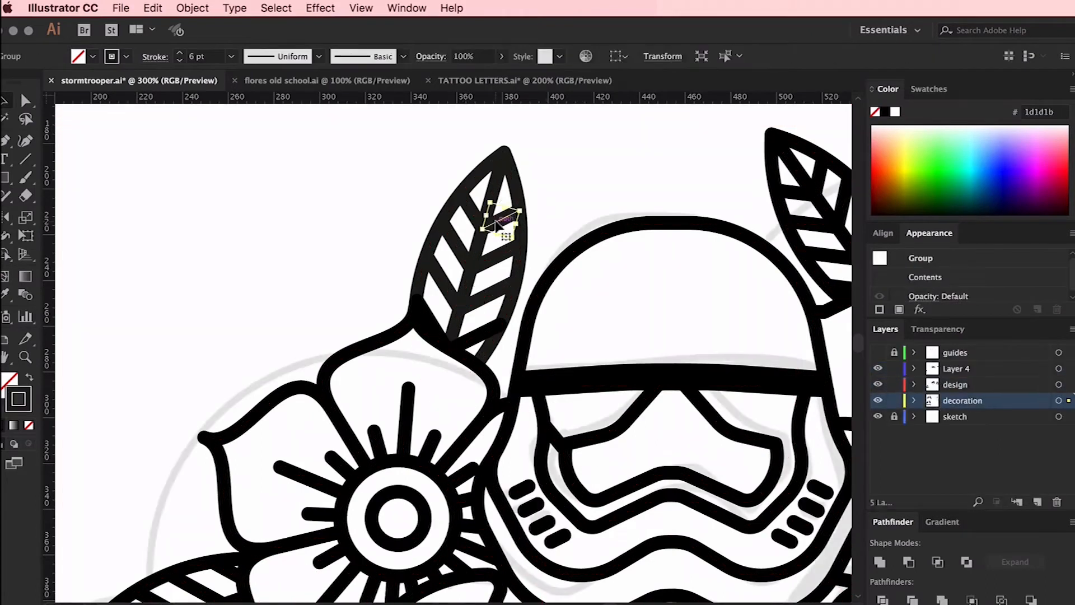
# Fine-tune the remaining line ends with small nudges, set the colour to black and leave isolation mode
pyautogui.moveTo(491, 228)
pyautogui.mouseDown()
pyautogui.moveTo(514, 212)
pyautogui.moveTo(492, 208)
pyautogui.mouseUp()
pyautogui.keyDown('shift'); pyautogui.click(478, 244); pyautogui.keyUp('shift')
pyautogui.moveTo(471, 286); pyautogui.dragTo(498, 293)
pyautogui.press('super+z')
pyautogui.keyDown('shift'); pyautogui.click(472, 301); pyautogui.keyUp('shift')
pyautogui.press('super+z')
pyautogui.press('Up')
pyautogui.press('Up')
pyautogui.press('Right')
pyautogui.click(886, 112)
pyautogui.press('Down')
pyautogui.press('Down')
pyautogui.press('Down')
pyautogui.press('Down')
pyautogui.press('Down')
pyautogui.press('Down')
pyautogui.press('Down')
pyautogui.press('Left')
pyautogui.press('Left')
pyautogui.press('Down')
pyautogui.press('Down')
pyautogui.doubleClick(553, 167)
# Hide the sketch layer and group all parts of the stormtrooper, flower and ribbon illustration
pyautogui.press('super+0')
pyautogui.press('super+plus')
pyautogui.click(878, 416)
pyautogui.scroll(1, 700, 395)
pyautogui.hscroll(1, 700, 395)
pyautogui.press('super+a')
pyautogui.click(209, 562)
pyautogui.press('super+a')
pyautogui.press('super+g')
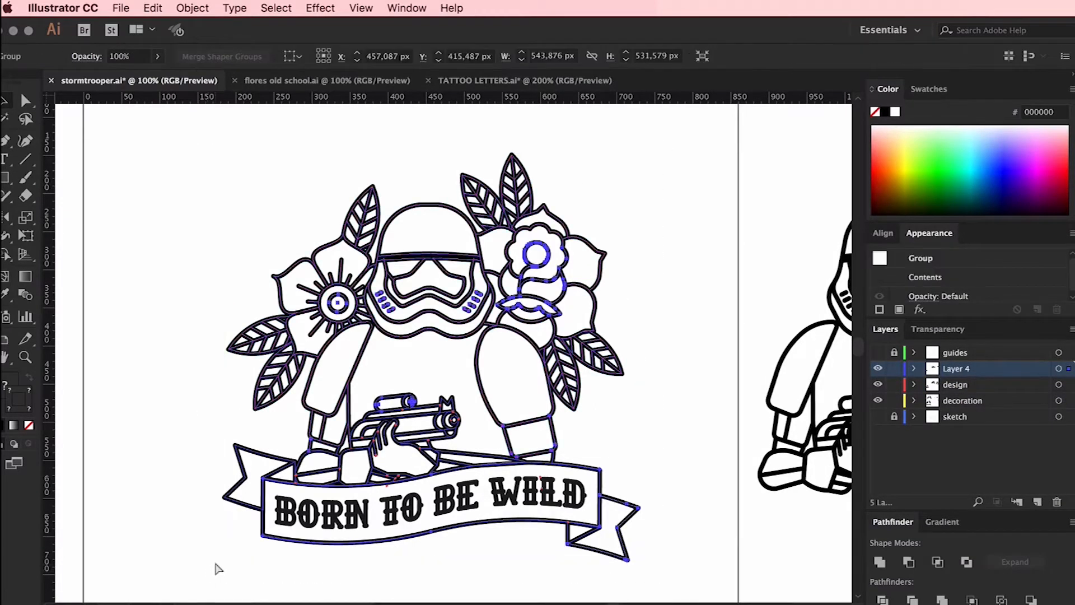
# Duplicate the grouped illustration straight above the artboard as a backup copy
pyautogui.press('super+minus')
pyautogui.moveTo(452, 443); pyautogui.dragTo(451, 158)
pyautogui.click(511, 288)
pyautogui.doubleClick(510, 287)
pyautogui.press('Escape')
# Expand the grouped illustration on the artboard
pyautogui.click(441, 280)
pyautogui.click(193, 8)
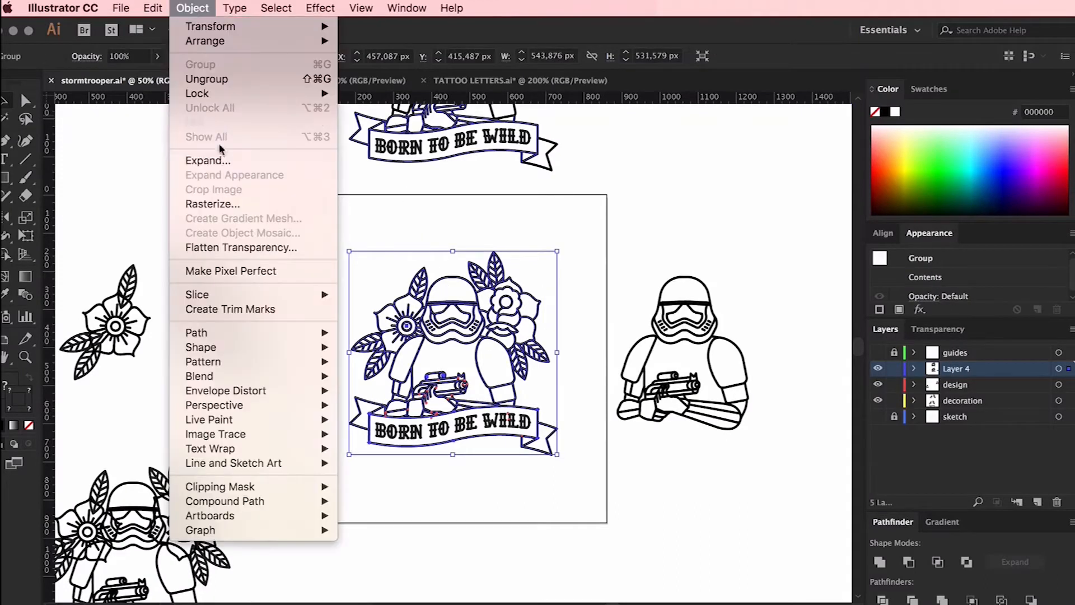
pyautogui.click(208, 161)
pyautogui.click(328, 321)
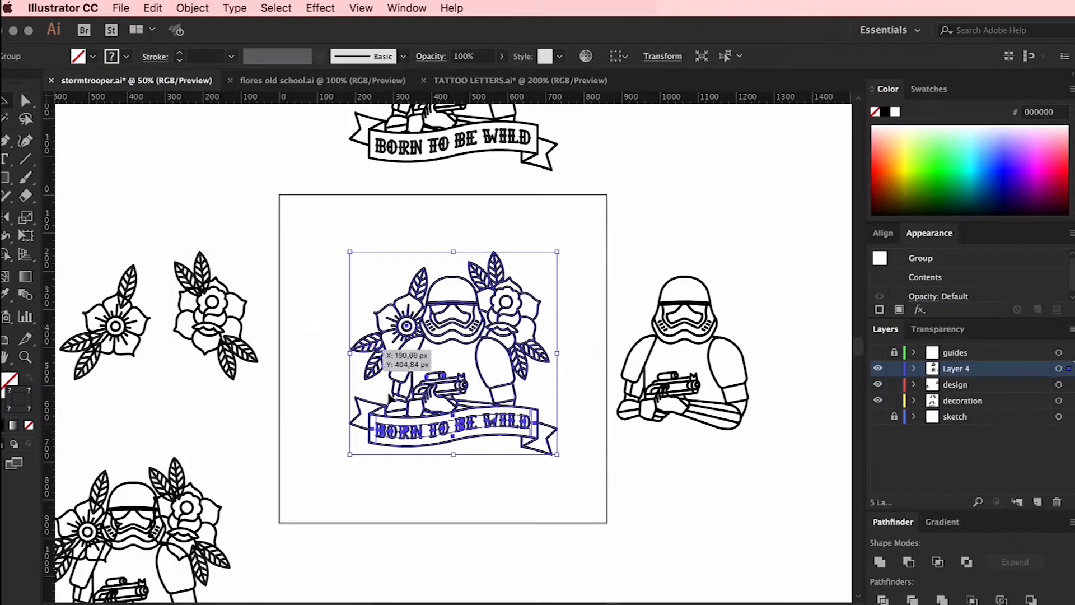
pyautogui.click(118, 412)
# Delete the invisible unstroked path left inside the ribbon around the BORN TO BE WILD lettering
pyautogui.doubleClick(452, 414)
pyautogui.click(452, 421)
pyautogui.doubleClick(451, 482)
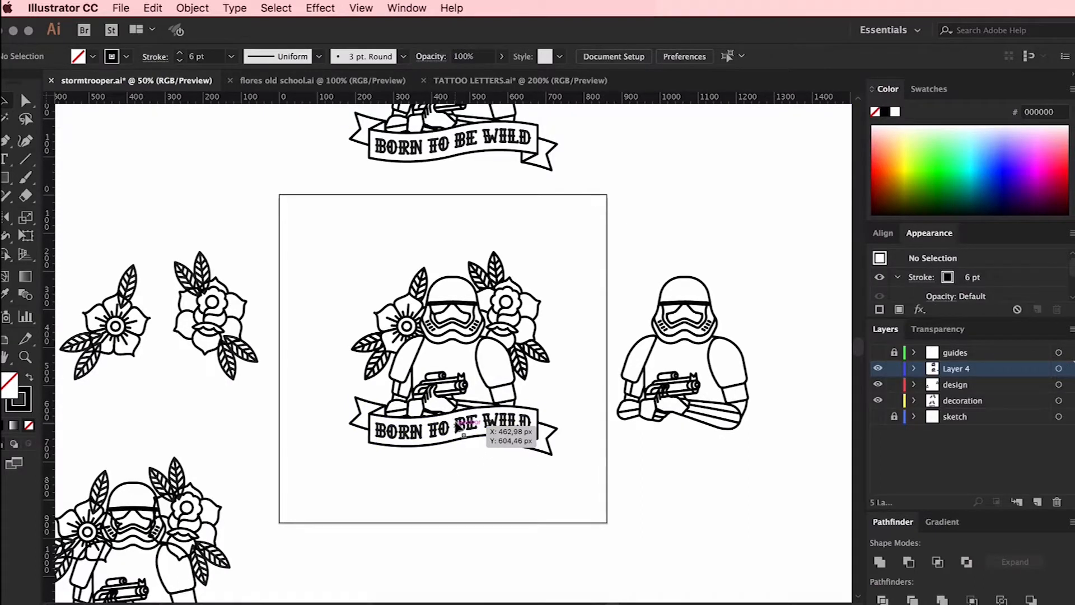
pyautogui.scroll(2, 464, 435)
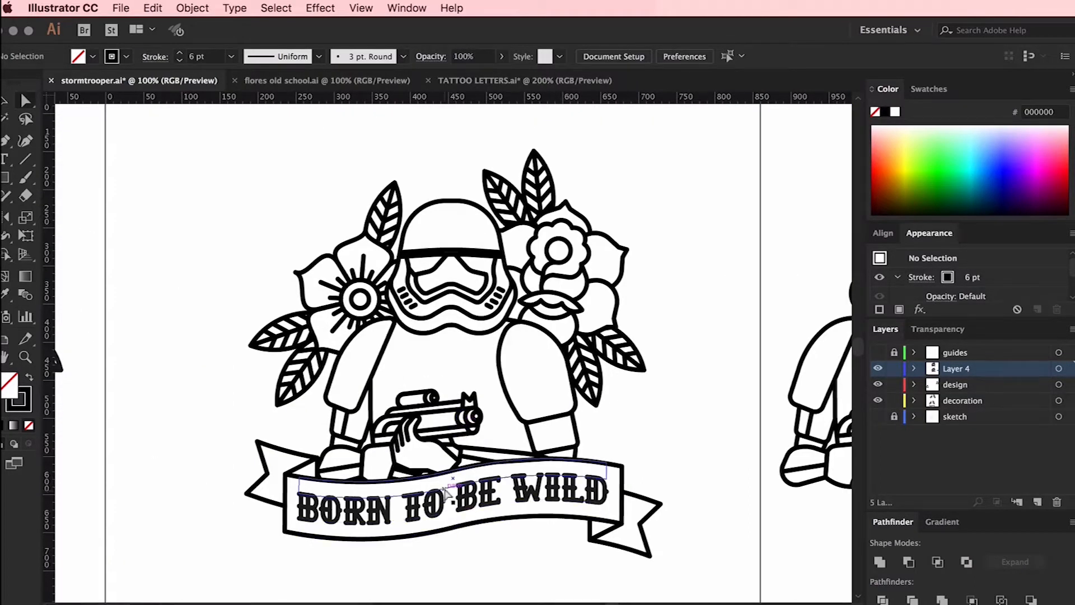
pyautogui.click(448, 488)
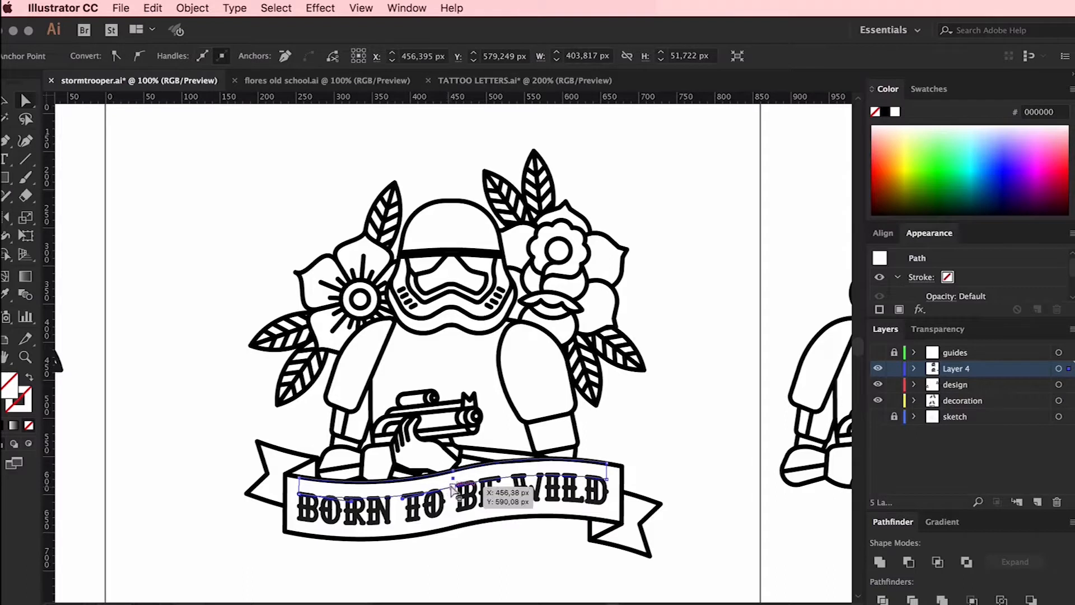
pyautogui.moveTo(454, 489); pyautogui.dragTo(457, 520)
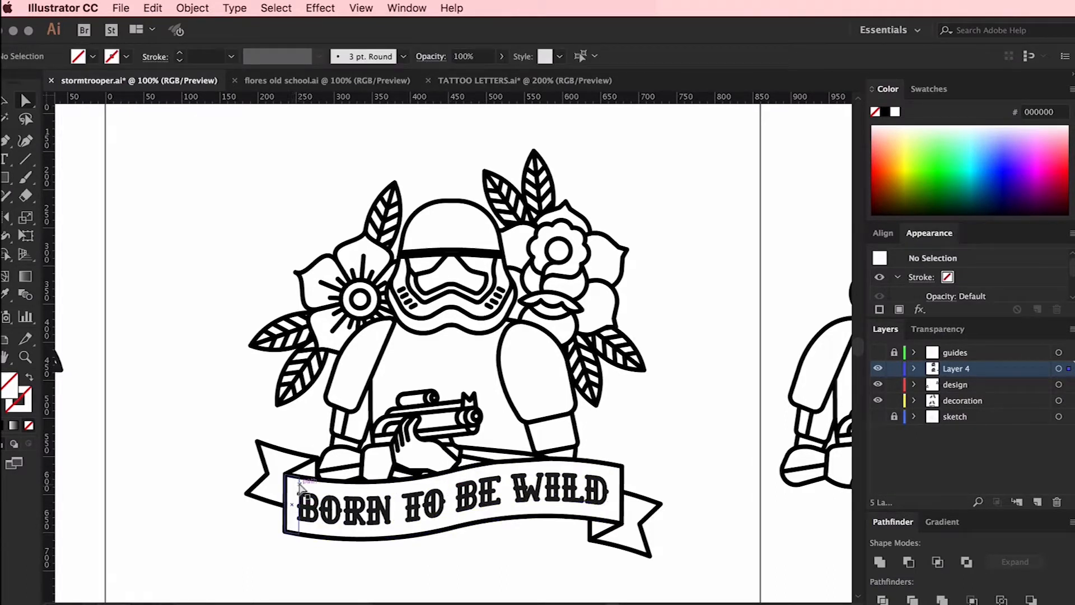
# Set the stroke of the whole illustration to black and deselect it
pyautogui.press('super+a')
pyautogui.click(27, 407)
pyautogui.click(886, 112)
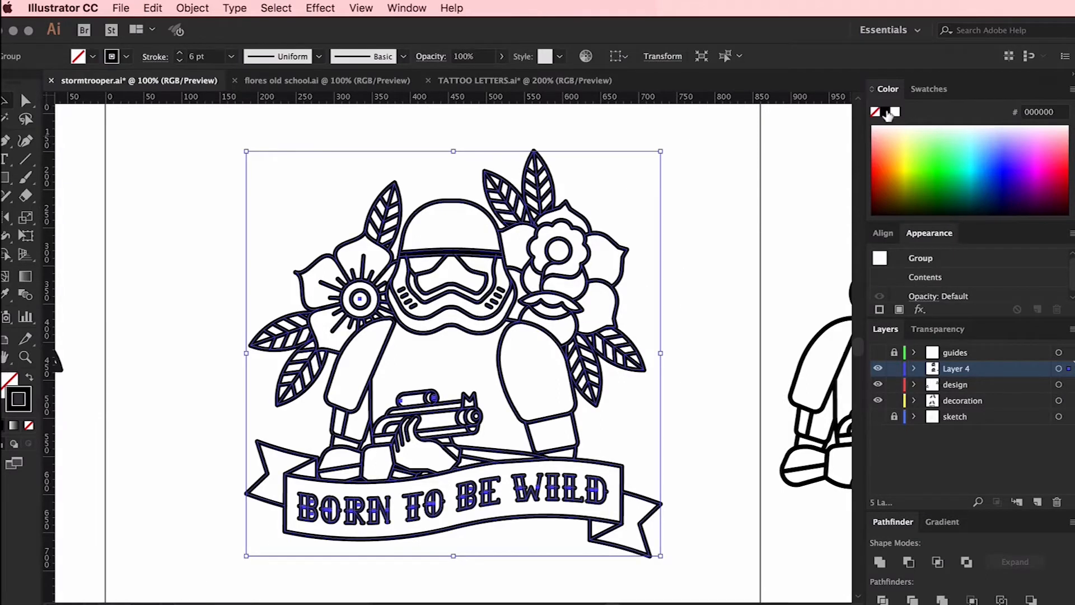
pyautogui.click(728, 165)
pyautogui.hscroll(1, 729, 165)
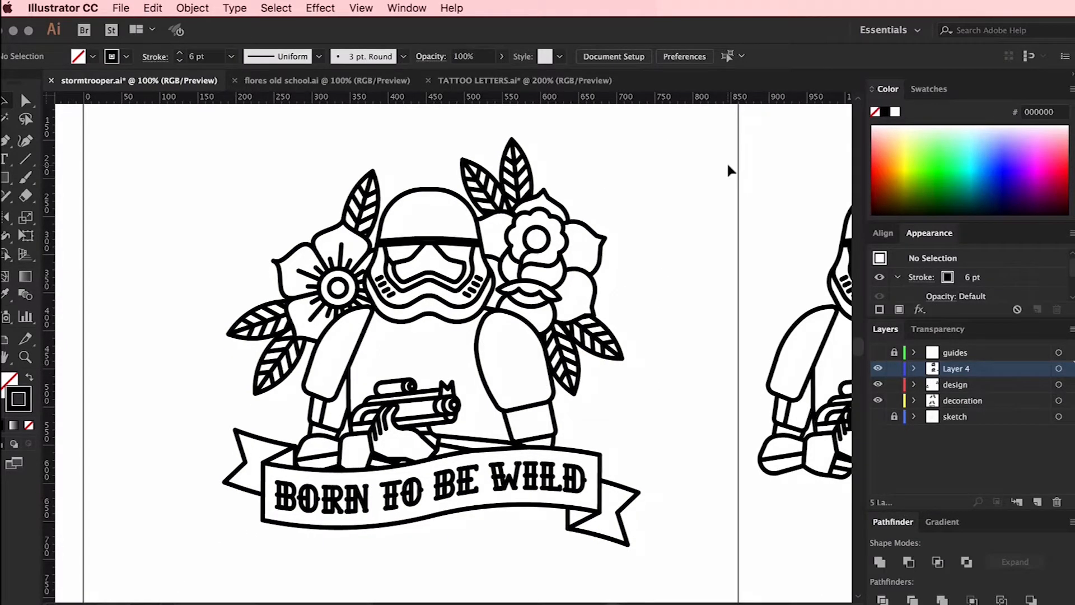
# Copy the illustration, and lock and hide the Layer 4, design and decoration layers
pyautogui.click(555, 220)
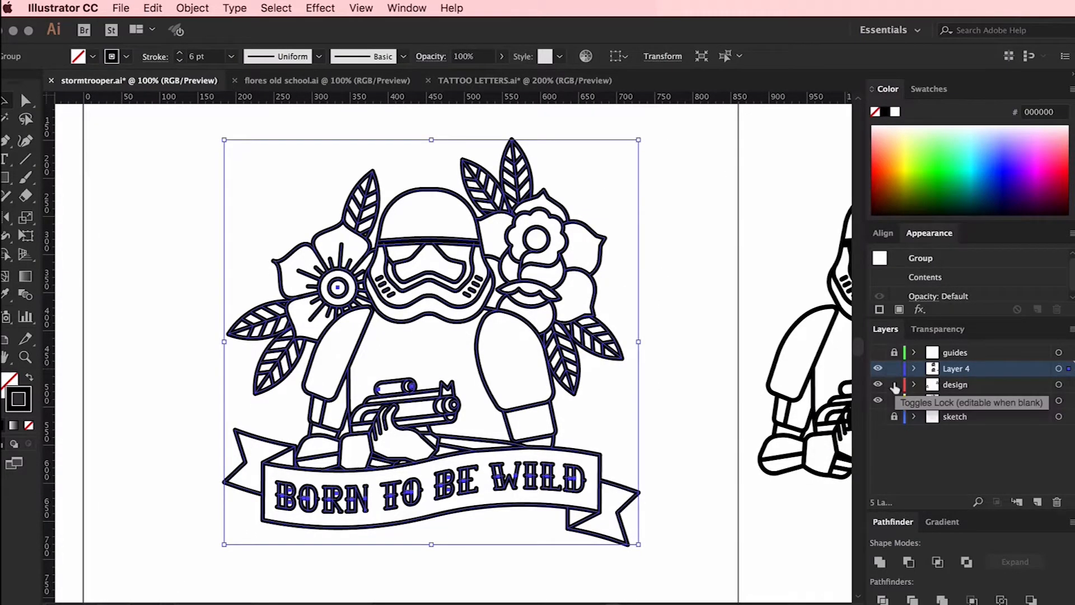
pyautogui.moveTo(897, 368); pyautogui.dragTo(897, 385)
pyautogui.click(897, 402)
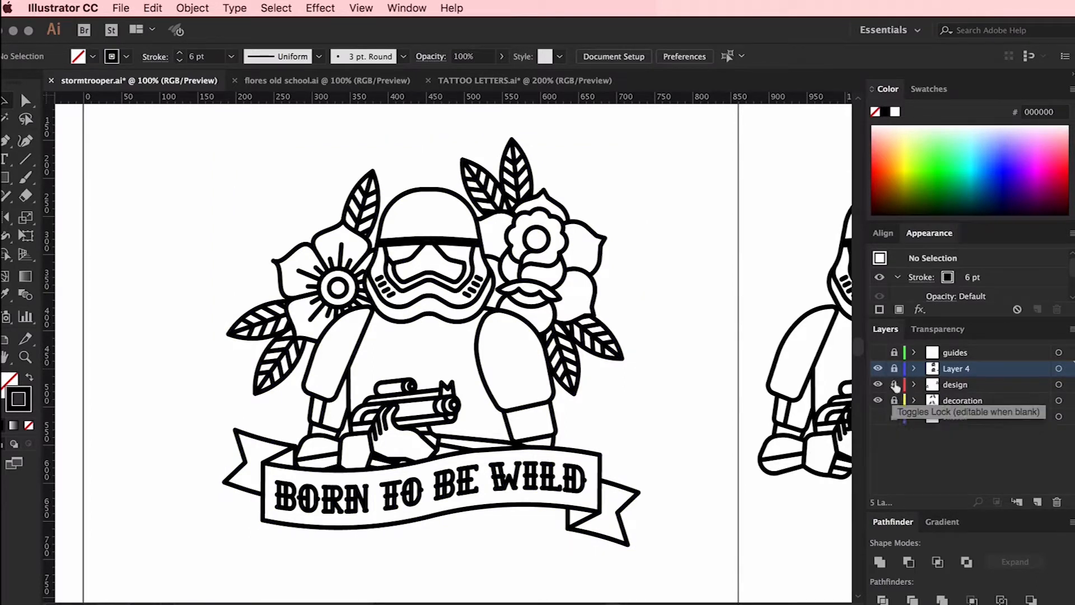
pyautogui.moveTo(879, 369); pyautogui.dragTo(878, 401)
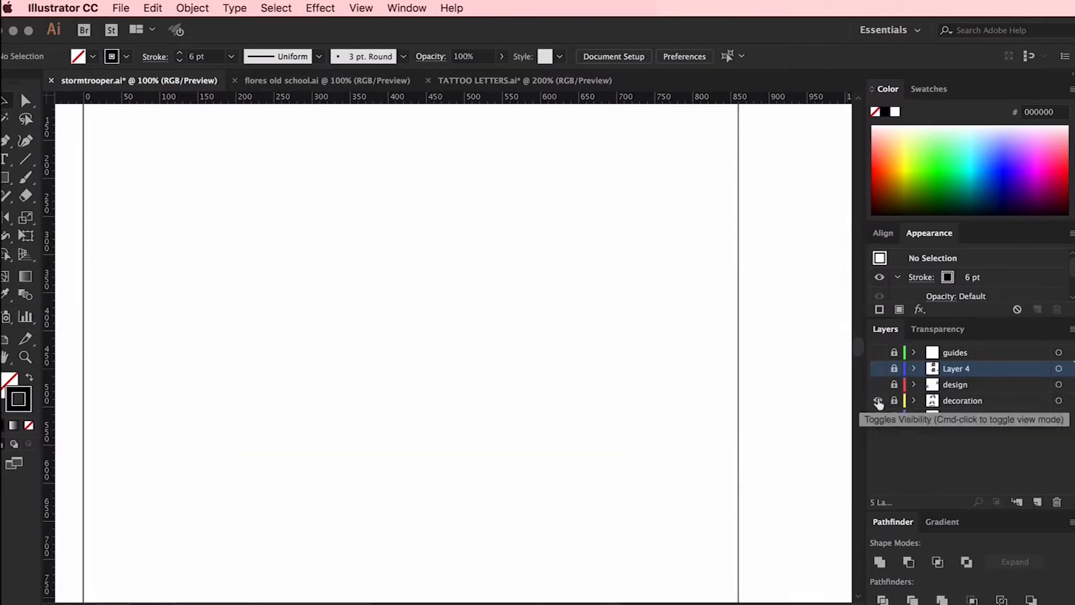
# Add layers named color and finished design, and paste the illustration in place on finished design, leaving that layer locked and hidden
pyautogui.click(1038, 502)
pyautogui.doubleClick(961, 370)
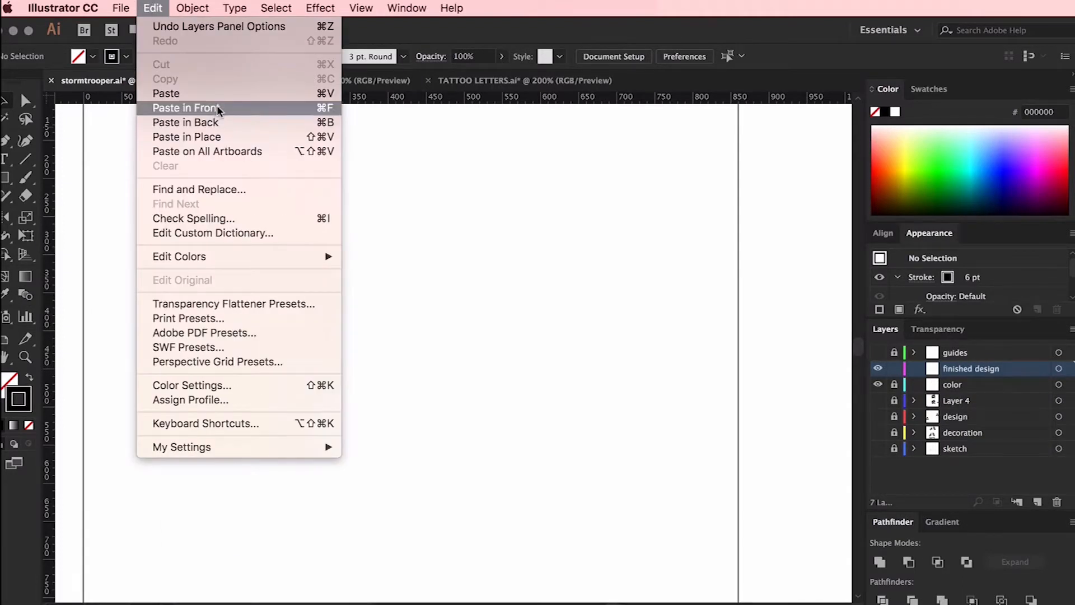
pyautogui.click(213, 137)
pyautogui.click(893, 369)
pyautogui.click(879, 368)
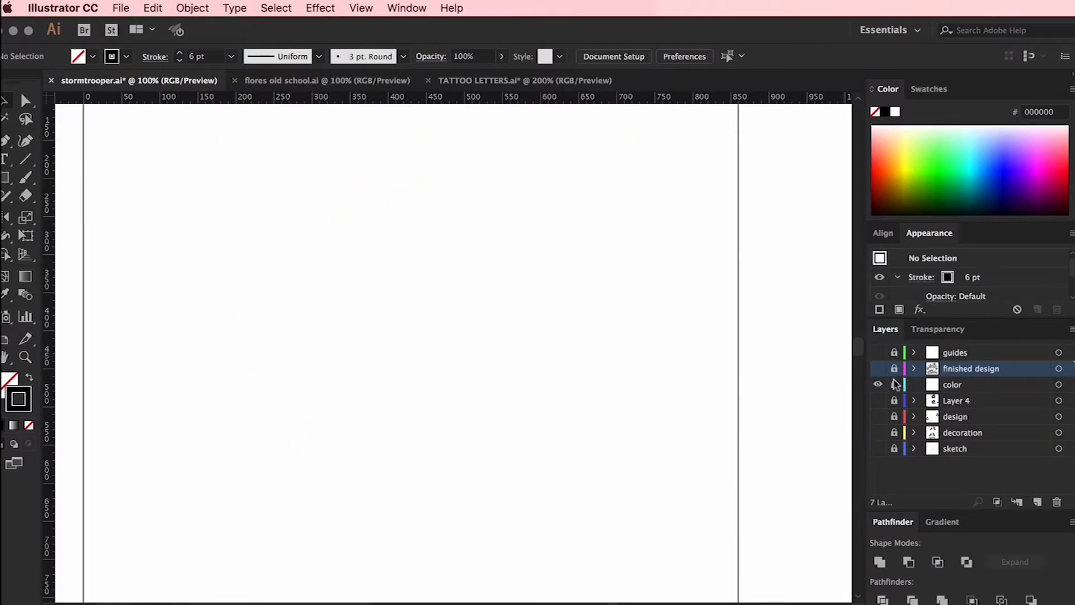
# Unlock the color layer, paste the illustration in place on it and remove the stroke colour
pyautogui.click(895, 385)
pyautogui.click(953, 384)
pyautogui.click(192, 7)
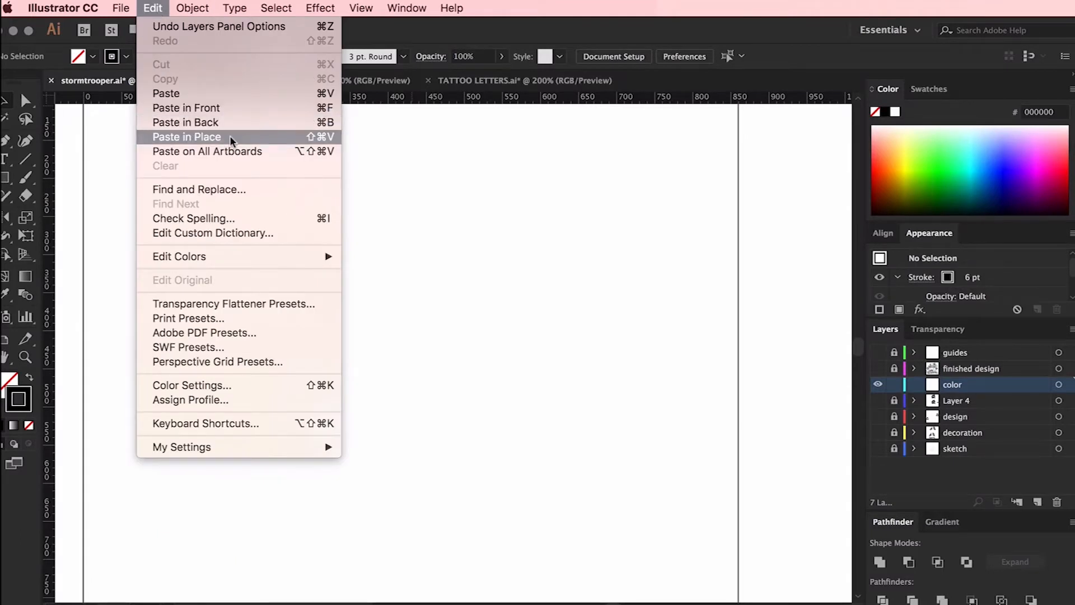
pyautogui.click(229, 135)
pyautogui.click(876, 112)
# Make the pasted unstroked artwork a Live Paint group and show the finished design layer again
pyautogui.click(193, 8)
pyautogui.moveTo(303, 419)
pyautogui.click(358, 419)
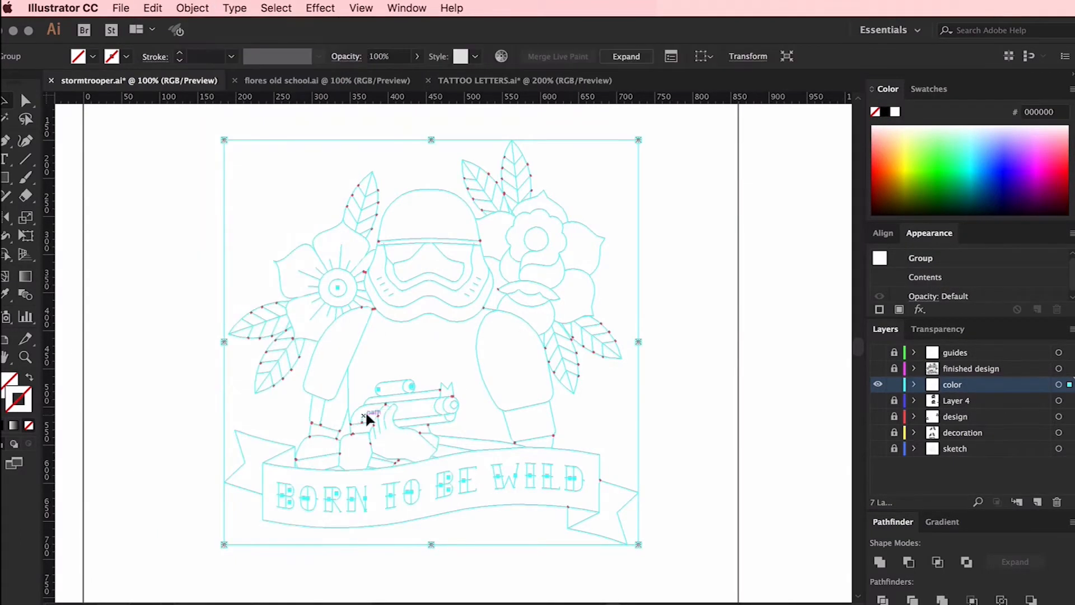
pyautogui.click(661, 381)
pyautogui.click(878, 368)
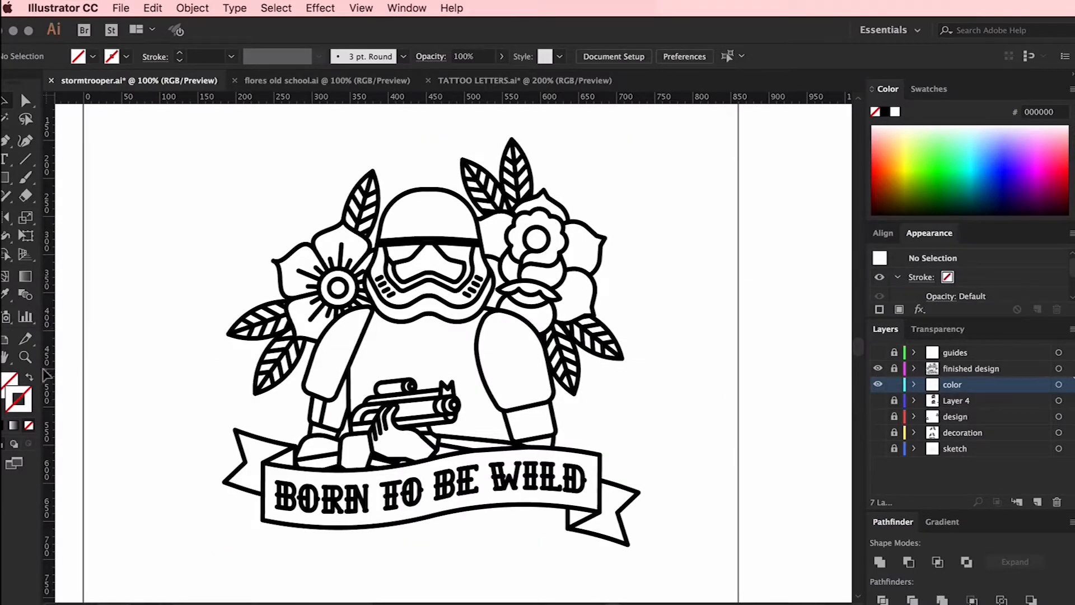
# Fill the folded tails at both ends of the ribbon with RGB Red using the Live Paint Bucket
pyautogui.click(10, 381)
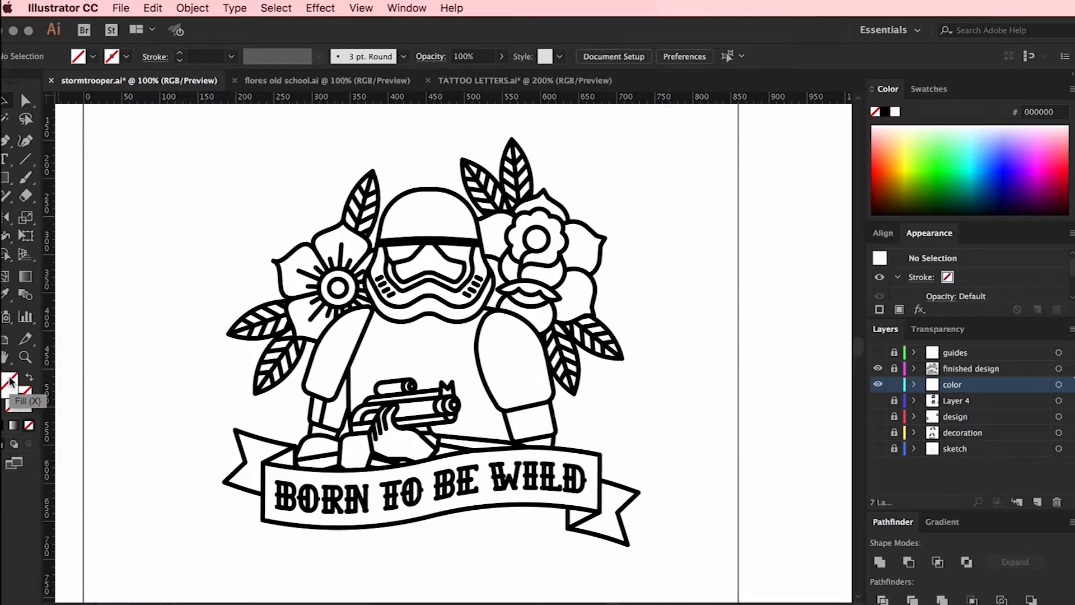
pyautogui.click(929, 89)
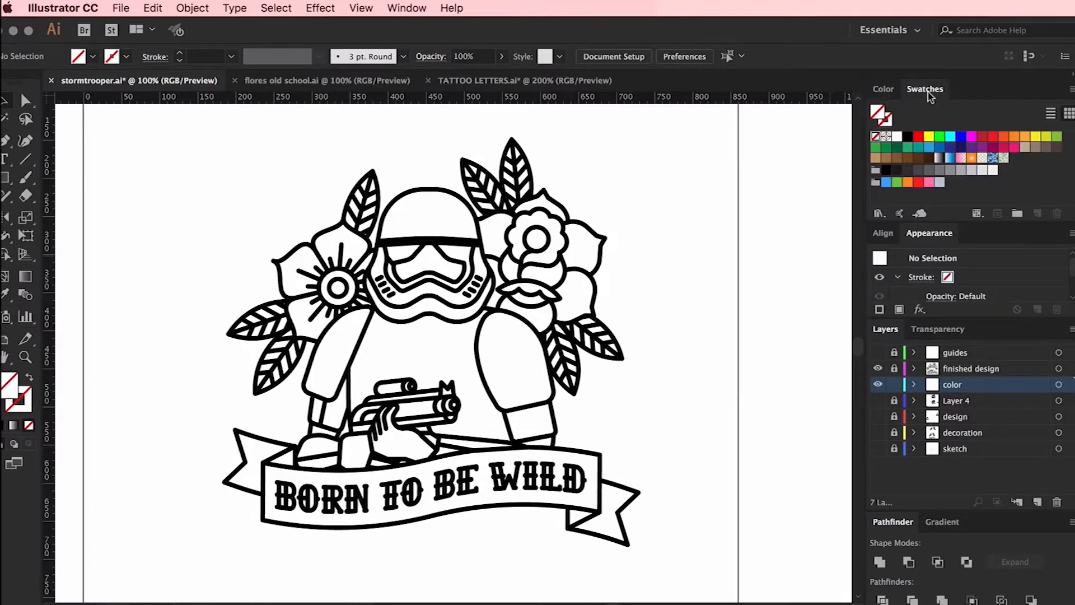
pyautogui.click(919, 137)
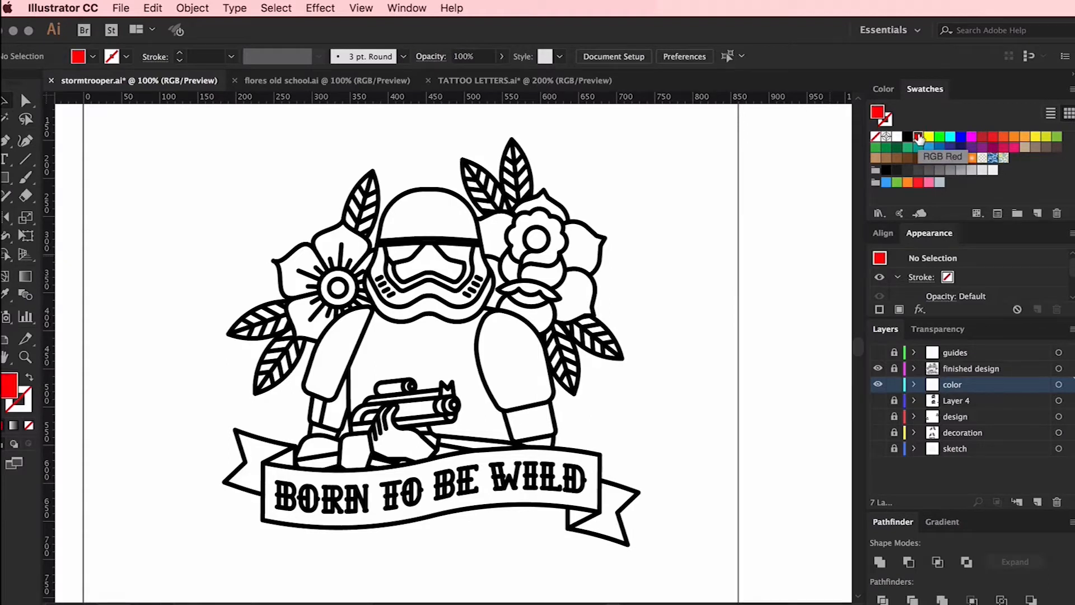
pyautogui.press('k')
pyautogui.scroll(-1, 688, 201)
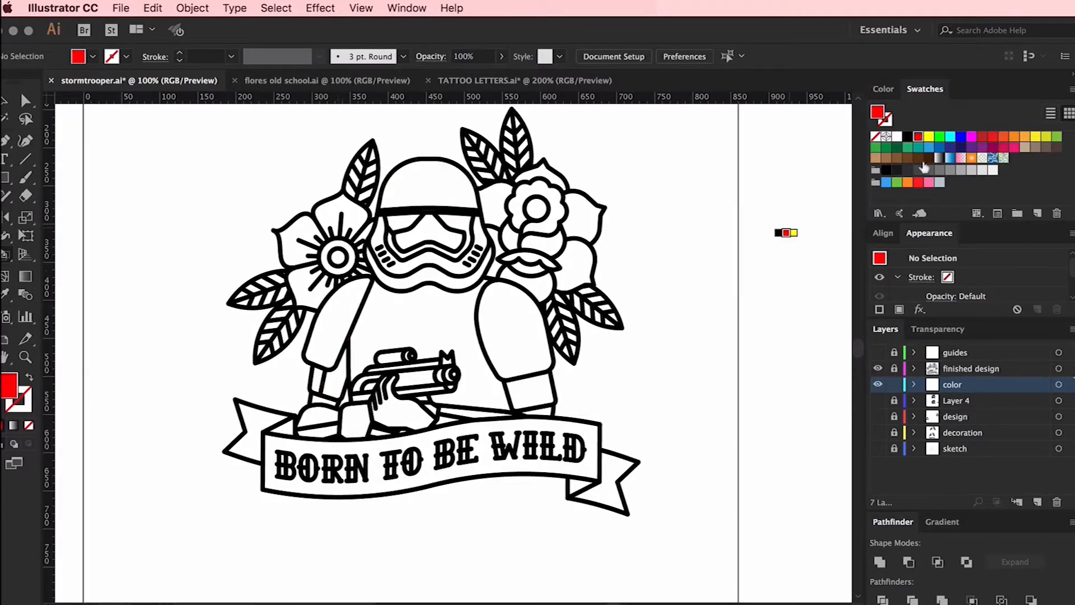
pyautogui.press('Left')
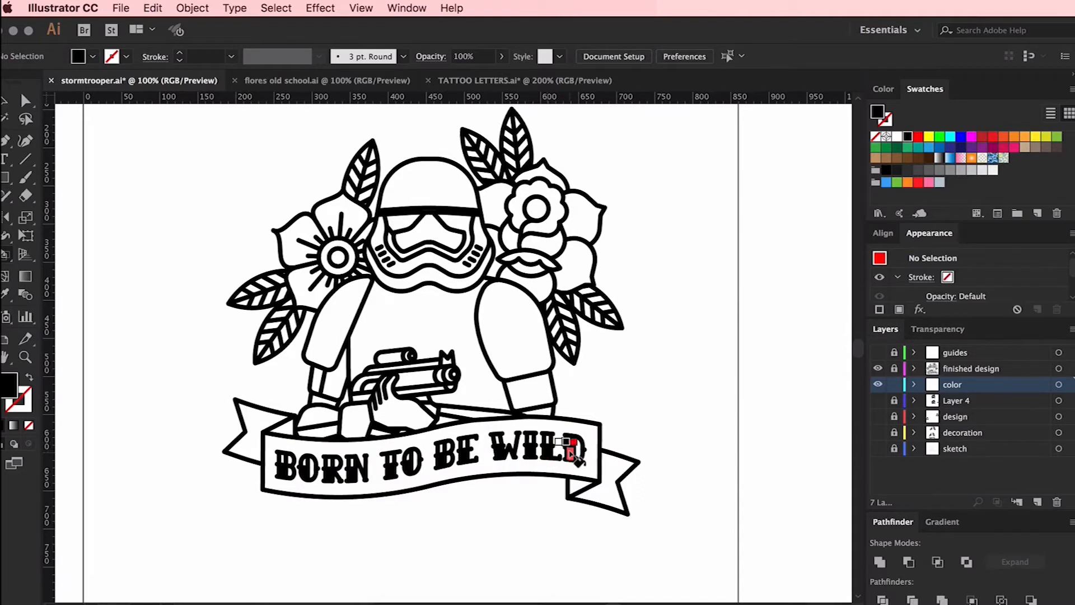
pyautogui.press('super+plus')
pyautogui.scroll(-2, 708, 435)
pyautogui.click(918, 137)
pyautogui.click(624, 497)
pyautogui.click(181, 416)
pyautogui.click(130, 420)
pyautogui.click(680, 474)
pyautogui.scroll(2, 703, 381)
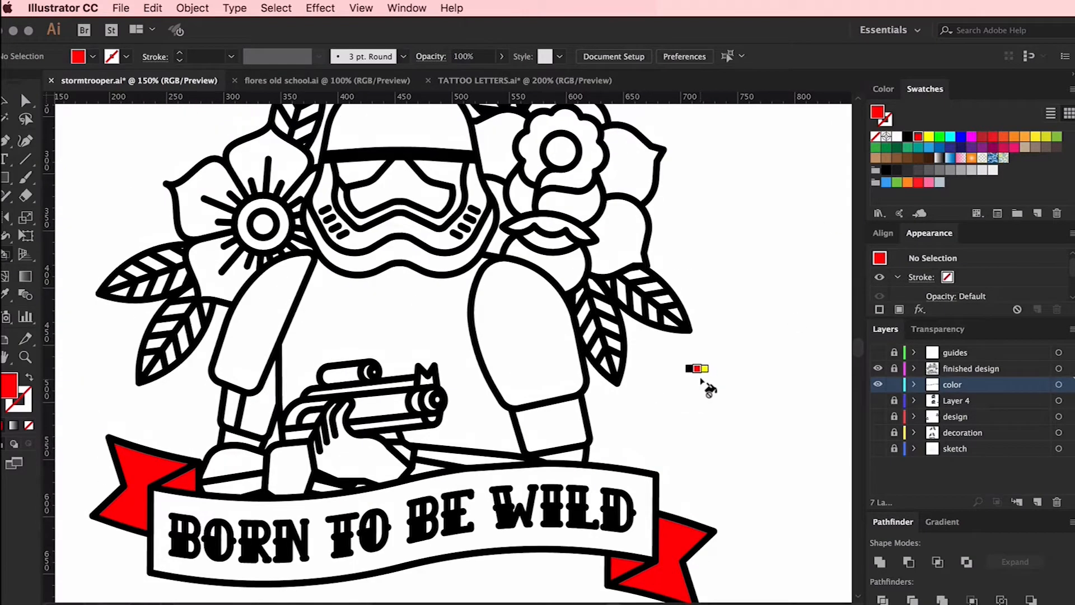
# Fill the simple flower's centre with black and paint the petals of both flowers red
pyautogui.press('super+minus')
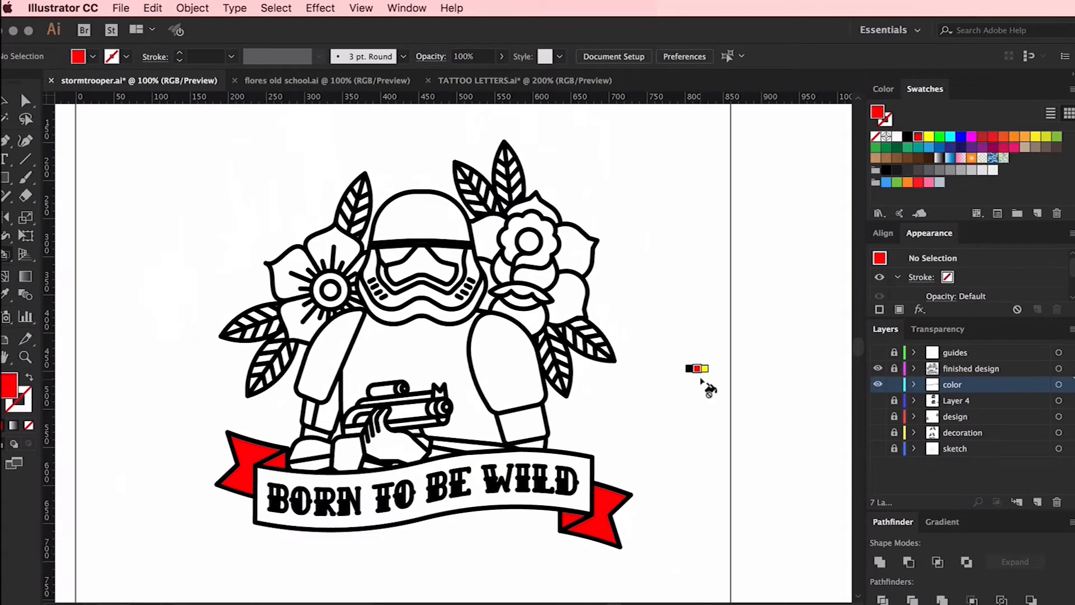
pyautogui.press('Left')
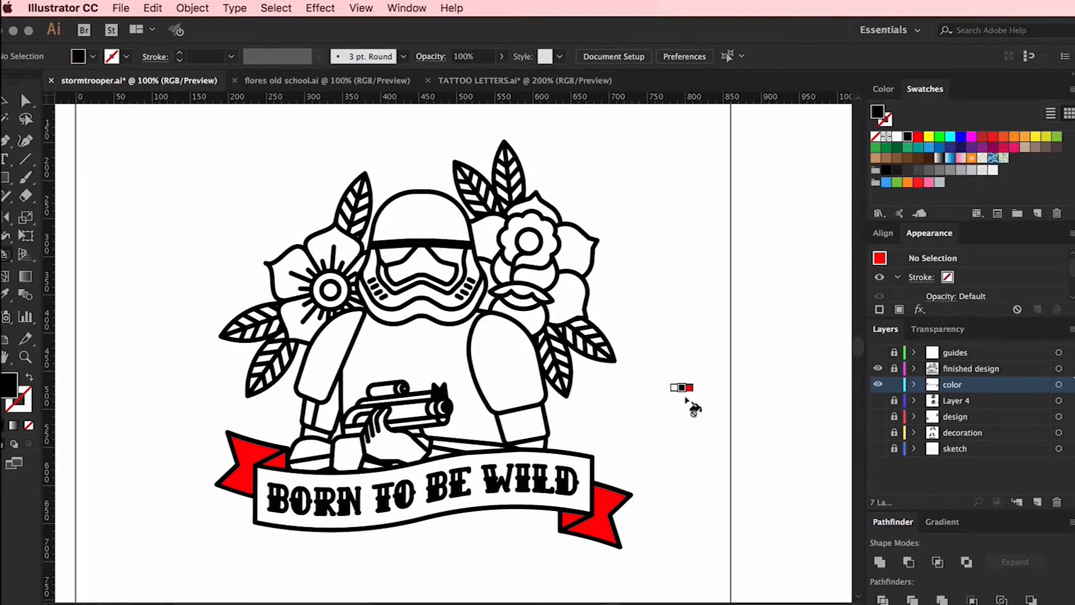
pyautogui.click(331, 289)
pyautogui.press('Right')
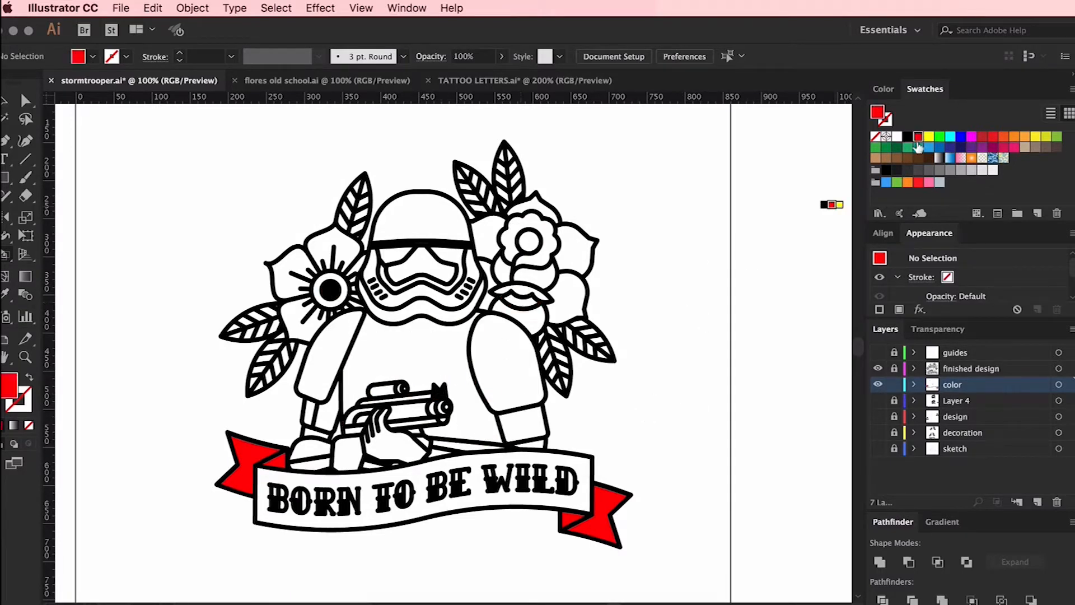
pyautogui.moveTo(521, 306)
pyautogui.mouseDown()
pyautogui.moveTo(496, 255)
pyautogui.moveTo(568, 297)
pyautogui.mouseUp()
pyautogui.click(558, 283)
pyautogui.moveTo(299, 312); pyautogui.dragTo(359, 268)
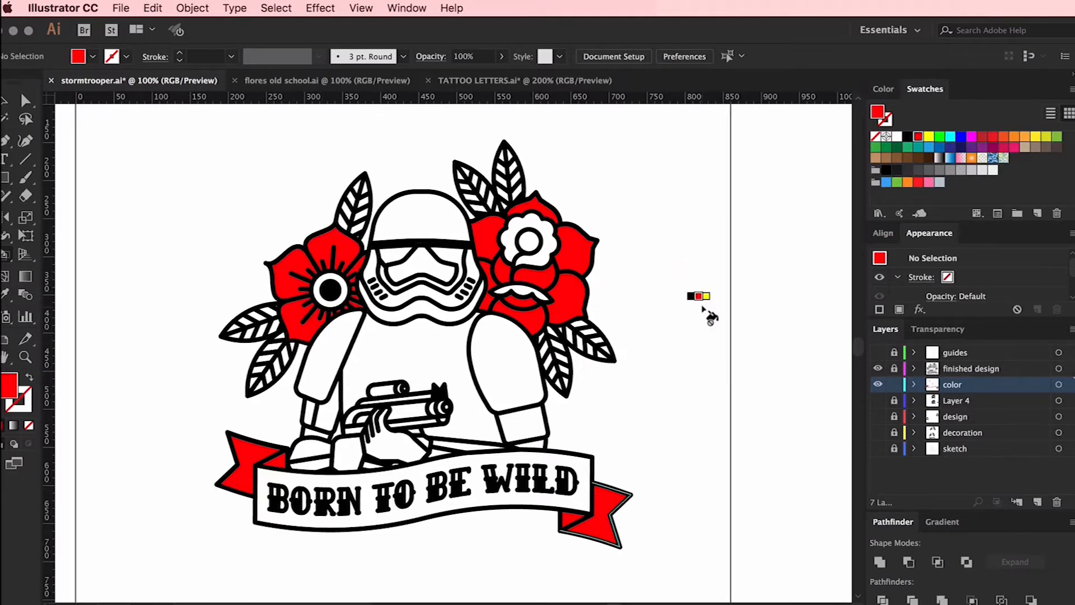
# Fill the helmet's visor surround and the arm sections below the shoulder armour with red
pyautogui.click(403, 266)
pyautogui.scroll(1, 801, 294)
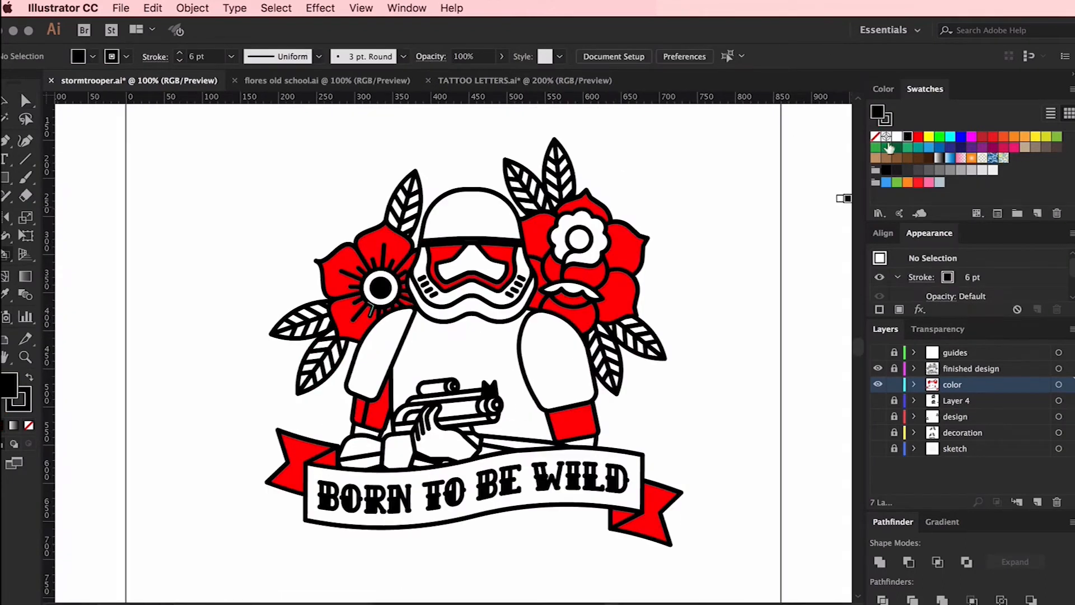
pyautogui.click(18, 398)
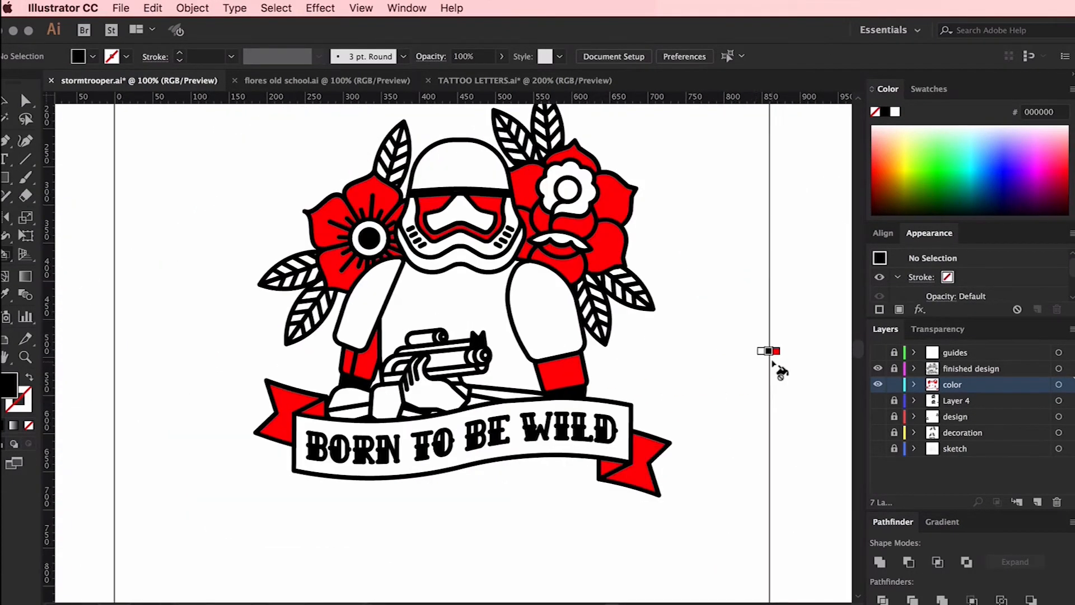
pyautogui.press('Right')
pyautogui.click(569, 392)
pyautogui.click(353, 383)
# Fill the rifle's scope and body panels with red
pyautogui.scroll(2, 616, 358)
pyautogui.press('Left')
pyautogui.click(364, 397)
pyautogui.click(413, 397)
pyautogui.press('Right')
pyautogui.click(381, 373)
pyautogui.press('super+equal')
pyautogui.press('super+equal')
pyautogui.press('Right')
pyautogui.click(312, 391)
pyautogui.click(252, 443)
pyautogui.click(362, 433)
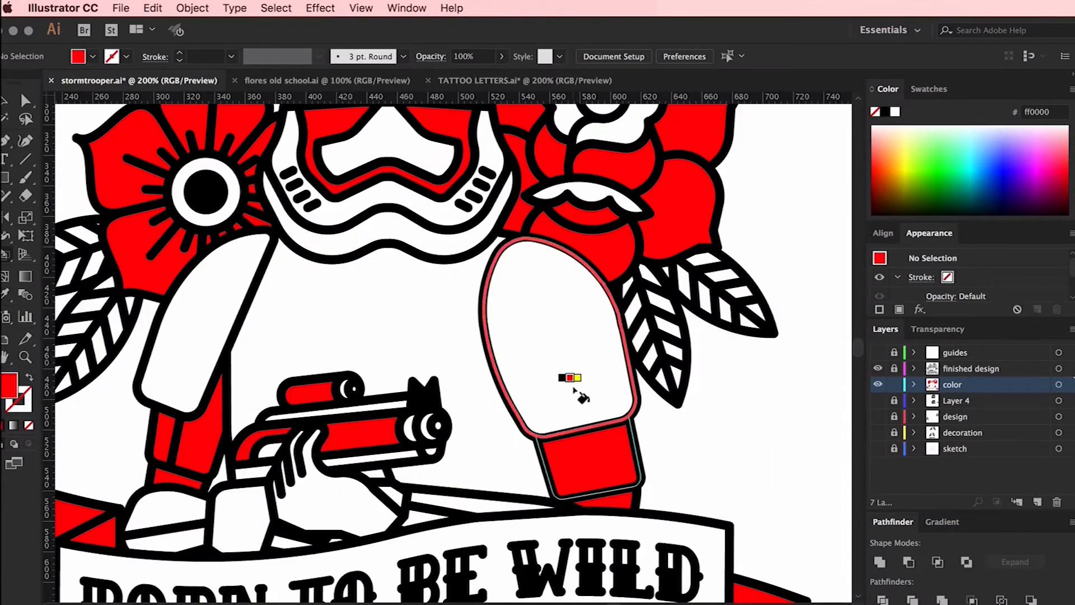
# Fill the torso and both shoulder pieces with RGB green
pyautogui.moveTo(576, 387); pyautogui.dragTo(620, 241)
pyautogui.scroll(1, 576, 388)
pyautogui.scroll(1, 301, 584)
pyautogui.press('super+minus')
pyautogui.press('super+minus')
pyautogui.scroll(2, 307, 589)
pyautogui.click(929, 89)
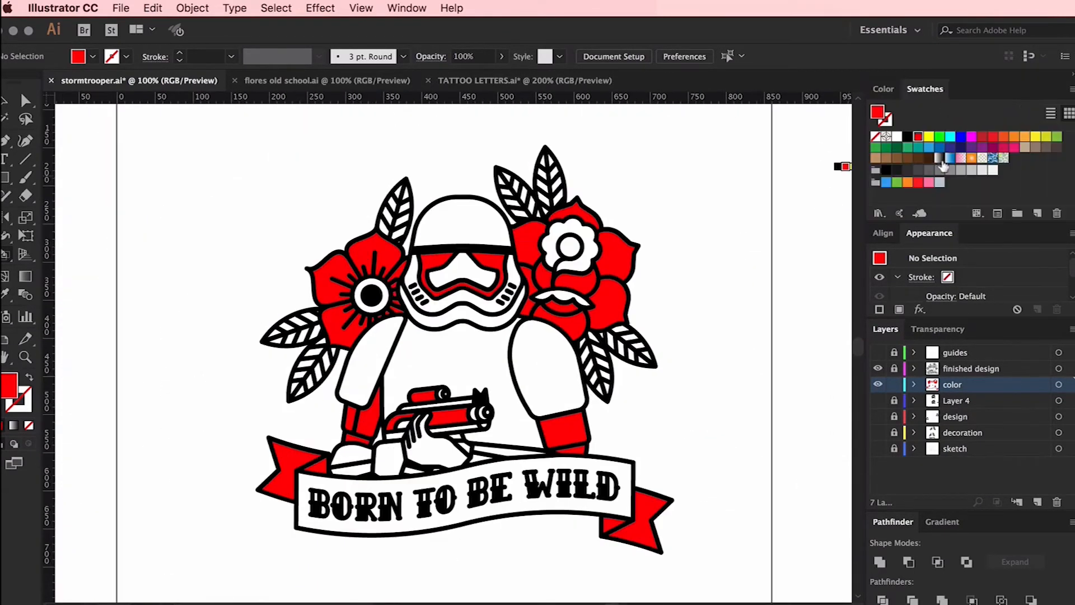
pyautogui.click(939, 137)
pyautogui.click(480, 354)
pyautogui.click(359, 373)
pyautogui.click(560, 374)
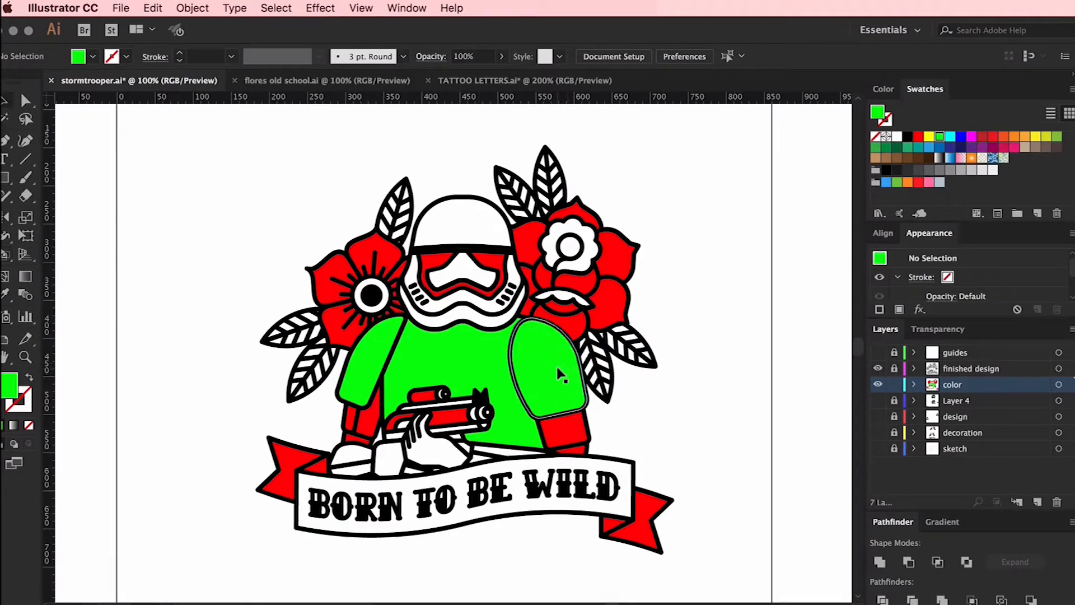
# Expand the artwork's Live Paint group and ungroup it fully into separate colour shapes
pyautogui.click(559, 374)
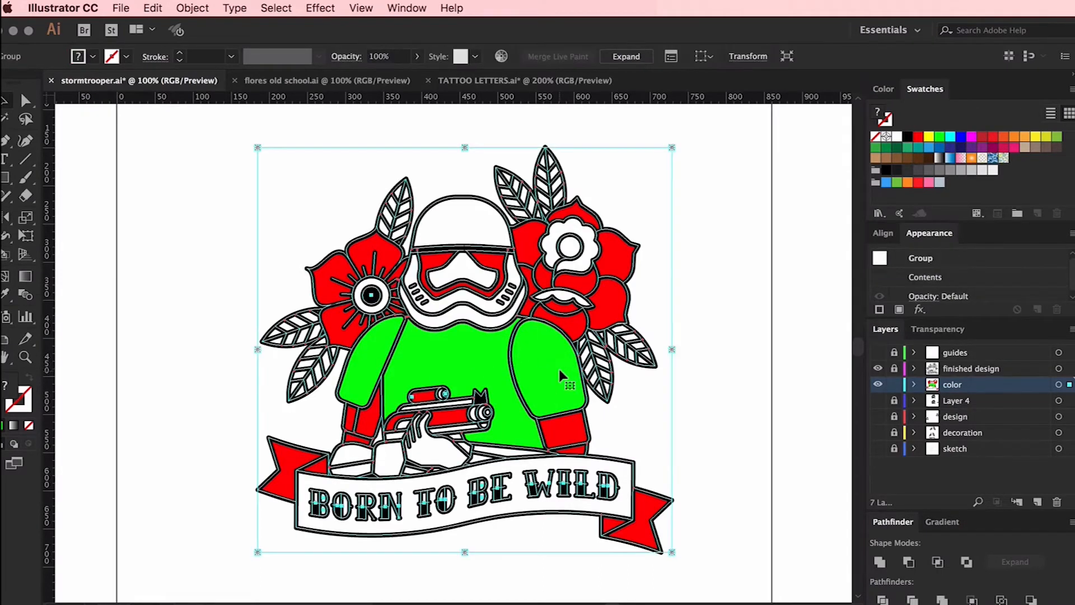
pyautogui.click(192, 8)
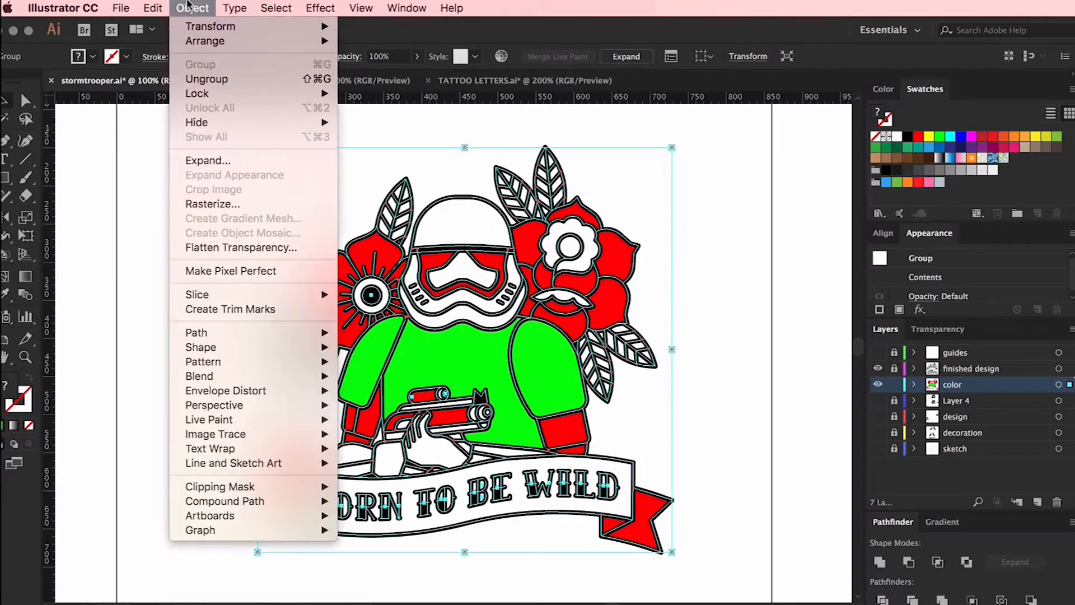
pyautogui.click(215, 162)
pyautogui.click(331, 325)
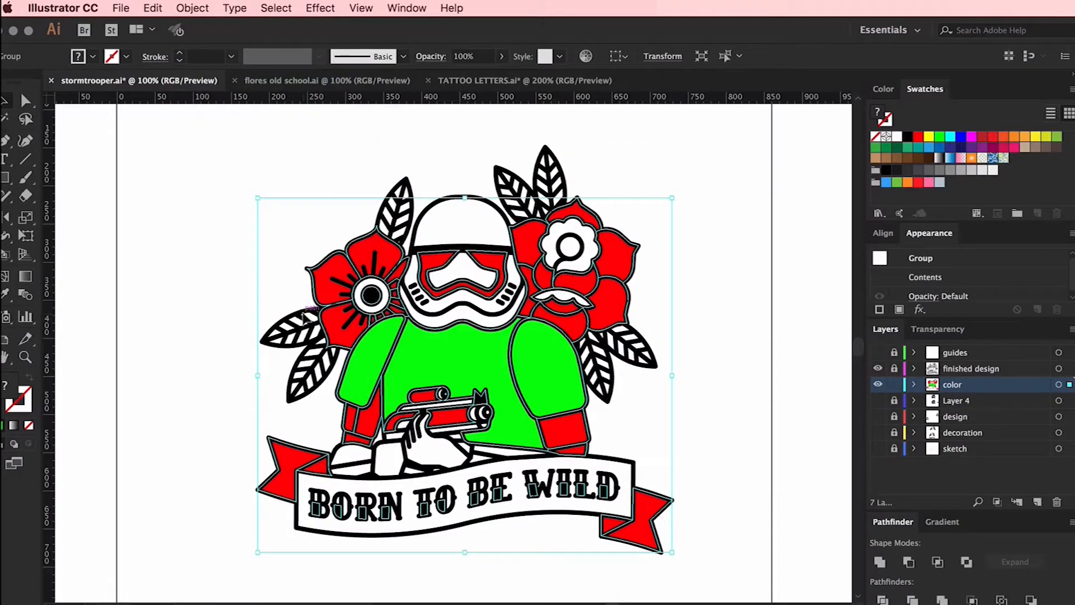
pyautogui.press('super+shift+g')
pyautogui.press('super+shift+g')
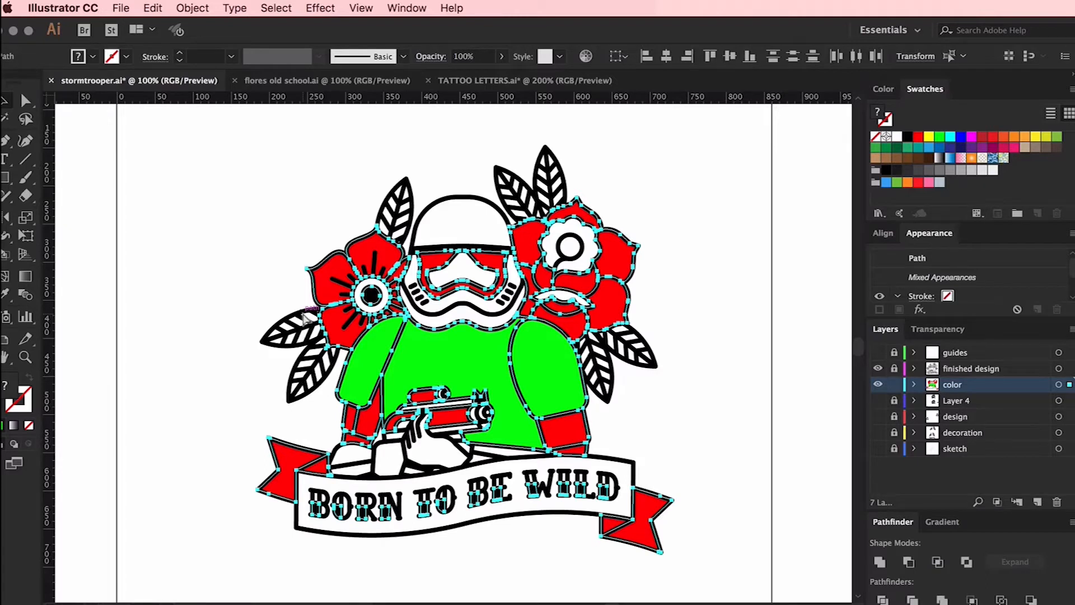
pyautogui.click(277, 232)
pyautogui.click(446, 356)
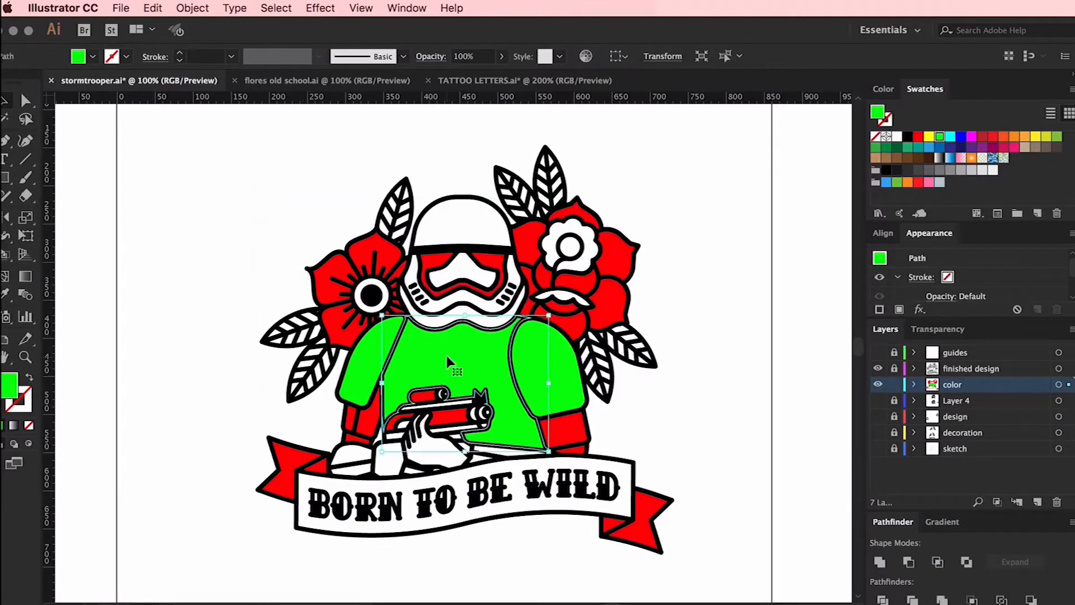
pyautogui.click(712, 359)
# Select every shape with the same red fill and apply the White, Black gradient swatch to them
pyautogui.click(609, 297)
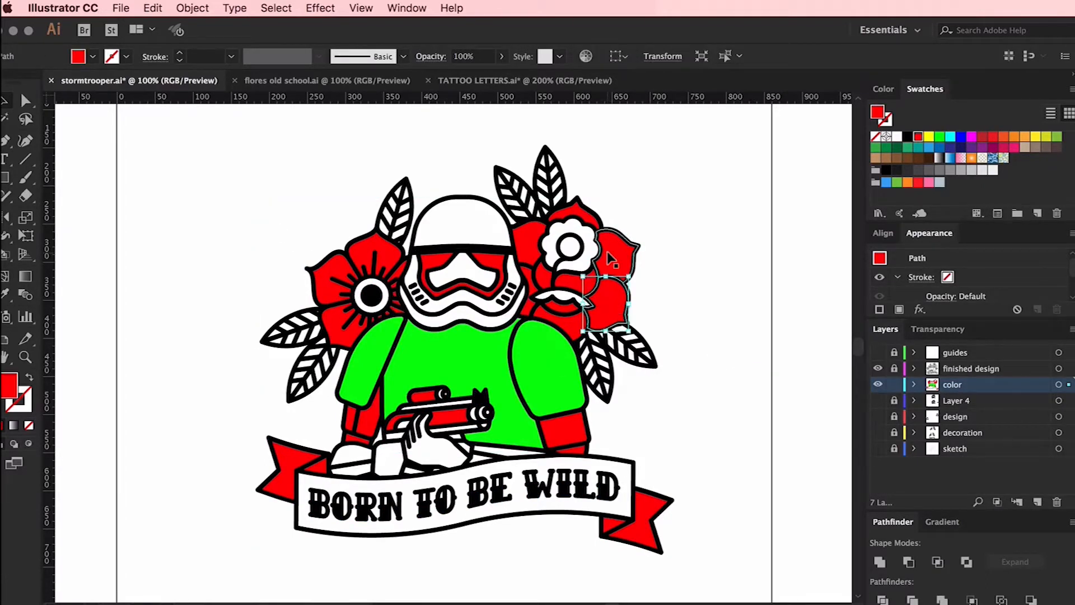
pyautogui.click(276, 8)
pyautogui.moveTo(298, 144)
pyautogui.click(480, 202)
pyautogui.click(941, 160)
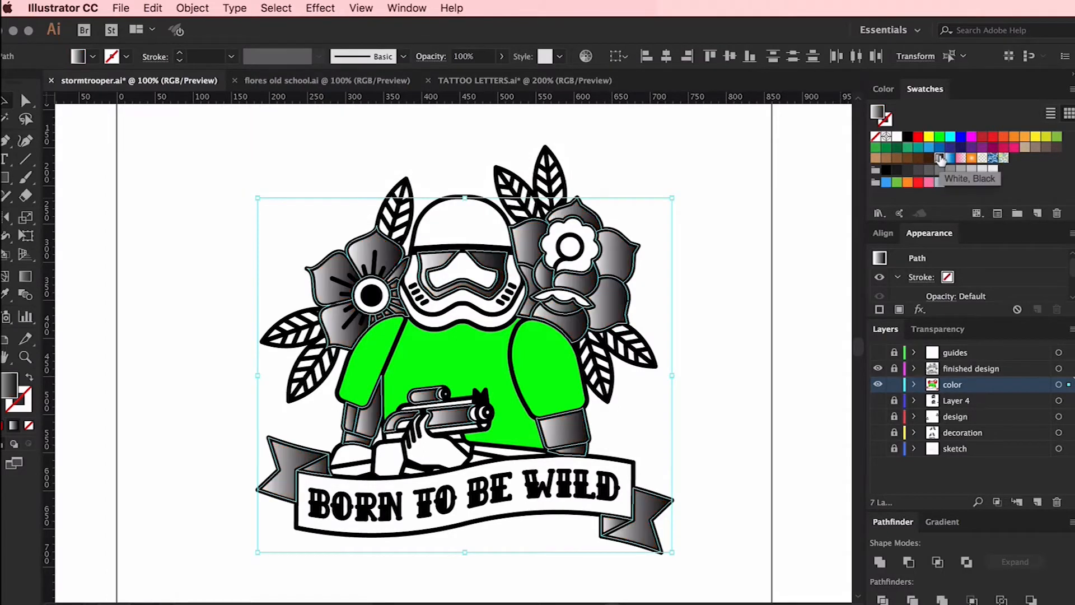
pyautogui.click(690, 227)
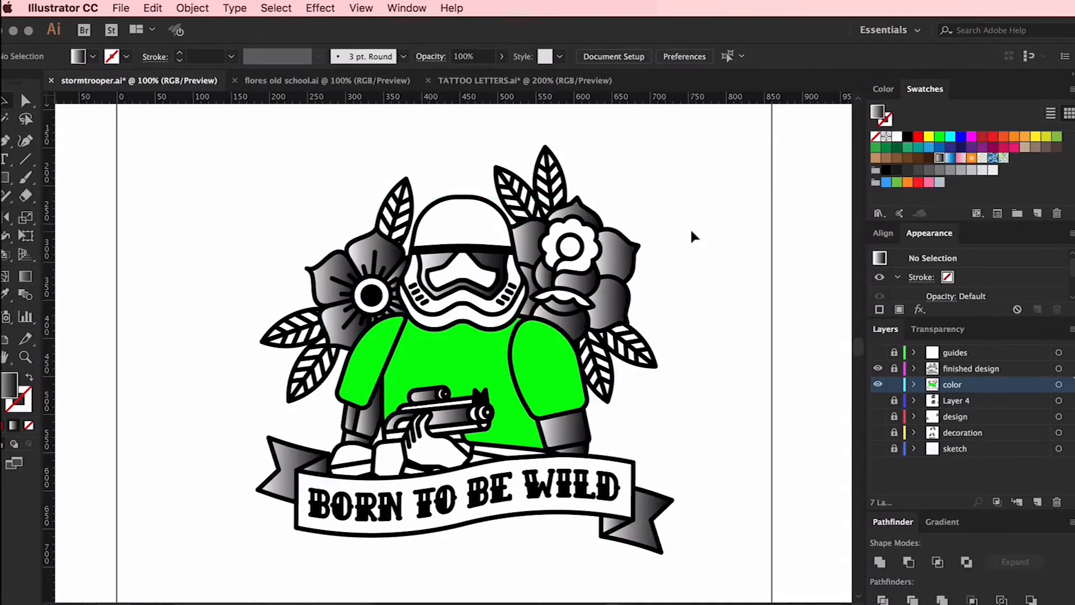
# Redirect the gradients on the simple flower's top, left and lower-left petals so they darken from the centre towards the tips
pyautogui.press('super+equal')
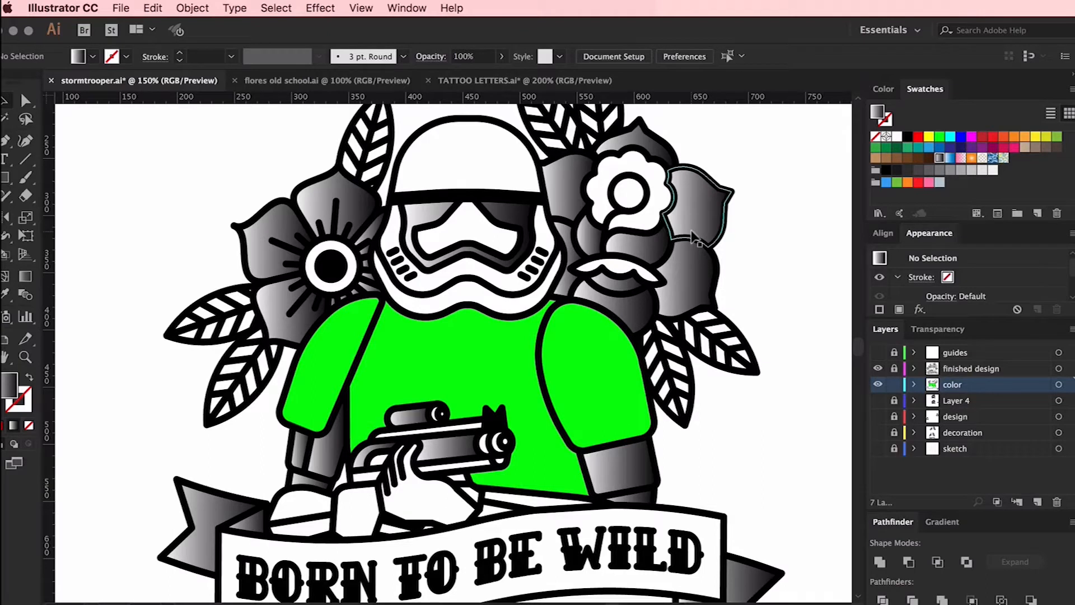
pyautogui.click(336, 196)
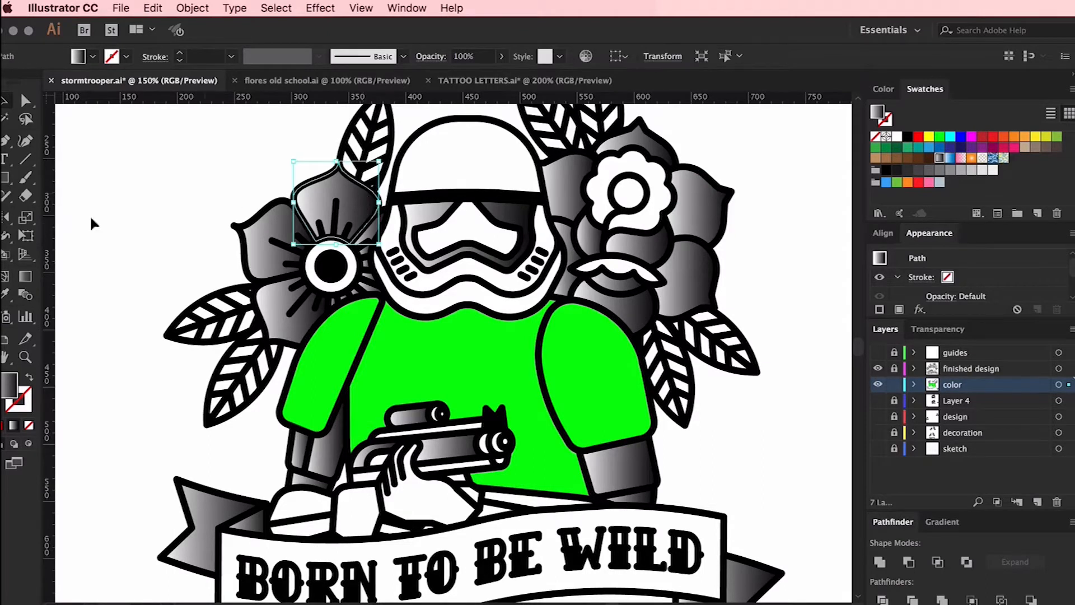
pyautogui.click(30, 277)
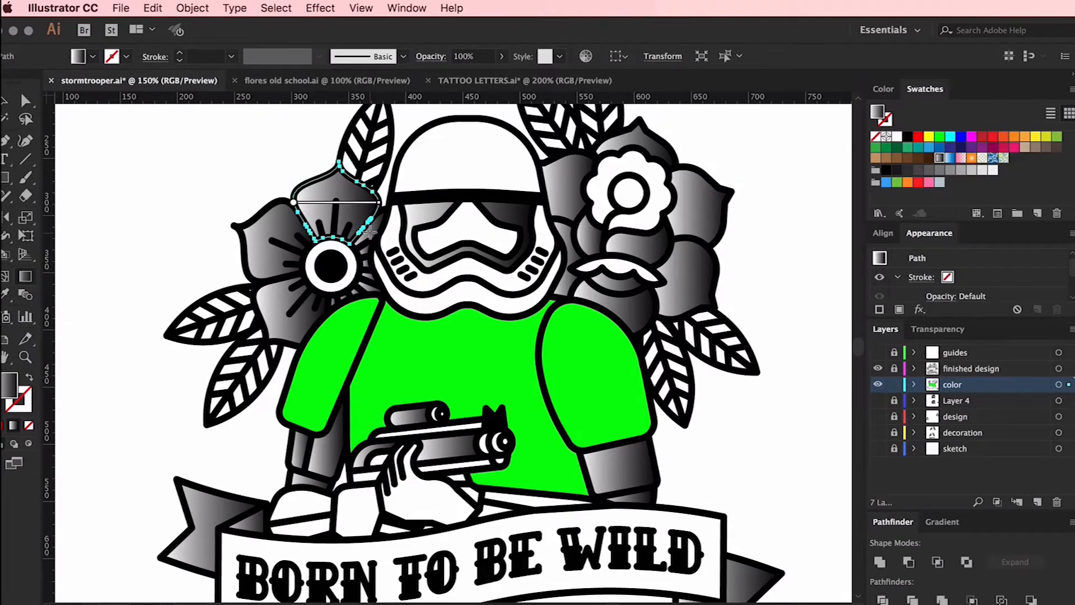
pyautogui.moveTo(335, 238); pyautogui.dragTo(339, 161)
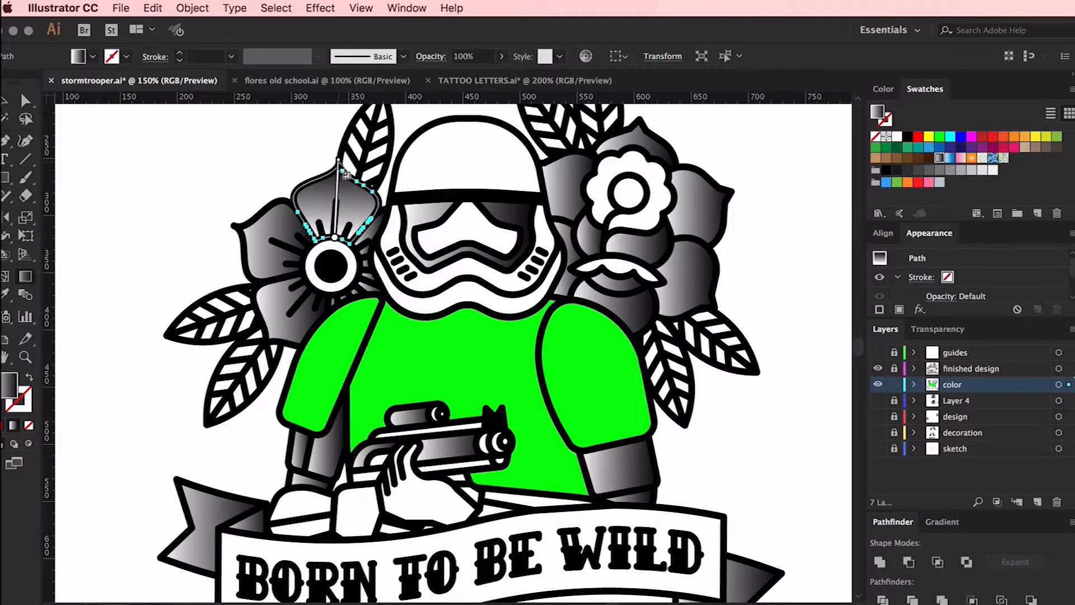
pyautogui.press('v')
pyautogui.click(258, 241)
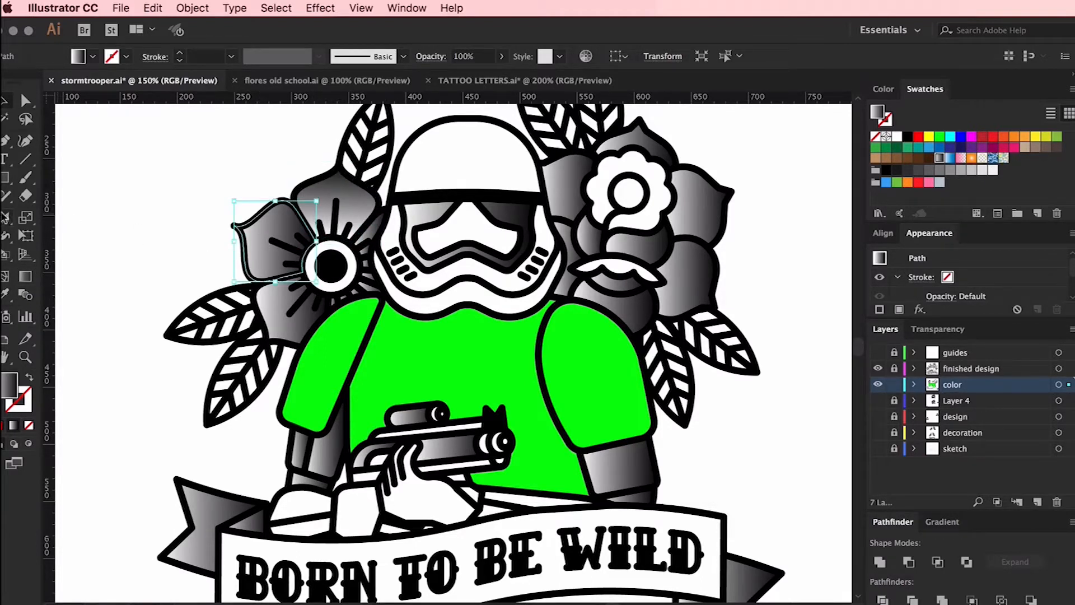
pyautogui.click(24, 275)
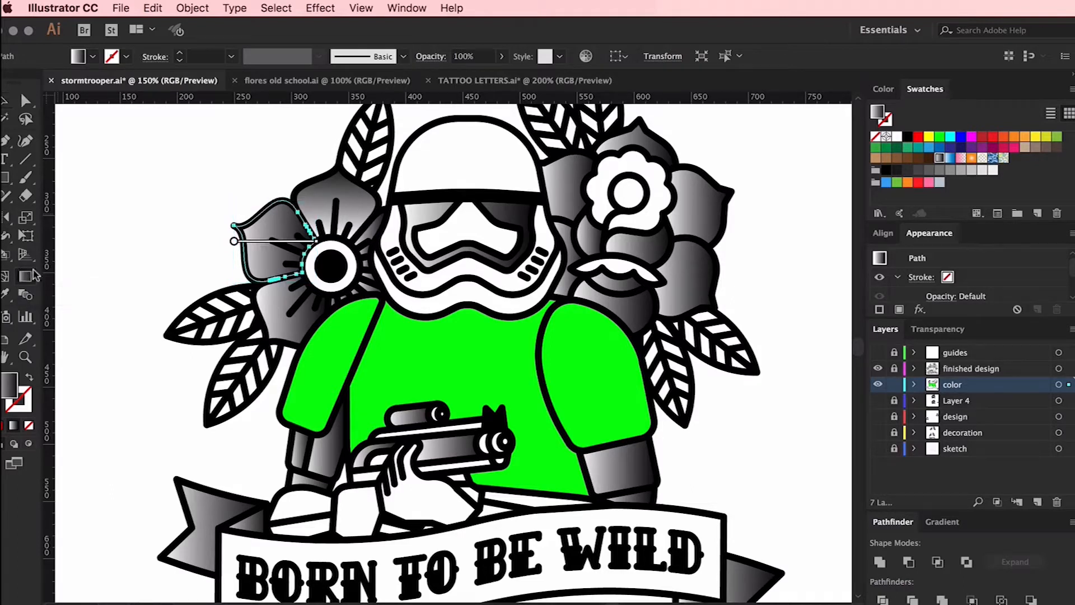
pyautogui.moveTo(306, 256); pyautogui.dragTo(248, 225)
pyautogui.press('v')
pyautogui.click(290, 307)
pyautogui.press('g')
pyautogui.moveTo(308, 283); pyautogui.dragTo(260, 342)
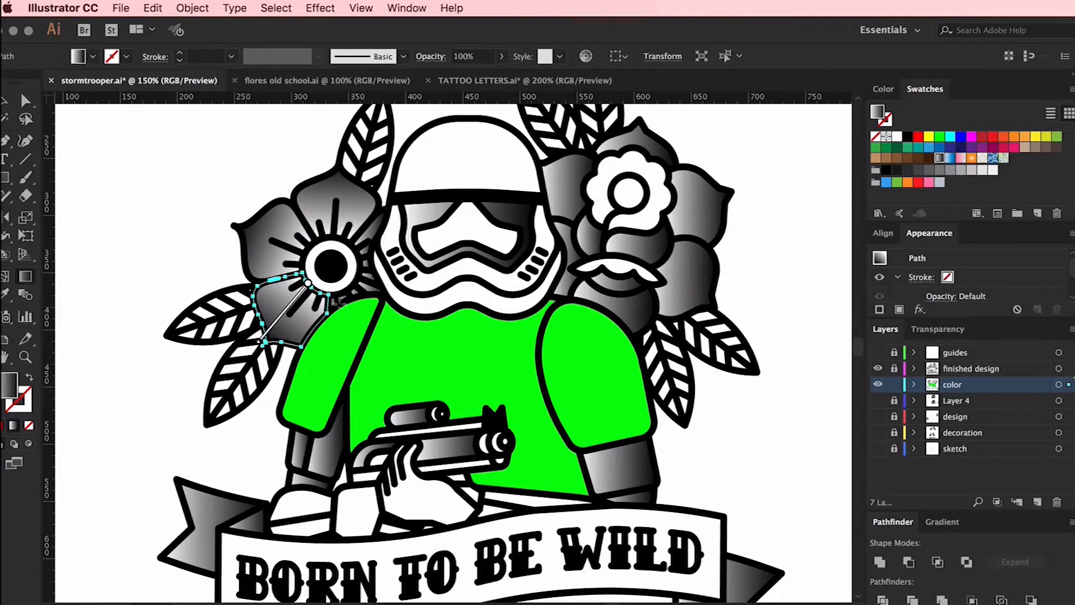
# Group the fragments of the simple flower's lower-right petal and run their gradient diagonally outwards from the flower's centre
pyautogui.press('v')
pyautogui.click(332, 303)
pyautogui.keyDown('shift'); pyautogui.click(342, 297); pyautogui.keyUp('shift')
pyautogui.keyDown('shift'); pyautogui.click(355, 291); pyautogui.keyUp('shift')
pyautogui.keyDown('shift'); pyautogui.click(373, 290); pyautogui.keyUp('shift')
pyautogui.keyDown('shift'); pyautogui.click(370, 278); pyautogui.keyUp('shift')
pyautogui.keyDown('shift'); pyautogui.click(370, 277); pyautogui.keyUp('shift')
pyautogui.press('super+plus')
pyautogui.press('super+plus')
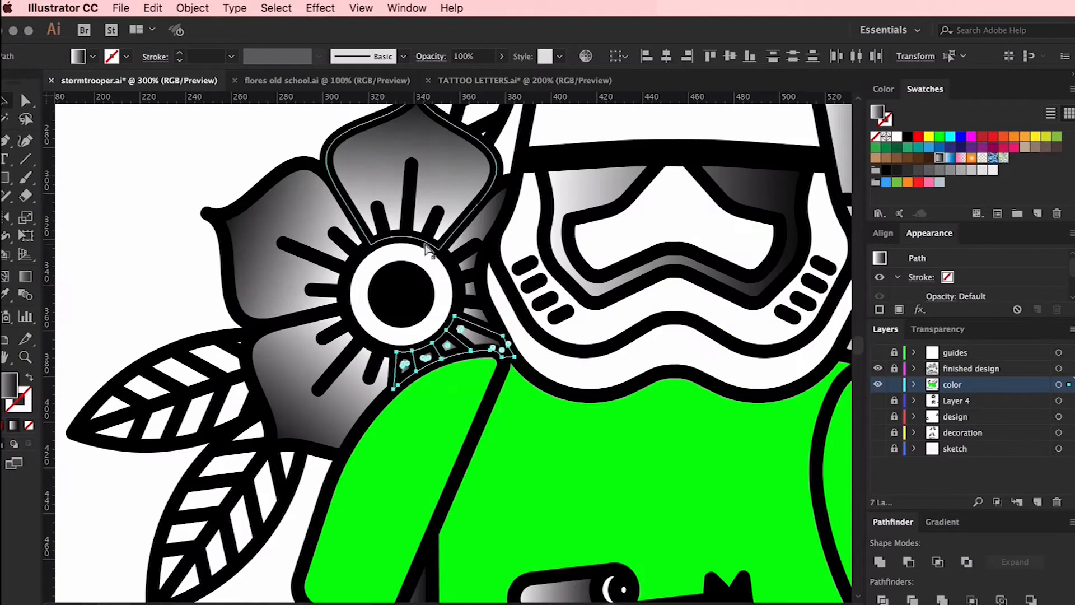
pyautogui.press('super+g')
pyautogui.press('g')
pyautogui.moveTo(410, 326); pyautogui.dragTo(535, 450)
# Group the fragments of the simple flower's petal beside the helmet and run their gradient outwards from the flower's centre
pyautogui.press('v')
pyautogui.click(479, 317)
pyautogui.keyDown('shift'); pyautogui.click(472, 289); pyautogui.keyUp('shift')
pyautogui.keyDown('shift'); pyautogui.click(472, 261); pyautogui.keyUp('shift')
pyautogui.keyDown('shift'); pyautogui.click(491, 221); pyautogui.keyUp('shift')
pyautogui.press('super+g')
pyautogui.press('g')
pyautogui.moveTo(337, 319); pyautogui.dragTo(585, 246)
# Redirect the visor surround's gradient vertically so it is light at the bottom and black at the top
pyautogui.press('v')
pyautogui.click(598, 183)
pyautogui.hscroll(5, 598, 183)
pyautogui.press('g')
pyautogui.moveTo(478, 161)
pyautogui.mouseDown()
pyautogui.moveTo(486, 336)
pyautogui.moveTo(486, 159)
pyautogui.mouseUp()
pyautogui.press('super+minus')
pyautogui.press('super+minus')
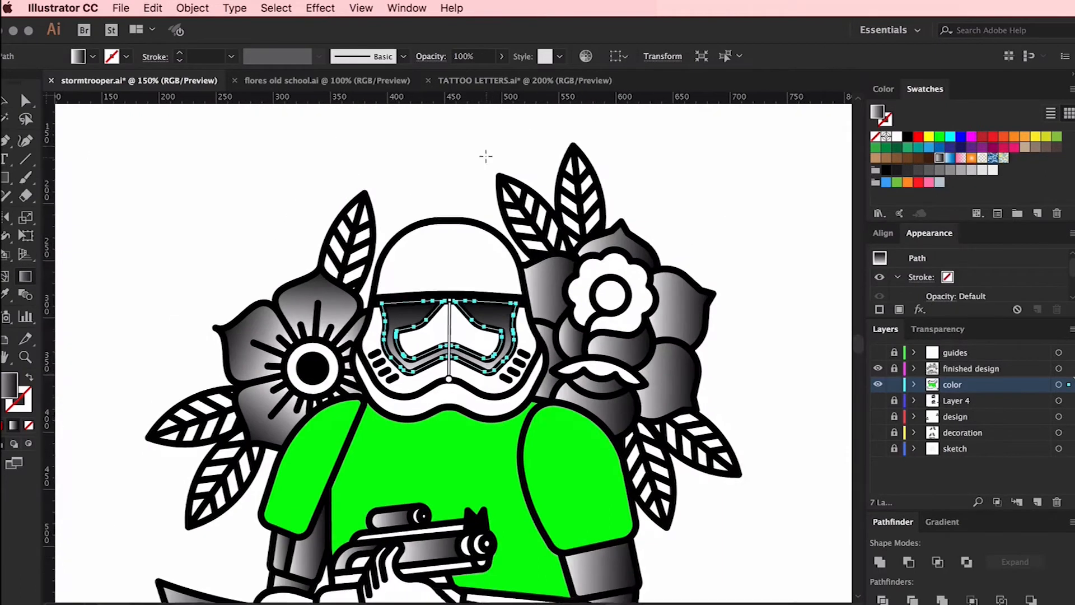
# Redirect the gradients on the rose's upper-left and top petals so they darken outwards from the rose's centre
pyautogui.scroll(-3, 487, 157)
pyautogui.press('v')
pyautogui.click(545, 217)
pyautogui.moveTo(587, 243); pyautogui.dragTo(511, 213)
pyautogui.press('v')
pyautogui.click(629, 173)
pyautogui.click(29, 278)
pyautogui.moveTo(610, 221); pyautogui.dragTo(622, 152)
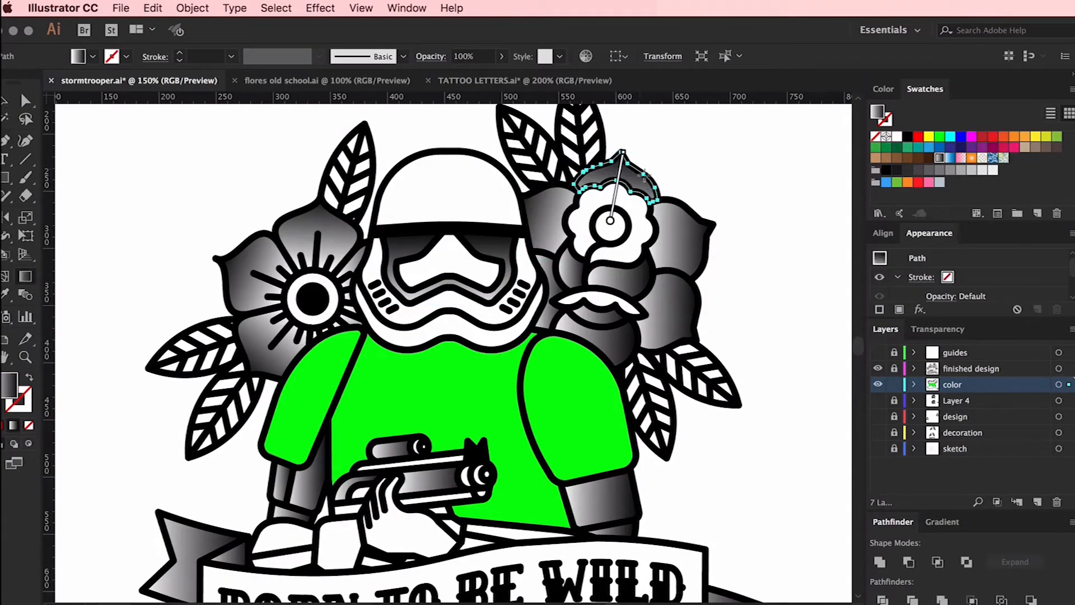
# Redirect the gradients on the rose's two right-hand petals so they darken towards their outer tips
pyautogui.hscroll(4, 644, 175)
pyautogui.press('v')
pyautogui.click(583, 238)
pyautogui.press('g')
pyautogui.moveTo(537, 250); pyautogui.dragTo(619, 225)
pyautogui.press('v')
pyautogui.click(551, 297)
pyautogui.moveTo(520, 279); pyautogui.dragTo(571, 328)
# Adjust the gradient directions on the rose's bottom petal and the small inner petals below its core
pyautogui.press('v')
pyautogui.click(500, 331)
pyautogui.press('g')
pyautogui.moveTo(474, 303); pyautogui.dragTo(506, 232)
pyautogui.press('v')
pyautogui.click(476, 306)
pyautogui.press('g')
pyautogui.click(502, 264)
pyautogui.press('g')
pyautogui.press('v')
pyautogui.click(450, 256)
pyautogui.press('g')
pyautogui.moveTo(454, 276); pyautogui.dragTo(448, 229)
pyautogui.click(651, 237)
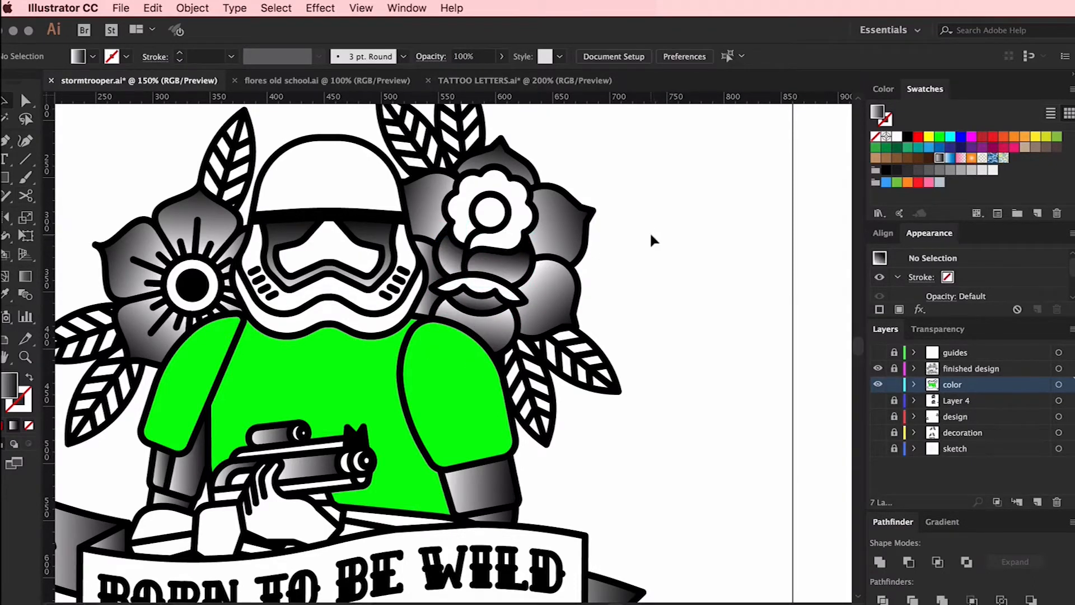
# Redirect the gradients on both arm sections below the shoulder armour so they darken towards the top
pyautogui.scroll(-4, 652, 236)
pyautogui.click(560, 378)
pyautogui.press('g')
pyautogui.moveTo(563, 405); pyautogui.dragTo(553, 352)
pyautogui.press('v')
pyautogui.click(266, 365)
pyautogui.press('g')
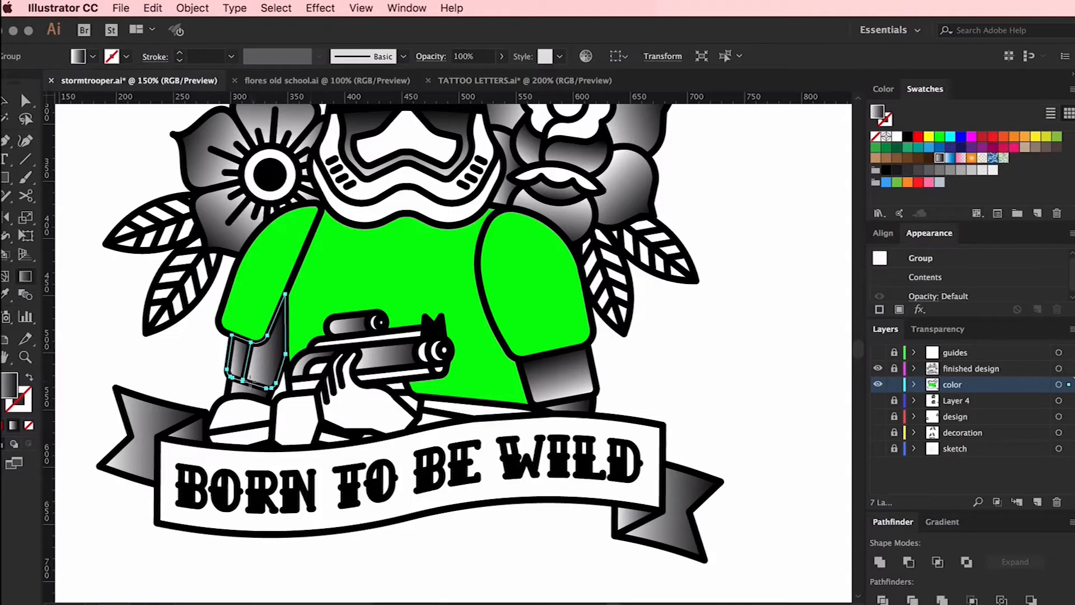
pyautogui.moveTo(252, 382); pyautogui.dragTo(290, 324)
pyautogui.press('v')
# Redirect the gradient on the rifle's body so it darkens from the muzzle end towards the grip
pyautogui.click(392, 359)
pyautogui.press('g')
pyautogui.moveTo(412, 356); pyautogui.dragTo(283, 368)
pyautogui.press('v')
pyautogui.click(348, 326)
# Adjust the gradient directions on the folded tails at both ends of the ribbon
pyautogui.click(148, 439)
pyautogui.press('g')
pyautogui.press('v')
pyautogui.click(191, 431)
pyautogui.press('g')
pyautogui.moveTo(208, 438); pyautogui.dragTo(159, 428)
pyautogui.click(657, 513)
pyautogui.press('g')
pyautogui.moveTo(664, 516); pyautogui.dragTo(610, 523)
pyautogui.press('v')
pyautogui.click(799, 442)
# Apply the White, Black gradient swatch to the torso and both shoulder pieces
pyautogui.press('super+minus')
pyautogui.click(352, 352)
pyautogui.keyDown('shift'); pyautogui.click(437, 350); pyautogui.keyUp('shift')
pyautogui.keyDown('shift'); pyautogui.click(528, 362); pyautogui.keyUp('shift')
pyautogui.click(940, 159)
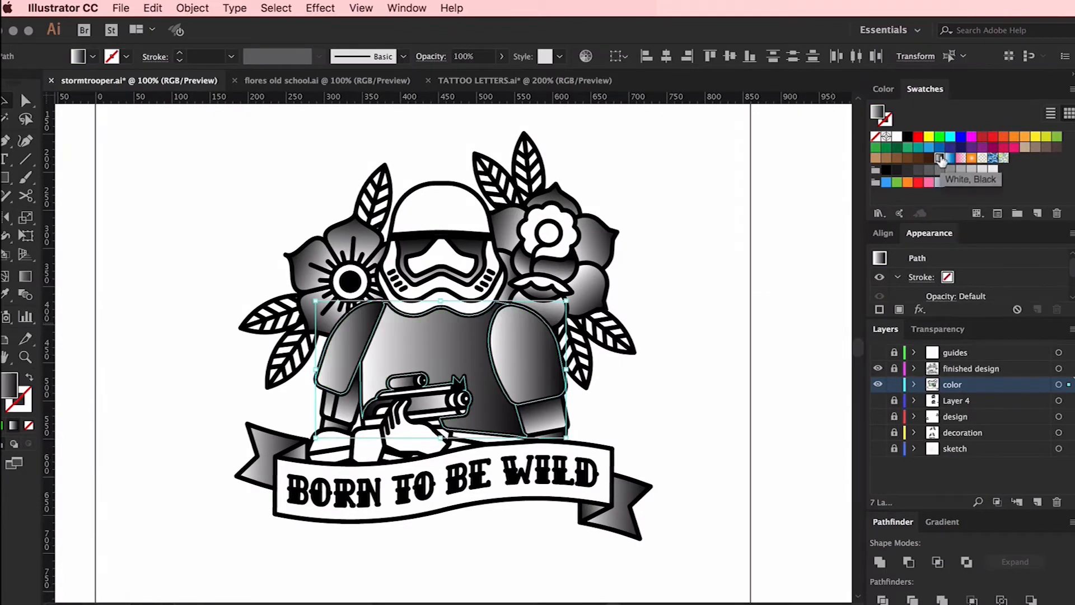
# Set the armour gradient's angle to 90°, replace its black end stop with light grey and move the midpoint to about 77.54%
pyautogui.click(942, 522)
pyautogui.doubleClick(948, 503)
pyautogui.write('90')
pyautogui.press('Return')
pyautogui.click(931, 561)
pyautogui.moveTo(1055, 562); pyautogui.dragTo(1057, 593)
pyautogui.moveTo(932, 562); pyautogui.dragTo(1056, 561)
pyautogui.moveTo(965, 540); pyautogui.dragTo(1015, 540)
pyautogui.click(713, 411)
# Redirect the torso's gradient so it runs from white at the neck down to grey at the waist
pyautogui.click(439, 347)
pyautogui.press('g')
pyautogui.moveTo(440, 305); pyautogui.dragTo(443, 445)
pyautogui.press('v')
pyautogui.click(767, 347)
pyautogui.scroll(2, 345, 273)
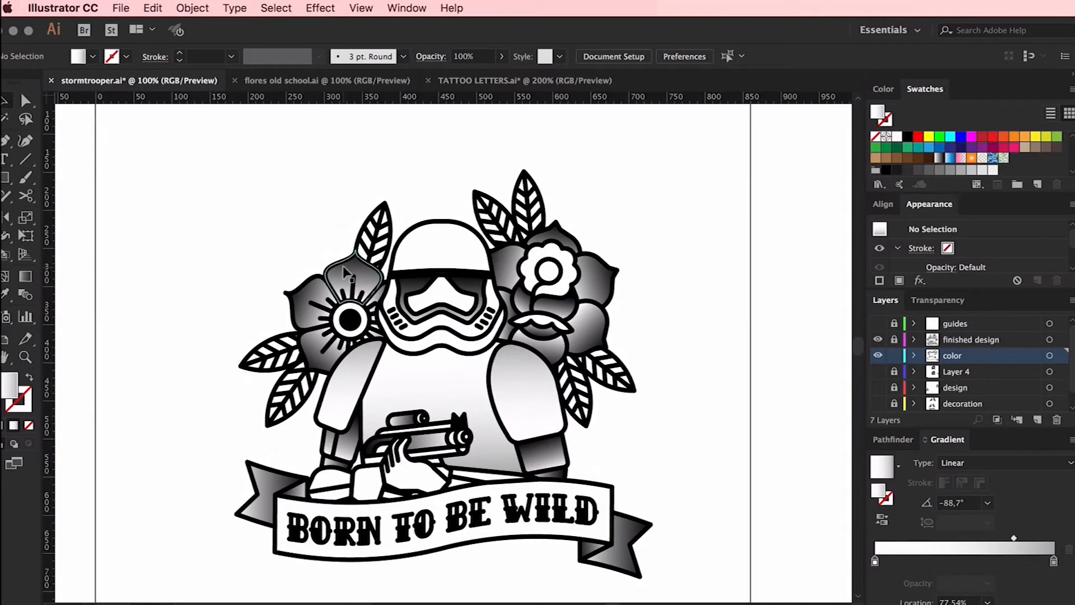
# Select all shapes with the white-to-black gradient fill, adding the rose's upper-right petal to the selection
pyautogui.click(345, 273)
pyautogui.click(276, 8)
pyautogui.moveTo(314, 145)
pyautogui.click(483, 203)
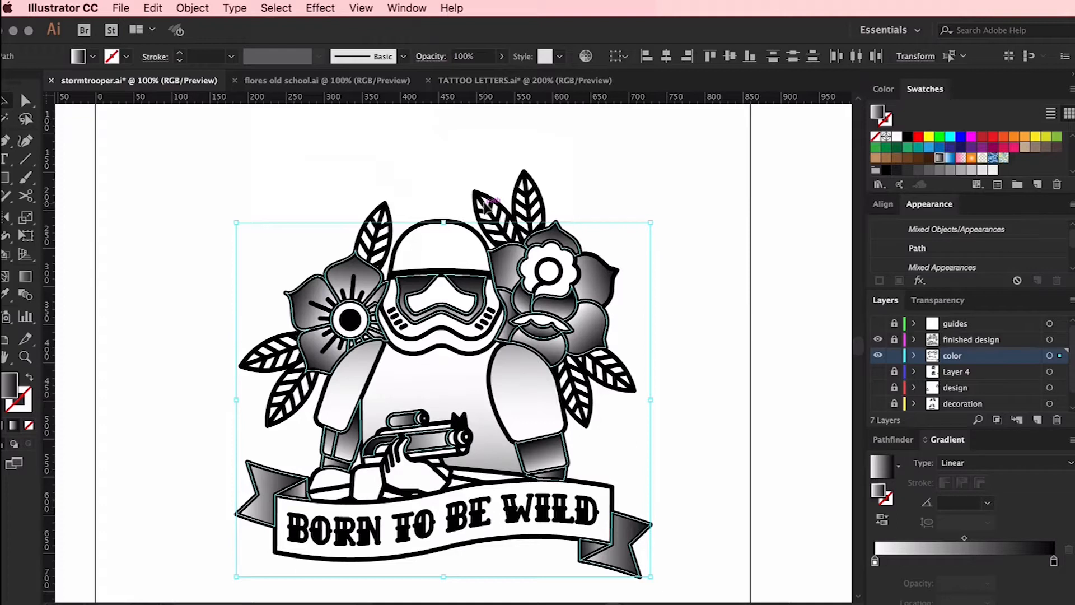
pyautogui.rightClick(599, 280)
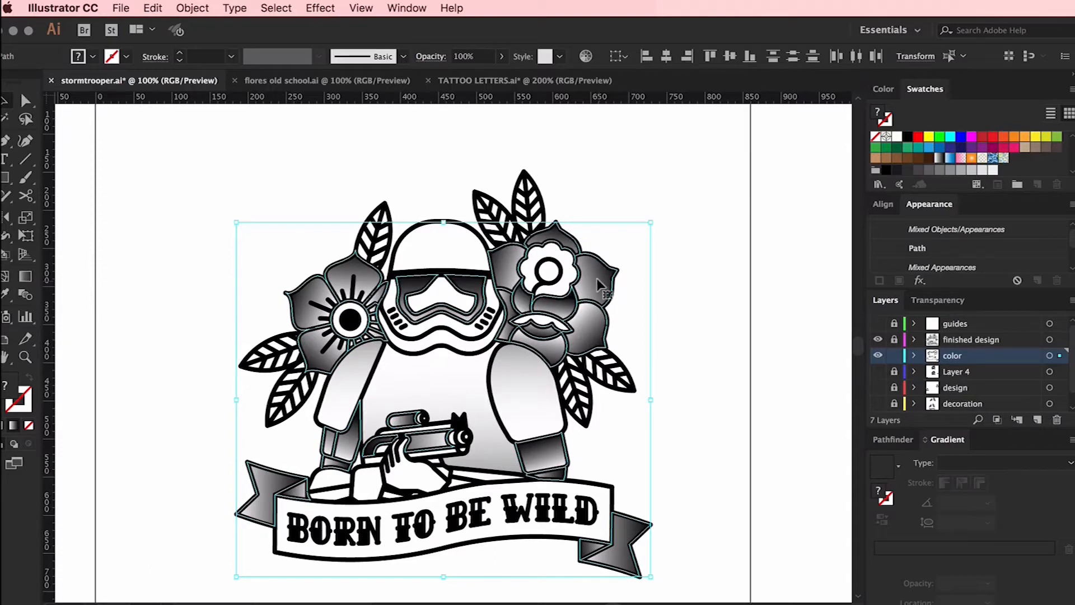
# Apply a Color Halftone effect to the selected shapes with the screen angles of all channels set to 0
pyautogui.click(320, 8)
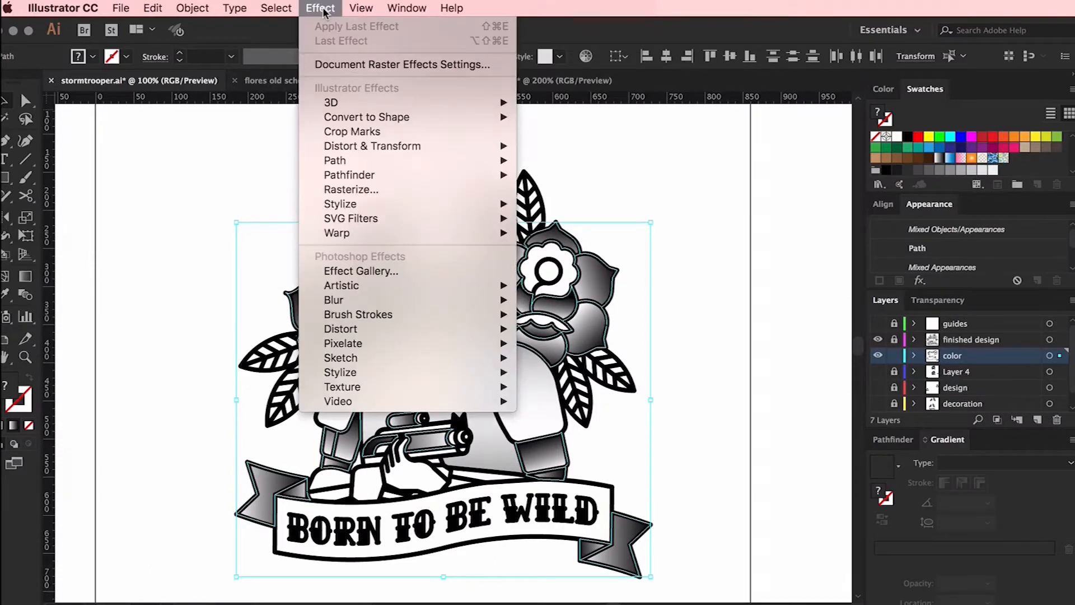
pyautogui.moveTo(373, 205)
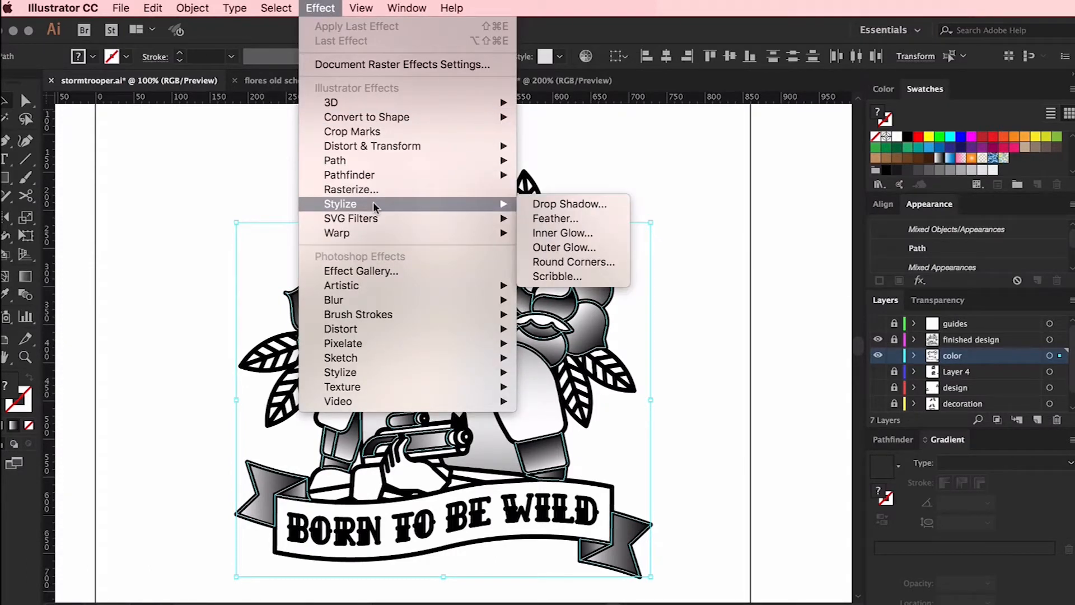
pyautogui.moveTo(381, 346)
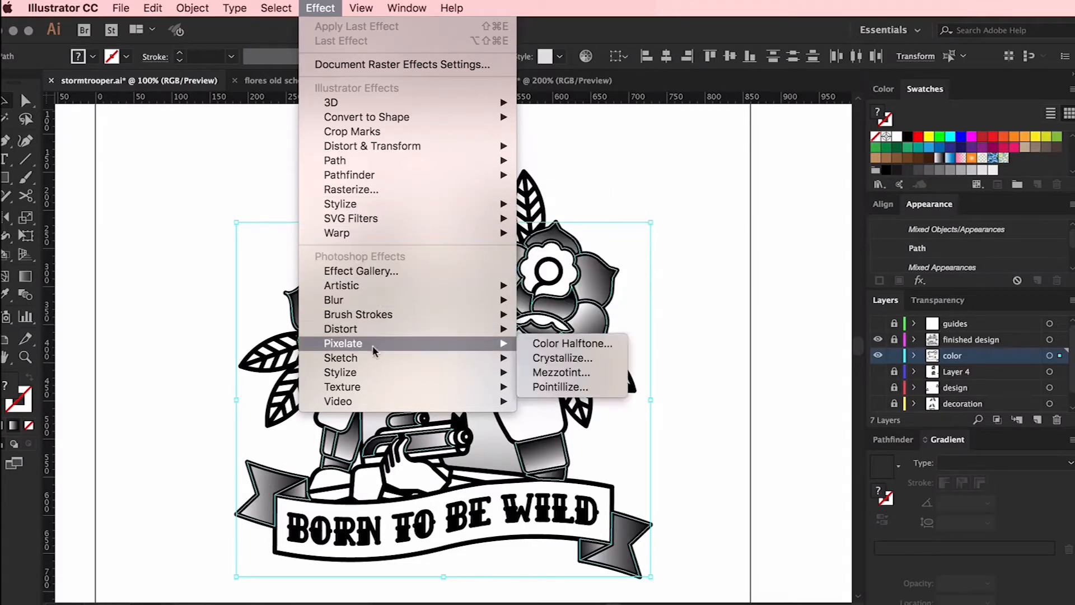
pyautogui.click(537, 344)
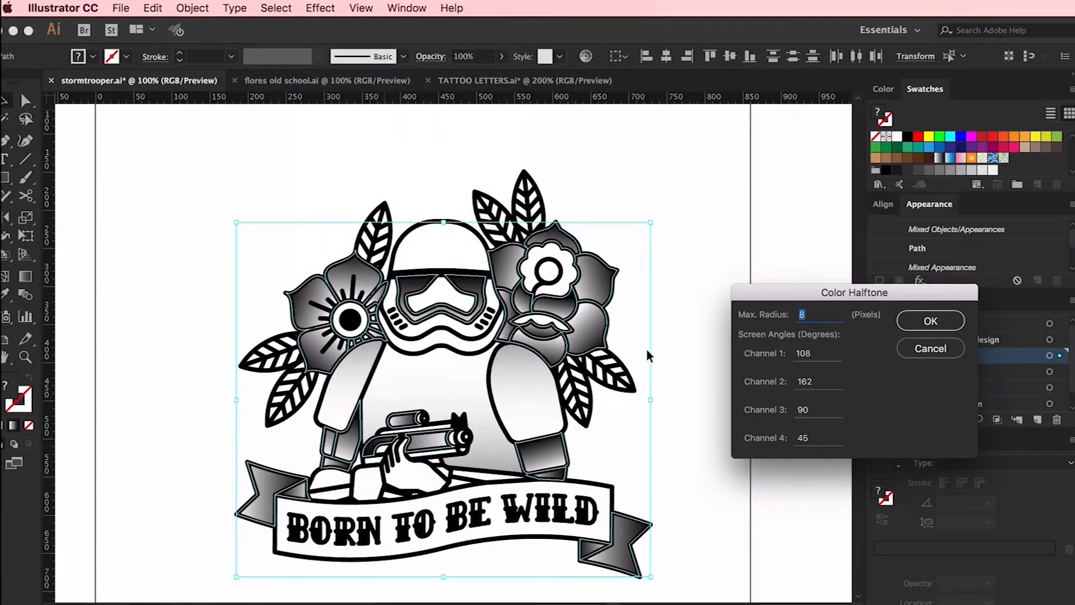
pyautogui.moveTo(775, 303); pyautogui.dragTo(656, 160)
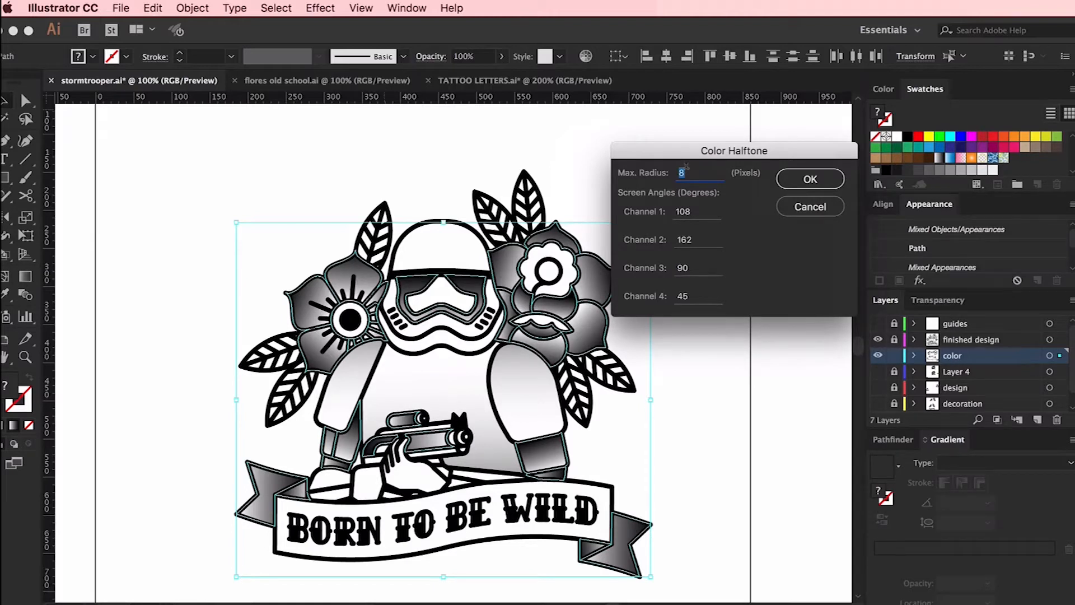
pyautogui.moveTo(707, 216); pyautogui.dragTo(633, 206)
pyautogui.write('0')
pyautogui.moveTo(699, 239); pyautogui.dragTo(626, 233)
pyautogui.write('0')
pyautogui.moveTo(698, 267); pyautogui.dragTo(652, 264)
pyautogui.write('00')
pyautogui.click(802, 173)
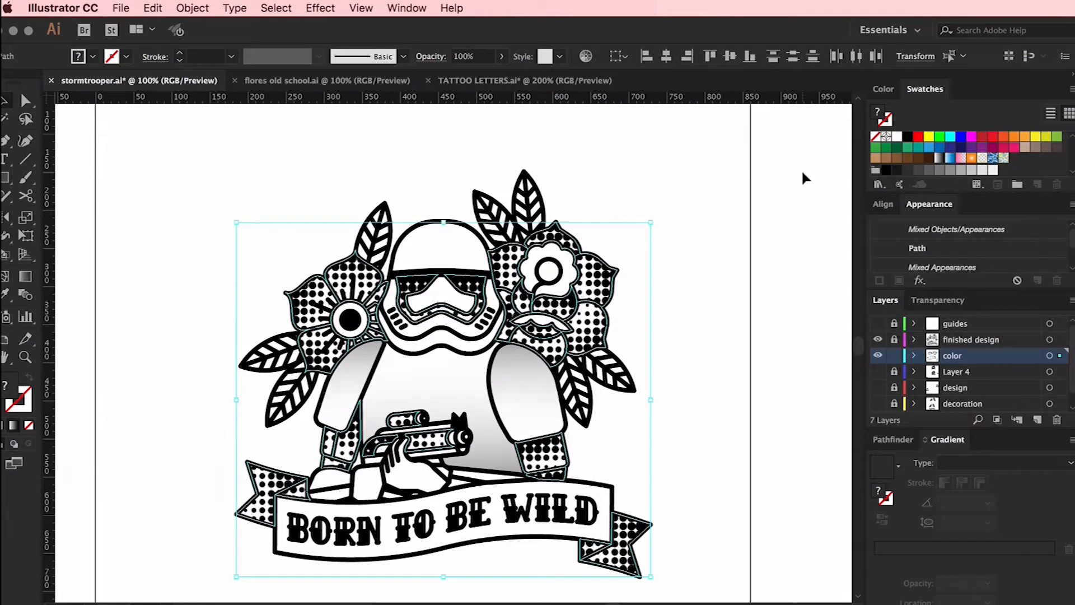
# Reduce the Color Halftone effect's maximum radius first to 6 pixels, then to 4 pixels
pyautogui.click(942, 249)
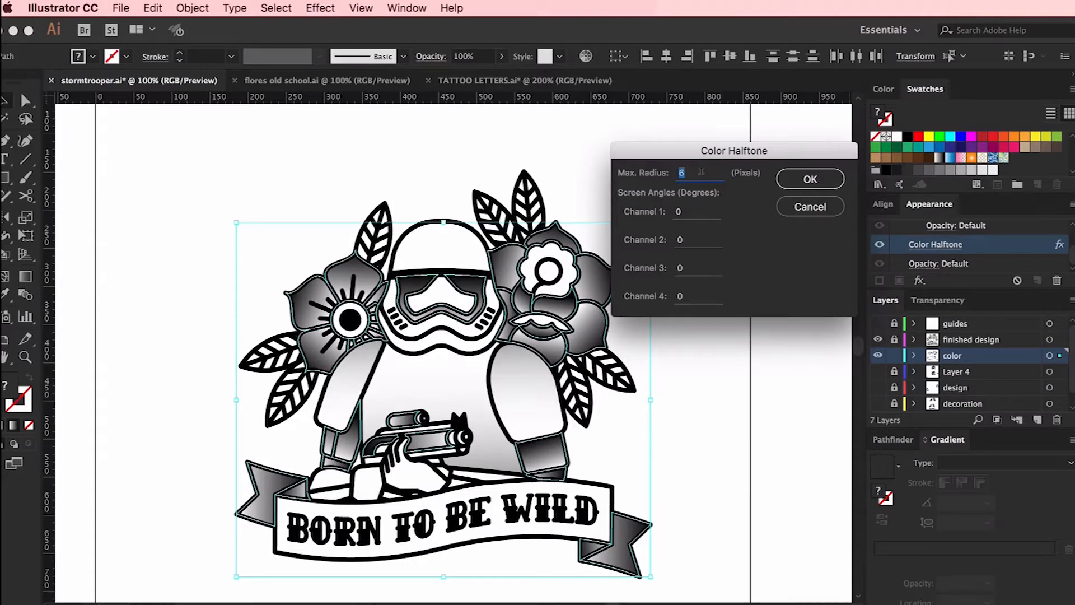
pyautogui.click(803, 180)
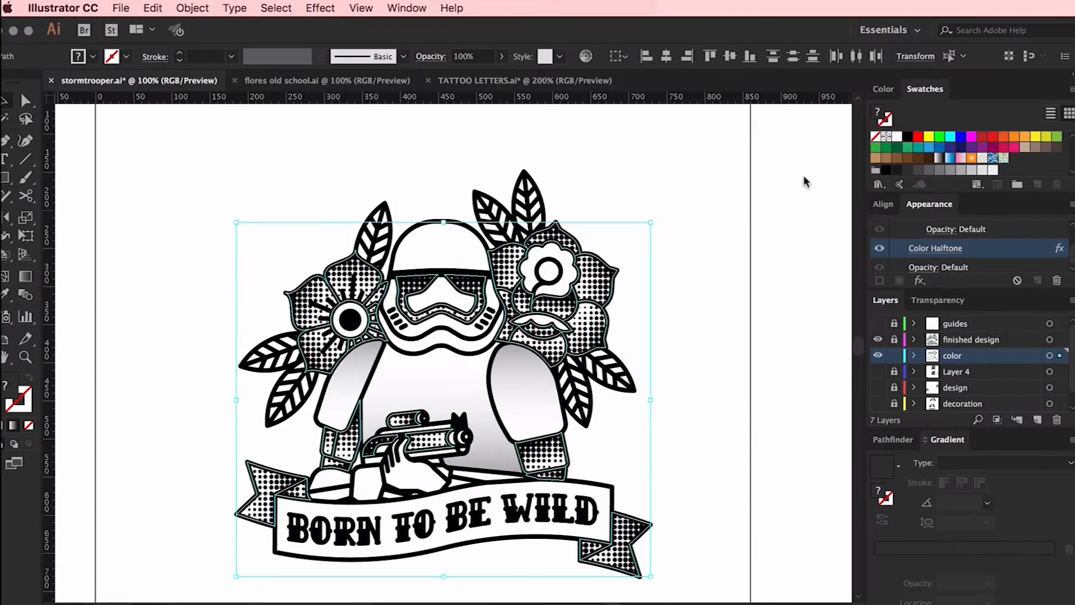
pyautogui.click(941, 249)
pyautogui.click(807, 182)
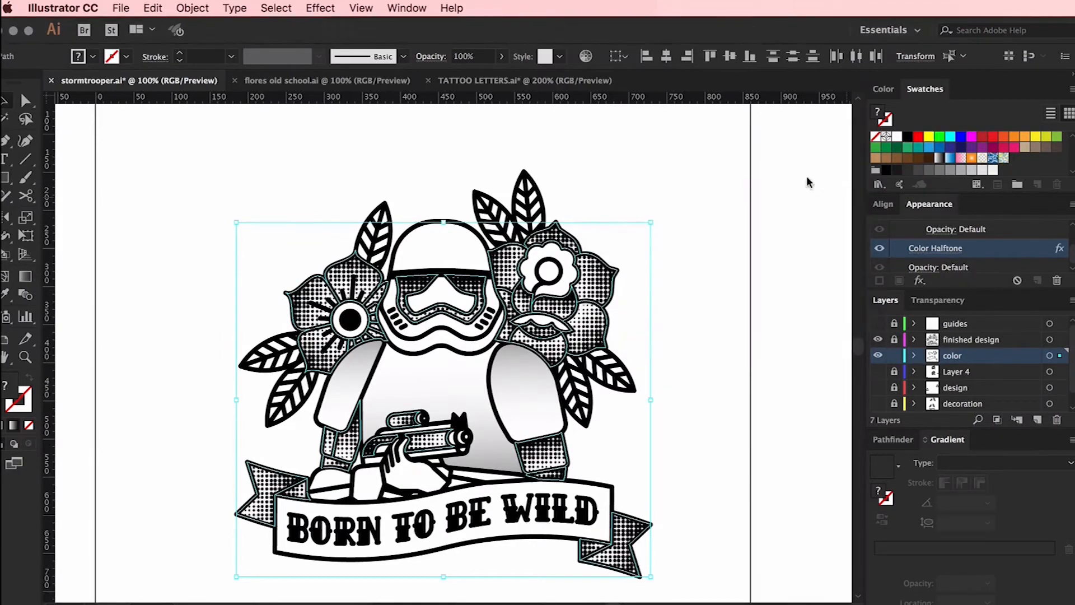
pyautogui.click(682, 183)
# Apply the Color Halftone effect to the torso and both upper arms with a maximum radius of 4 pixels and all angles at 0
pyautogui.click(463, 381)
pyautogui.keyDown('shift'); pyautogui.click(520, 388); pyautogui.keyUp('shift')
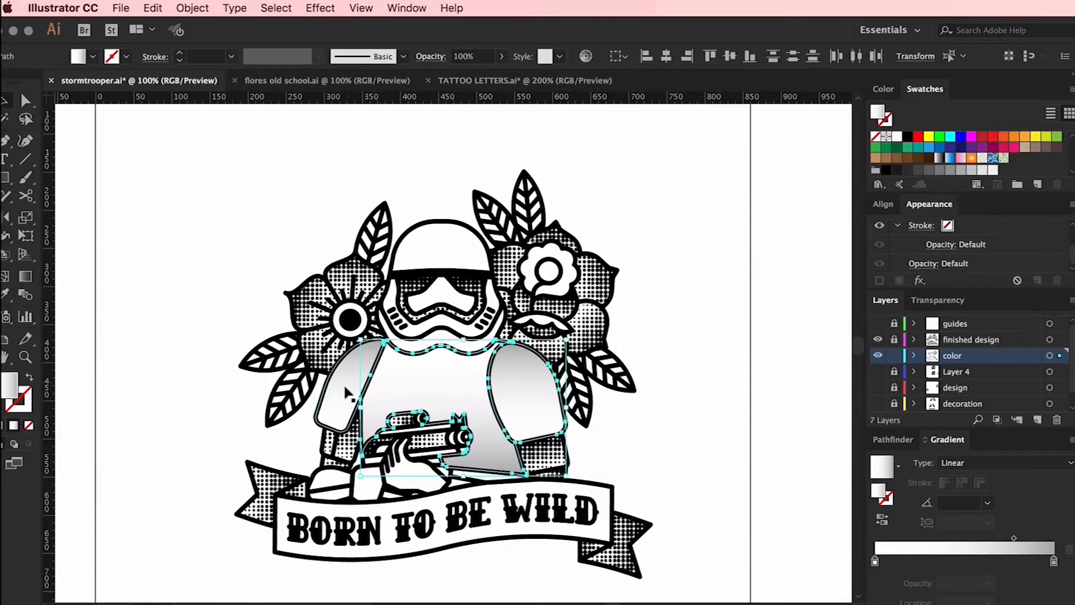
pyautogui.keyDown('shift'); pyautogui.click(350, 386); pyautogui.keyUp('shift')
pyautogui.click(315, 8)
pyautogui.click(328, 41)
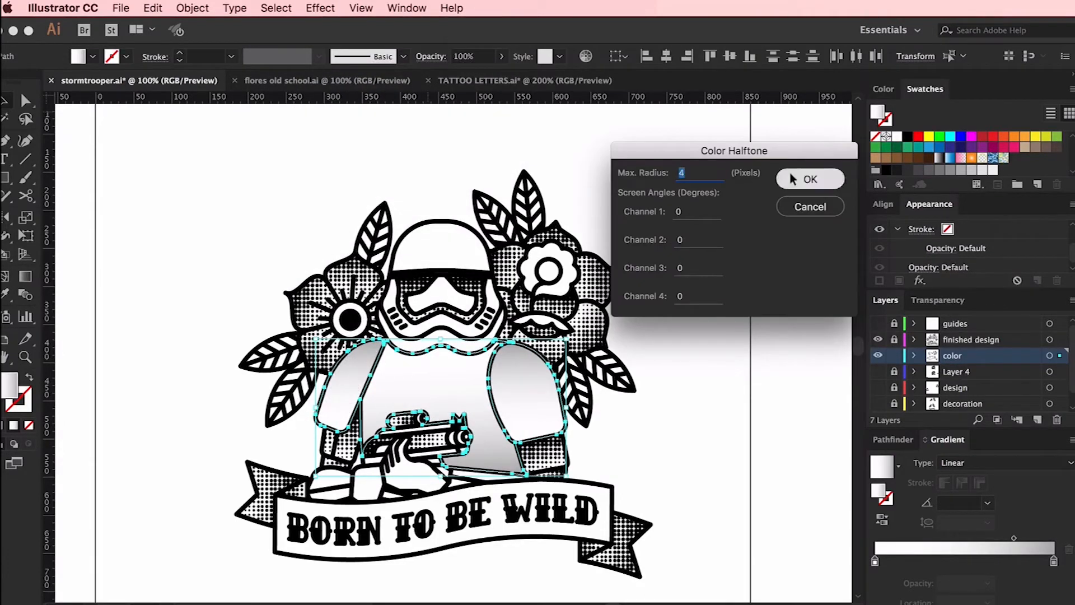
pyautogui.click(806, 179)
# Adjust the right upper arm's gradient by shifting its white stop toward the start and setting the midpoint to 83.05%
pyautogui.scroll(-3, 679, 231)
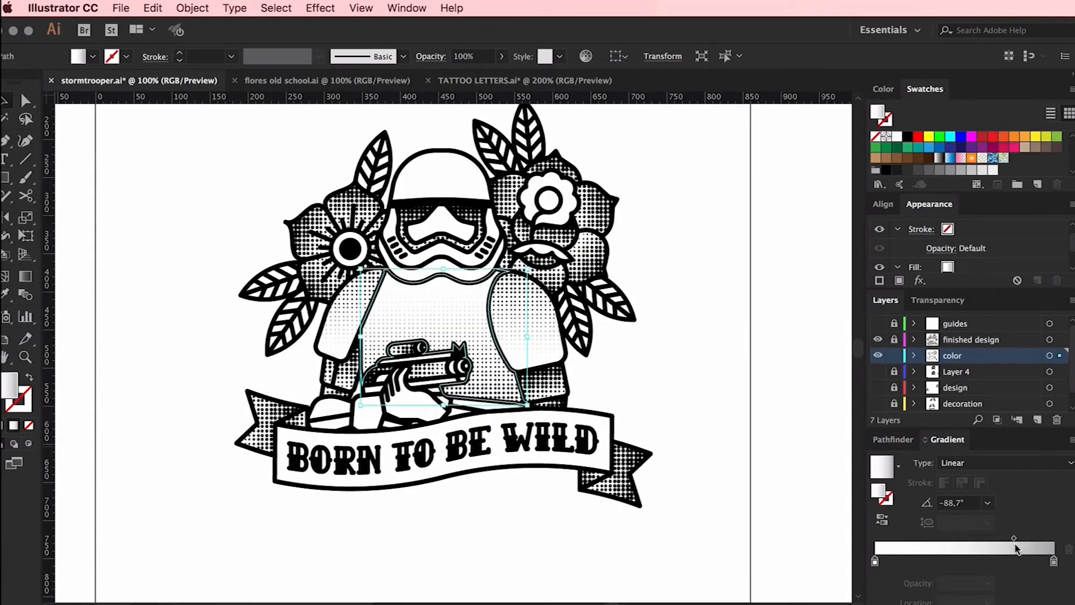
pyautogui.click(523, 336)
pyautogui.moveTo(979, 562); pyautogui.dragTo(939, 566)
pyautogui.moveTo(1028, 538); pyautogui.dragTo(1035, 538)
pyautogui.click(666, 334)
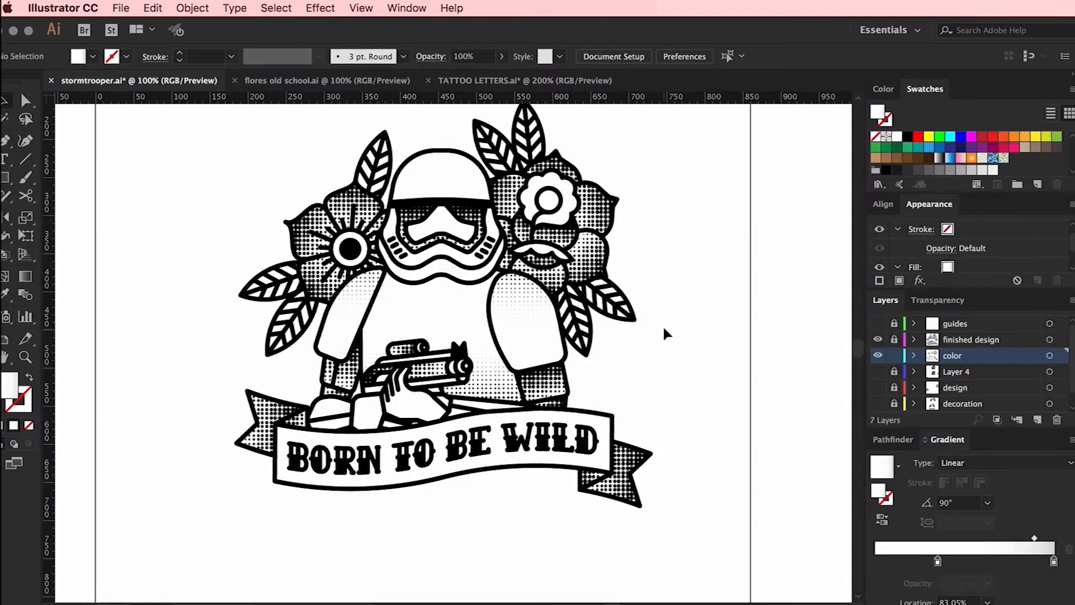
# Set the midpoint of the helmet visor's gradient to 30.99%
pyautogui.click(304, 246)
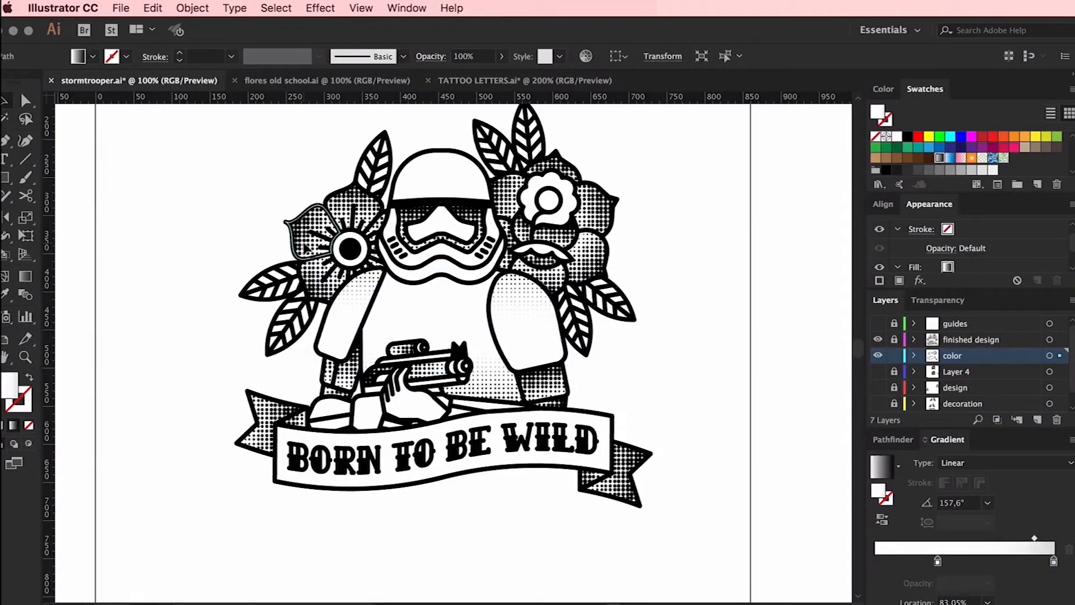
pyautogui.click(225, 122)
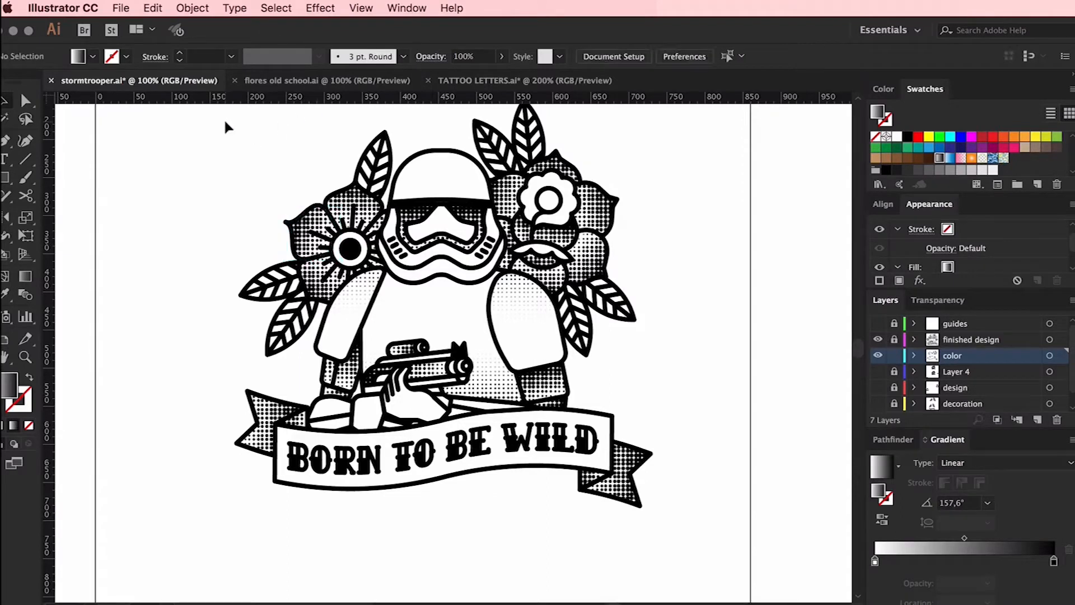
pyautogui.press('super+minus')
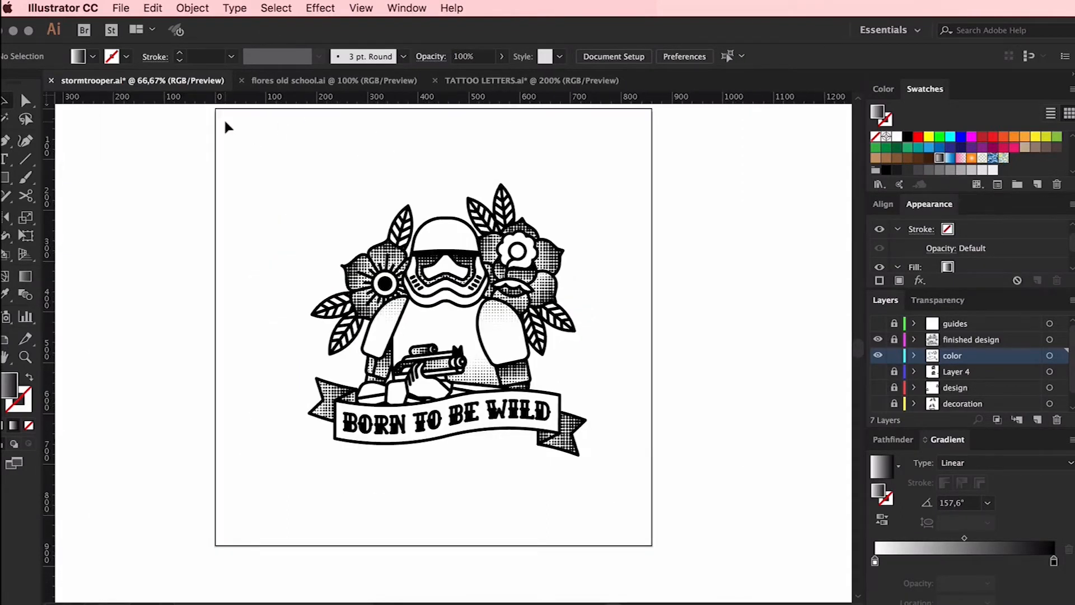
pyautogui.press('super+plus')
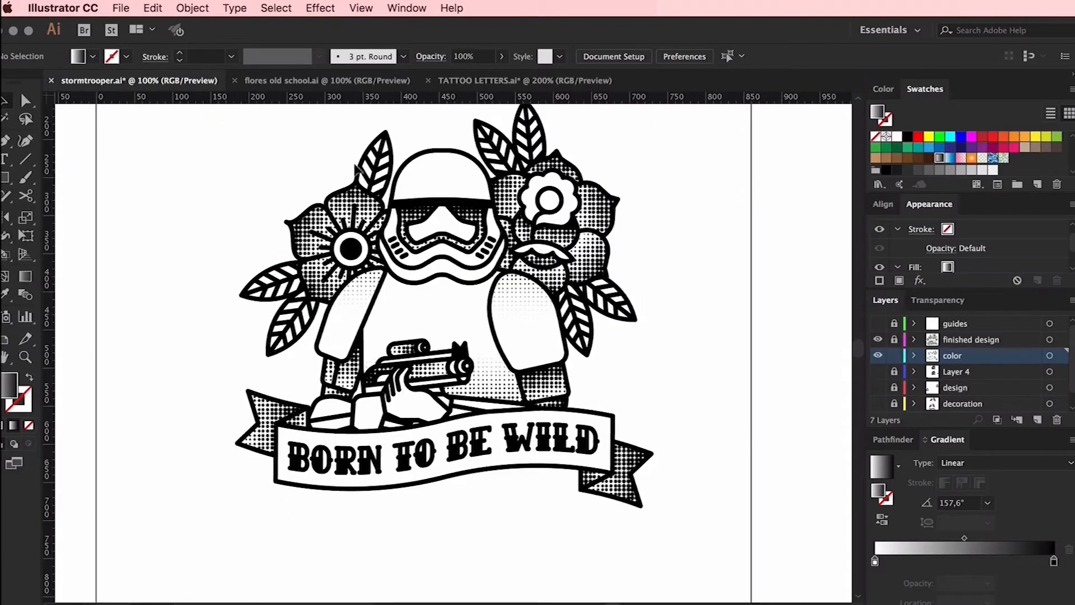
pyautogui.click(419, 220)
pyautogui.moveTo(962, 540); pyautogui.dragTo(931, 540)
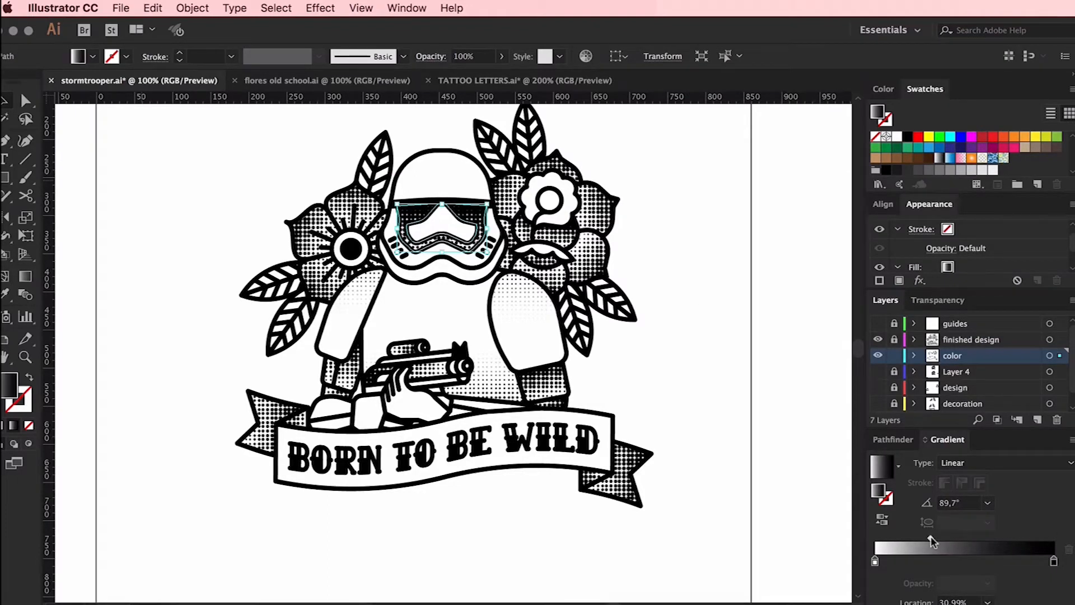
pyautogui.click(722, 347)
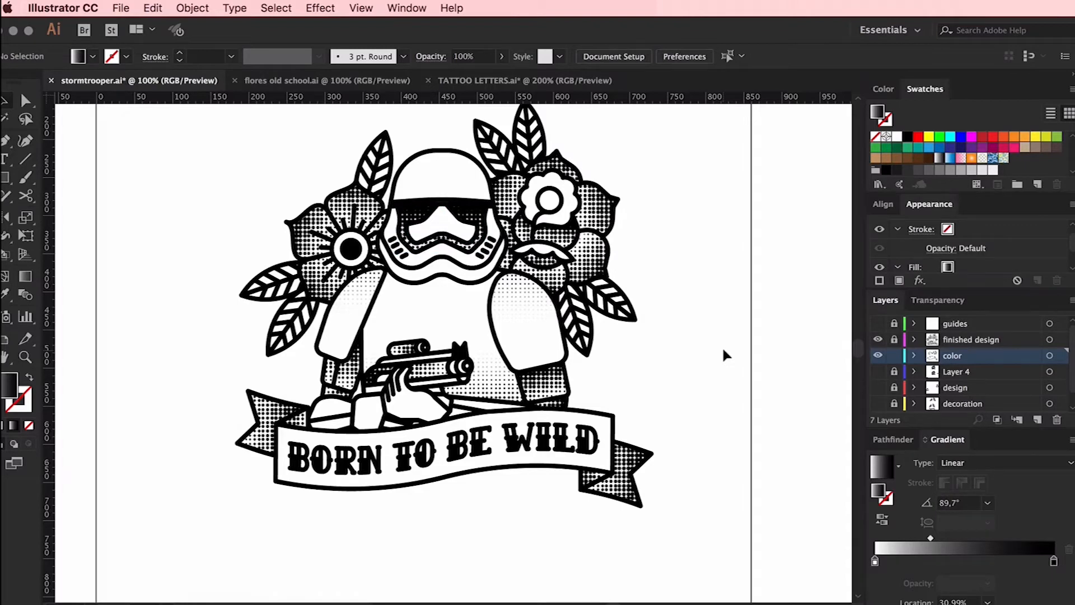
# Try hiding the visor's Color Halftone effect and filling the visor with a solid colour, and undo the changes
pyautogui.click(420, 201)
pyautogui.scroll(-3, 917, 245)
pyautogui.click(879, 248)
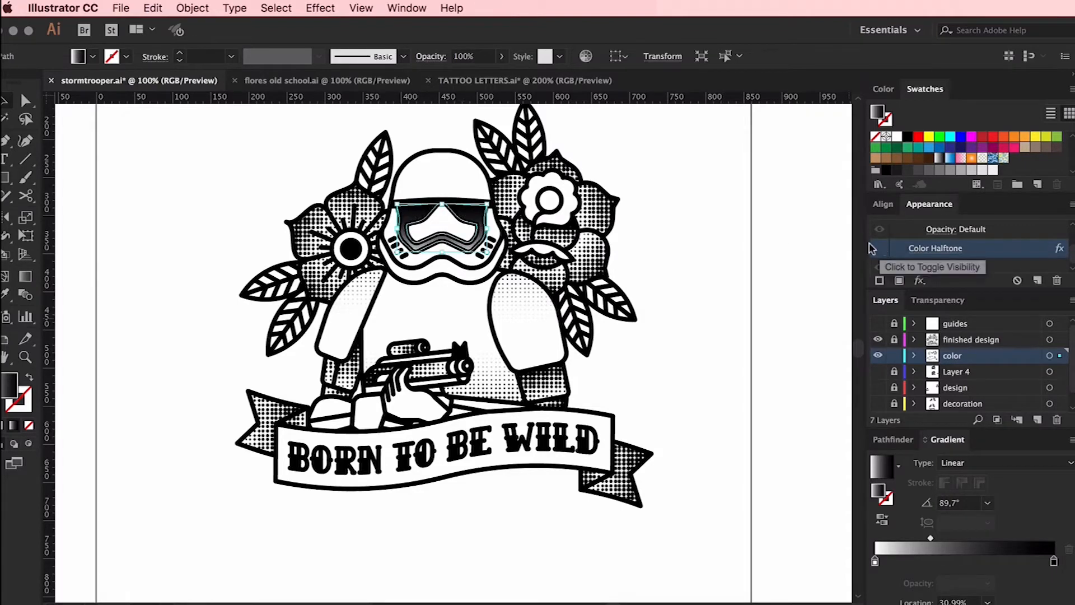
pyautogui.click(908, 137)
pyautogui.click(677, 164)
pyautogui.press('super+z')
pyautogui.press('super+z')
pyautogui.press('super+z')
pyautogui.press('super+z')
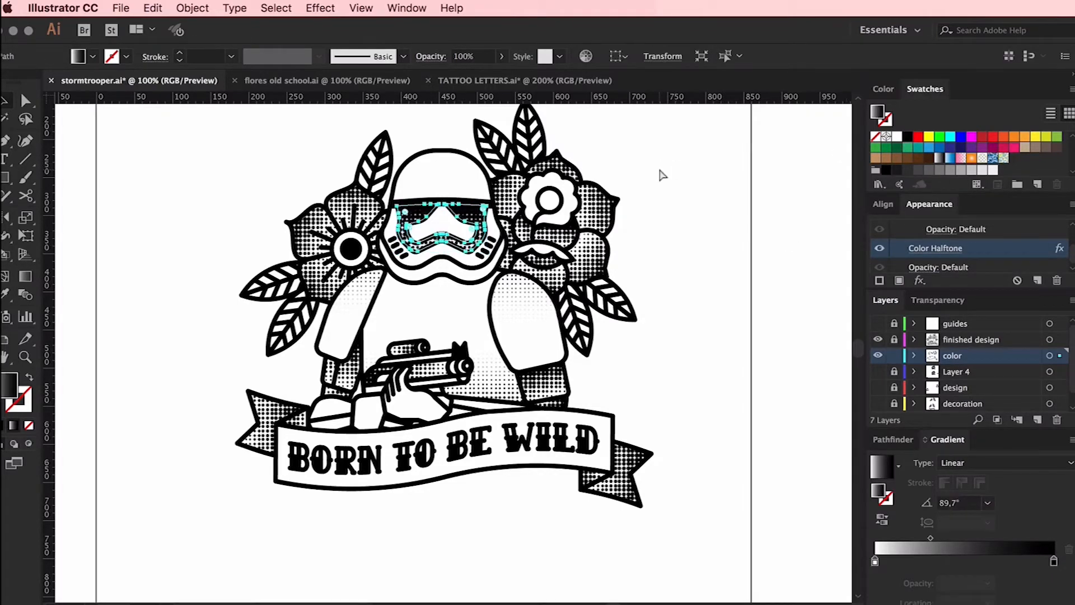
# Select the left flower's five petals and shift the midpoint of their shared gradient
pyautogui.click(315, 226)
pyautogui.keyDown('shift'); pyautogui.click(354, 200); pyautogui.keyUp('shift')
pyautogui.keyDown('shift'); pyautogui.click(379, 229); pyautogui.keyUp('shift')
pyautogui.keyDown('shift'); pyautogui.click(367, 266); pyautogui.keyUp('shift')
pyautogui.keyDown('shift'); pyautogui.click(323, 280); pyautogui.keyUp('shift')
pyautogui.click(990, 563)
pyautogui.moveTo(1054, 561); pyautogui.dragTo(1046, 589)
pyautogui.moveTo(990, 562); pyautogui.dragTo(989, 588)
pyautogui.press('super+z')
pyautogui.press('super+z')
pyautogui.moveTo(965, 538); pyautogui.dragTo(910, 588)
# Darken the torso's halftone by moving its gradient midpoint closer to the white stop
pyautogui.click(437, 322)
pyautogui.moveTo(1021, 538); pyautogui.dragTo(993, 538)
pyautogui.click(725, 370)
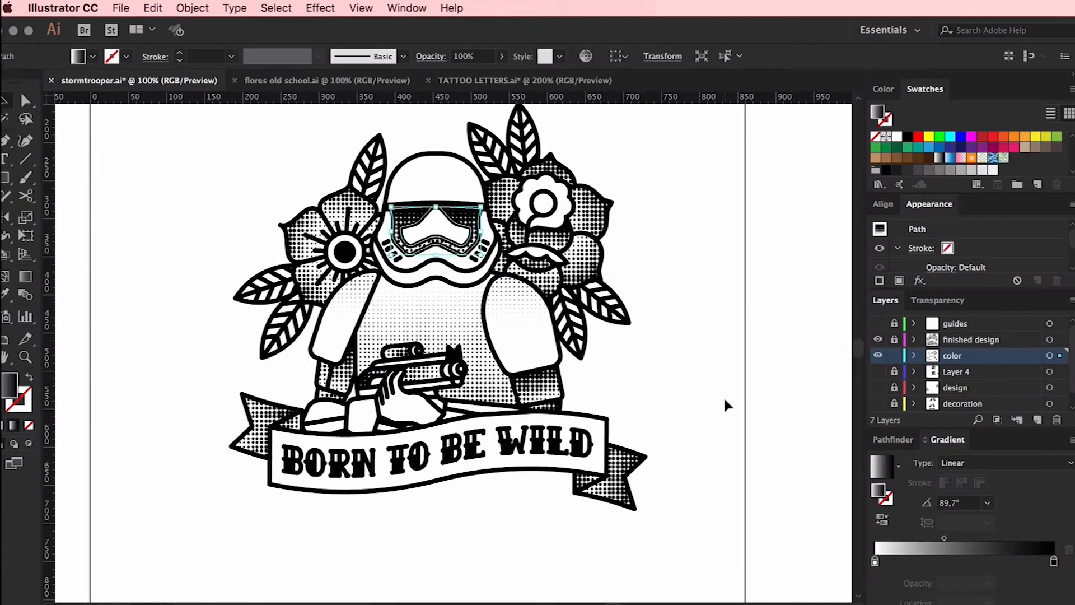
# Set the visor gradient's midpoint to 29.34% and redraw the gradient vertically from the visor's lower edge up onto the helmet dome
pyautogui.moveTo(944, 537); pyautogui.dragTo(927, 538)
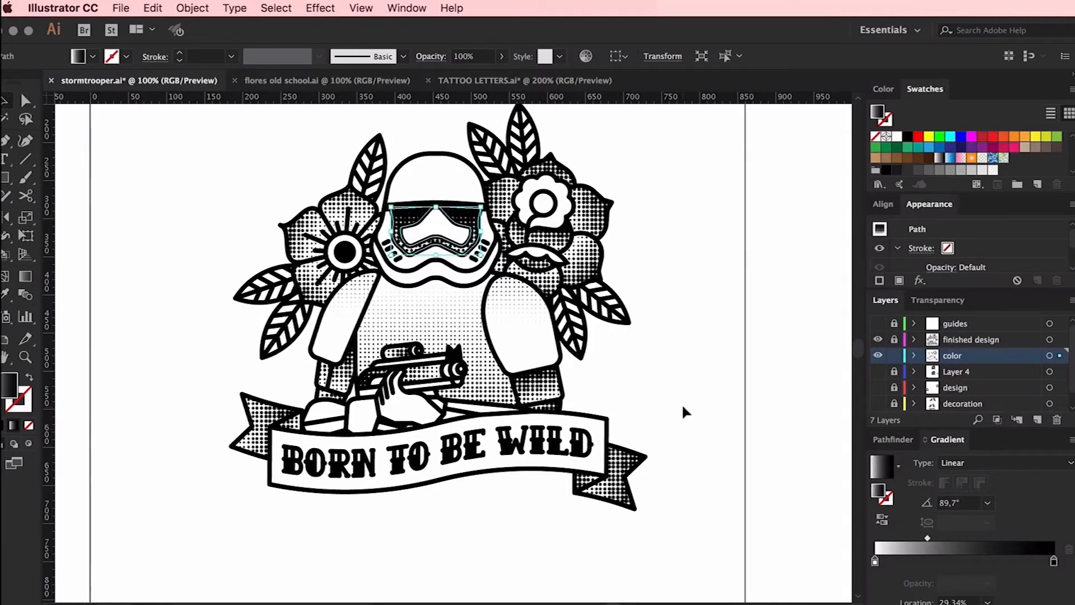
pyautogui.press('g')
pyautogui.moveTo(436, 203); pyautogui.dragTo(438, 264)
pyautogui.moveTo(485, 203); pyautogui.dragTo(405, 247)
pyautogui.moveTo(437, 202); pyautogui.dragTo(441, 291)
pyautogui.moveTo(436, 255); pyautogui.dragTo(430, 169)
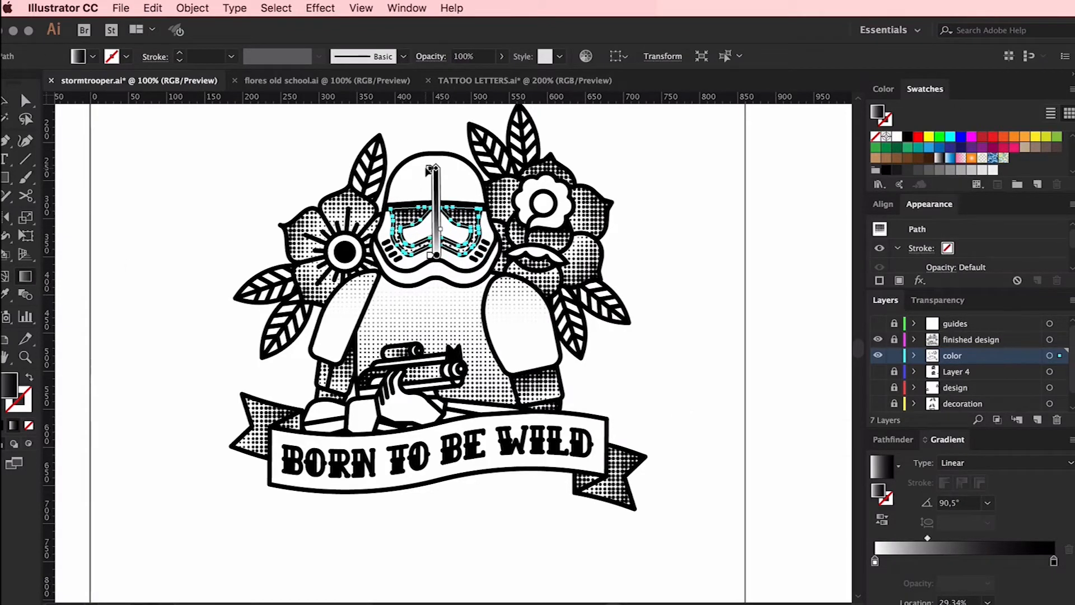
pyautogui.moveTo(437, 255); pyautogui.dragTo(436, 282)
pyautogui.press('v')
pyautogui.click(202, 147)
pyautogui.press('super+z')
pyautogui.click(591, 213)
pyautogui.keyDown('shift'); pyautogui.click(502, 196); pyautogui.keyUp('shift')
pyautogui.keyDown('shift'); pyautogui.click(502, 246); pyautogui.keyUp('shift')
pyautogui.keyDown('shift'); pyautogui.click(535, 280); pyautogui.keyUp('shift')
pyautogui.keyDown('shift'); pyautogui.click(583, 256); pyautogui.keyUp('shift')
pyautogui.keyDown('shift'); pyautogui.click(551, 163); pyautogui.keyUp('shift')
pyautogui.click(580, 266)
pyautogui.click(592, 209)
pyautogui.click(594, 269)
pyautogui.click(593, 214)
pyautogui.keyDown('shift'); pyautogui.click(552, 164); pyautogui.keyUp('shift')
pyautogui.keyDown('shift'); pyautogui.click(502, 196); pyautogui.keyUp('shift')
pyautogui.keyDown('shift'); pyautogui.click(501, 246); pyautogui.keyUp('shift')
pyautogui.keyDown('shift'); pyautogui.click(536, 280); pyautogui.keyUp('shift')
pyautogui.keyDown('shift'); pyautogui.click(583, 264); pyautogui.keyUp('shift')
pyautogui.click(643, 302)
# Set the gradient midpoint of the rose's inner petals to 40.68%
pyautogui.click(555, 253)
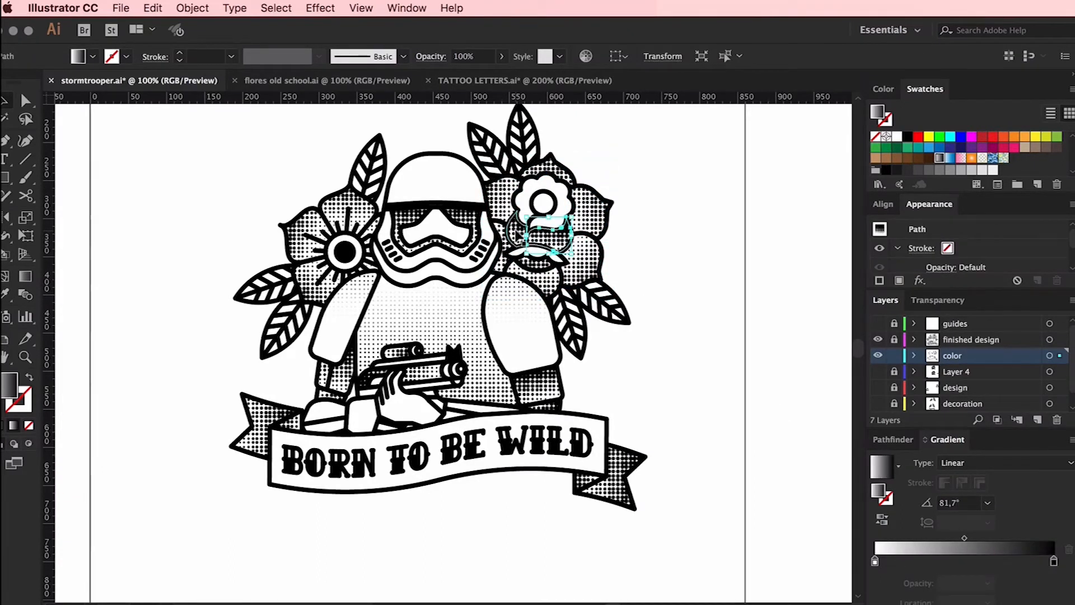
pyautogui.moveTo(964, 537); pyautogui.dragTo(949, 538)
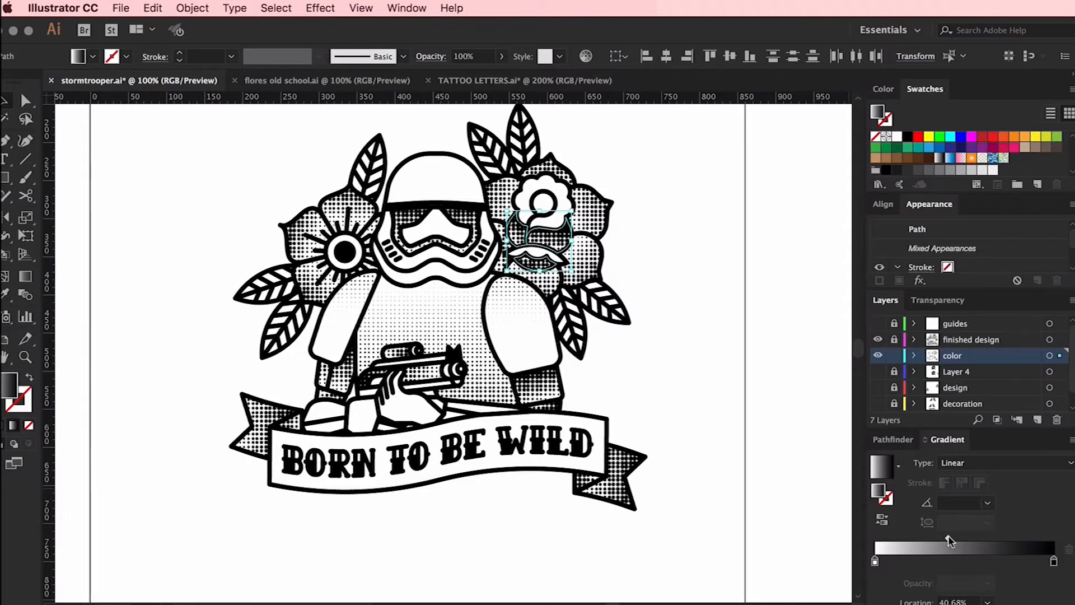
pyautogui.click(643, 303)
# Make the gradient of the rose's outer petals end in black and shift its midpoint toward the white end
pyautogui.click(584, 263)
pyautogui.keyDown('shift'); pyautogui.click(537, 281); pyautogui.keyUp('shift')
pyautogui.keyDown('shift'); pyautogui.click(501, 247); pyautogui.keyUp('shift')
pyautogui.keyDown('shift'); pyautogui.click(503, 196); pyautogui.keyUp('shift')
pyautogui.keyDown('shift'); pyautogui.click(551, 165); pyautogui.keyUp('shift')
pyautogui.keyDown('shift'); pyautogui.click(593, 211); pyautogui.keyUp('shift')
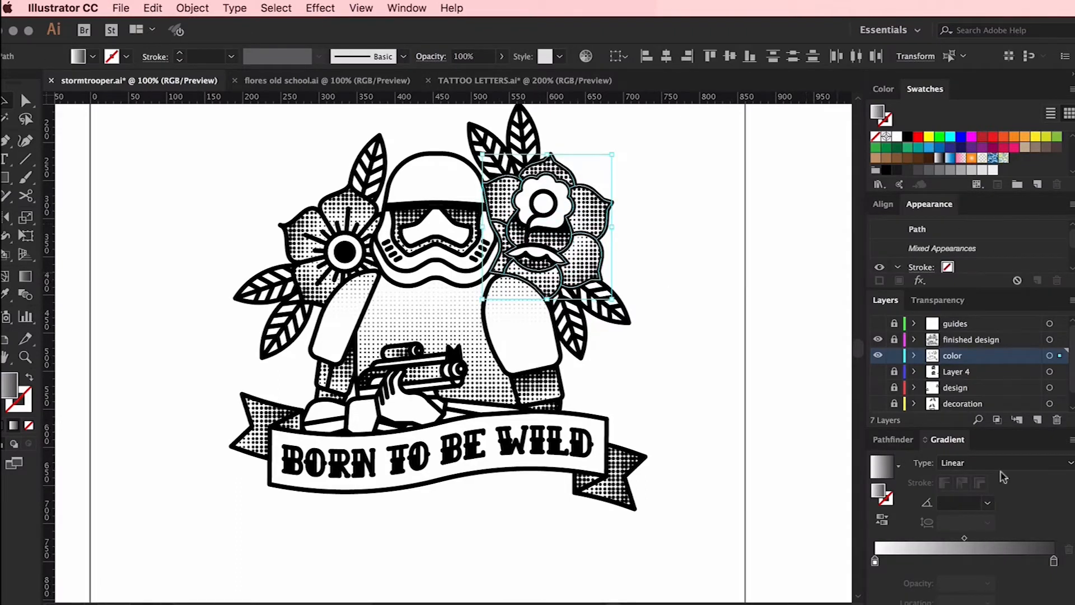
pyautogui.moveTo(958, 538); pyautogui.dragTo(941, 539)
pyautogui.moveTo(908, 137); pyautogui.dragTo(1054, 561)
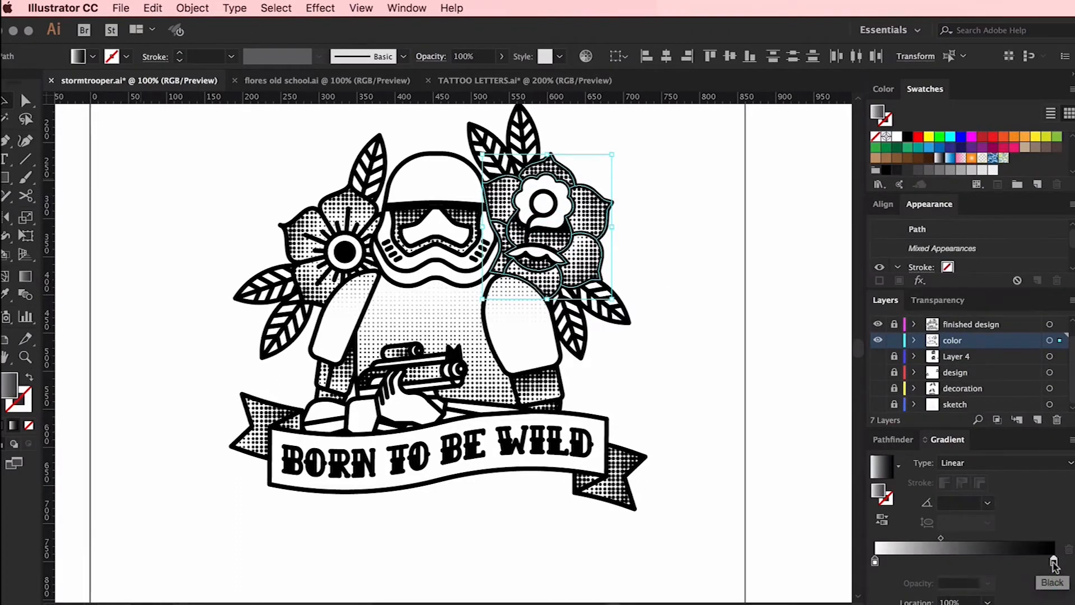
pyautogui.moveTo(942, 539); pyautogui.dragTo(949, 539)
pyautogui.click(661, 247)
# Fill the rose's two inner petals below its centre with plain white
pyautogui.click(558, 239)
pyautogui.keyDown('shift'); pyautogui.click(517, 234); pyautogui.keyUp('shift')
pyautogui.click(898, 137)
pyautogui.click(664, 184)
# Lighten the shape beneath the rose's inner petals by moving its gradient midpoint toward the black end
pyautogui.click(536, 263)
pyautogui.moveTo(948, 539); pyautogui.dragTo(981, 539)
pyautogui.click(673, 183)
# Unlock the finished design layer for editing and lock the color layer
pyautogui.scroll(2, 673, 183)
pyautogui.hscroll(1, 673, 183)
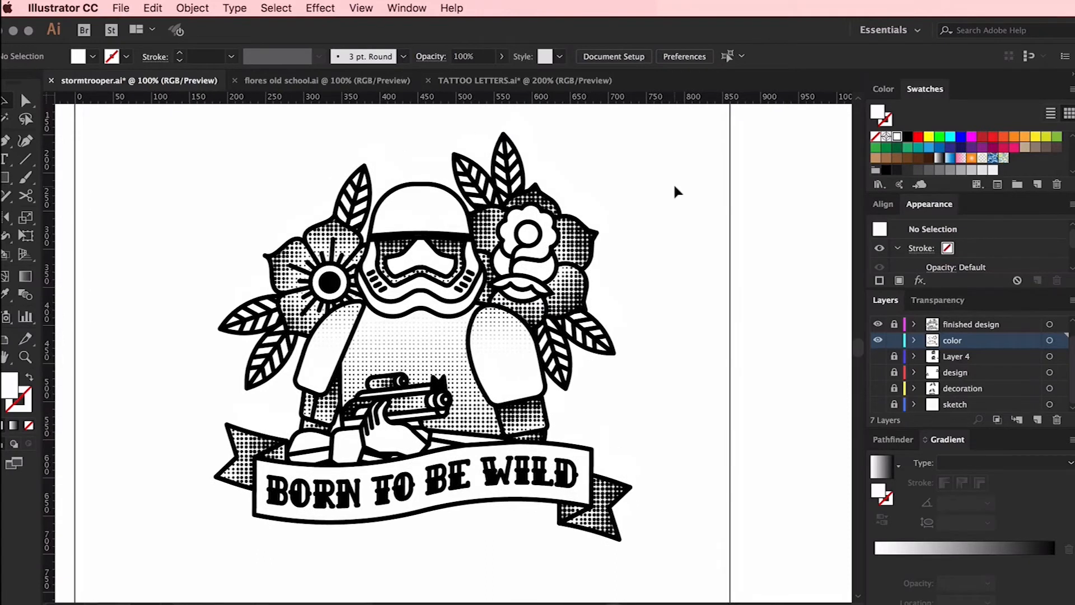
pyautogui.click(945, 328)
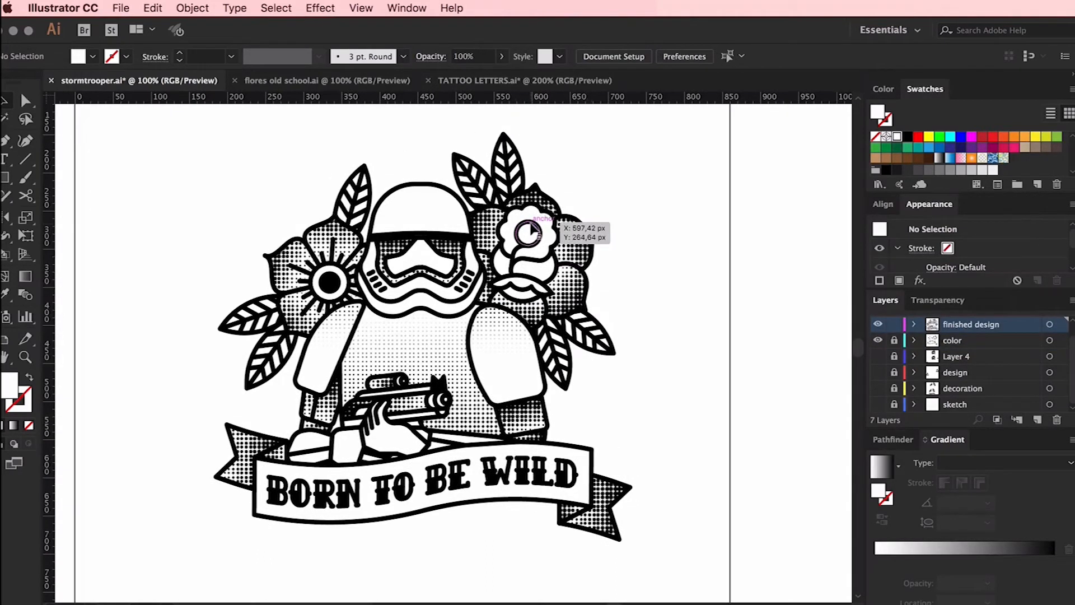
# Try to isolate the rose's centre circle group and swap its fill and stroke colours
pyautogui.doubleClick(531, 221)
pyautogui.doubleClick(538, 225)
pyautogui.doubleClick(538, 226)
pyautogui.doubleClick(538, 225)
pyautogui.click(29, 378)
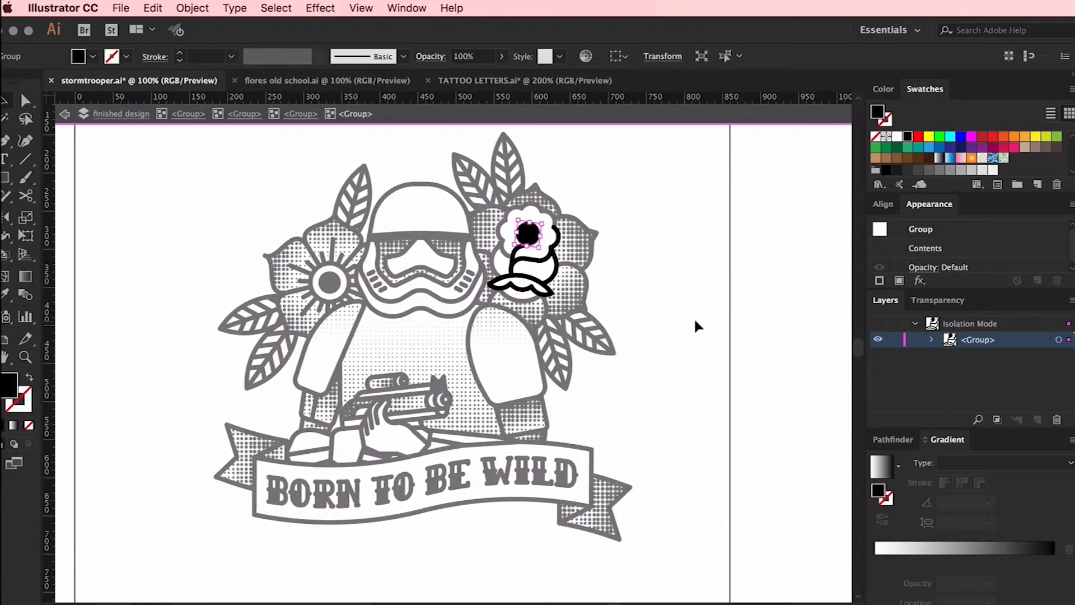
pyautogui.hotkey('ctrl', 'z')
pyautogui.doubleClick(727, 314)
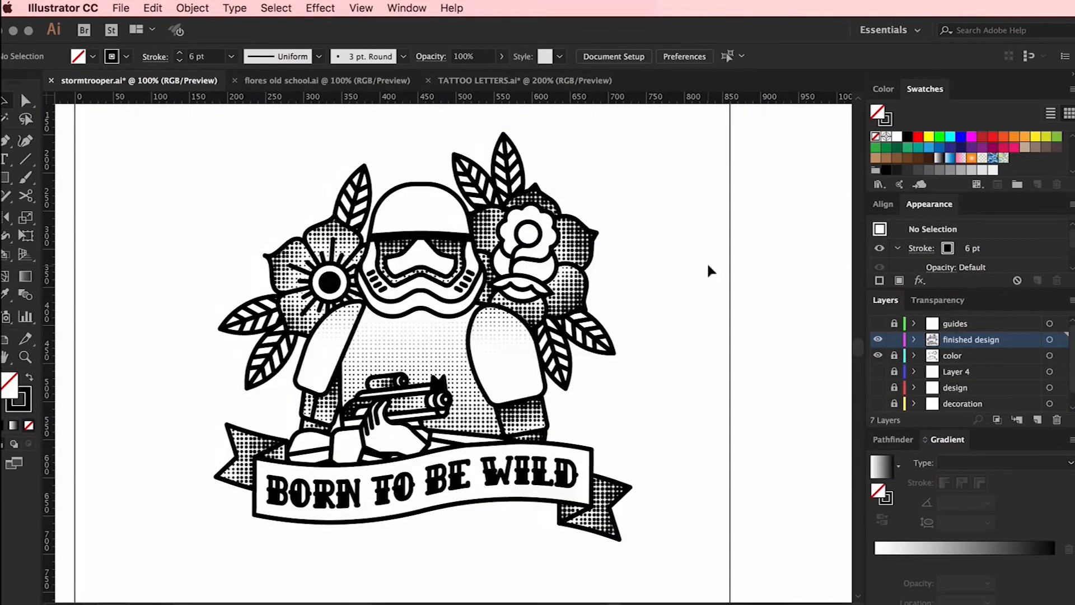
# Select the rose's centre circle directly and give it a black fill along with its black stroke
pyautogui.hscroll(-2, 711, 271)
pyautogui.click(612, 489)
pyautogui.click(727, 420)
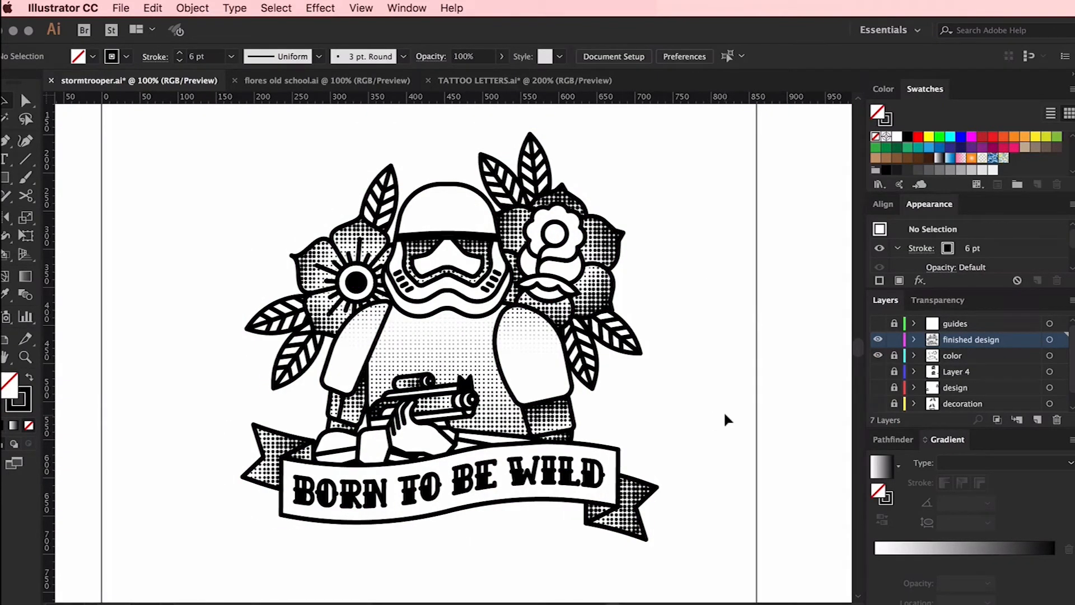
pyautogui.click(566, 233)
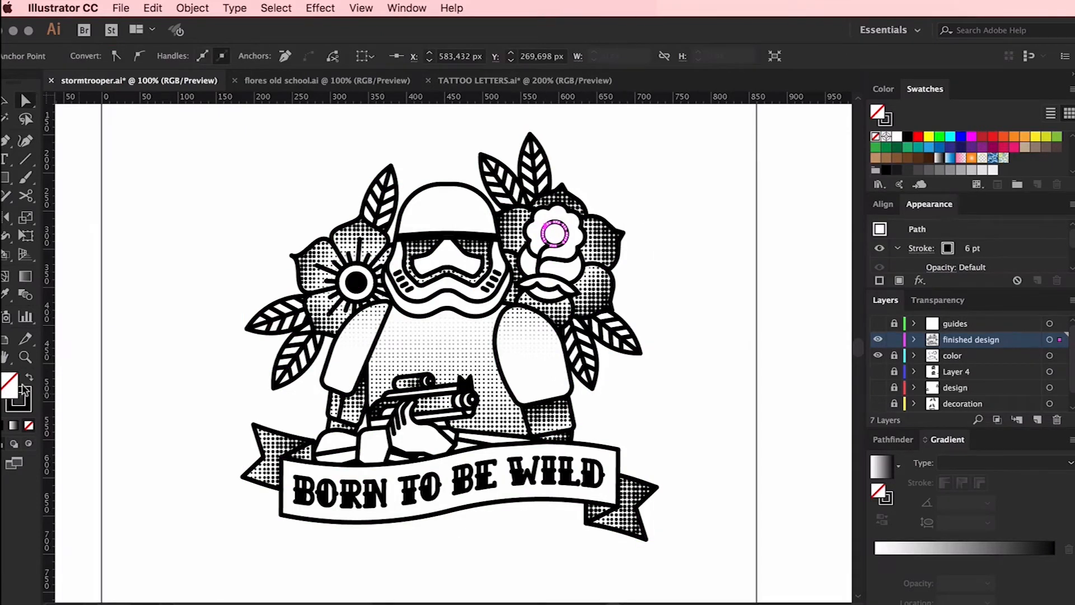
pyautogui.click(29, 377)
pyautogui.click(103, 323)
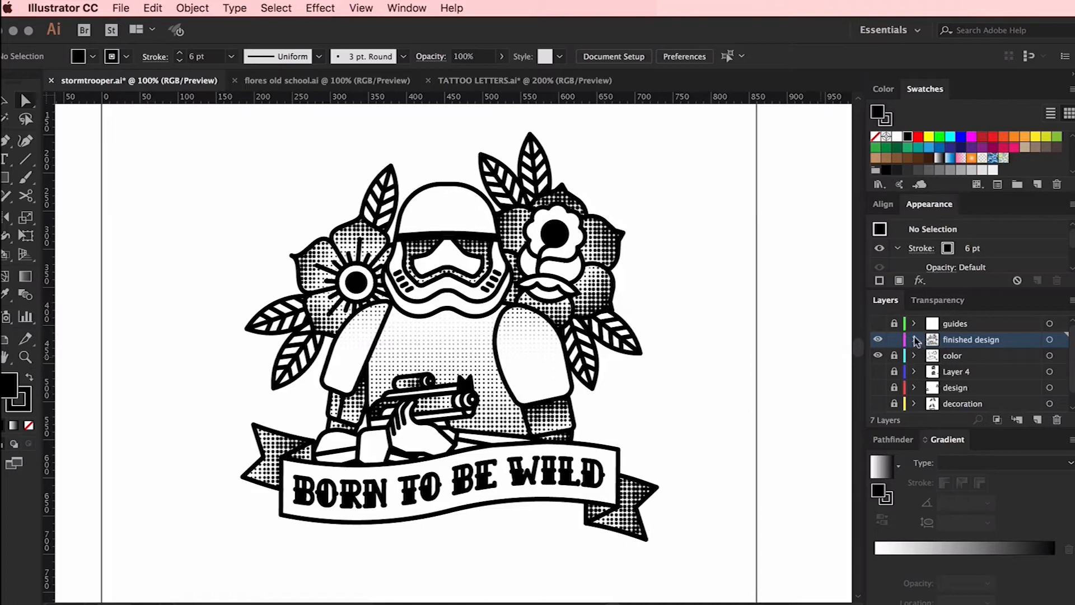
# On a new layer above the finished design, draw a curved 6 pt highlight line inside the helmet dome's upper-left edge
pyautogui.click(1037, 419)
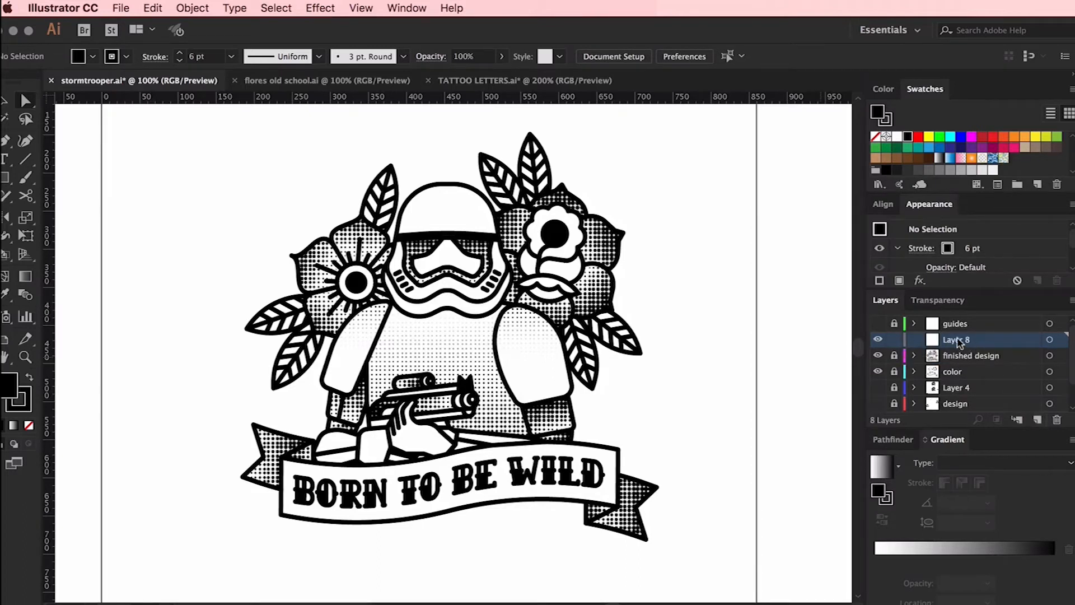
pyautogui.press('super+equal')
pyautogui.press('super+equal')
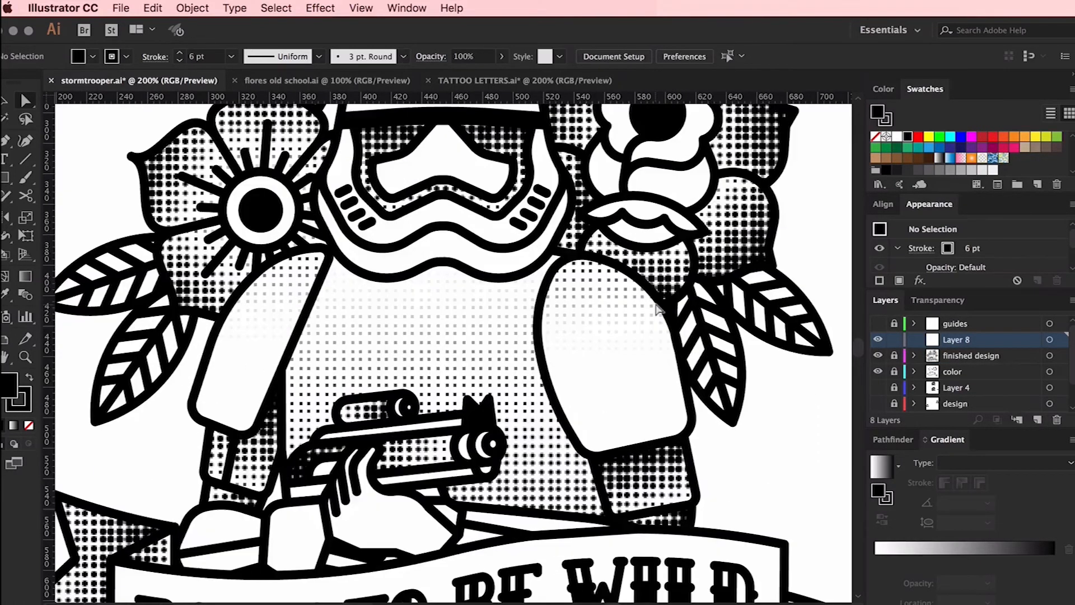
pyautogui.scroll(5, 659, 310)
pyautogui.hscroll(-2, 659, 310)
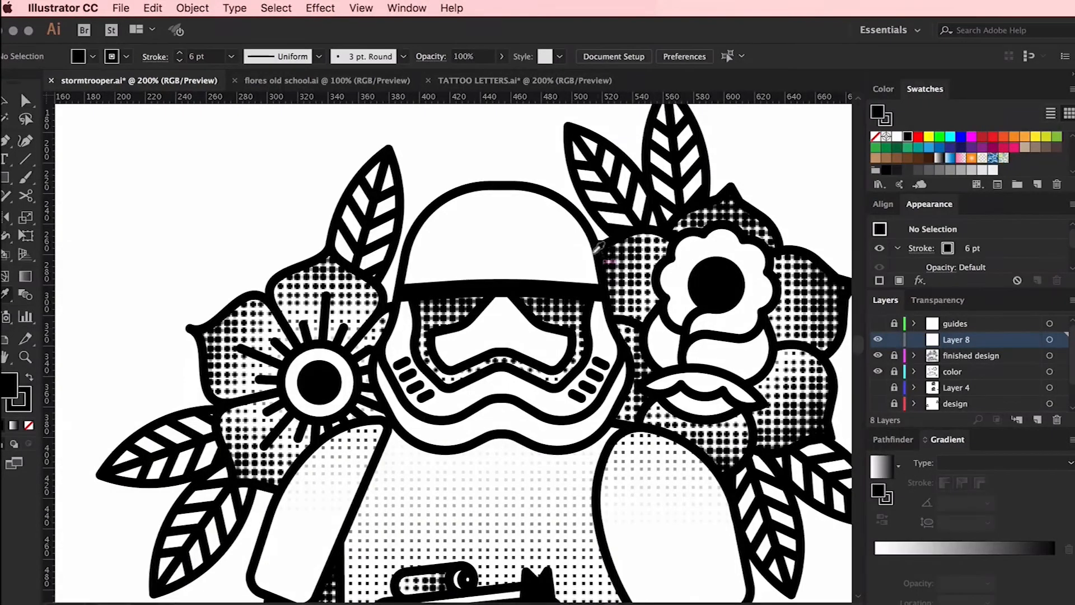
pyautogui.press('p')
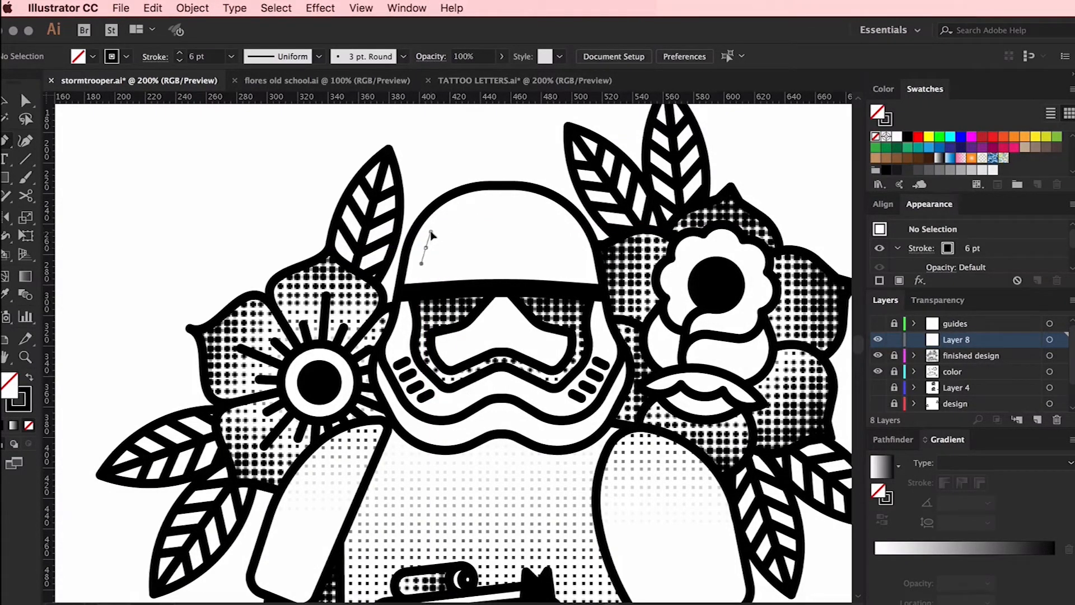
pyautogui.moveTo(431, 232); pyautogui.dragTo(431, 232)
pyautogui.moveTo(474, 203); pyautogui.dragTo(506, 208)
pyautogui.keyDown('super'); pyautogui.click(495, 156); pyautogui.keyUp('super')
# Draw a curved highlight line along the outer edge of the left shoulder
pyautogui.scroll(-3, 496, 156)
pyautogui.hscroll(-2, 495, 156)
pyautogui.moveTo(407, 342); pyautogui.dragTo(390, 349)
pyautogui.moveTo(350, 398); pyautogui.dragTo(333, 434)
pyautogui.keyDown('super'); pyautogui.click(380, 385); pyautogui.keyUp('super')
# Draw a short horizontal dash after the upper end of the helmet's highlight line and adjust its position
pyautogui.hscroll(3, 379, 386)
pyautogui.scroll(2, 454, 165)
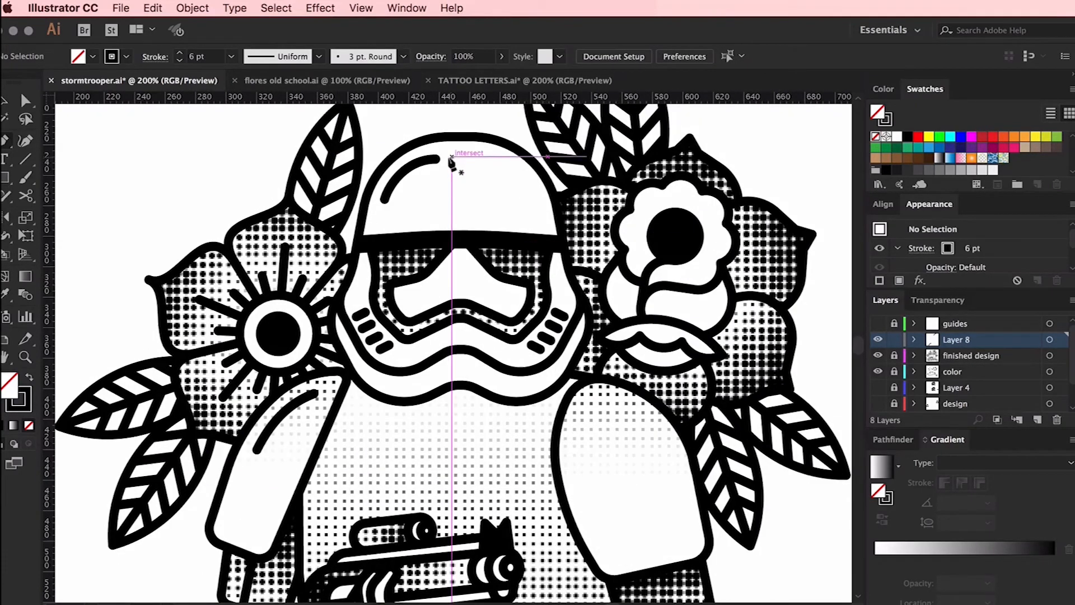
pyautogui.click(454, 158)
pyautogui.click(463, 158)
pyautogui.keyDown('super'); pyautogui.click(456, 188); pyautogui.keyUp('super')
pyautogui.keyDown('super'); pyautogui.click(405, 168); pyautogui.keyUp('super')
pyautogui.click(430, 174)
pyautogui.hscroll(1, 434, 170)
pyautogui.click(439, 166)
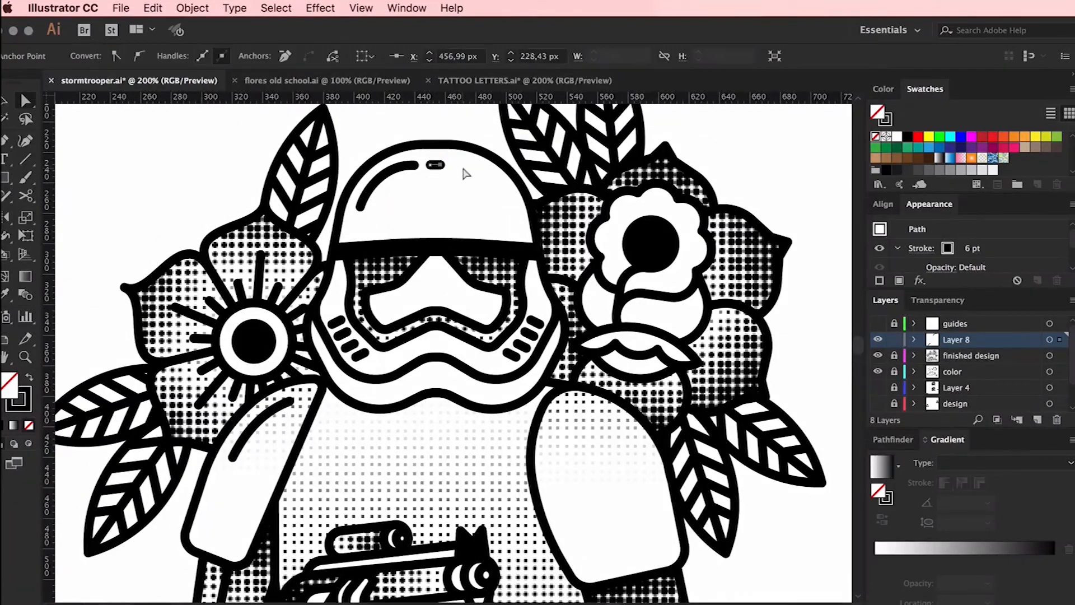
pyautogui.click(464, 170)
# Draw a diagonal highlight line along the lower inner edge of the right upper arm and extend both ends slightly
pyautogui.scroll(-4, 465, 170)
pyautogui.hscroll(1, 464, 170)
pyautogui.keyDown('super'); pyautogui.click(223, 299); pyautogui.keyUp('super')
pyautogui.keyDown('super'); pyautogui.click(233, 343); pyautogui.keyUp('super')
pyautogui.press('super+minus')
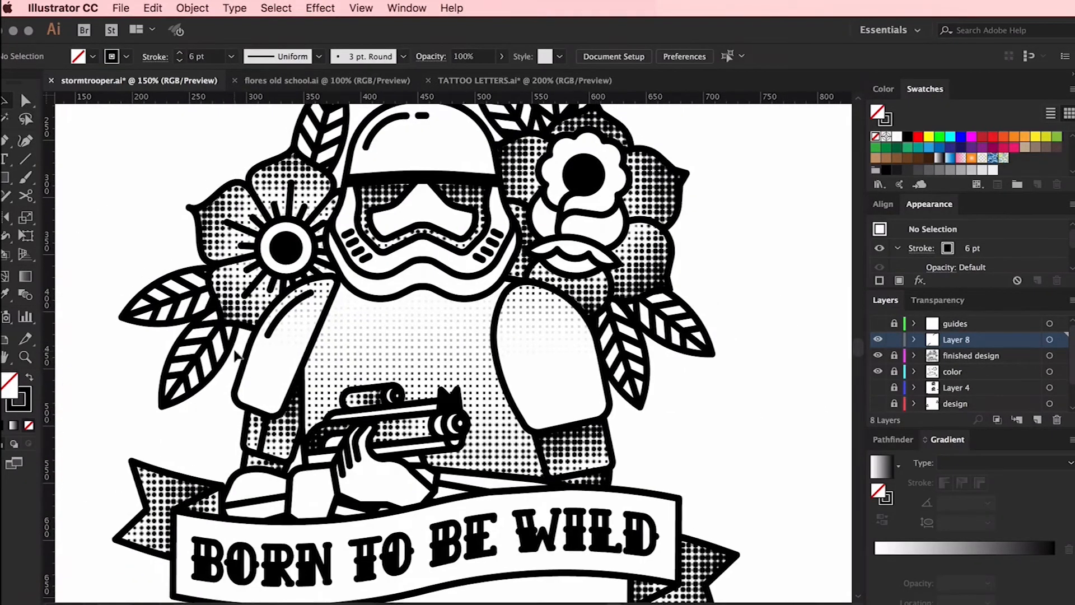
pyautogui.hscroll(-2, 359, 358)
pyautogui.click(587, 410)
pyautogui.click(565, 363)
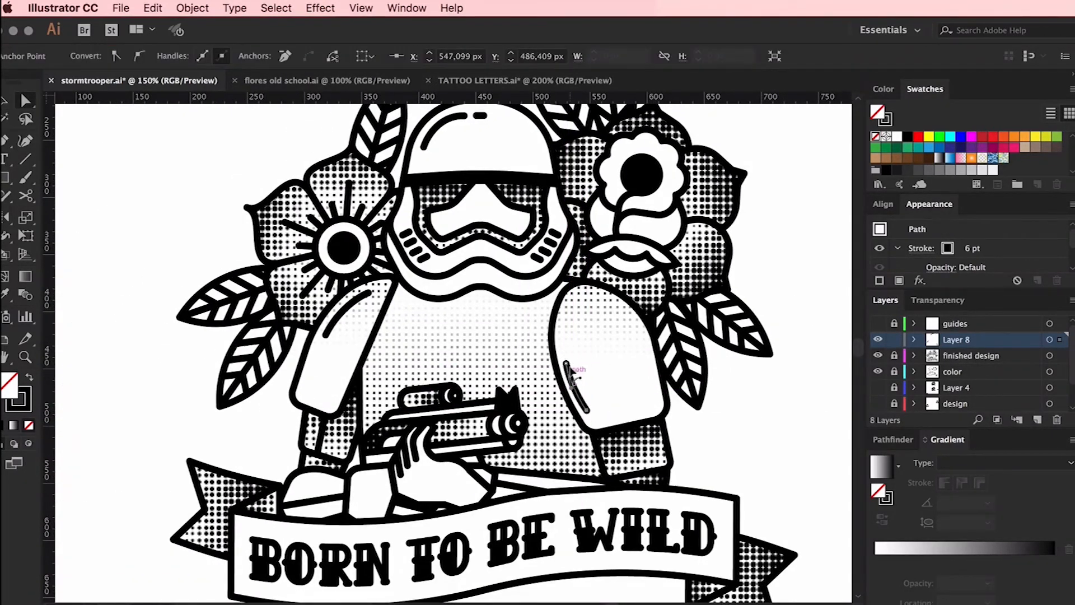
pyautogui.click(592, 366)
pyautogui.moveTo(569, 363); pyautogui.dragTo(566, 359)
pyautogui.click(601, 375)
pyautogui.moveTo(587, 411); pyautogui.dragTo(588, 413)
pyautogui.click(608, 387)
# Draw a short vertical dash above the highlight line on the right upper arm
pyautogui.scroll(-1, 611, 391)
pyautogui.hscroll(1, 610, 392)
pyautogui.click(550, 308)
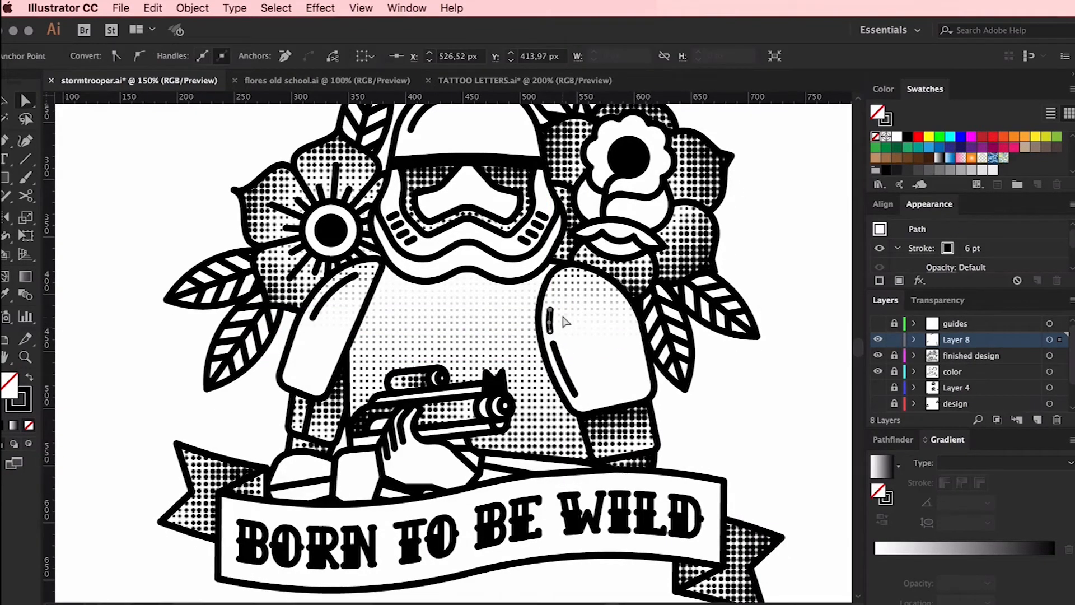
# Adjust the short vertical dash above the highlight line on the right upper arm and deselect it
pyautogui.click(571, 311)
pyautogui.moveTo(550, 312); pyautogui.dragTo(555, 343)
pyautogui.click(572, 329)
pyautogui.click(583, 356)
pyautogui.scroll(-1, 585, 337)
pyautogui.hscroll(-1, 585, 336)
pyautogui.press('p')
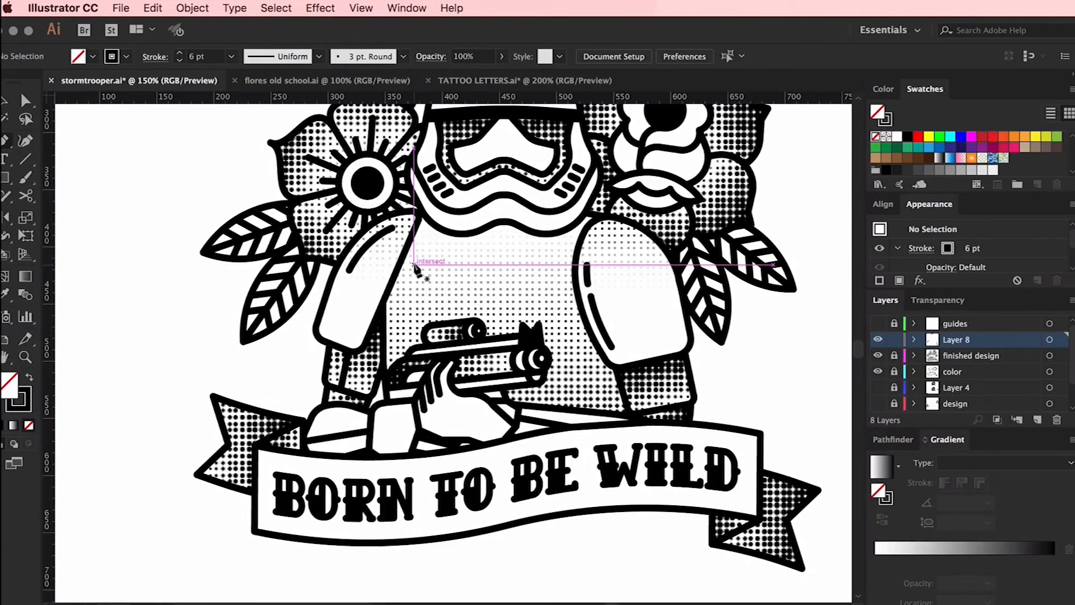
# Fill the helmet's visor shape on the color layer with solid black
pyautogui.scroll(1, 420, 270)
pyautogui.hscroll(1, 421, 270)
pyautogui.press('super+minus')
pyautogui.scroll(1, 672, 302)
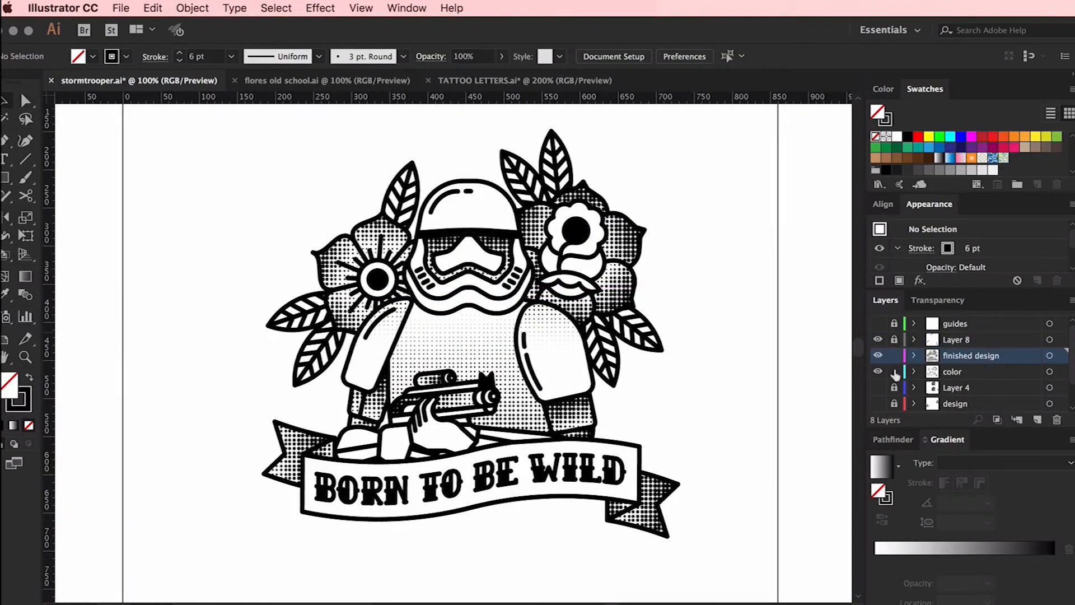
pyautogui.click(494, 248)
pyautogui.click(893, 355)
pyautogui.click(908, 137)
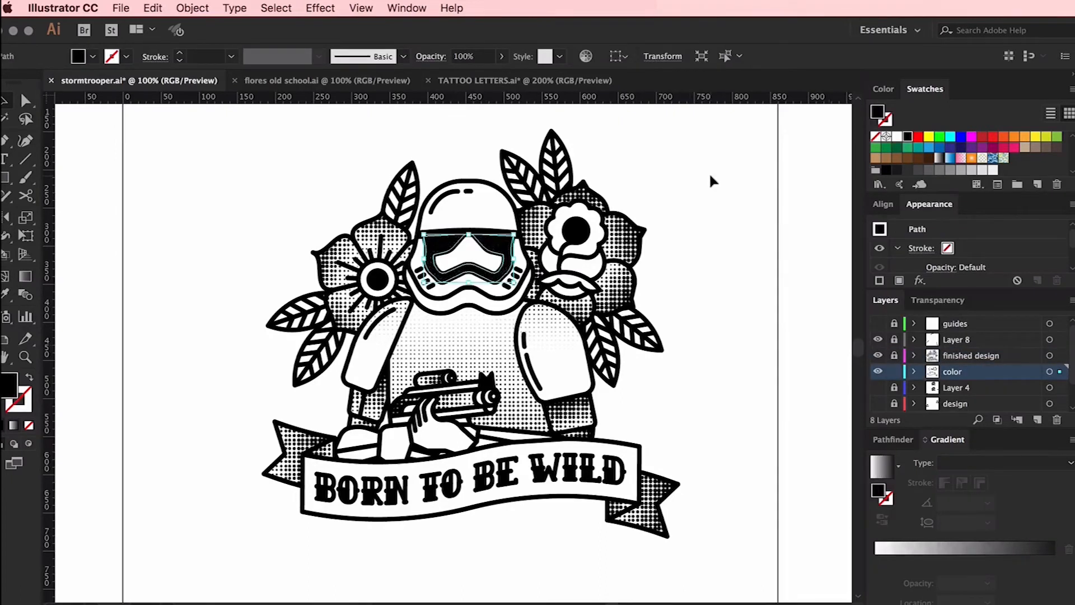
pyautogui.click(710, 181)
# Unlock the finished design layer and isolate the nested line-art group containing the helmet's brow band
pyautogui.click(895, 354)
pyautogui.click(493, 224)
pyautogui.press('super+plus')
pyautogui.press('super+plus')
pyautogui.press('super+plus')
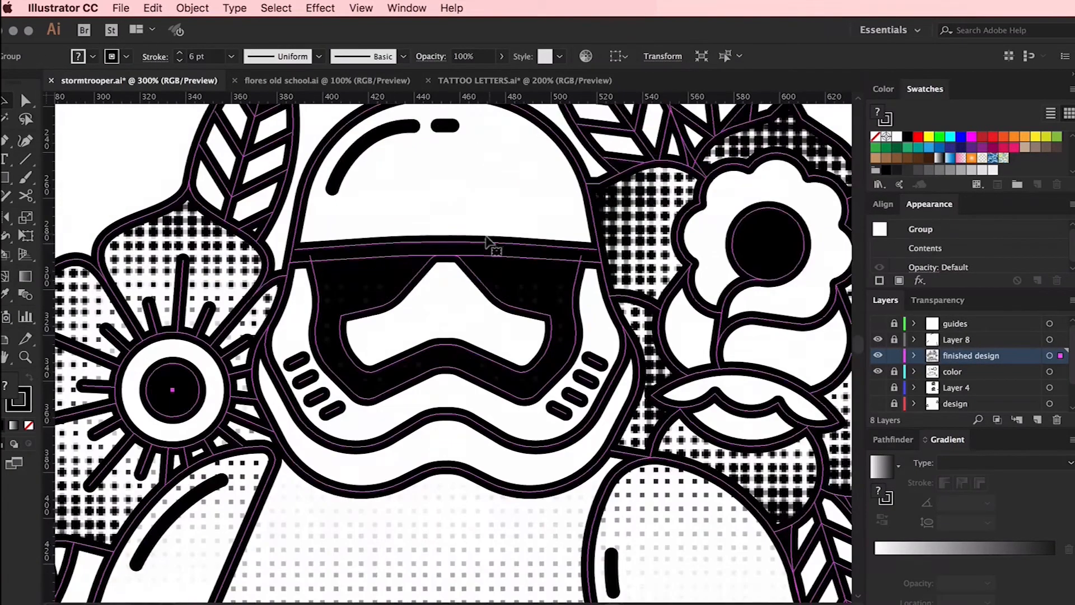
pyautogui.doubleClick(490, 221)
pyautogui.press('a')
pyautogui.click(505, 214)
pyautogui.click(453, 243)
pyautogui.moveTo(476, 219); pyautogui.dragTo(430, 248)
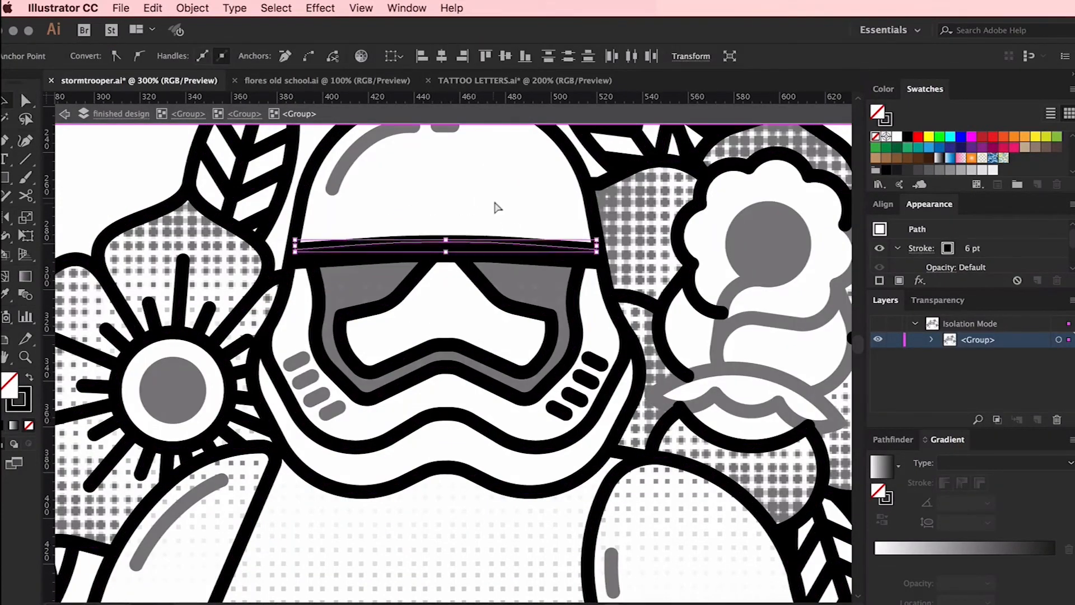
pyautogui.click(479, 199)
# Nudge the brow band line above the visor up by three increments
pyautogui.press('v')
pyautogui.doubleClick(471, 245)
pyautogui.doubleClick(455, 244)
pyautogui.click(463, 245)
pyautogui.keyDown('shift'); pyautogui.click(441, 243); pyautogui.keyUp('shift')
pyautogui.press('Up')
pyautogui.press('Up')
pyautogui.press('Up')
pyautogui.press('Up')
# Delete the outline points at the visor's two upper corners and leave isolation mode
pyautogui.press('a')
pyautogui.click(311, 256)
pyautogui.press('Delete')
pyautogui.click(583, 257)
pyautogui.press('Delete')
pyautogui.click(521, 199)
pyautogui.press('super+minus')
pyautogui.press('super+minus')
pyautogui.press('super+minus')
pyautogui.press('super+minus')
pyautogui.press('Escape')
pyautogui.scroll(-5, 521, 200)
pyautogui.press('super+plus')
pyautogui.scroll(2, 744, 202)
# On the color layer, remove the torso gradient's dark end stop and move the lighter stop to the end of the ramp
pyautogui.click(894, 356)
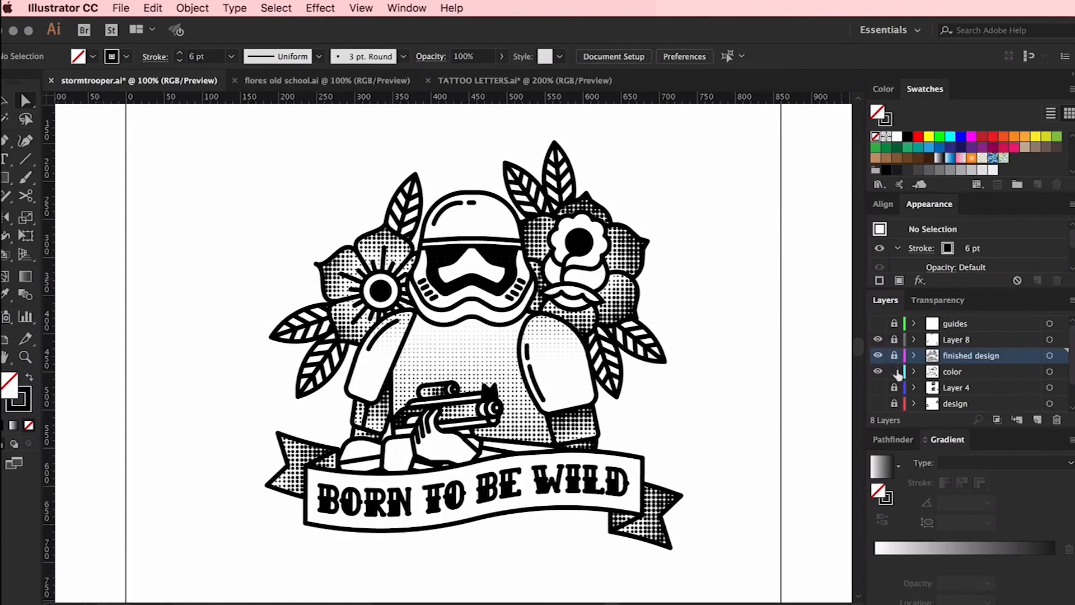
pyautogui.click(894, 372)
pyautogui.press('v')
pyautogui.click(527, 411)
pyautogui.click(1008, 562)
pyautogui.moveTo(1053, 562); pyautogui.dragTo(1054, 593)
pyautogui.moveTo(1008, 562); pyautogui.dragTo(1055, 562)
pyautogui.click(753, 432)
pyautogui.scroll(-2, 755, 433)
pyautogui.hscroll(1, 755, 433)
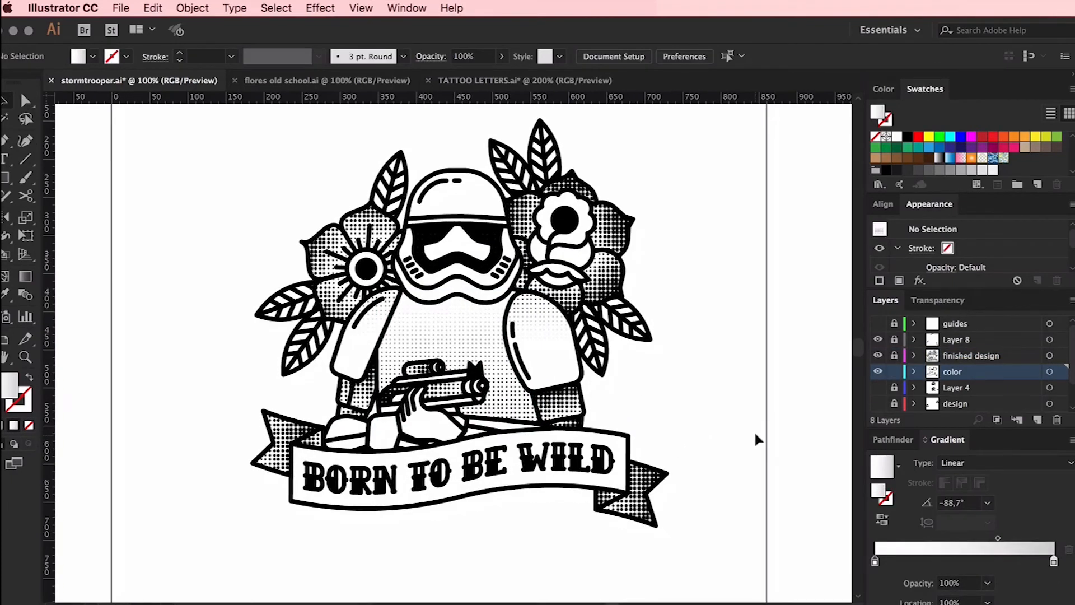
# Fill the lowest section of both arms, just above the ribbon, with solid black
pyautogui.click(572, 425)
pyautogui.keyDown('shift'); pyautogui.click(343, 415); pyautogui.keyUp('shift')
pyautogui.click(908, 136)
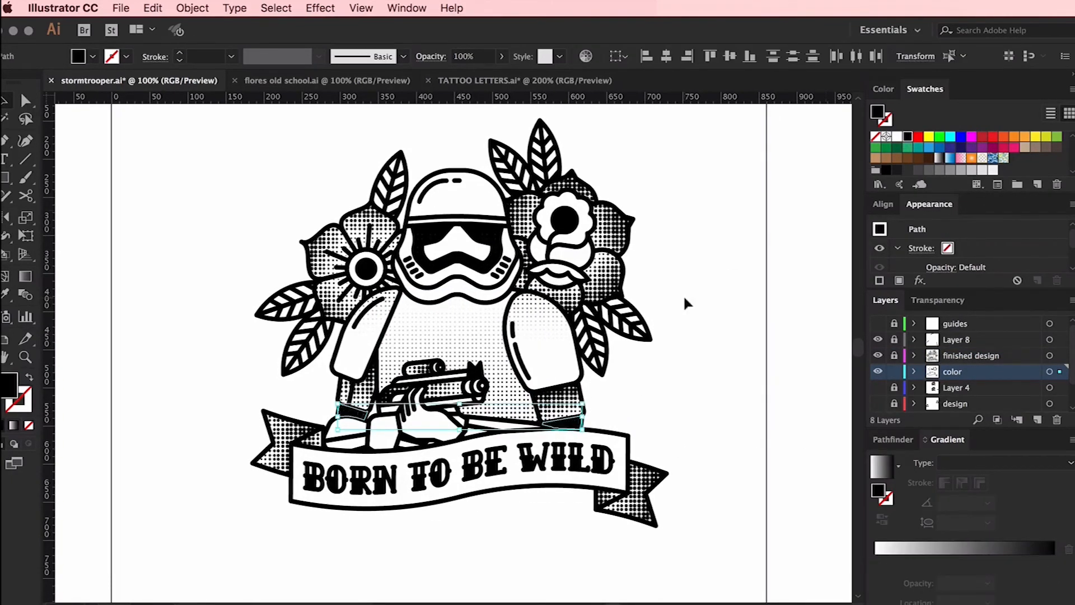
pyautogui.click(753, 296)
pyautogui.scroll(1, 754, 298)
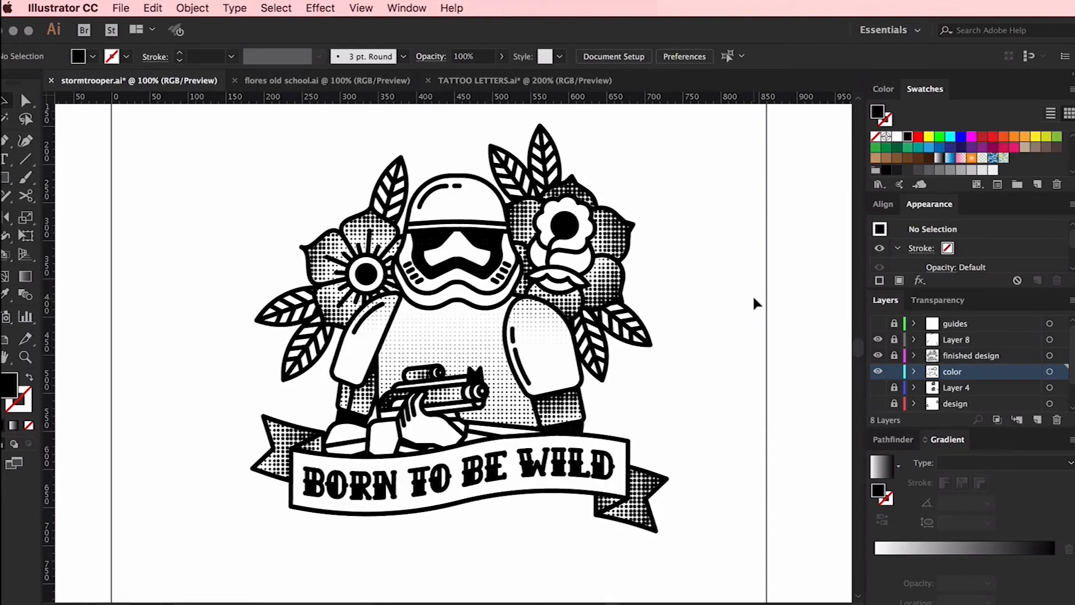
pyautogui.scroll(1, 754, 303)
# Apply a near-vertical linear gradient to the visor and adjust its light stop and midpoint
pyautogui.click(487, 241)
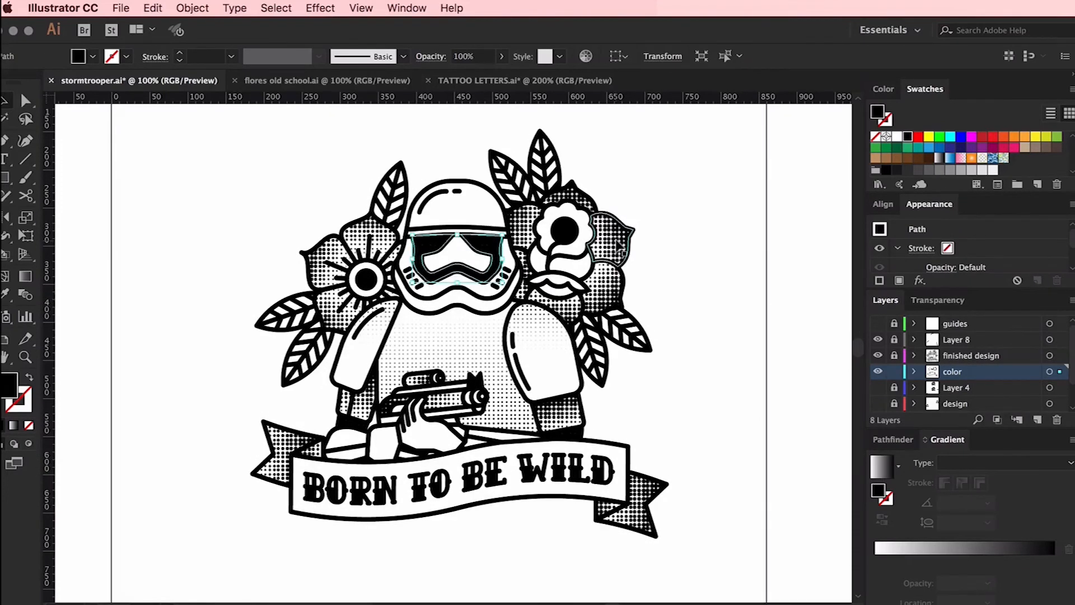
pyautogui.press('g')
pyautogui.moveTo(458, 231); pyautogui.dragTo(472, 254)
pyautogui.moveTo(938, 561); pyautogui.dragTo(860, 559)
pyautogui.moveTo(993, 539); pyautogui.dragTo(952, 540)
pyautogui.press('v')
pyautogui.click(270, 193)
# Try solid black as the visor's fill and undo it
pyautogui.hscroll(2, 274, 189)
pyautogui.click(367, 241)
pyautogui.click(732, 221)
pyautogui.click(437, 246)
pyautogui.click(908, 137)
pyautogui.click(662, 180)
pyautogui.press('super+z')
pyautogui.press('super+z')
pyautogui.press('super+z')
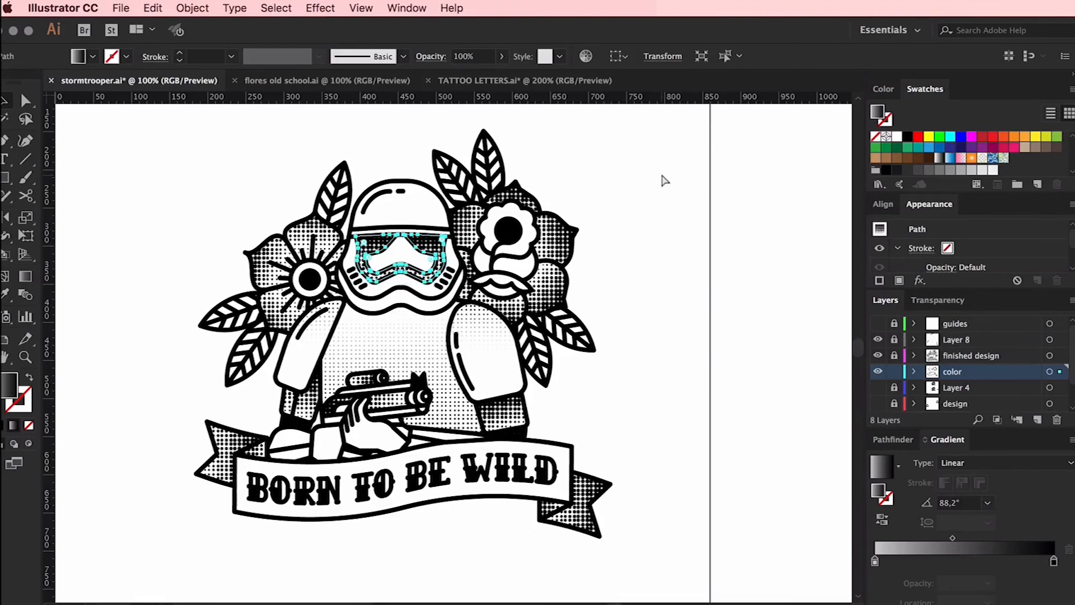
# Move the visor gradient's midpoint to 56.07% for a lighter halftone
pyautogui.click(442, 247)
pyautogui.moveTo(992, 538); pyautogui.dragTo(976, 538)
pyautogui.click(751, 383)
pyautogui.scroll(-1, 751, 383)
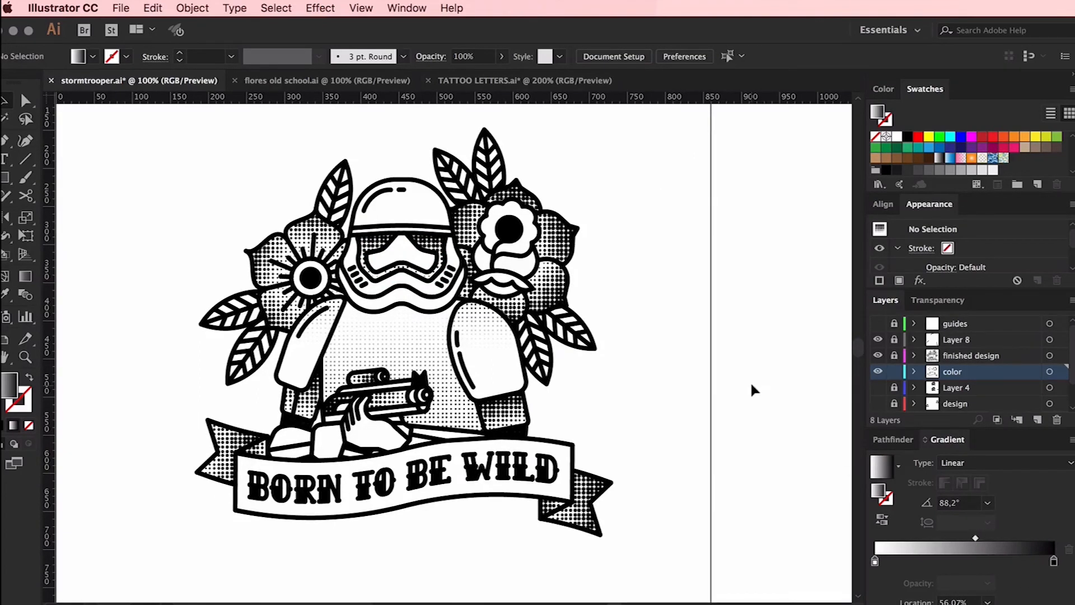
pyautogui.scroll(1, 751, 384)
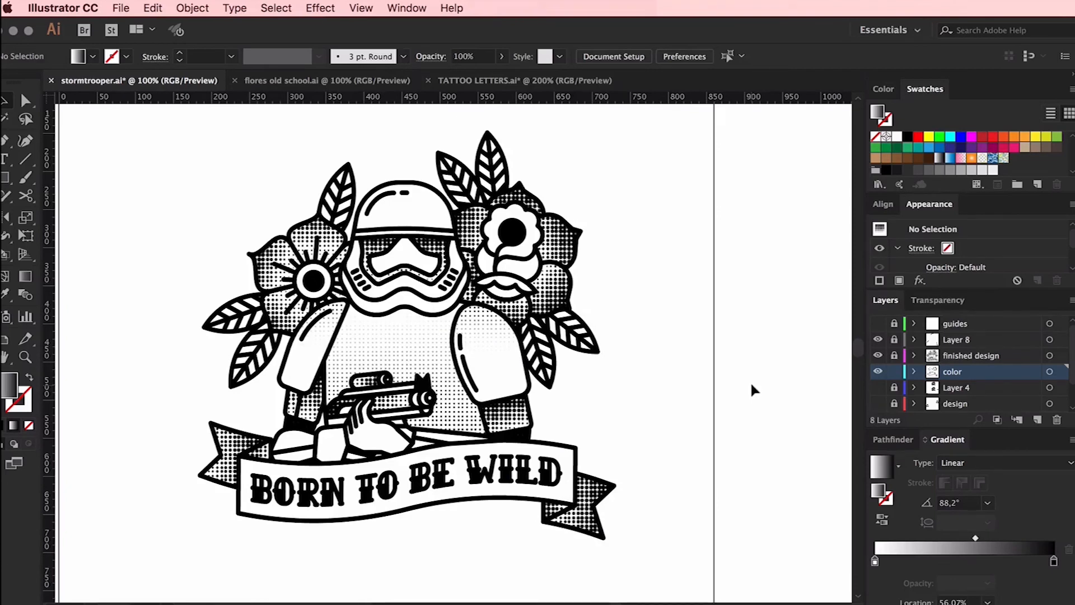
# Select the whole illustration across its unlocked layers and group it
pyautogui.press('super+minus')
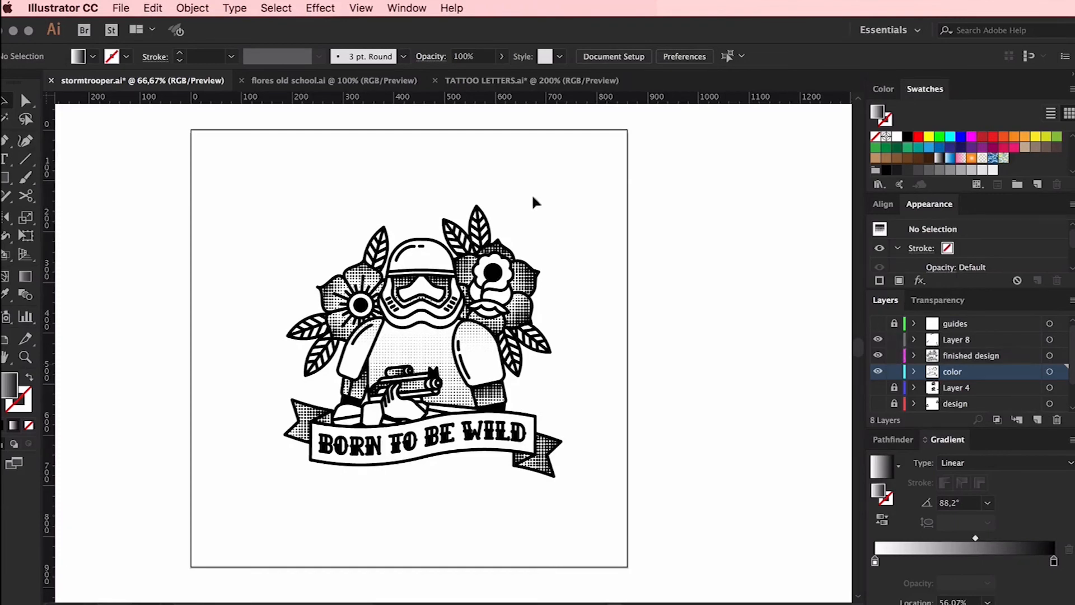
pyautogui.moveTo(583, 179); pyautogui.dragTo(247, 521)
pyautogui.press('super+g')
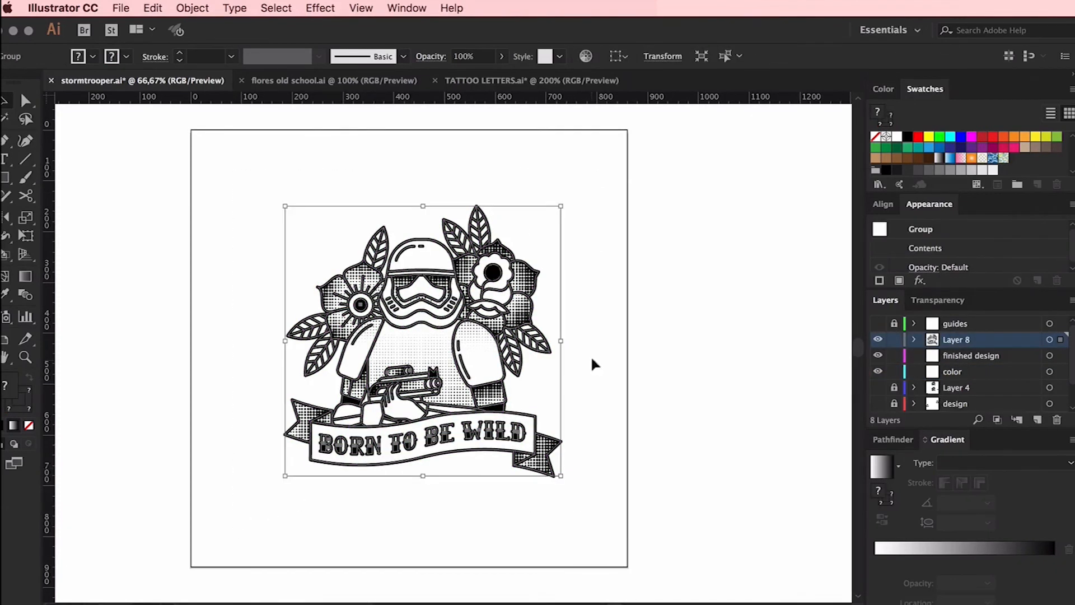
# Enlarge the grouped illustration slightly and proportionally around its center
pyautogui.click(614, 340)
pyautogui.click(553, 341)
pyautogui.moveTo(560, 340)
pyautogui.mouseDown()
pyautogui.moveTo(622, 338)
pyautogui.moveTo(577, 339)
pyautogui.mouseUp()
pyautogui.click(675, 339)
pyautogui.press('super+z')
# Align the grouped illustration to the artboard, centering it horizontally and vertically, and deselect it
pyautogui.click(621, 58)
pyautogui.click(647, 104)
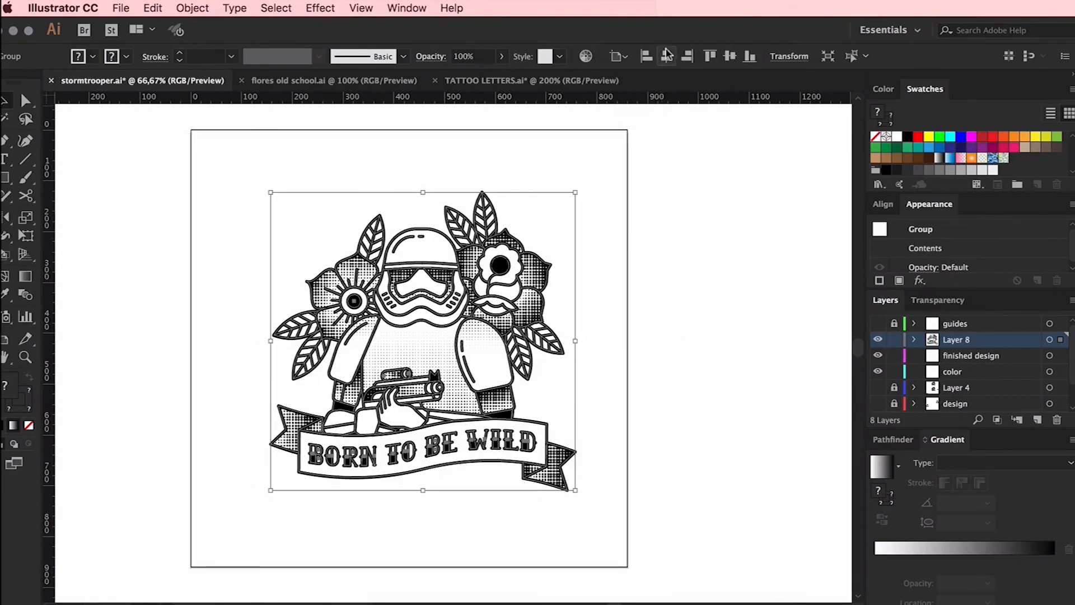
pyautogui.click(667, 56)
pyautogui.moveTo(489, 258); pyautogui.dragTo(450, 265)
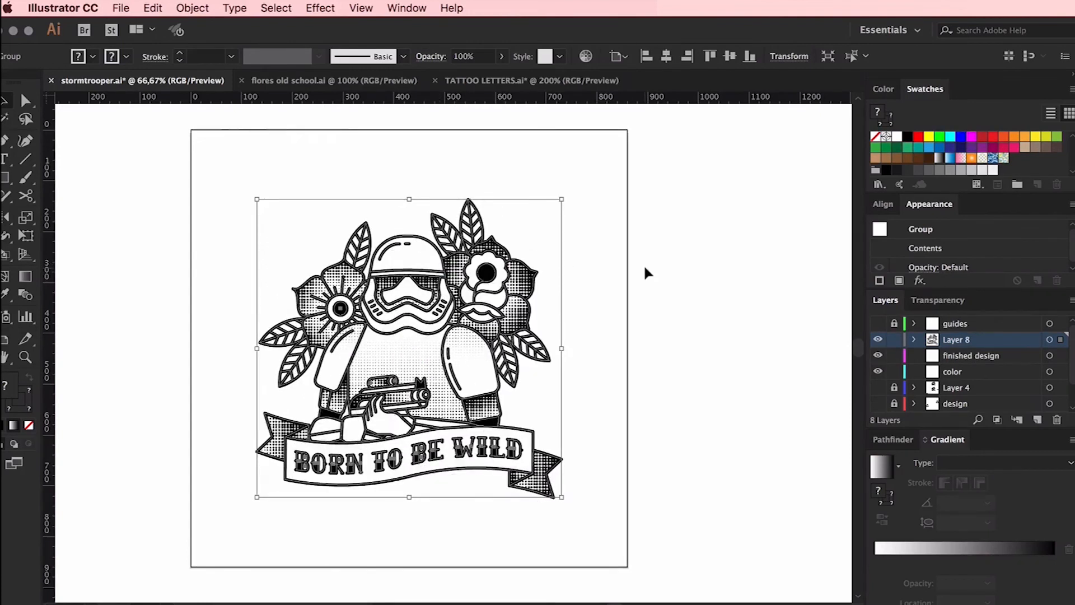
pyautogui.click(645, 268)
pyautogui.hscroll(-1, 645, 268)
pyautogui.press('super+1')
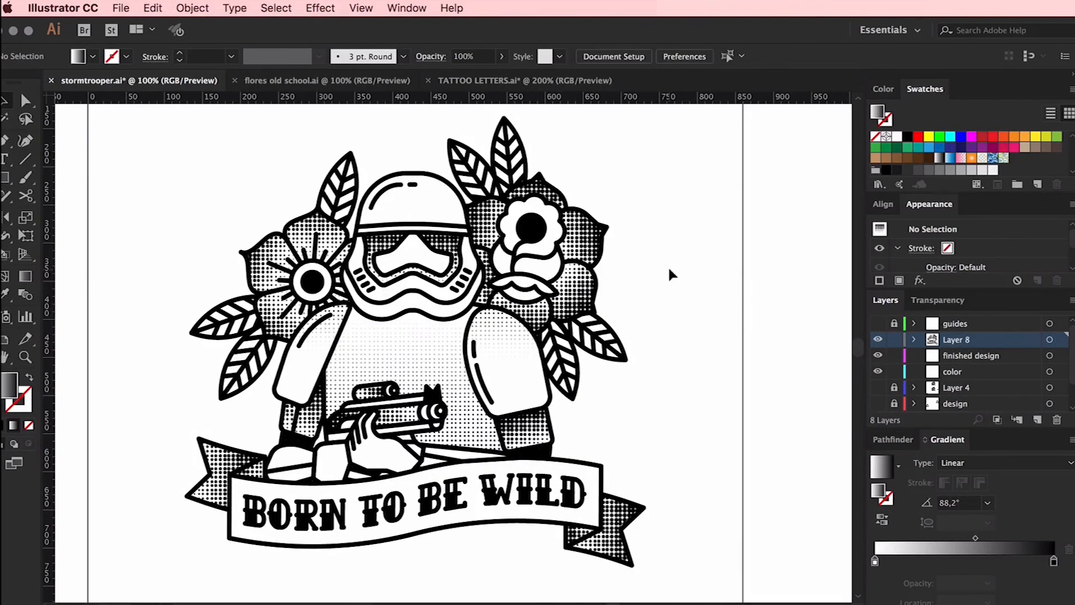